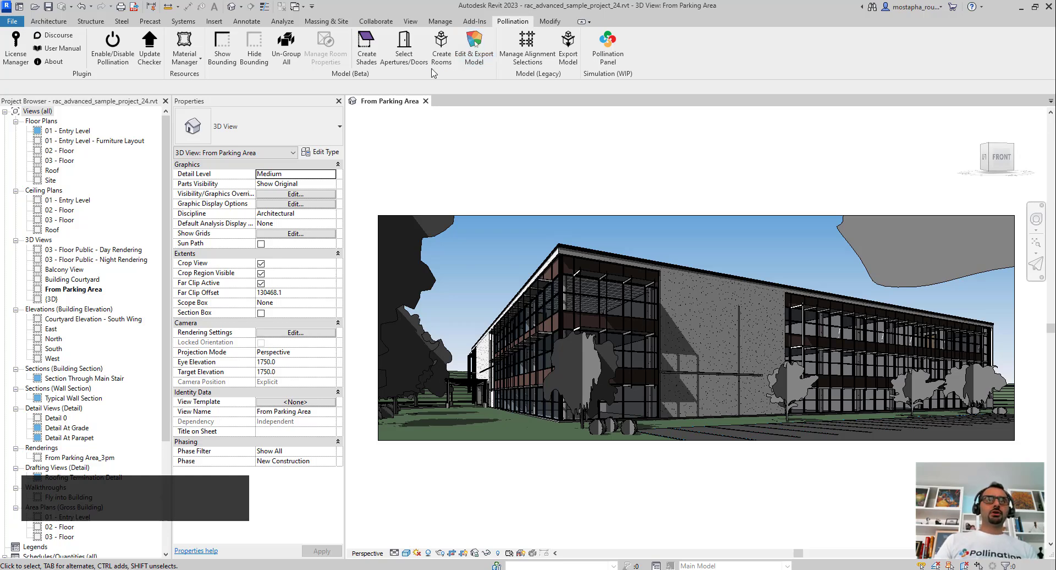
Step: Open Select Apertures/Doors and review the listed door and aperture types
click(405, 58)
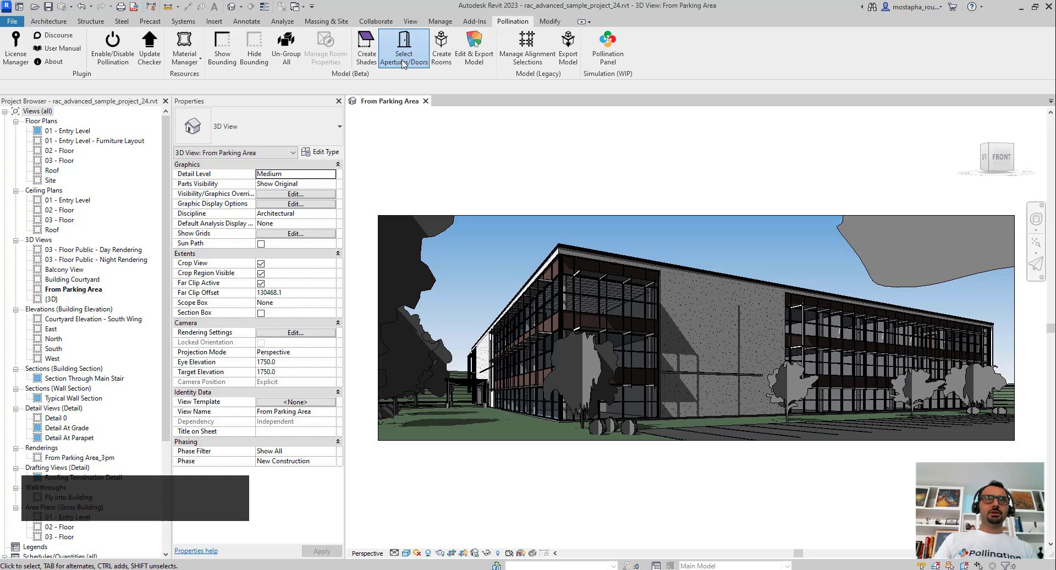
click(376, 132)
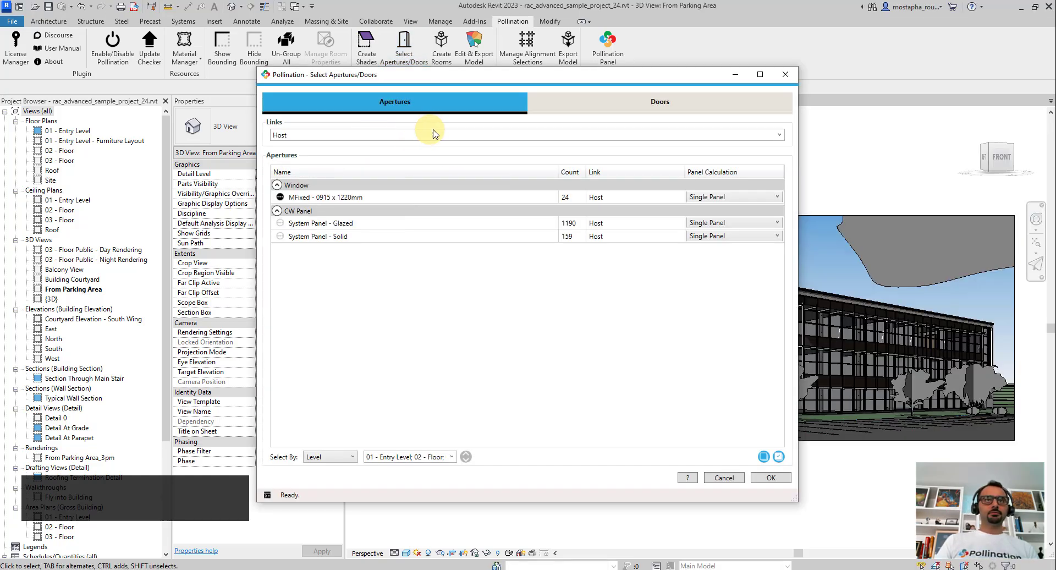
drag(504, 77, 346, 85)
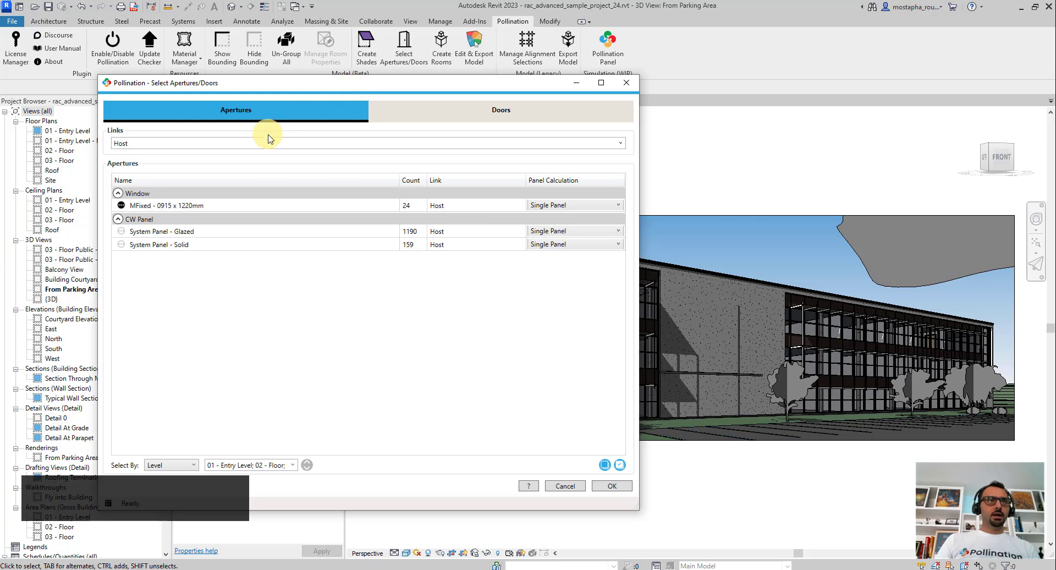
click(459, 119)
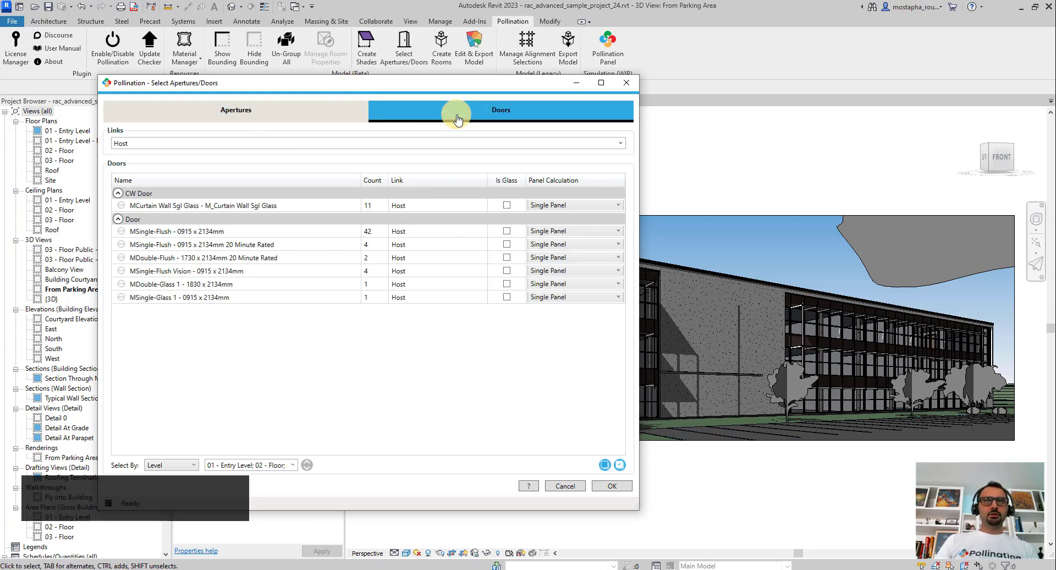
click(295, 110)
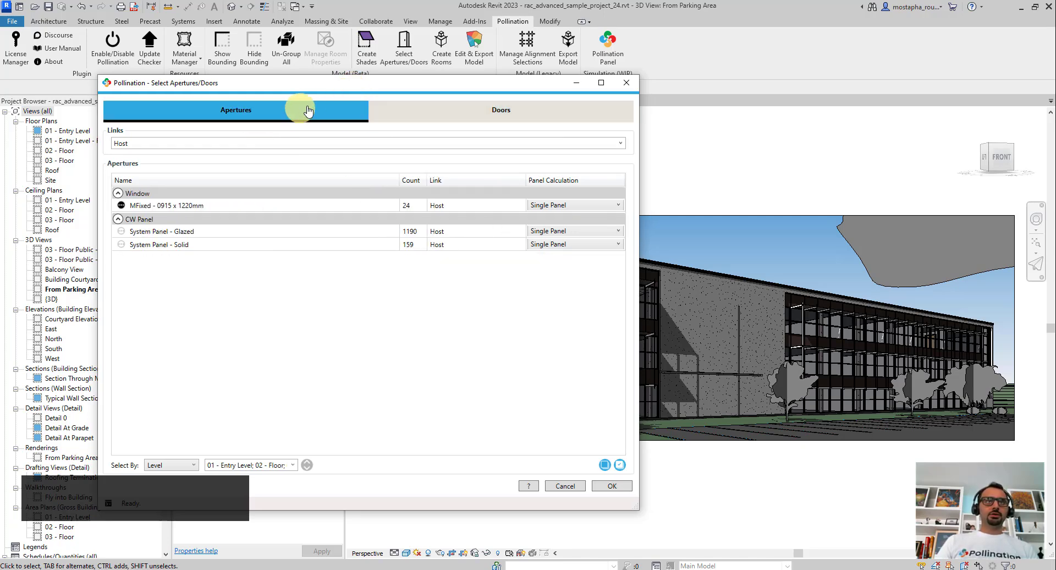
drag(316, 93, 277, 51)
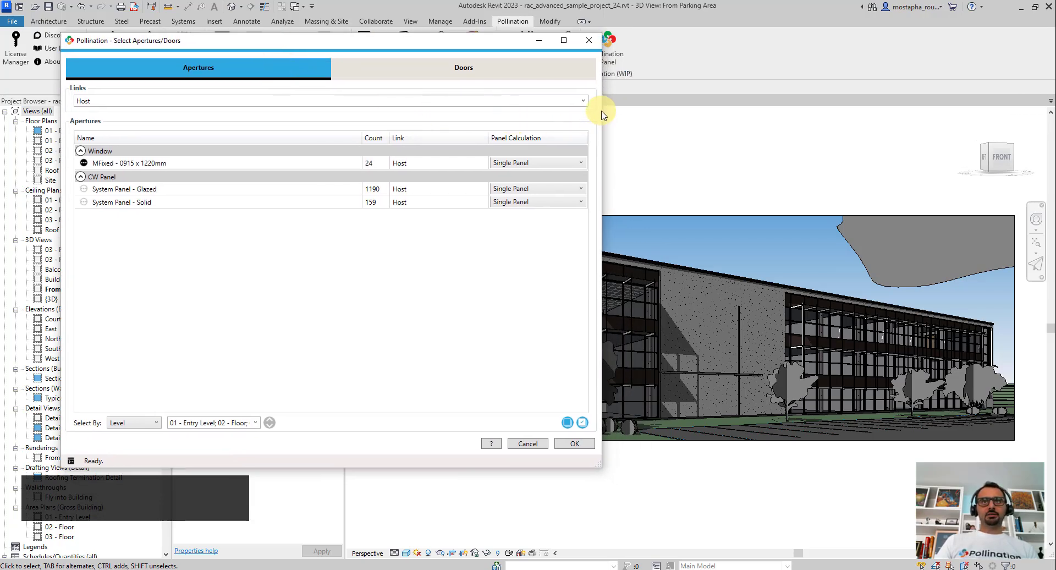
Step: Narrow the Select Apertures/Doors dialog, highlight the System Panel - Glazed type, and move the dialog clear of the ribbon tools
drag(602, 108, 493, 133)
click(122, 165)
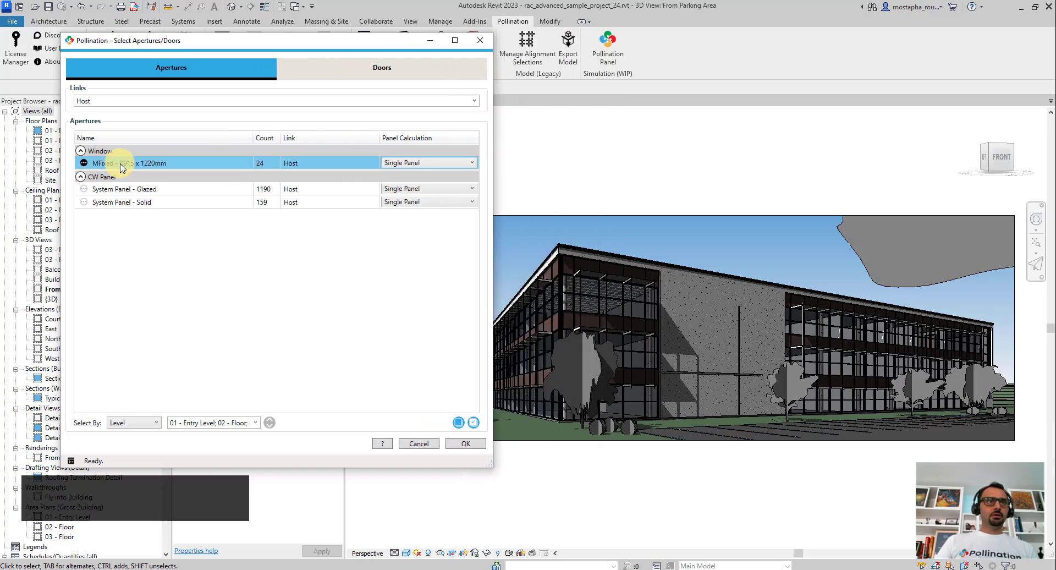
click(133, 192)
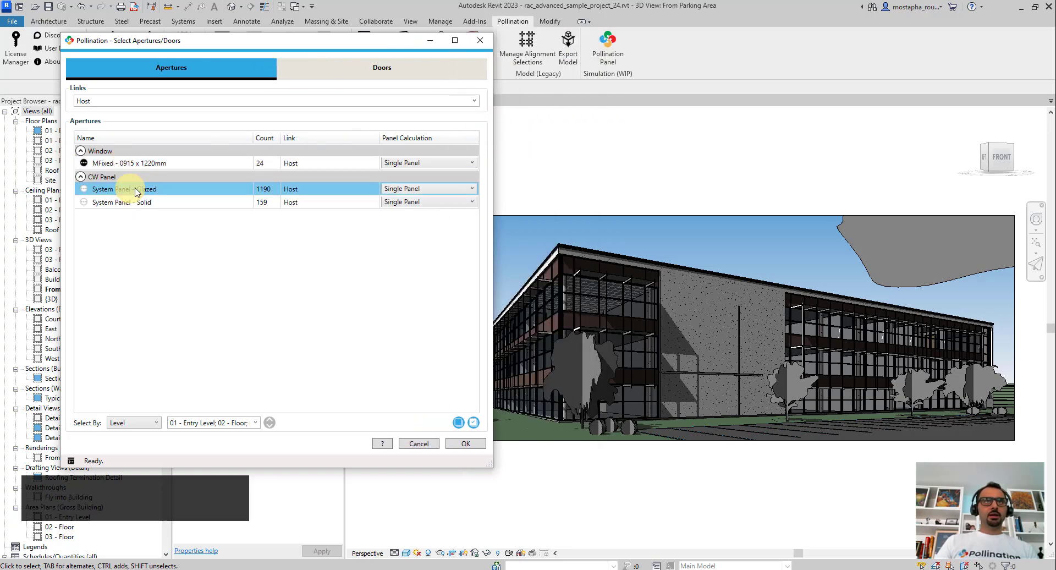
drag(319, 40, 308, 142)
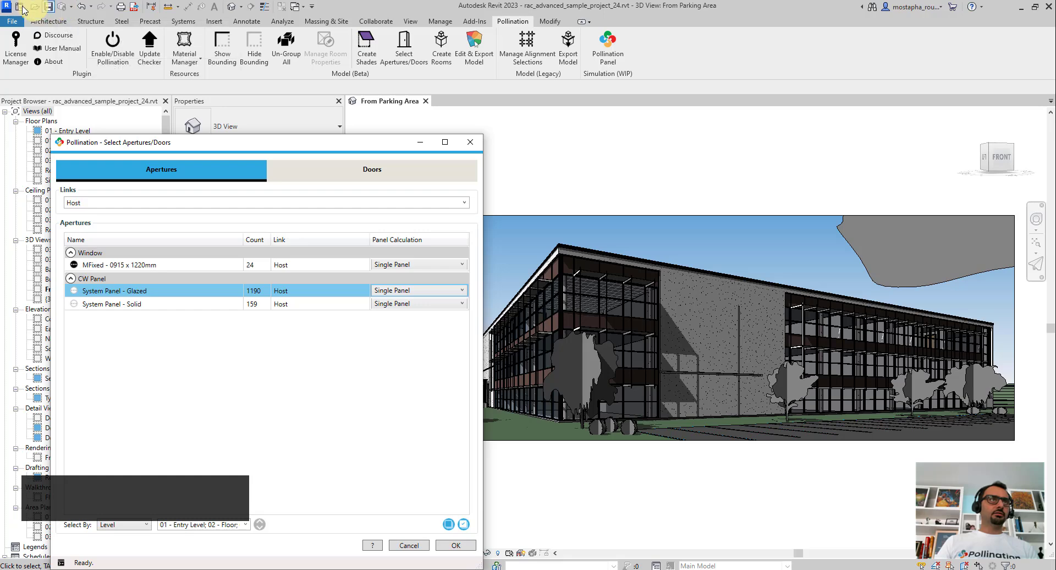
Step: Open the default 3D view in Wireframe style and return to the Select Apertures/Doors dialog
click(233, 11)
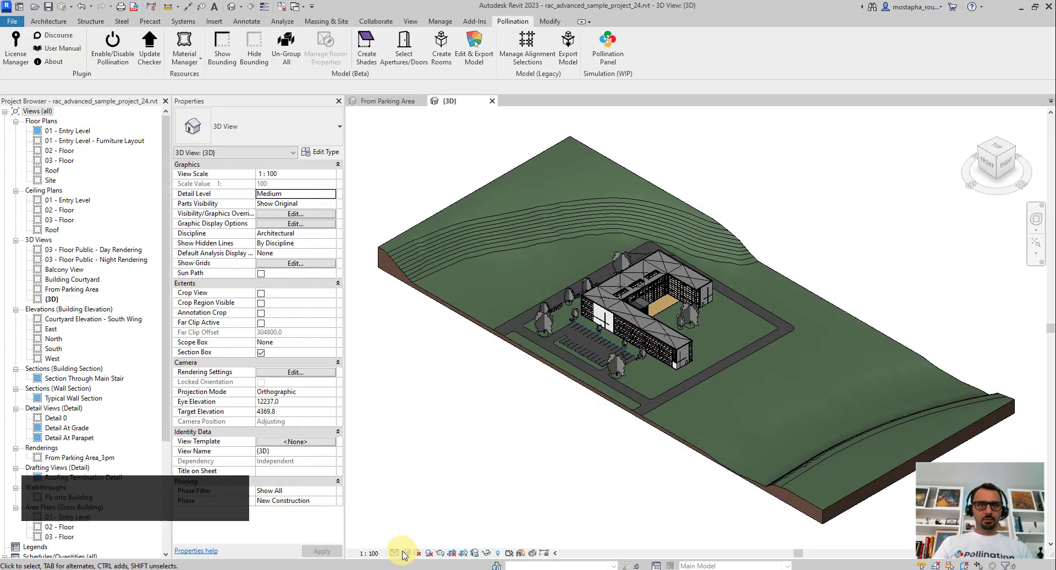
click(406, 553)
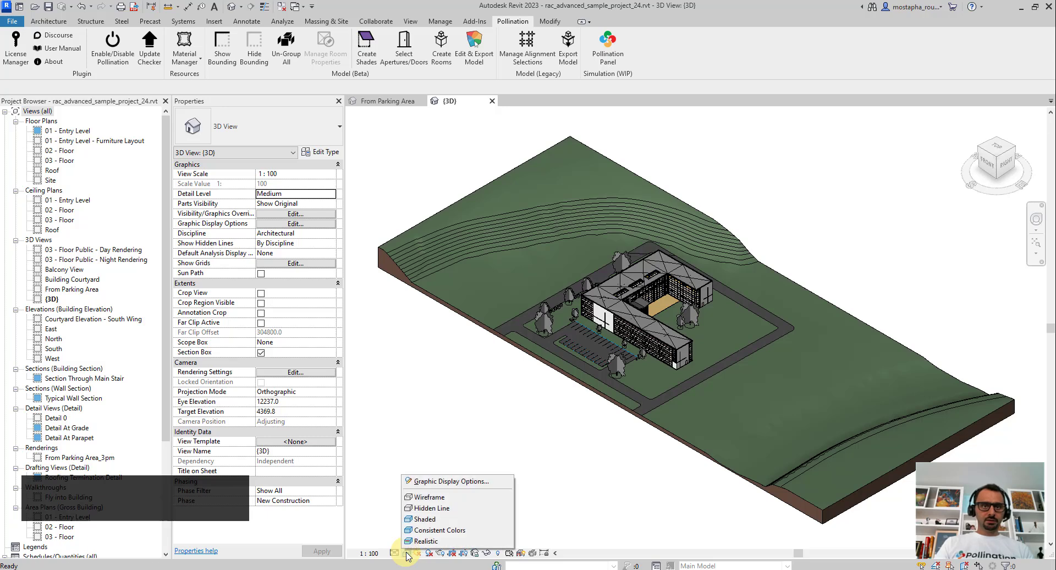
click(435, 498)
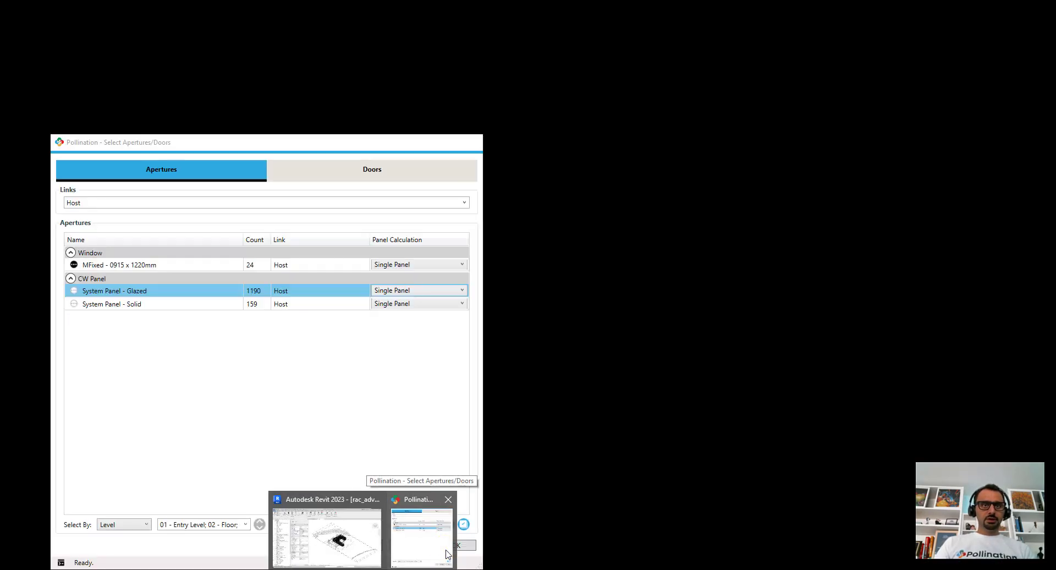
click(447, 553)
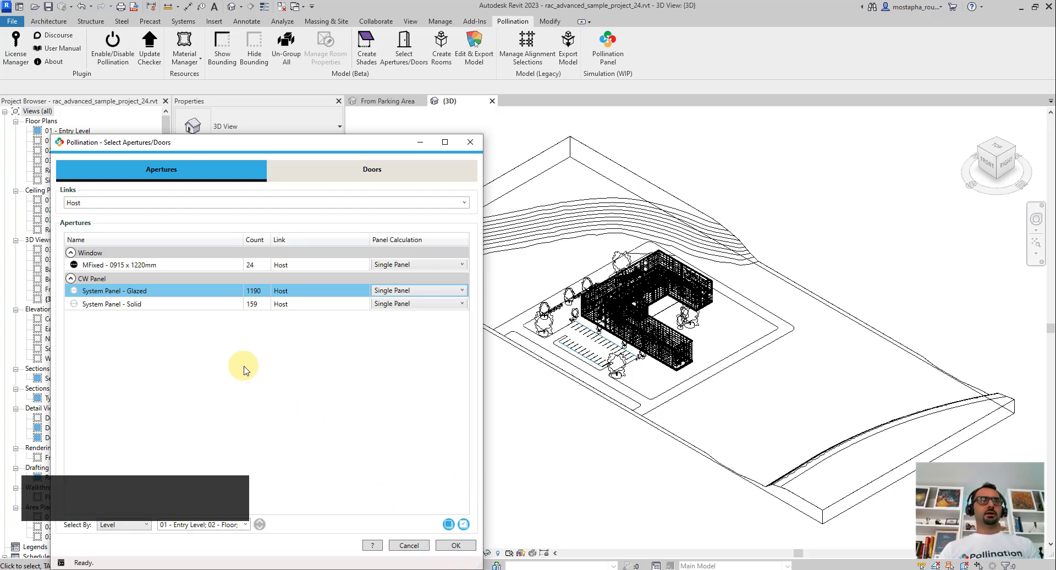
Step: Select all MFixed - 0915 x 1220mm windows in the model from the apertures list and examine where they sit in the building
click(173, 266)
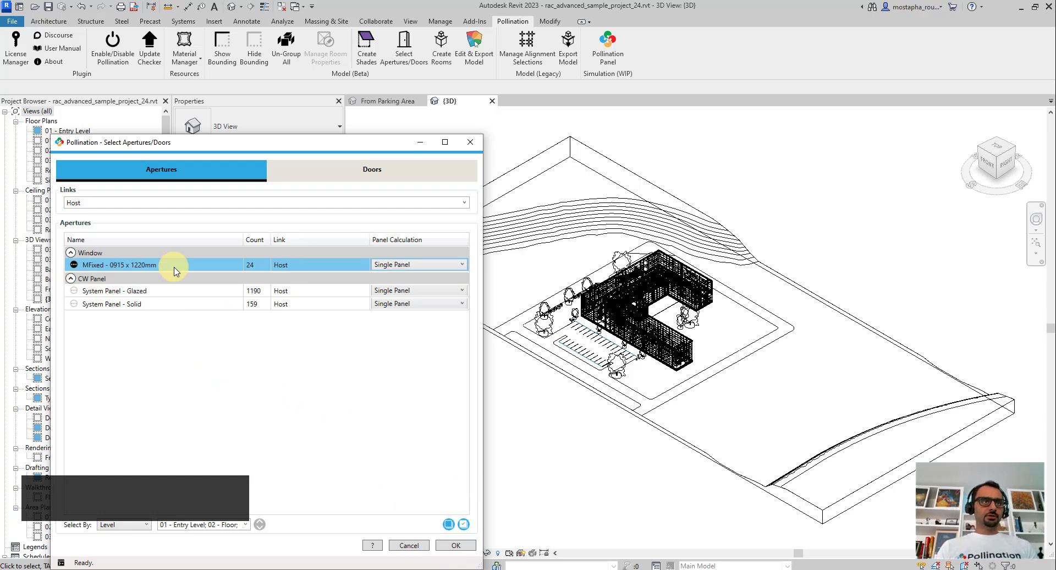
right_click(175, 269)
click(190, 275)
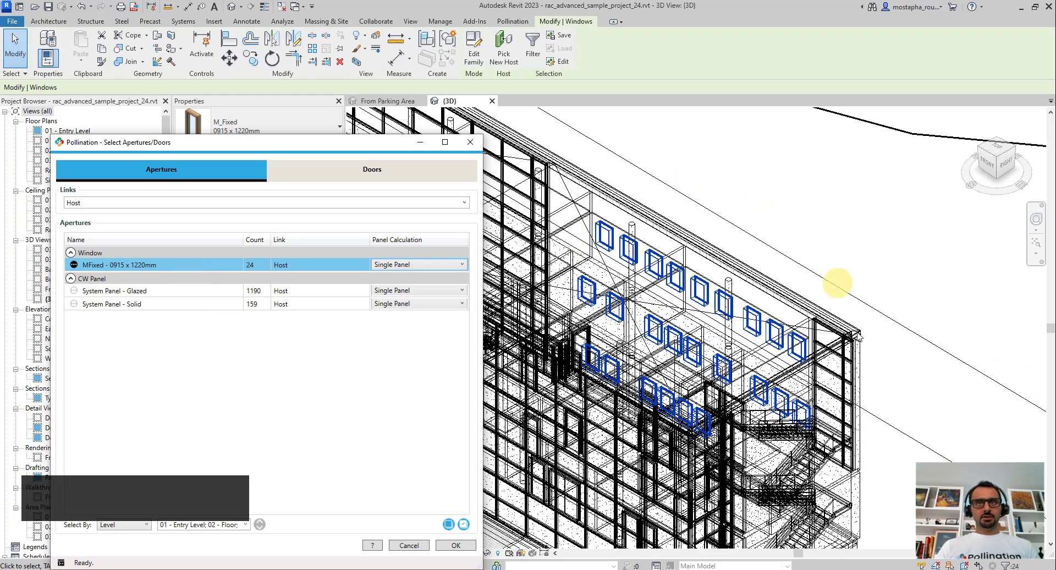
scroll(831, 315, down, 1)
scroll(832, 315, down, 6)
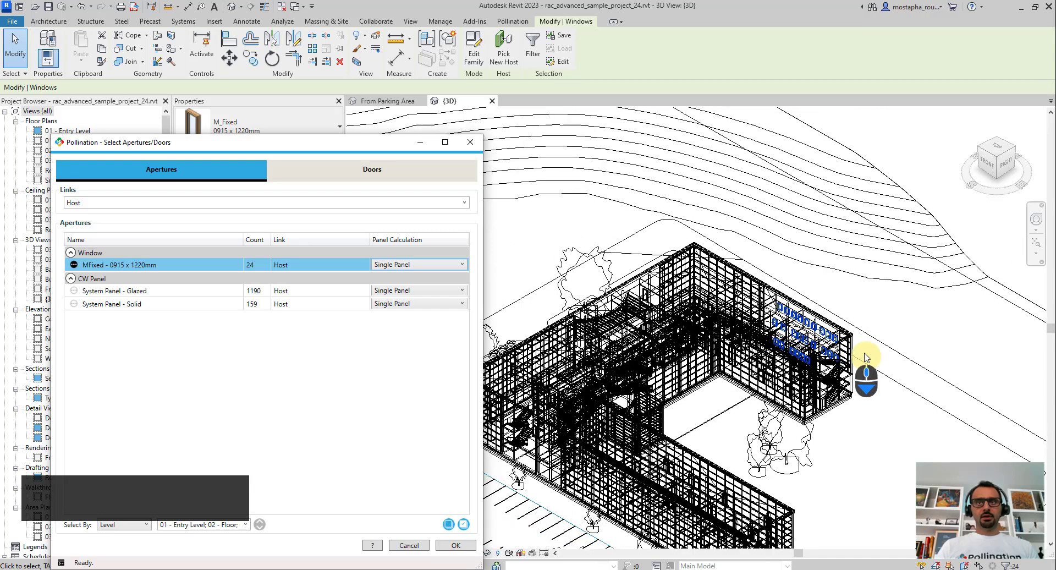
middle_drag(860, 434, 859, 357)
scroll(858, 357, down, 1)
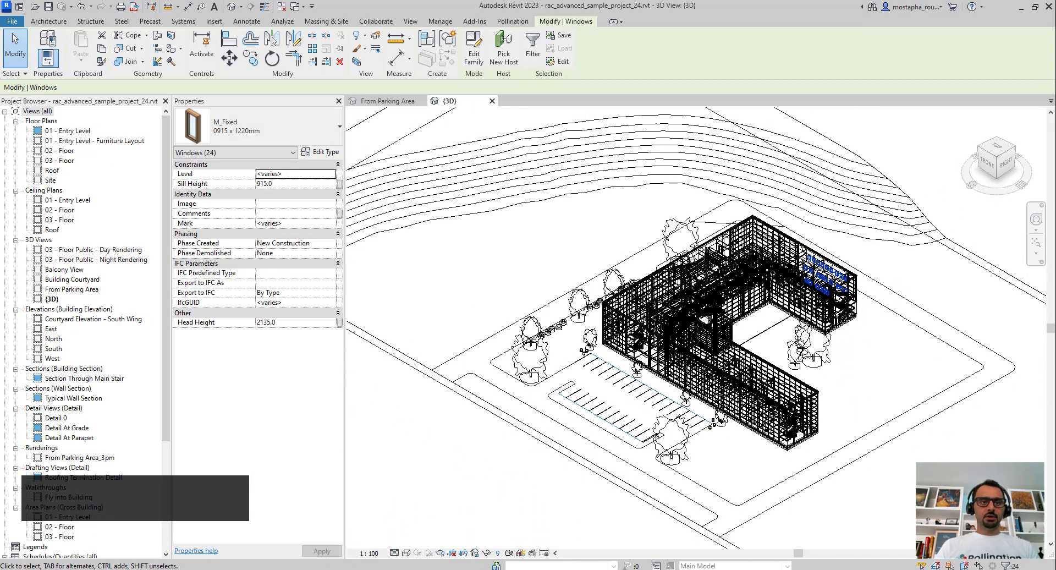
Step: Bring back the Select Apertures/Doors dialog and select both MFixed - 0915 x 1220mm and System Panel - Glazed as apertures
click(416, 539)
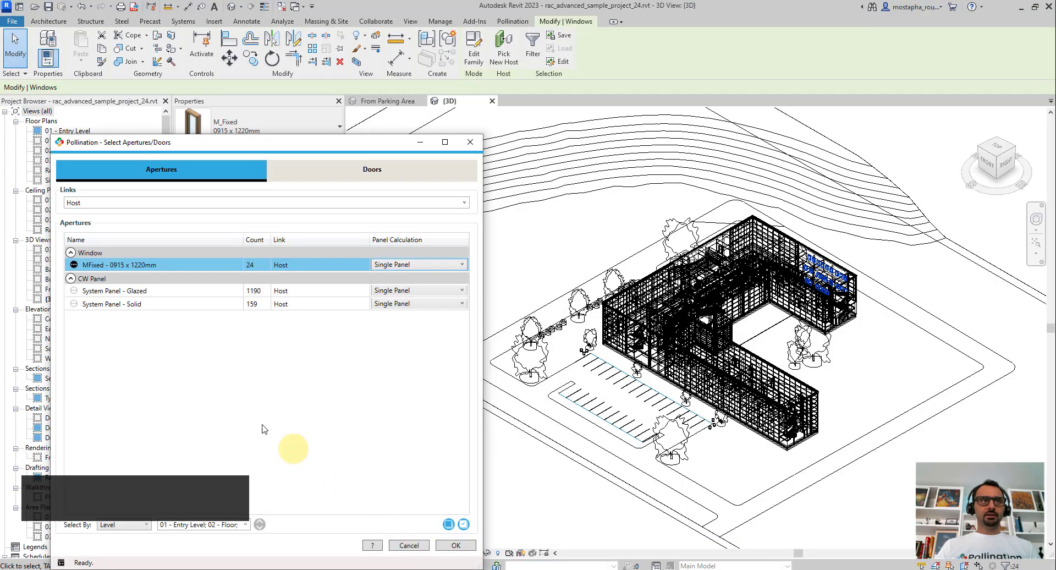
click(175, 292)
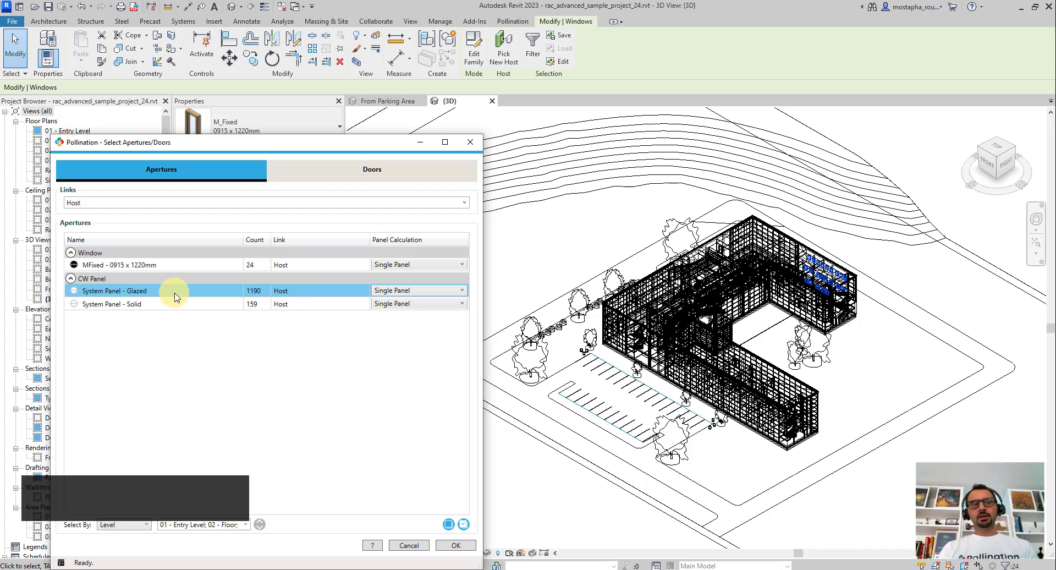
click(168, 264)
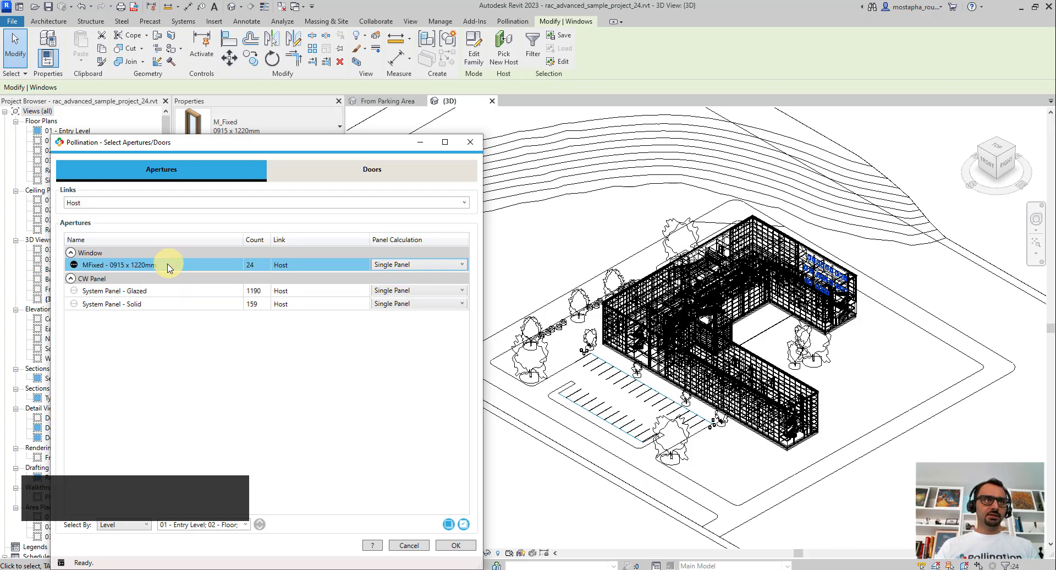
ctrl+click(174, 293)
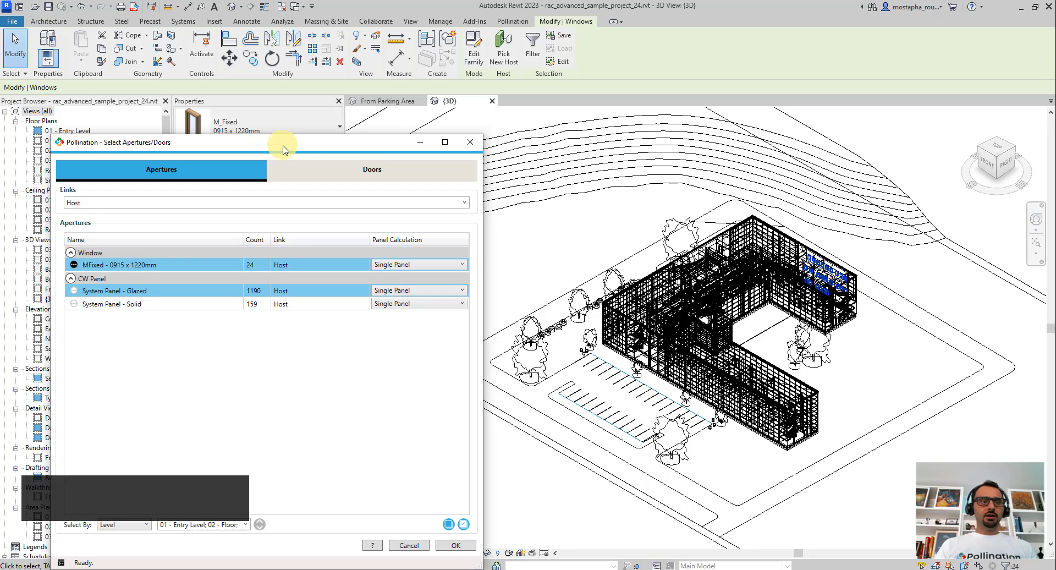
drag(286, 145, 362, 53)
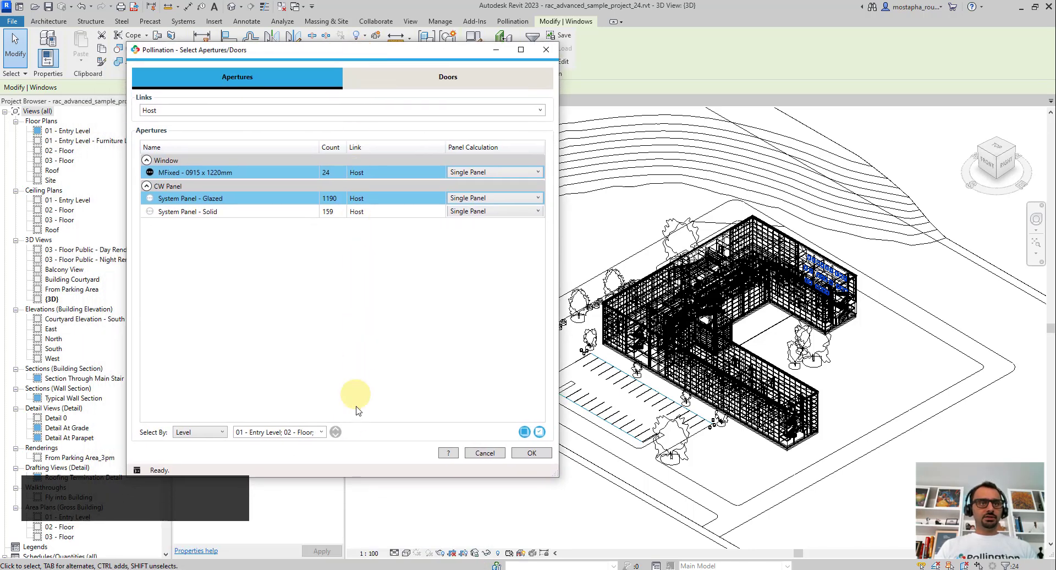
Step: Try the level filter by excluding 02 - Floor and 03 - Floor, and include both levels again
click(321, 432)
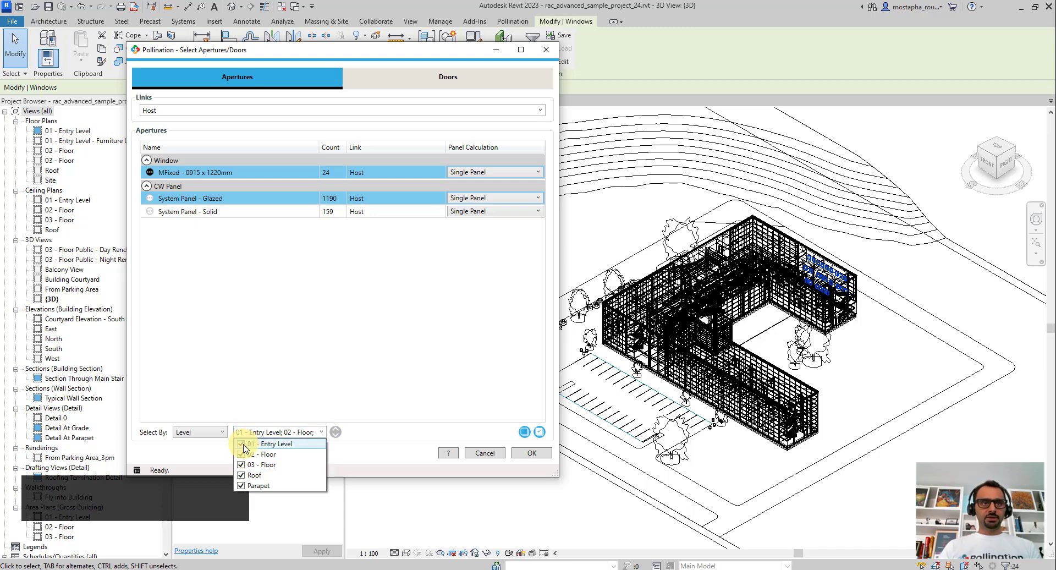
click(241, 455)
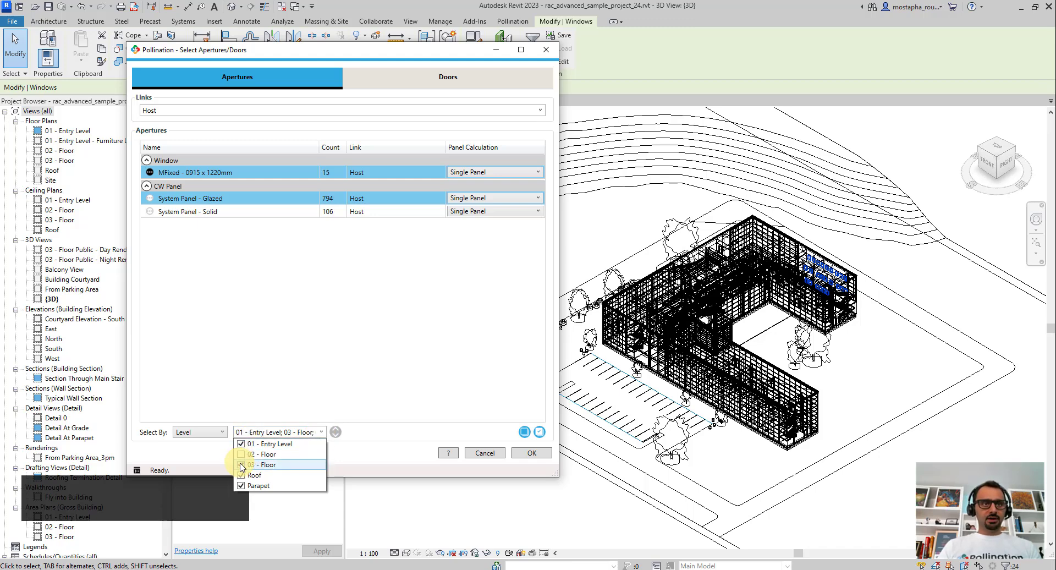
click(242, 465)
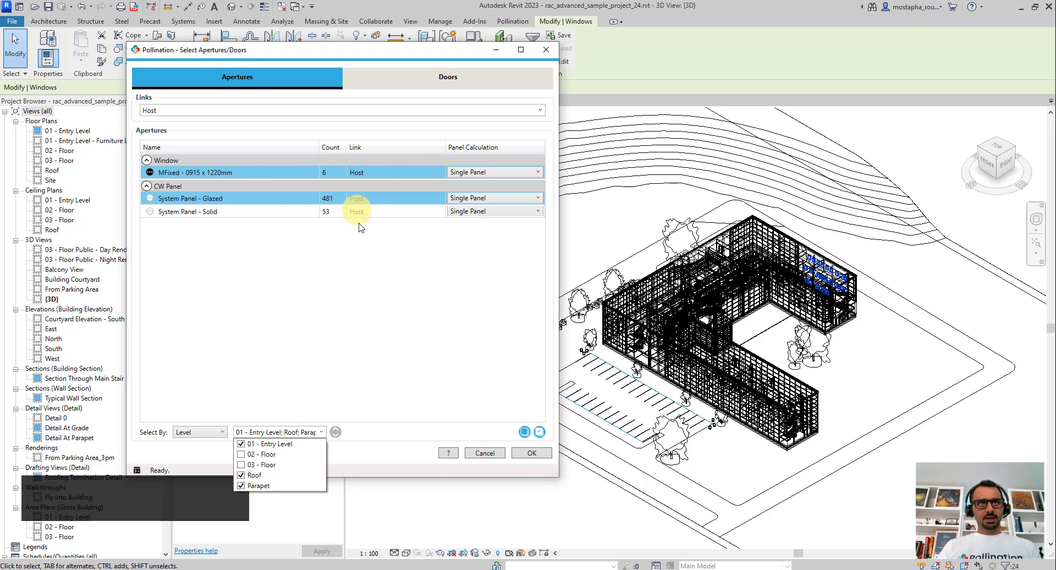
click(241, 456)
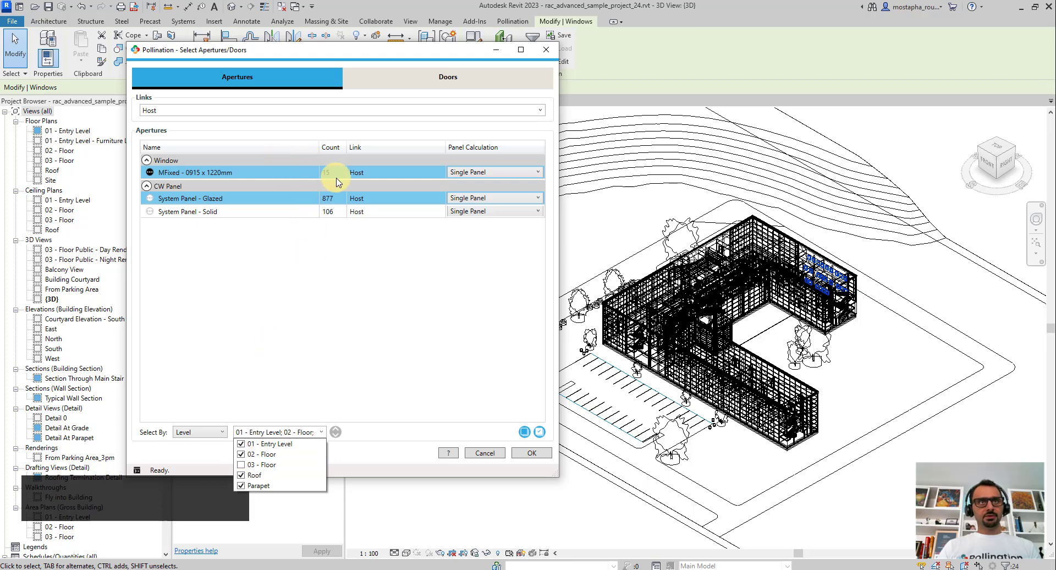
click(242, 465)
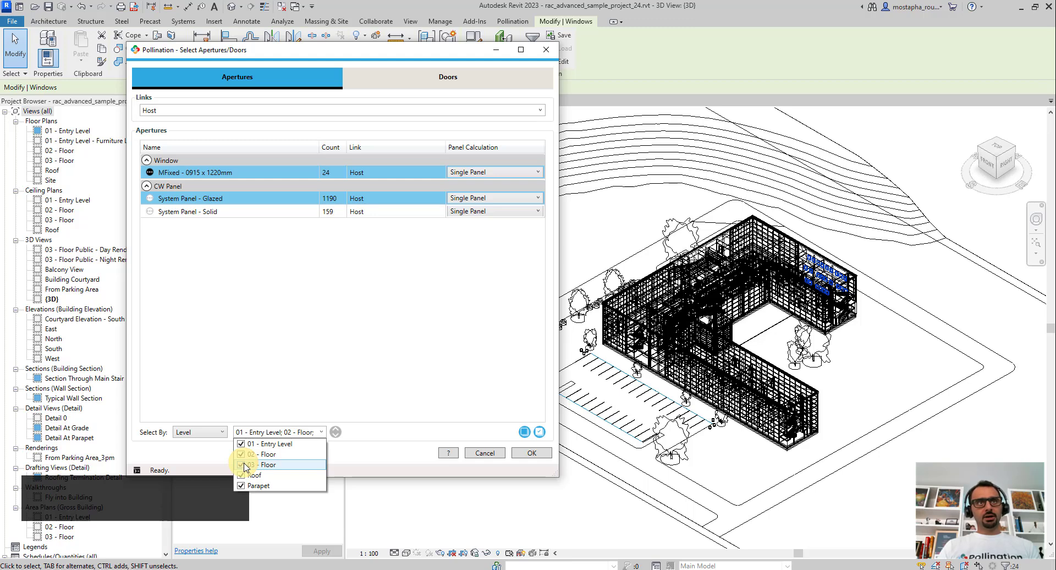
click(242, 465)
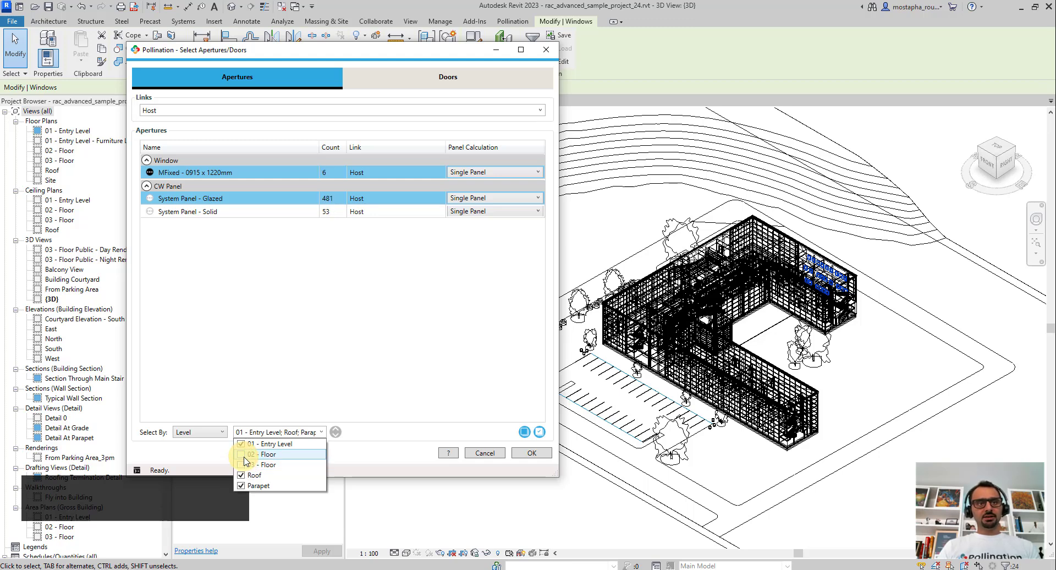
click(242, 465)
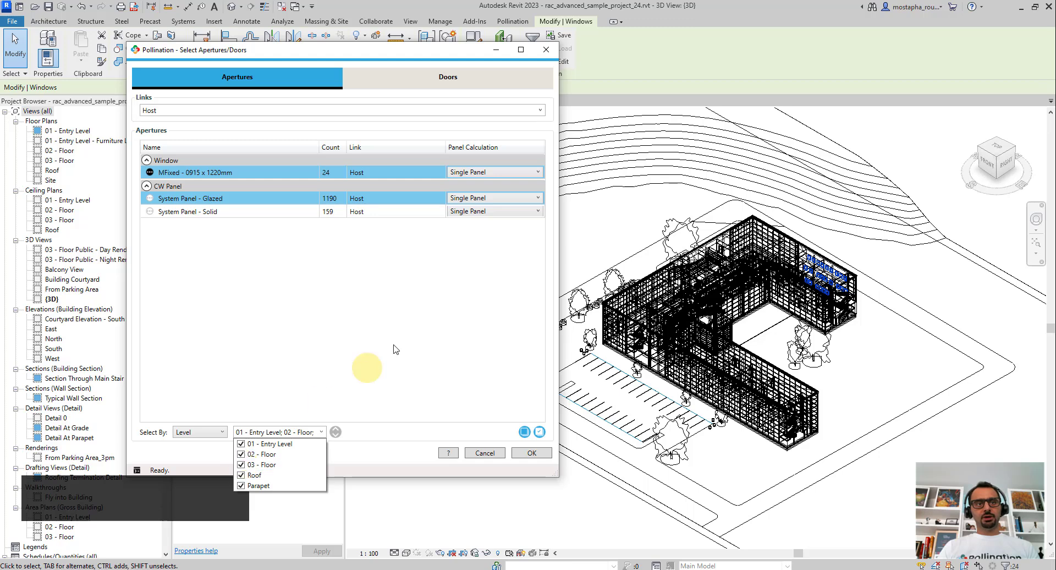
click(343, 334)
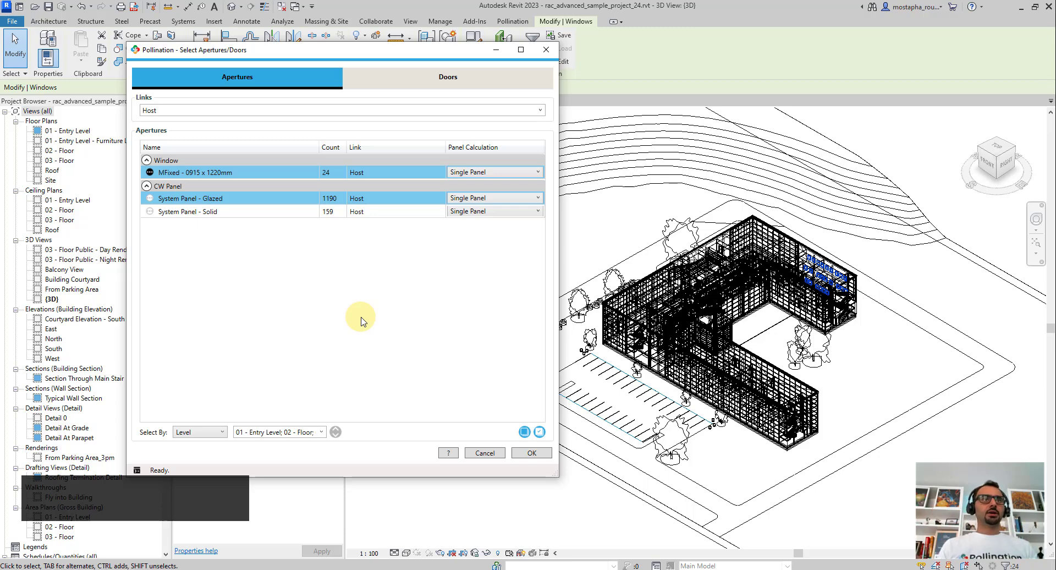
Step: Expand the MFixed window's sub-components, check the door types, and return to the apertures list and the Pollination tools
click(150, 173)
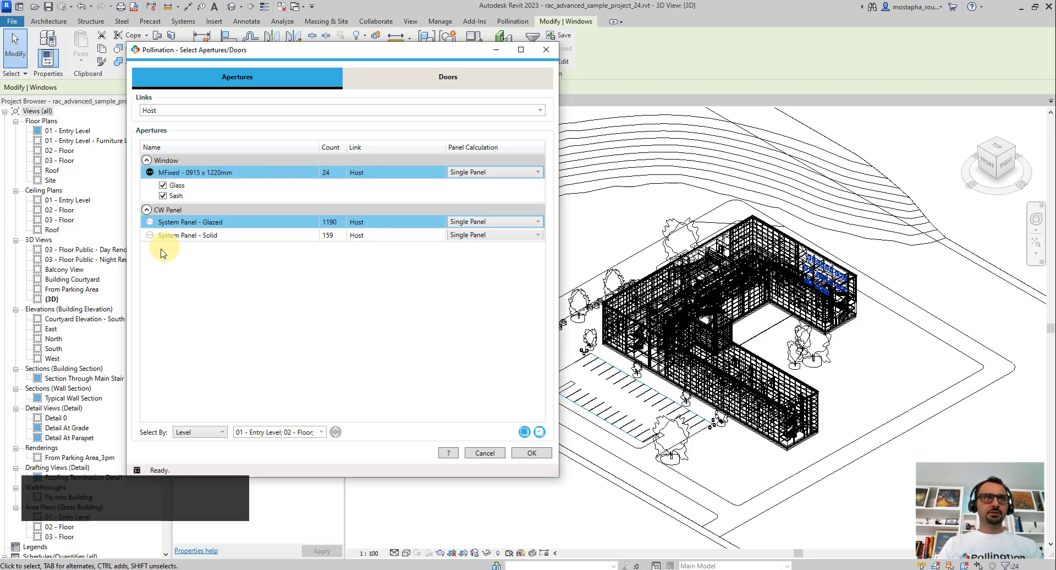
click(459, 80)
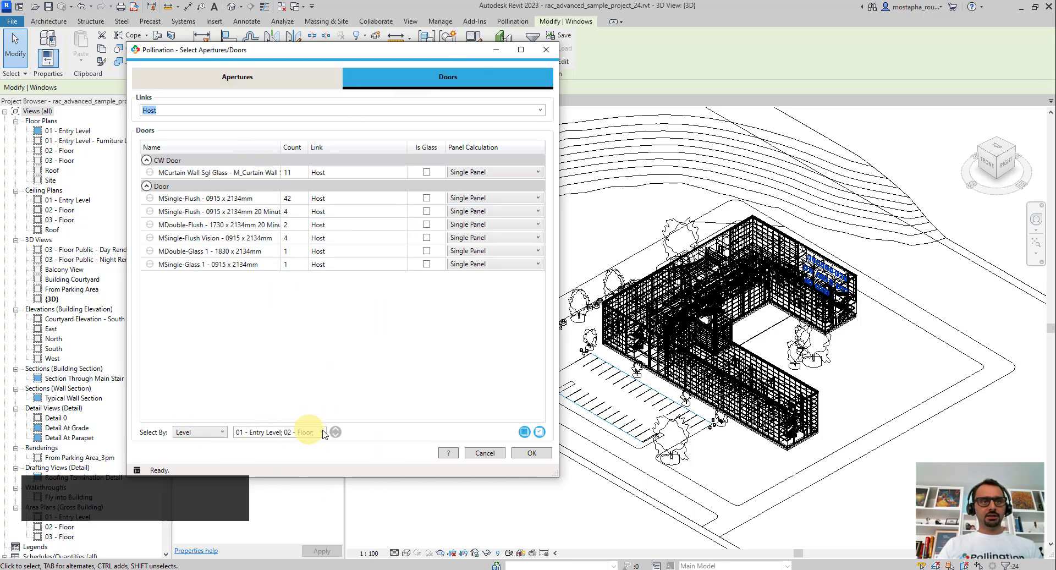
click(246, 81)
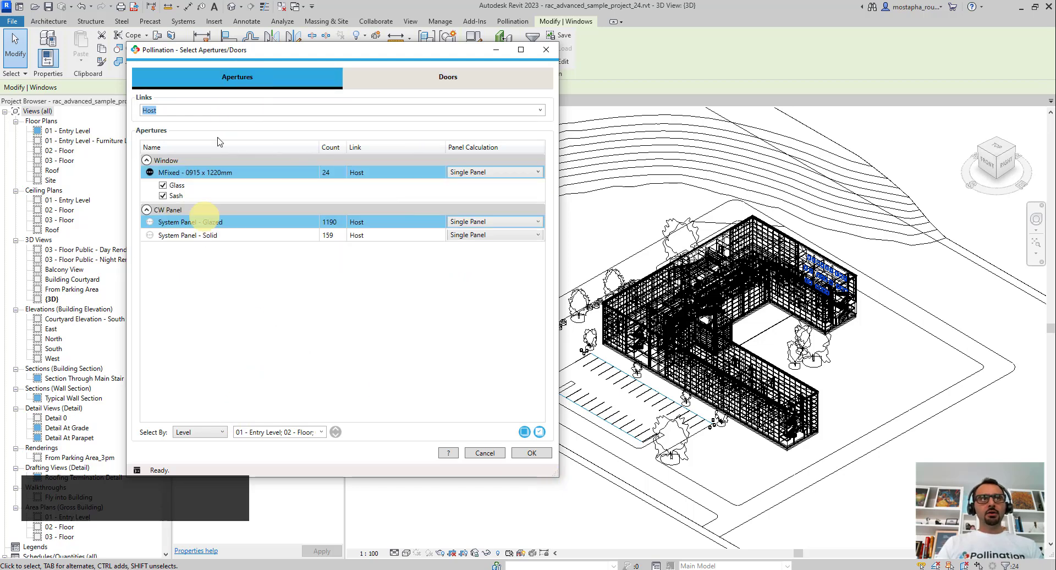
drag(342, 48, 286, 65)
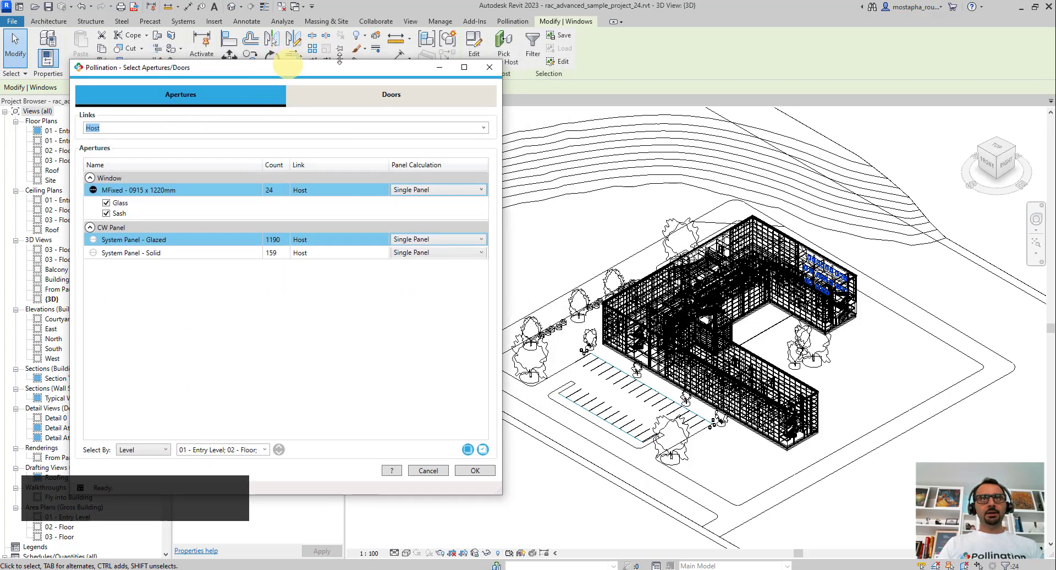
click(517, 25)
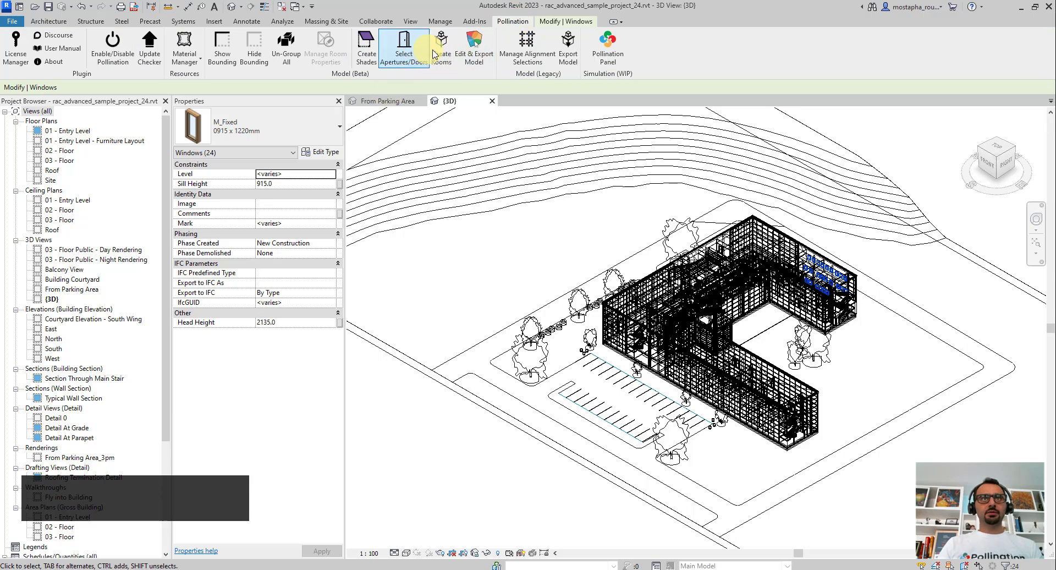
Step: Open the Create Rooms settings, return to the Select Apertures/Doors dialog and accept the chosen aperture types
click(447, 51)
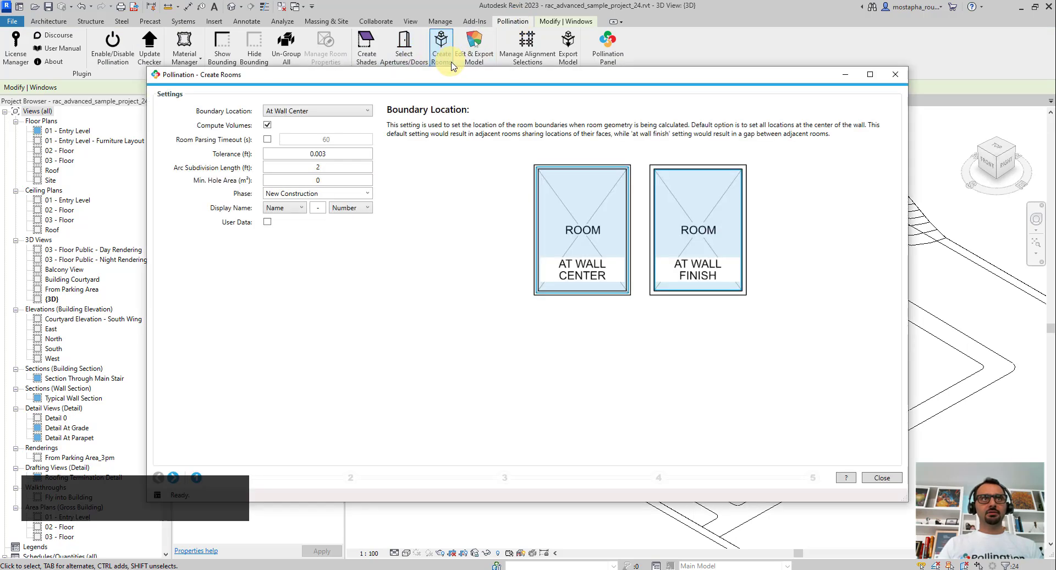
drag(457, 77, 589, 88)
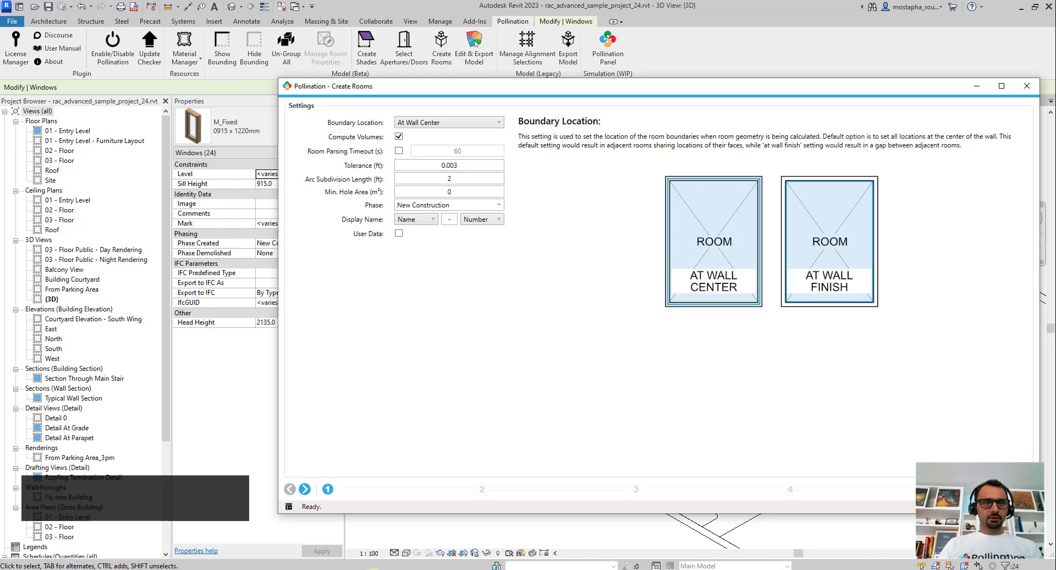
mouse_move(457, 533)
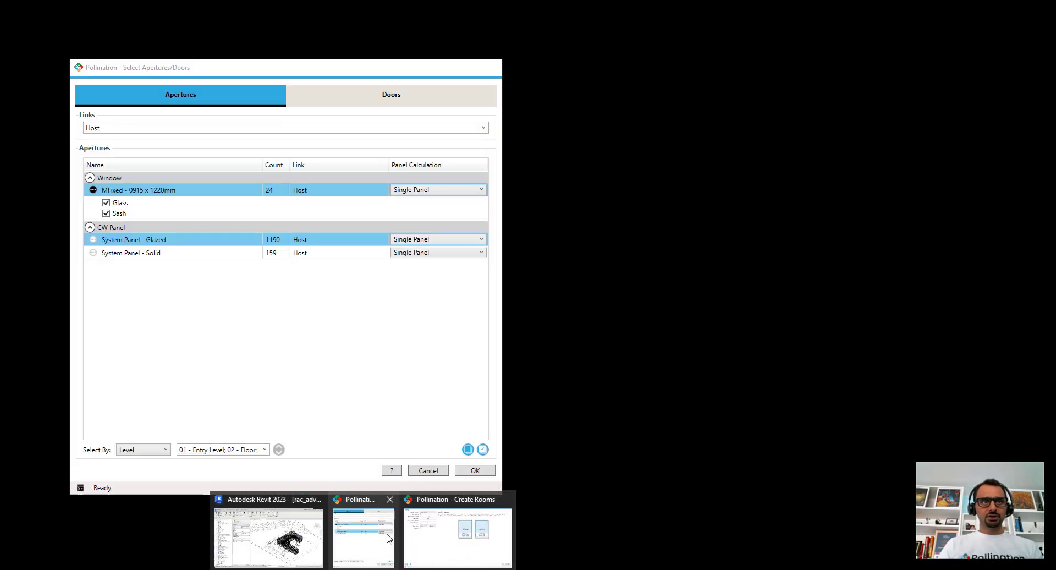
click(363, 536)
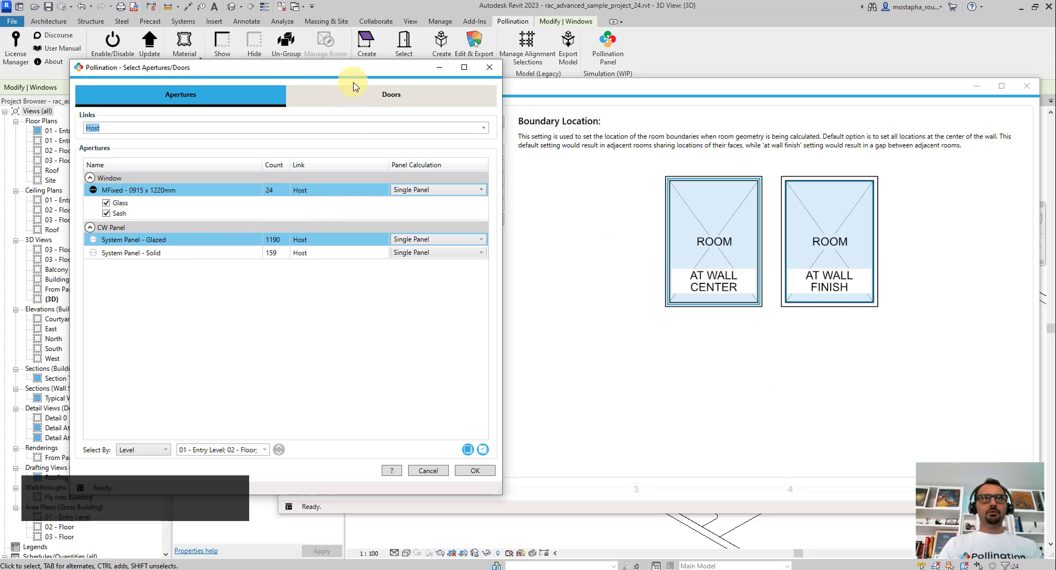
drag(354, 71, 320, 53)
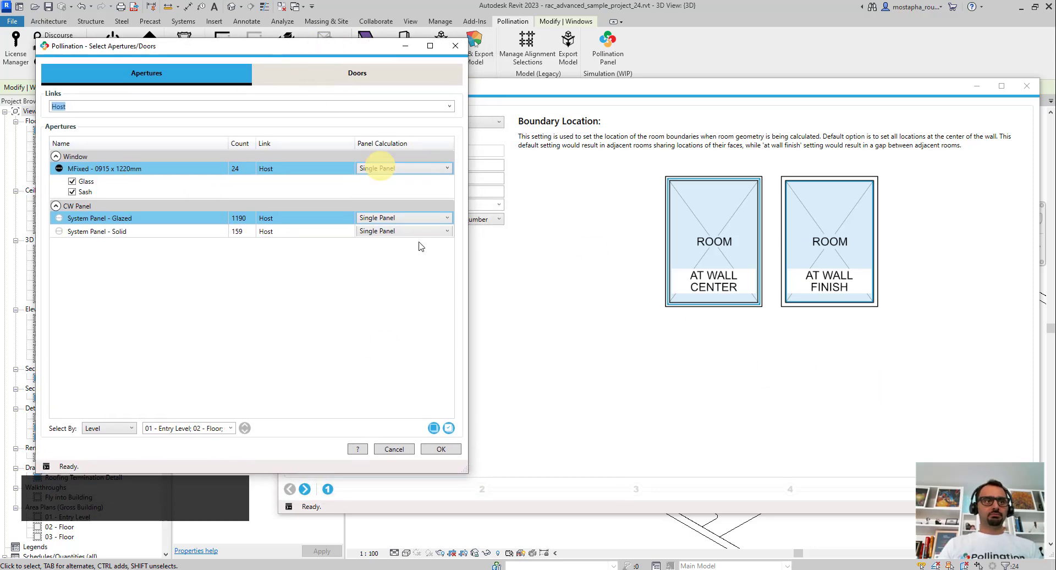
click(441, 448)
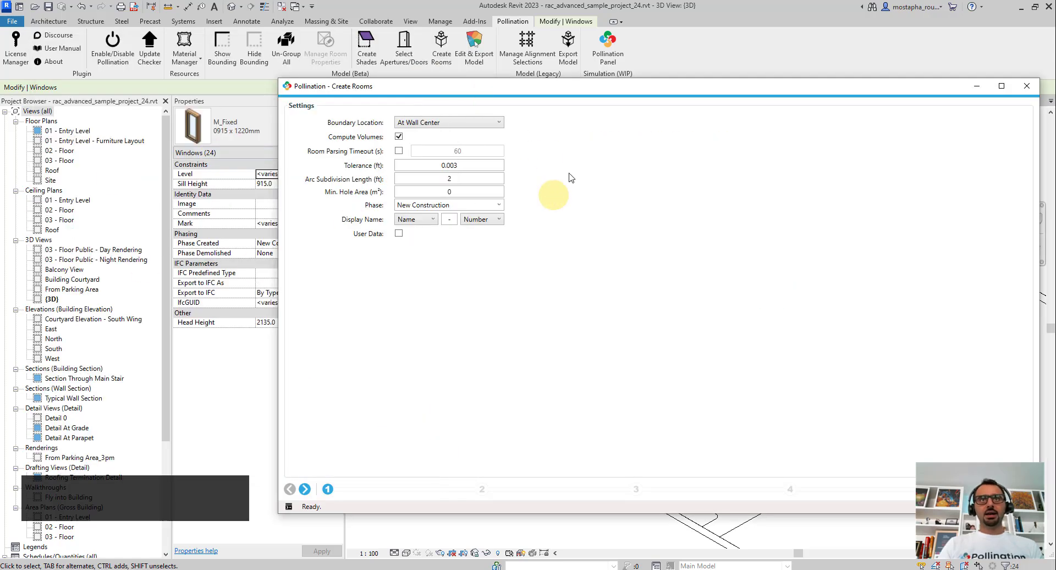
Step: Arrange the Create Rooms dialog and review its room settings, from volume computation and tolerance to the available phases
drag(579, 91, 470, 78)
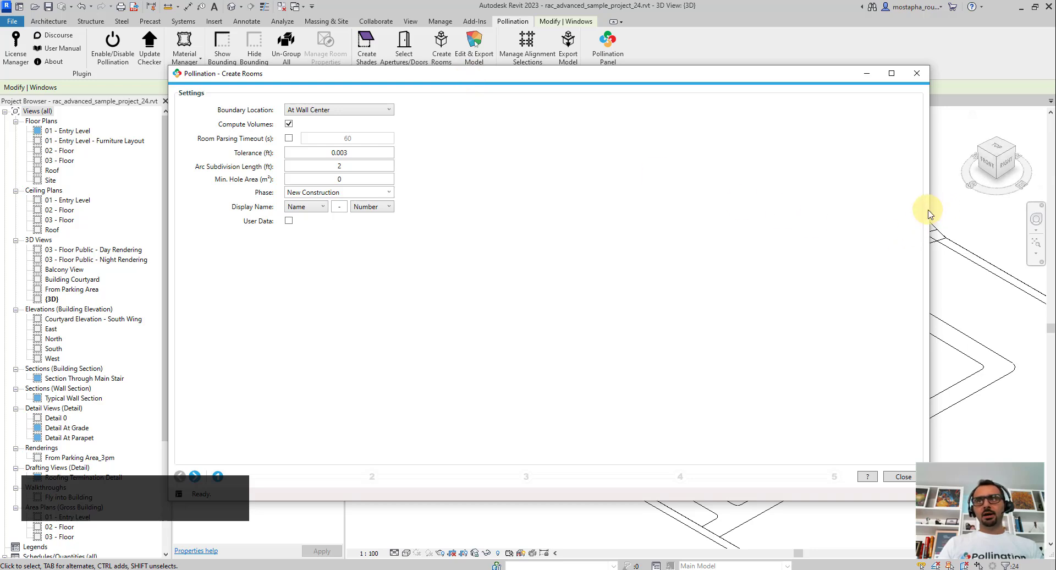
drag(929, 210, 832, 237)
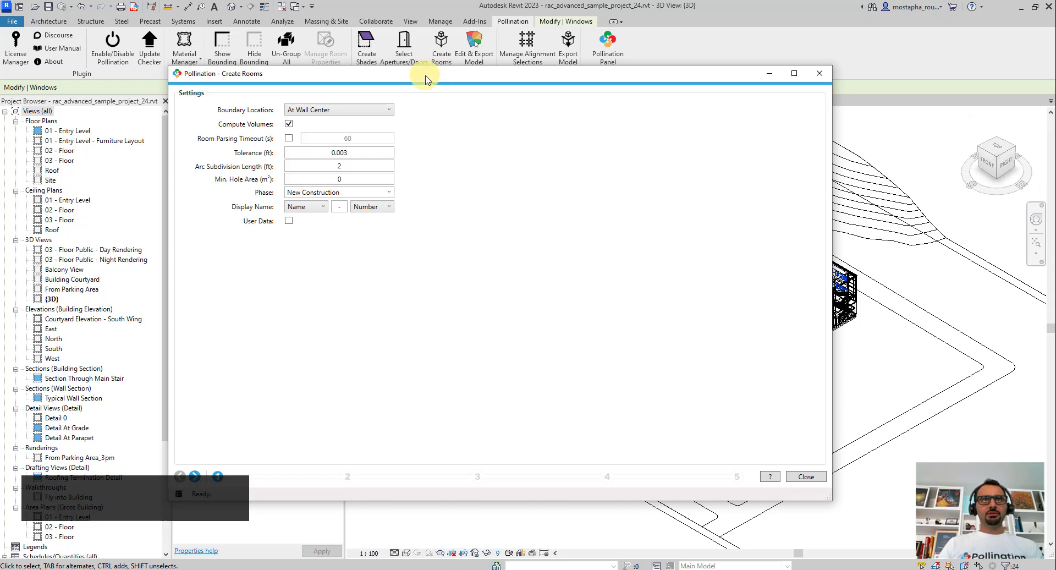
drag(426, 77, 546, 113)
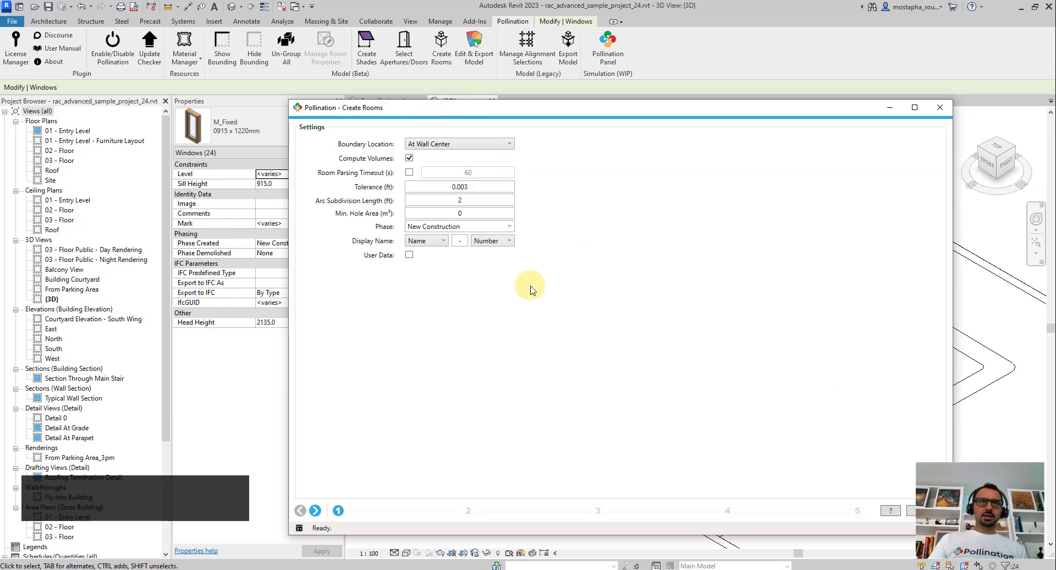
mouse_move(341, 158)
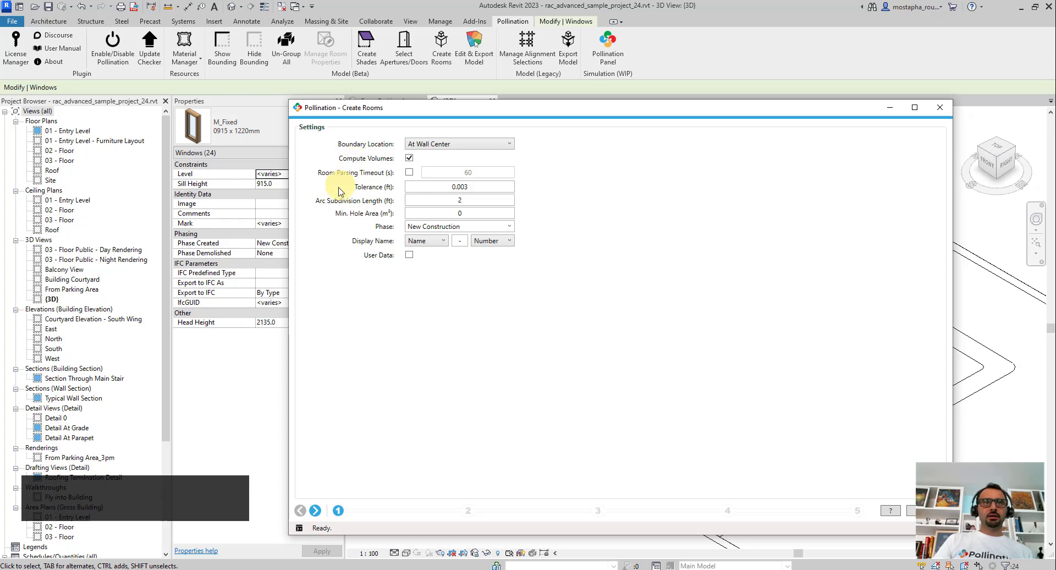
mouse_move(325, 204)
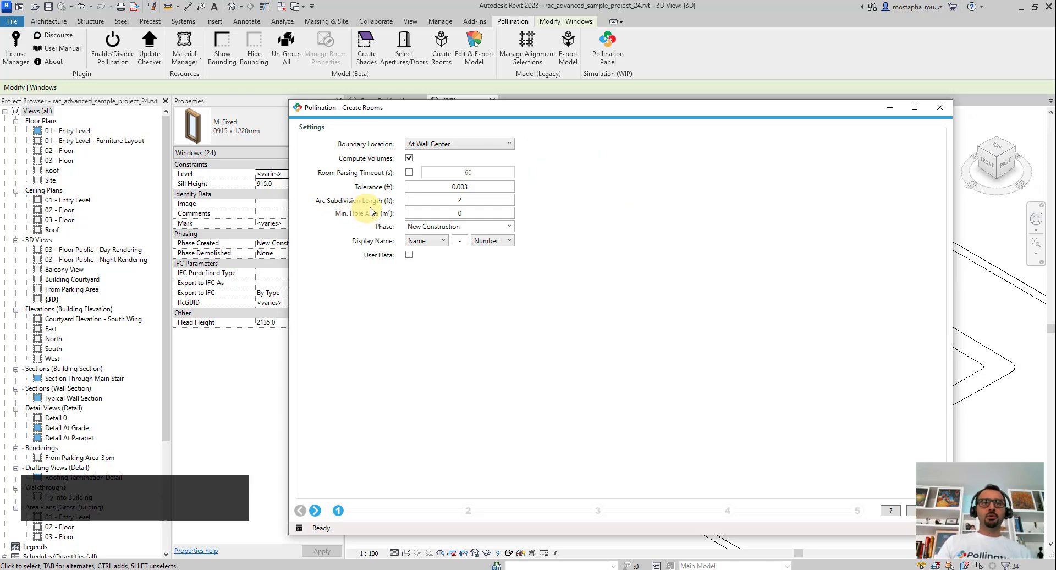
mouse_move(371, 219)
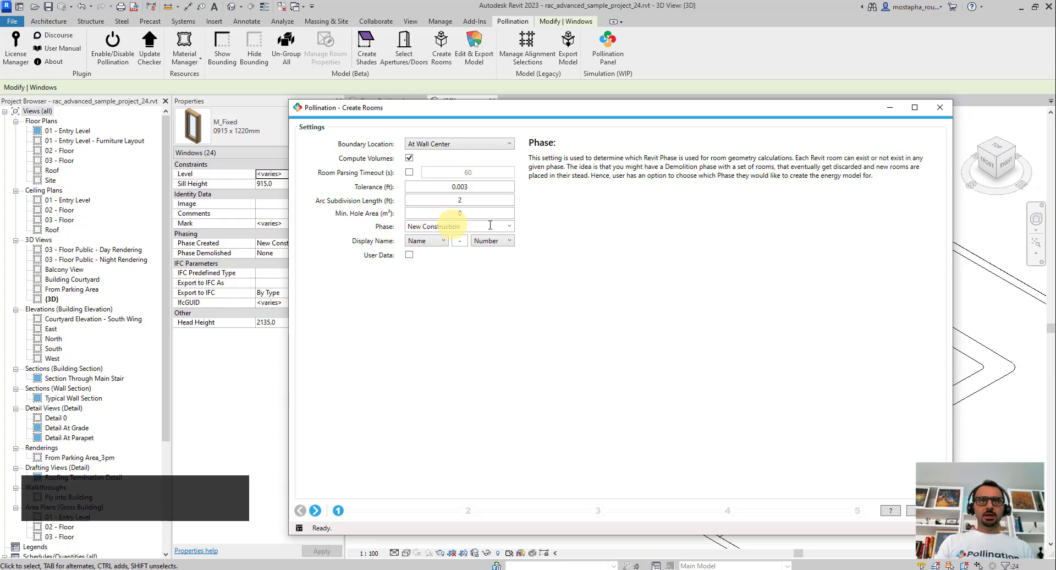
click(514, 227)
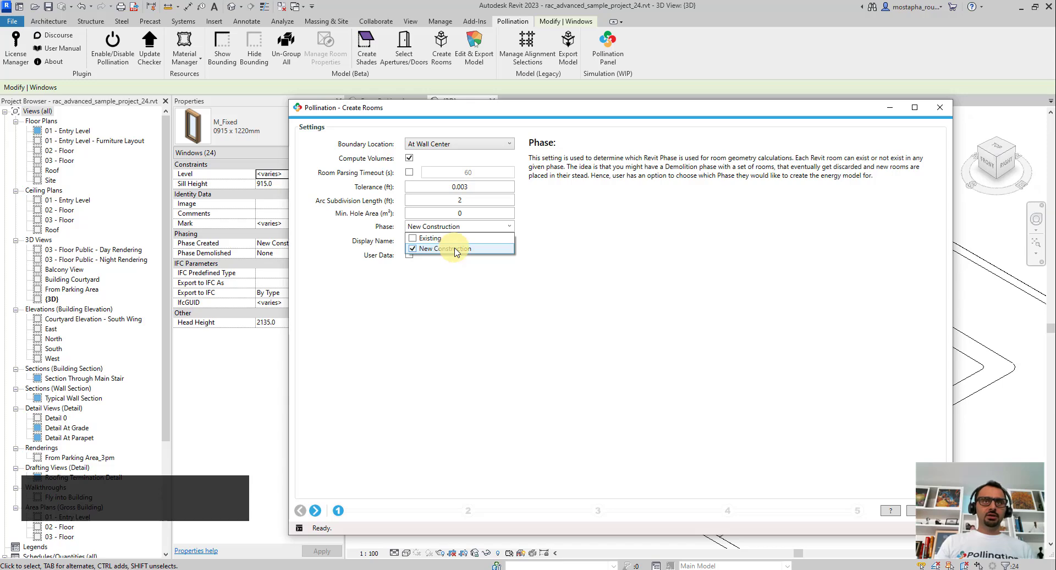
click(537, 227)
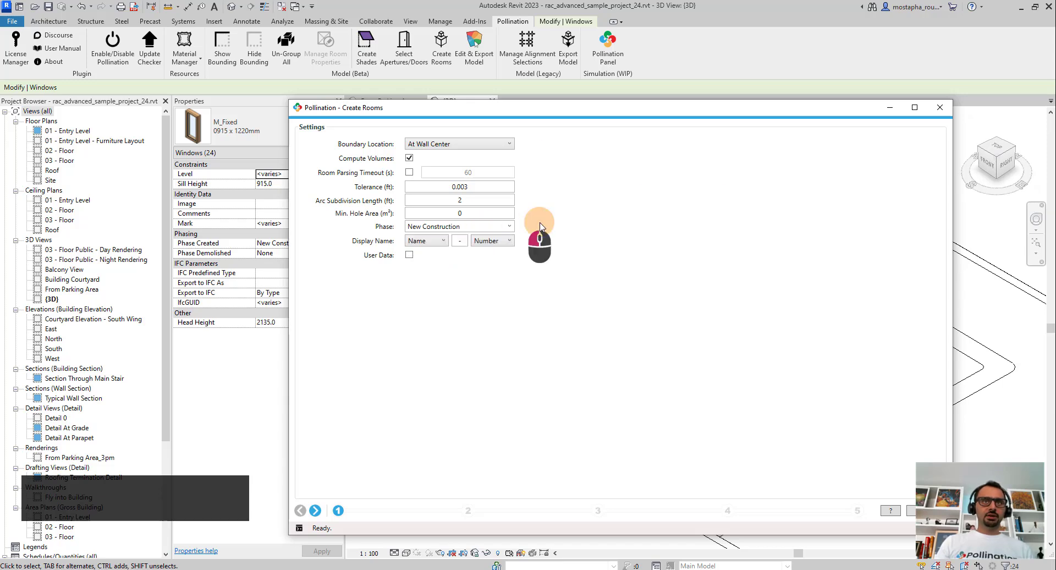
Step: Set the rooms' display name pattern to Number - Name
click(435, 242)
click(420, 263)
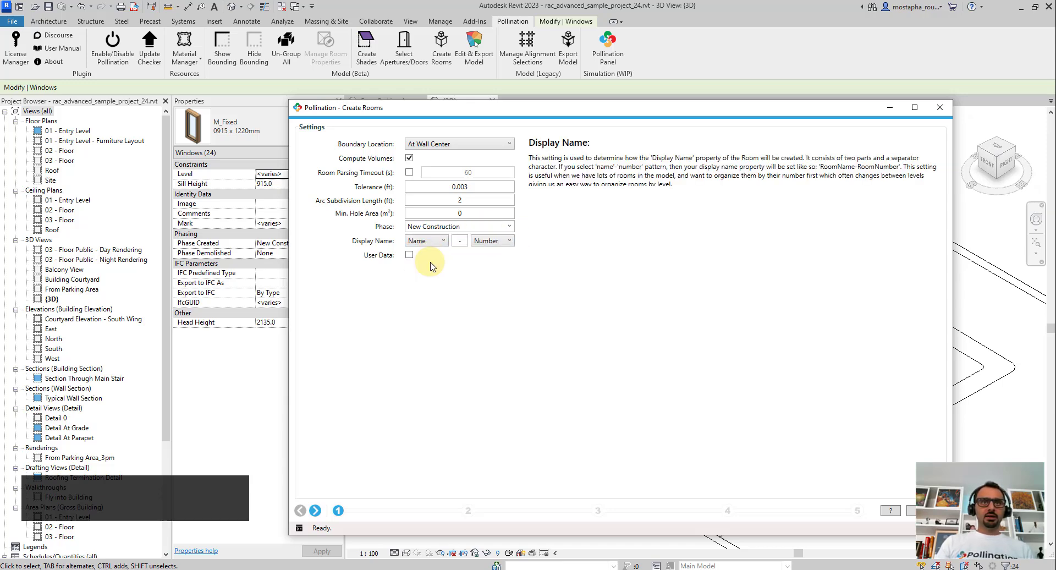
click(490, 243)
click(483, 253)
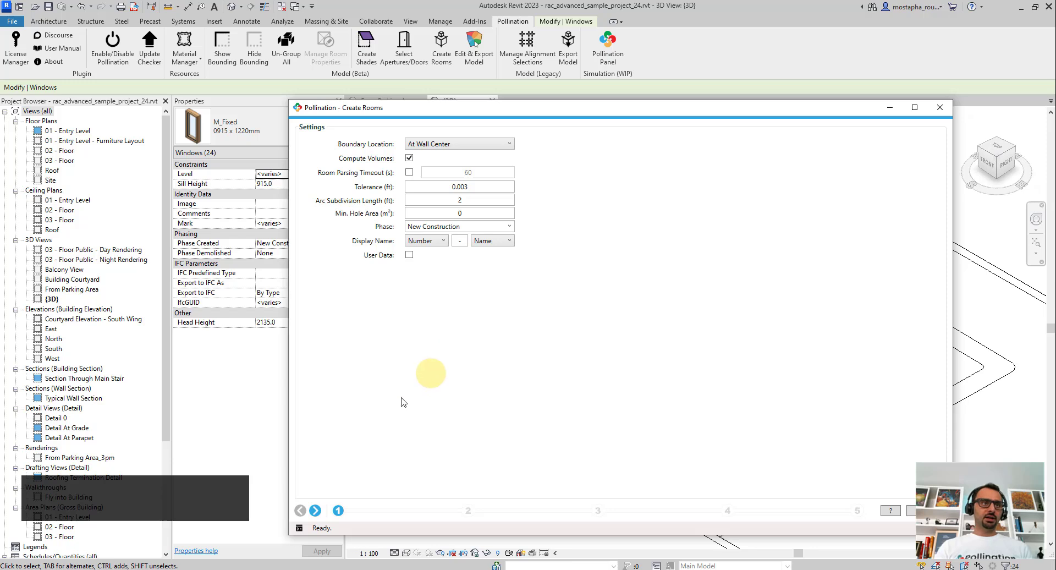
Step: Go on to the Levels page and set the extrusion height to 3800 for 01 - Entry Level, 02 - Floor and 03 - Floor
click(315, 511)
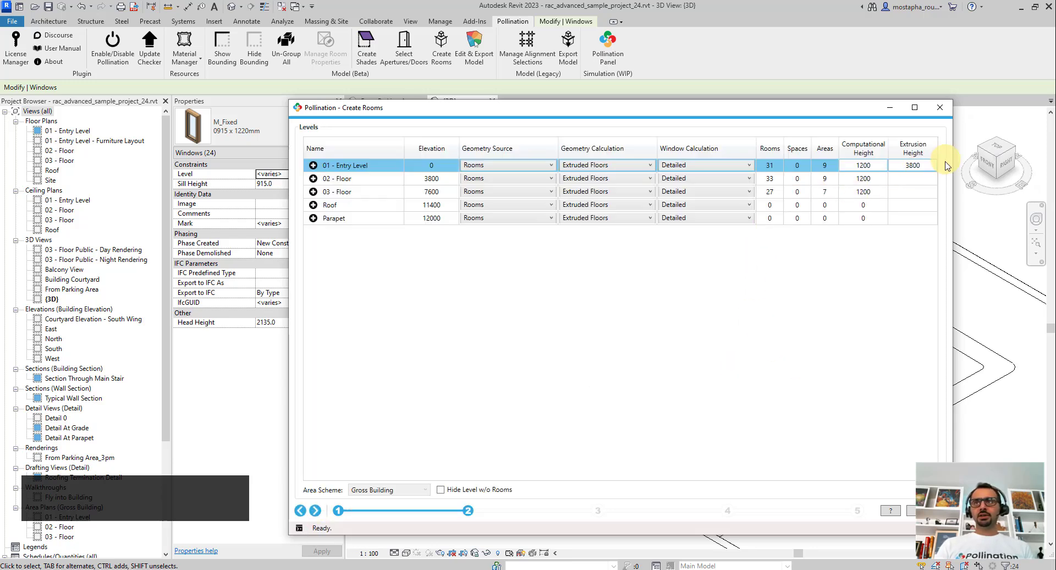
drag(929, 164, 893, 164)
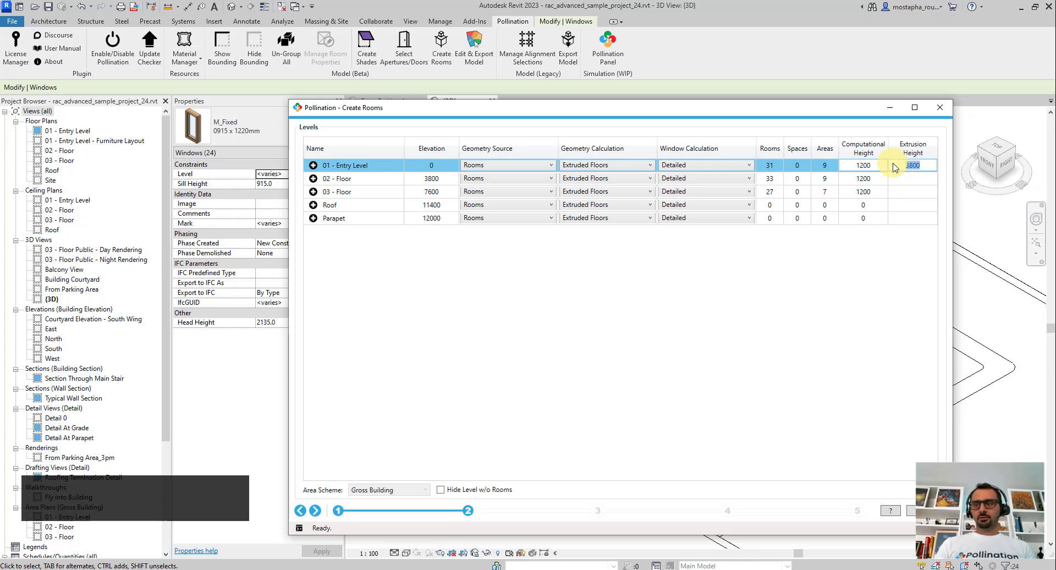
key(BackSpace)
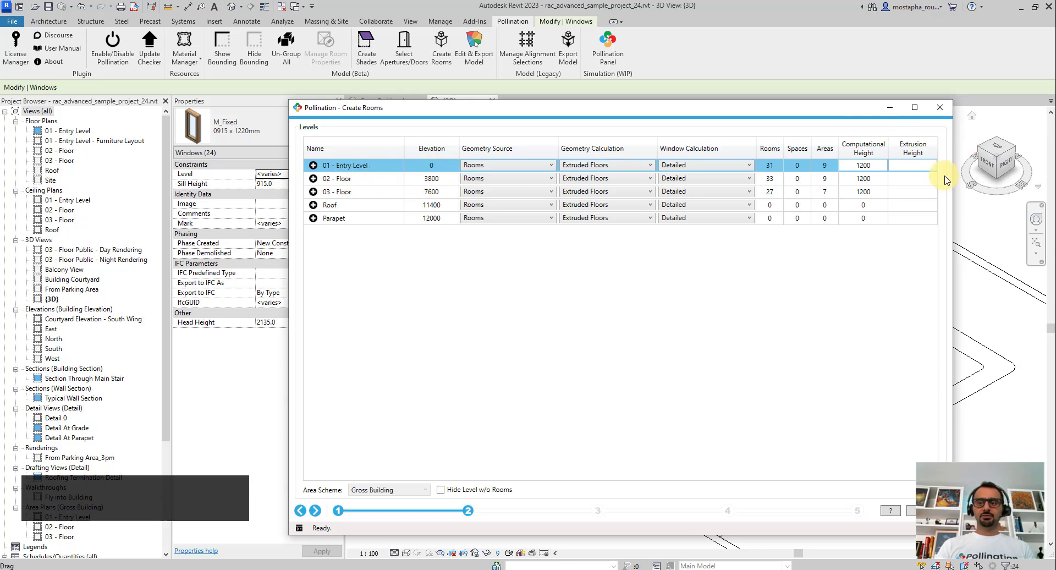
text(3800)
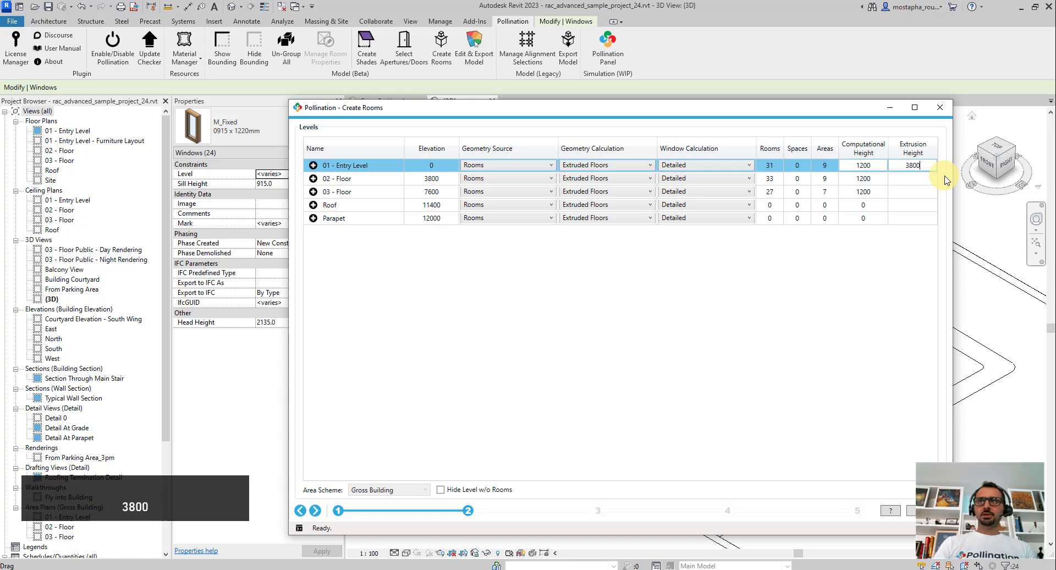
key(Return)
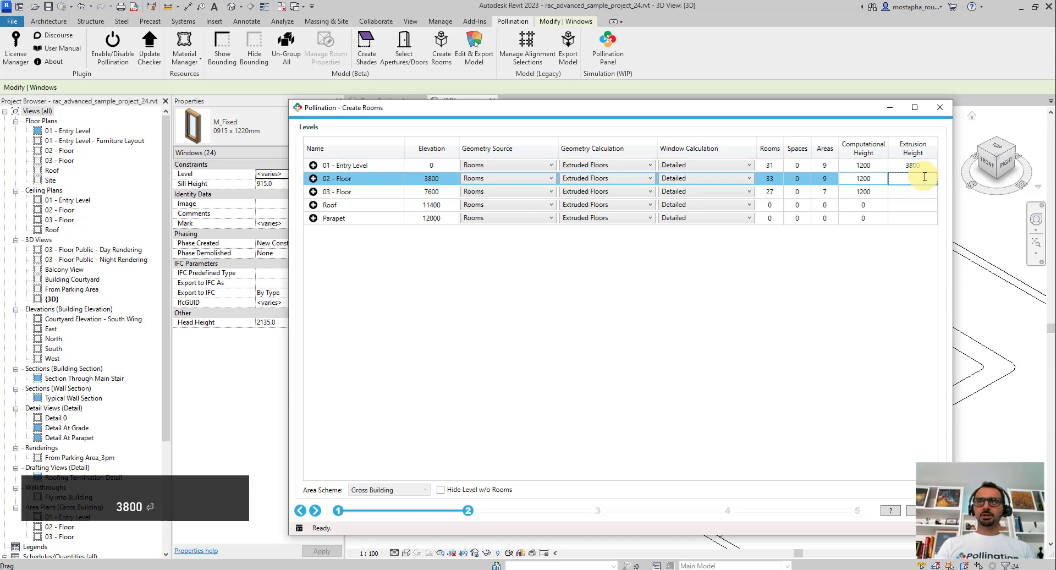
text(3800)
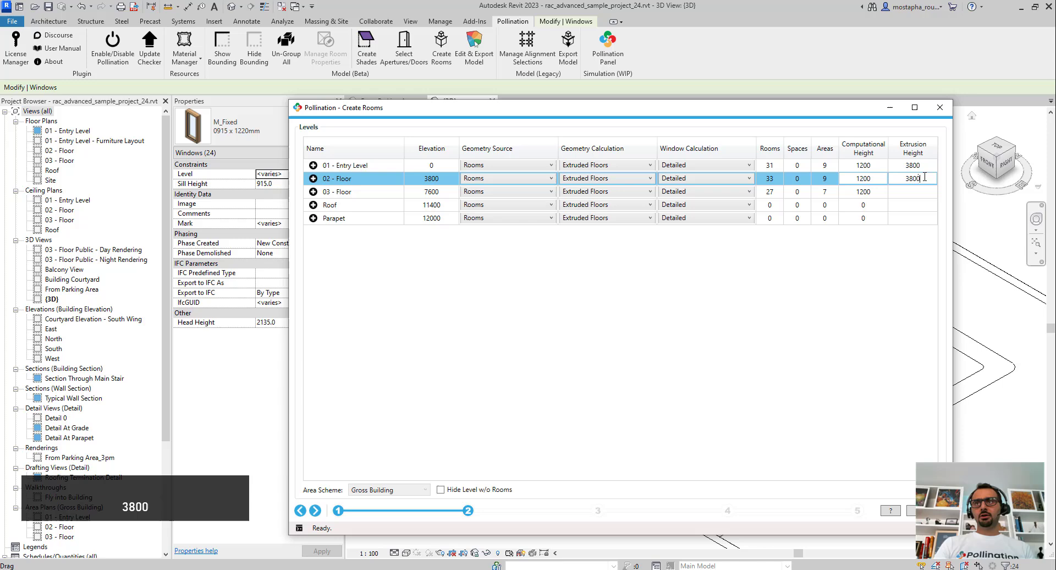
key(Return)
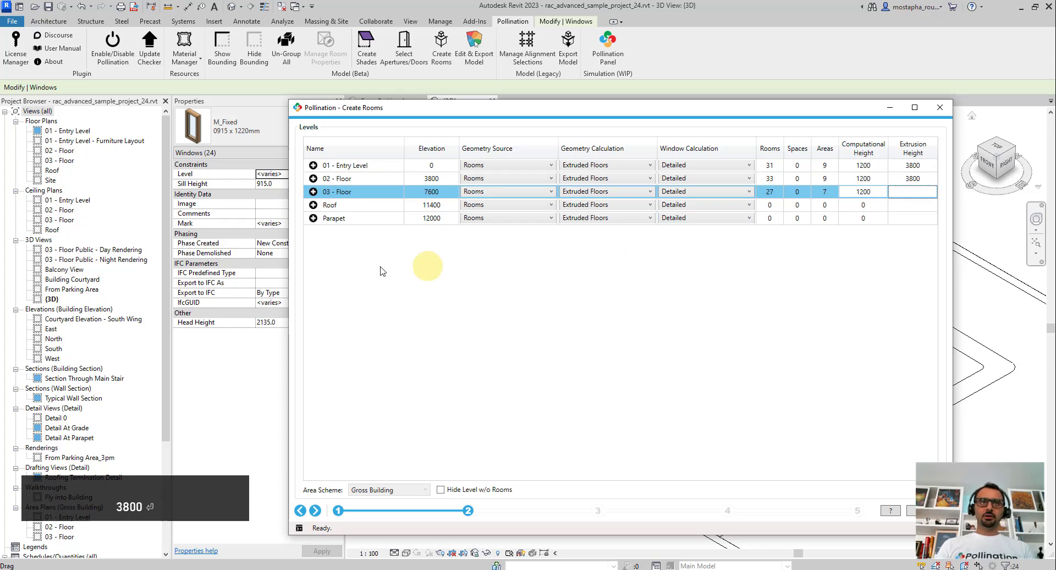
click(913, 190)
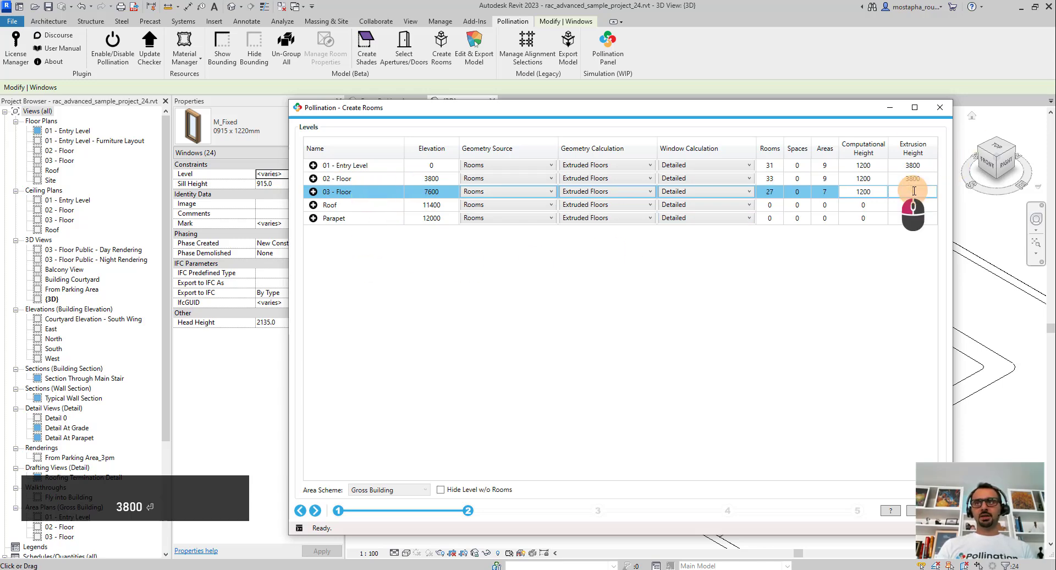
text(3800)
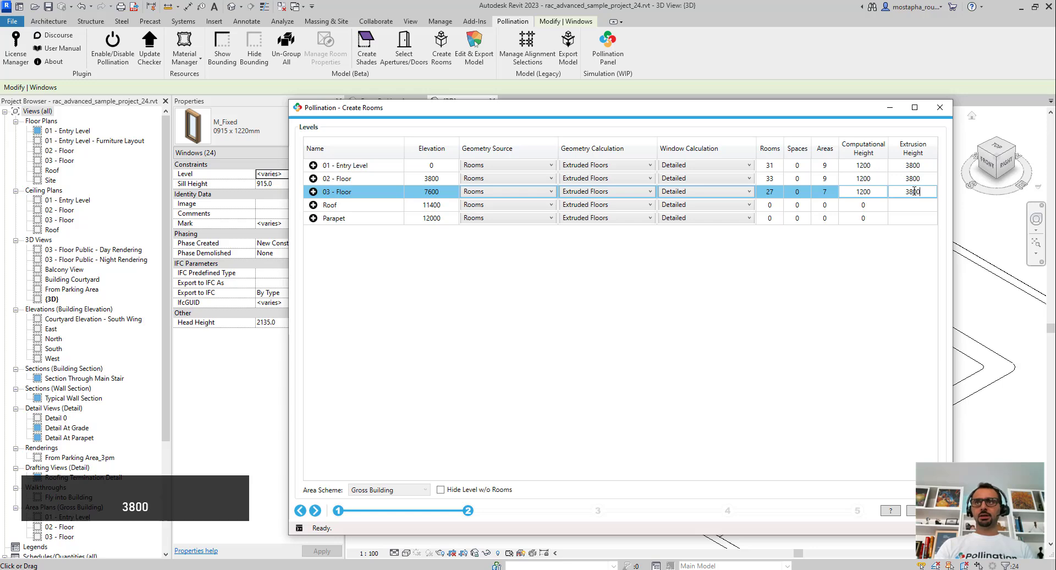
key(Return)
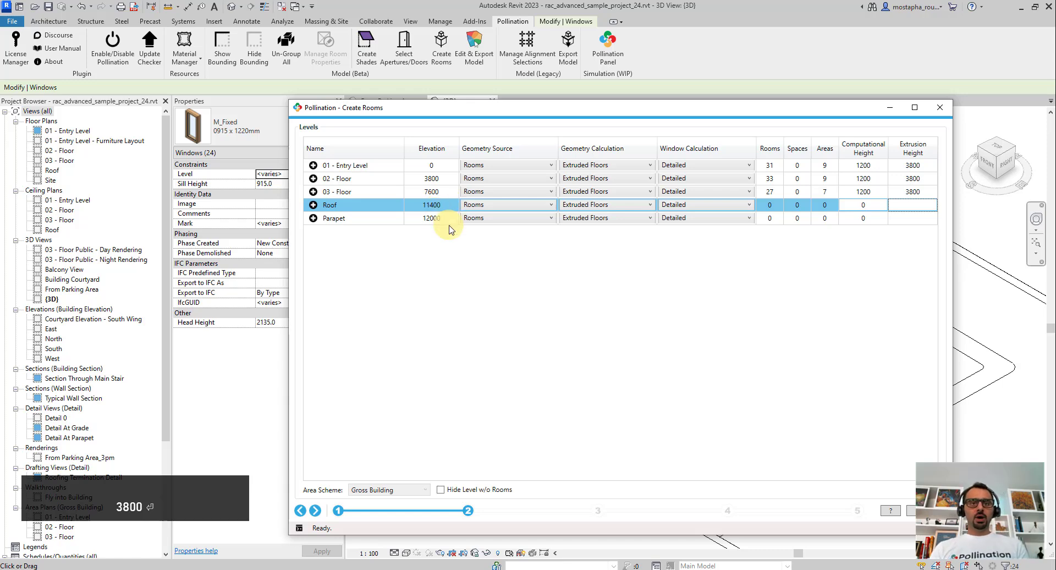
Step: Try hiding the levels without rooms, and show all levels again
click(441, 490)
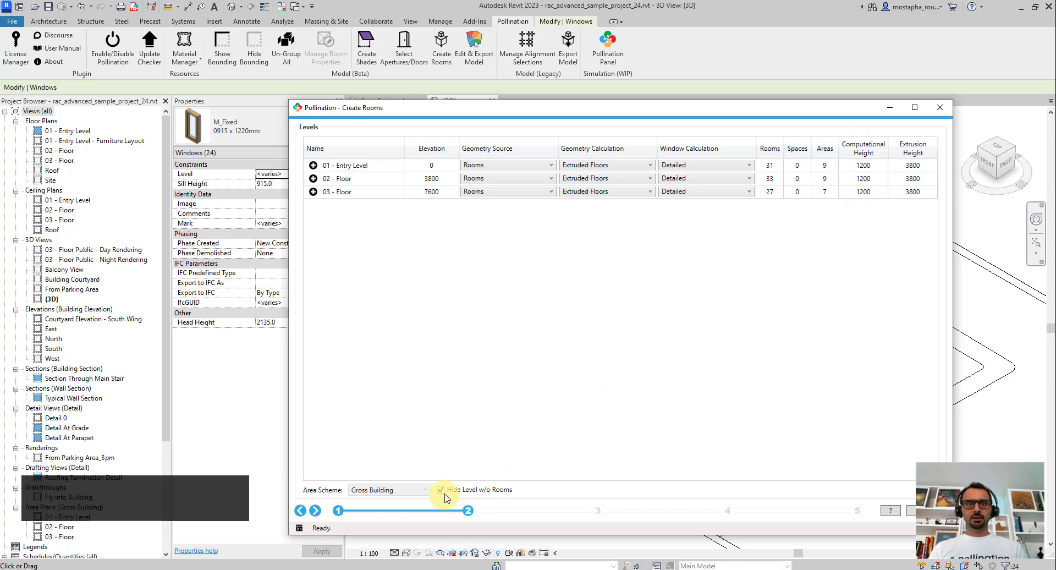
click(441, 490)
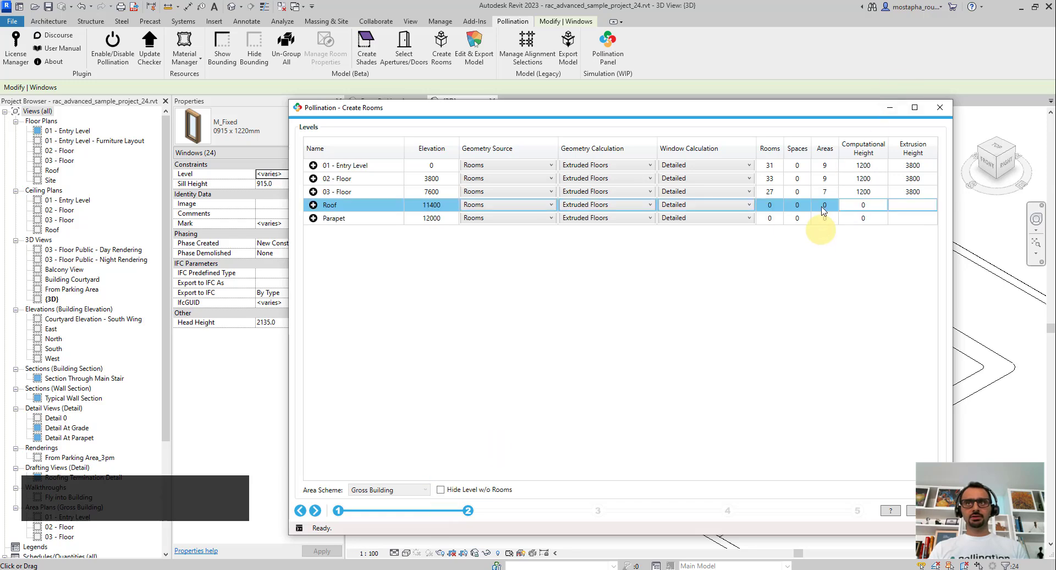
click(441, 489)
click(441, 490)
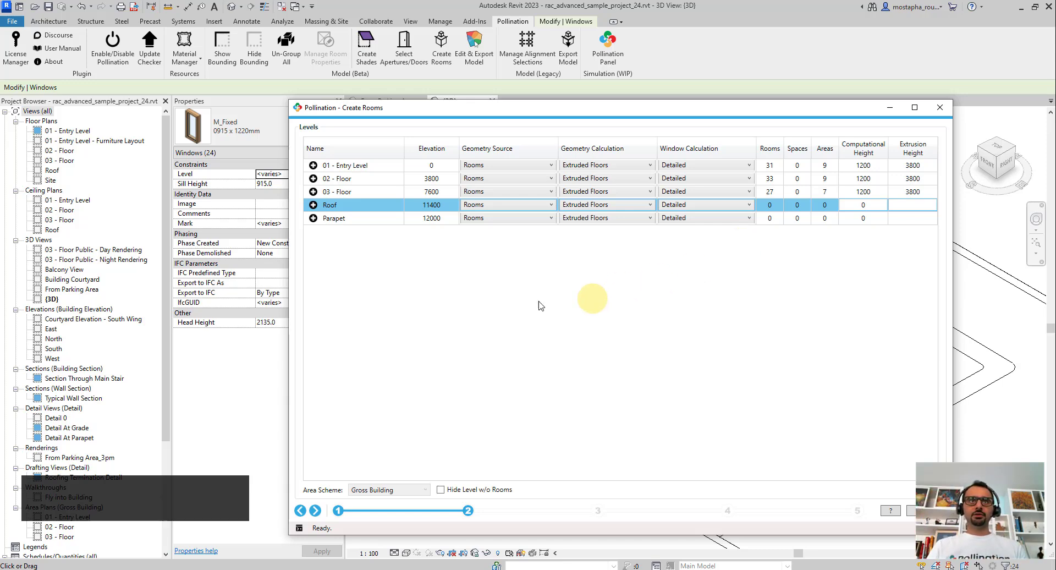
Step: Create and open a Pollination floor plan for 01 - Entry Level, and inspect its room boundaries around the Men and Women rooms
click(339, 166)
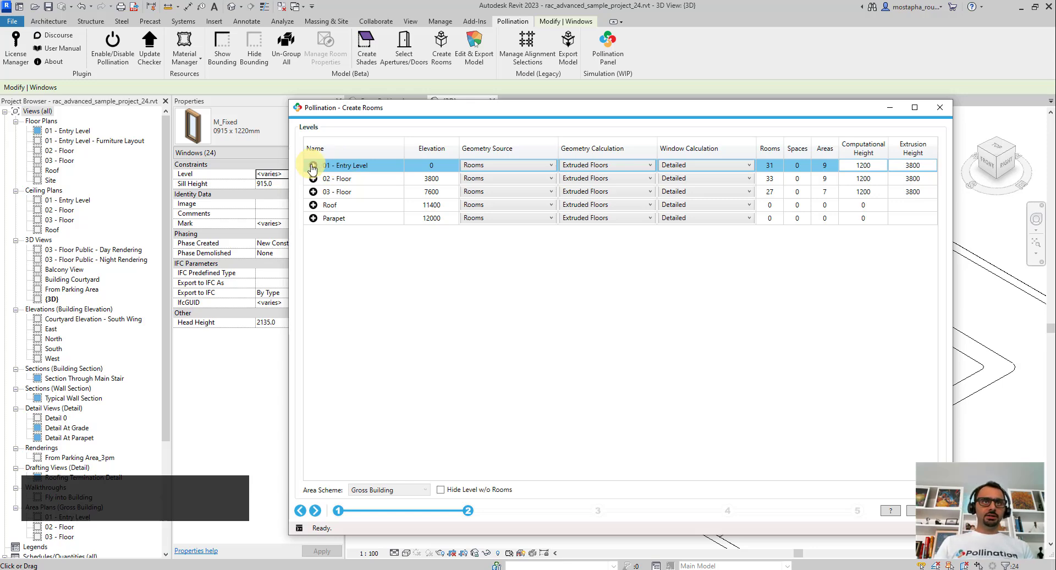
click(312, 166)
click(335, 177)
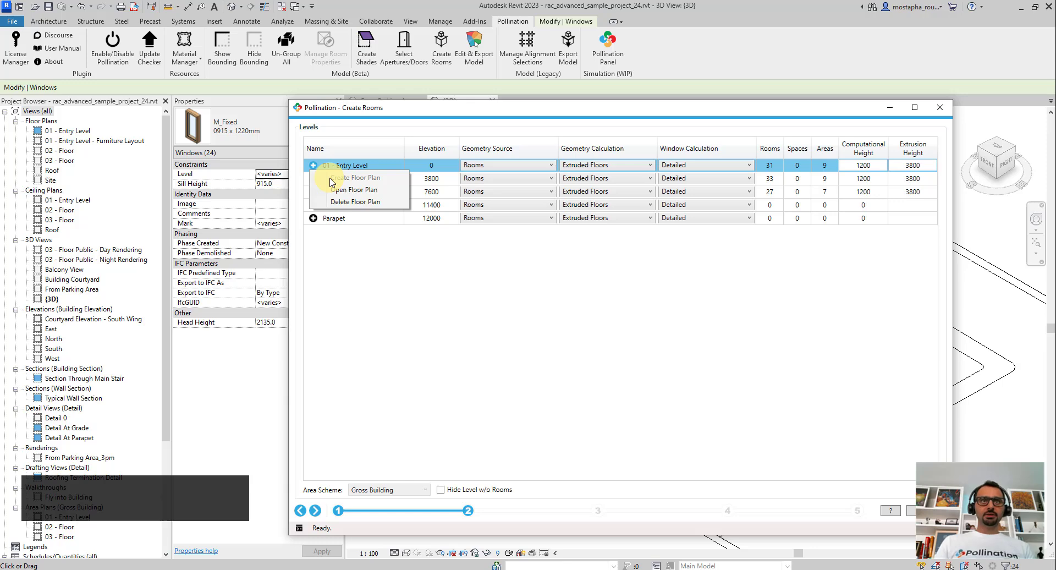
click(355, 190)
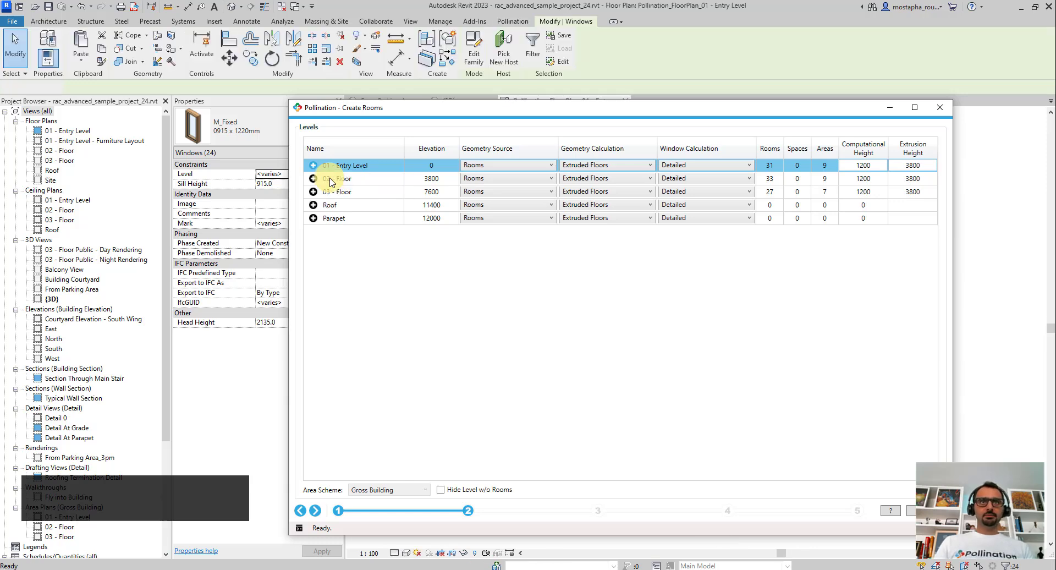
click(888, 110)
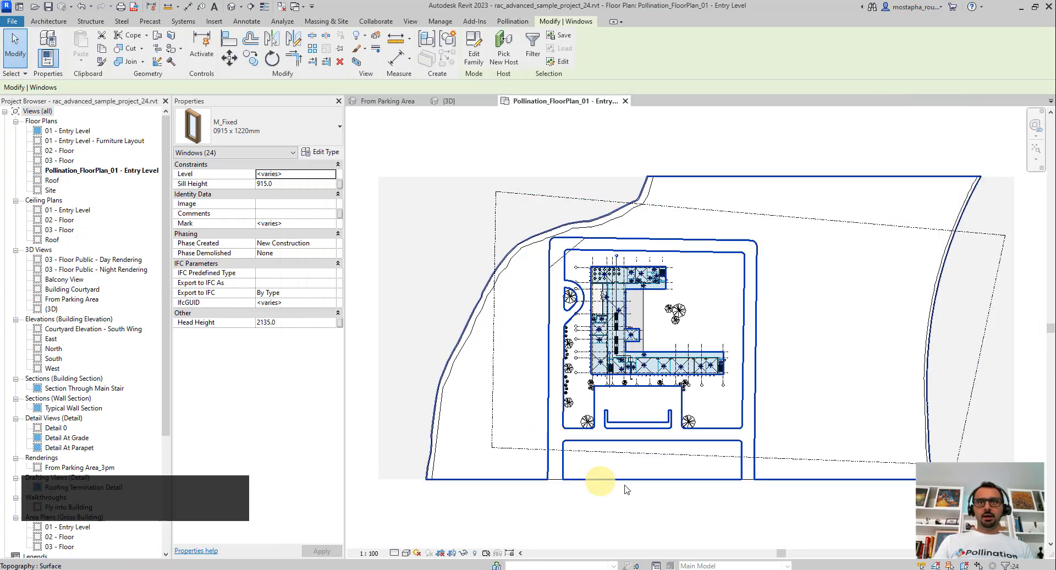
scroll(631, 385, up, 5)
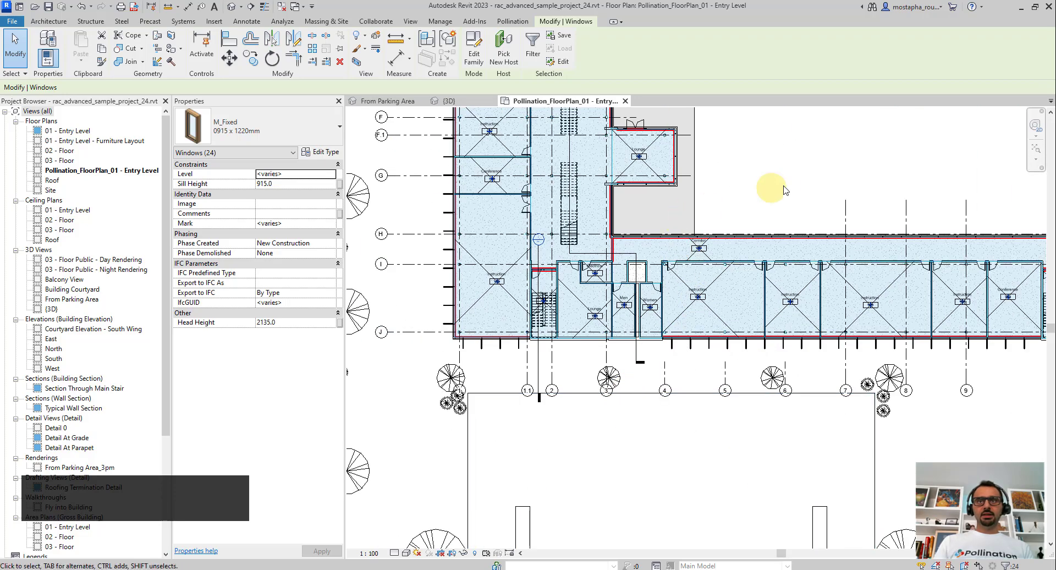
scroll(672, 286, up, 2)
scroll(577, 352, up, 2)
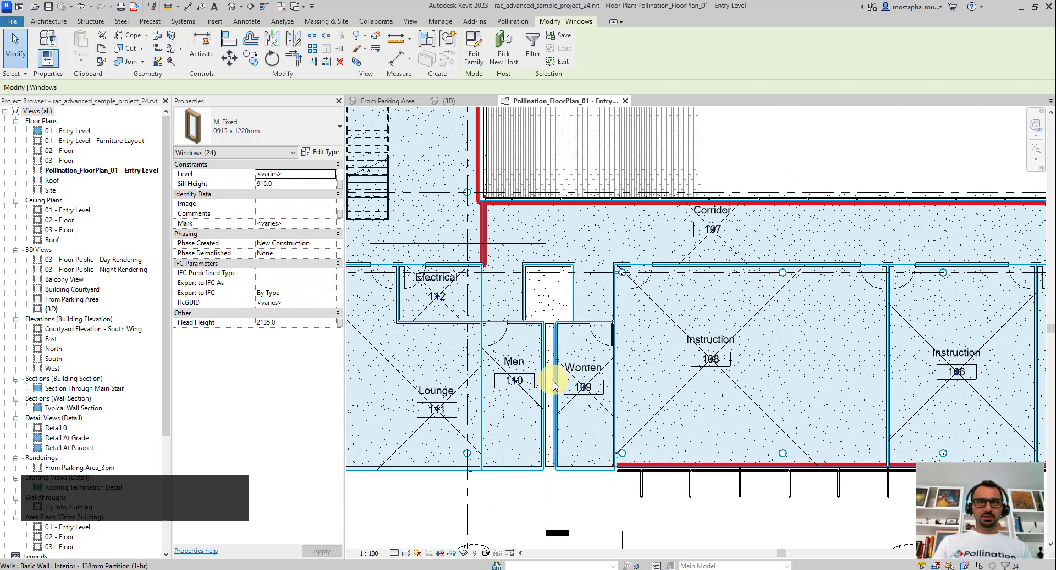
Step: Place a room with a tag in the narrow gap between the Men and Women rooms
key(r)
key(n)
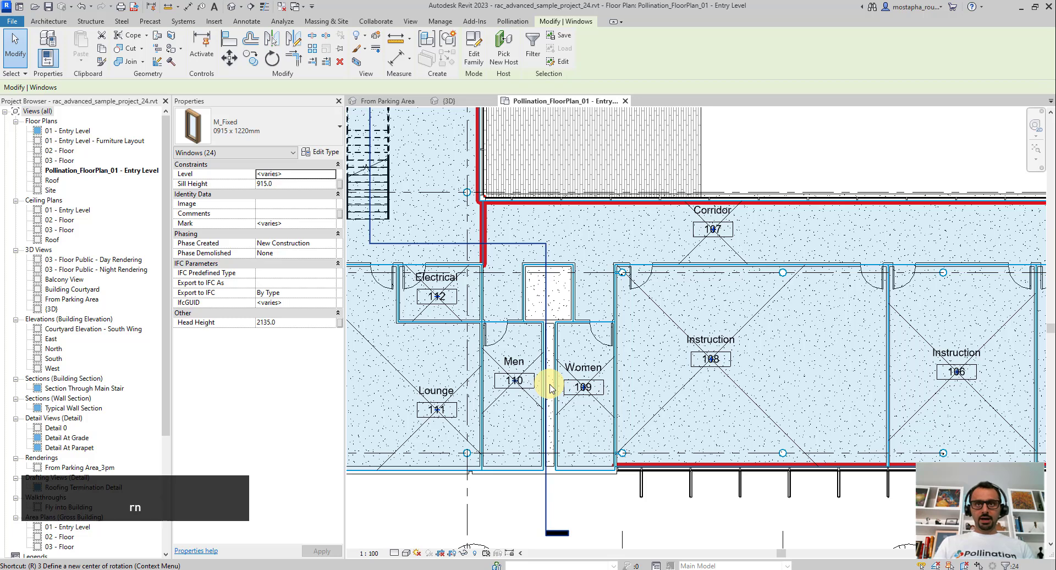
key(Escape)
key(r)
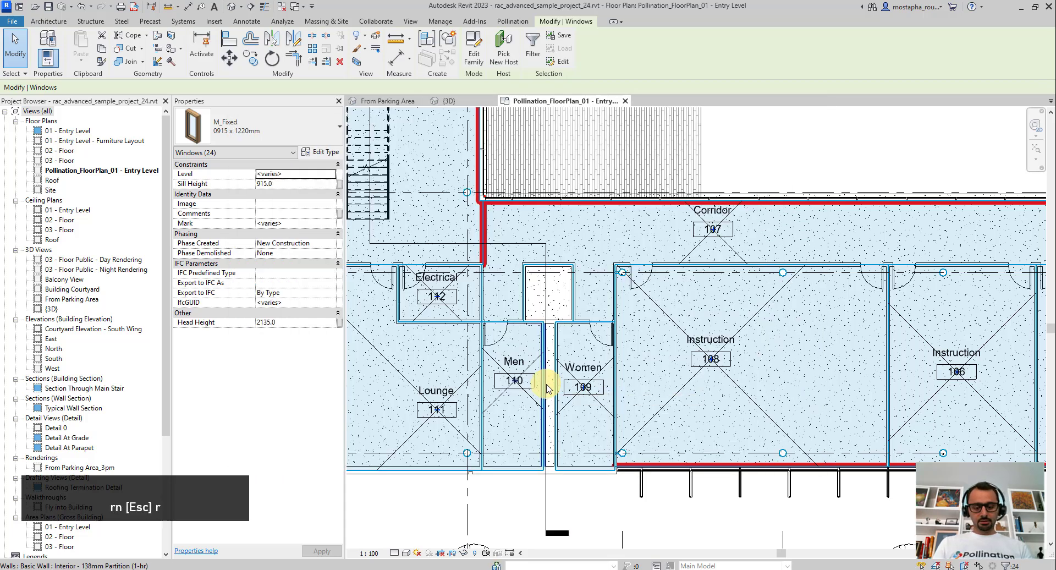
key(m)
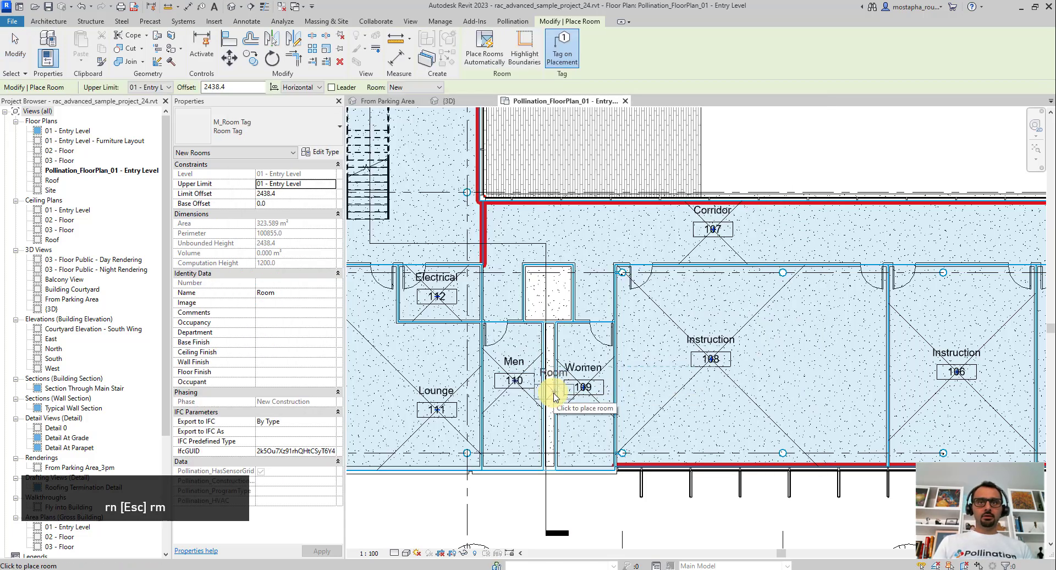
click(553, 396)
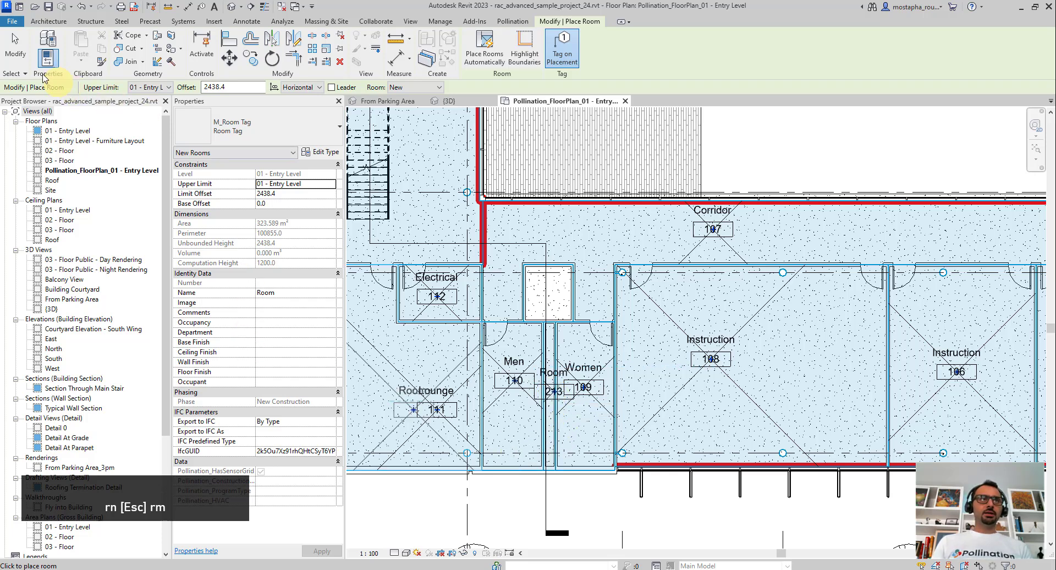
click(15, 48)
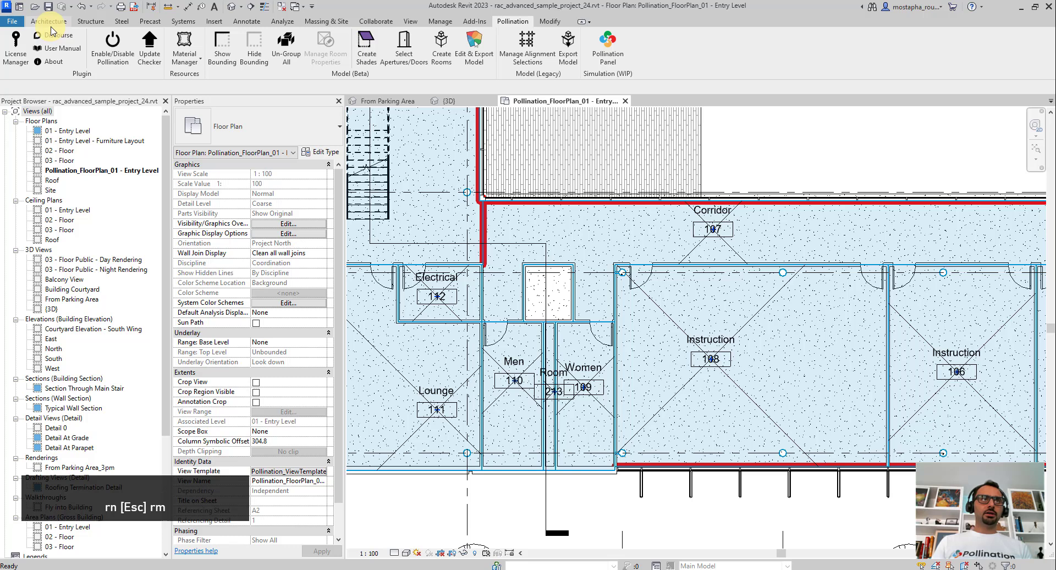
click(49, 21)
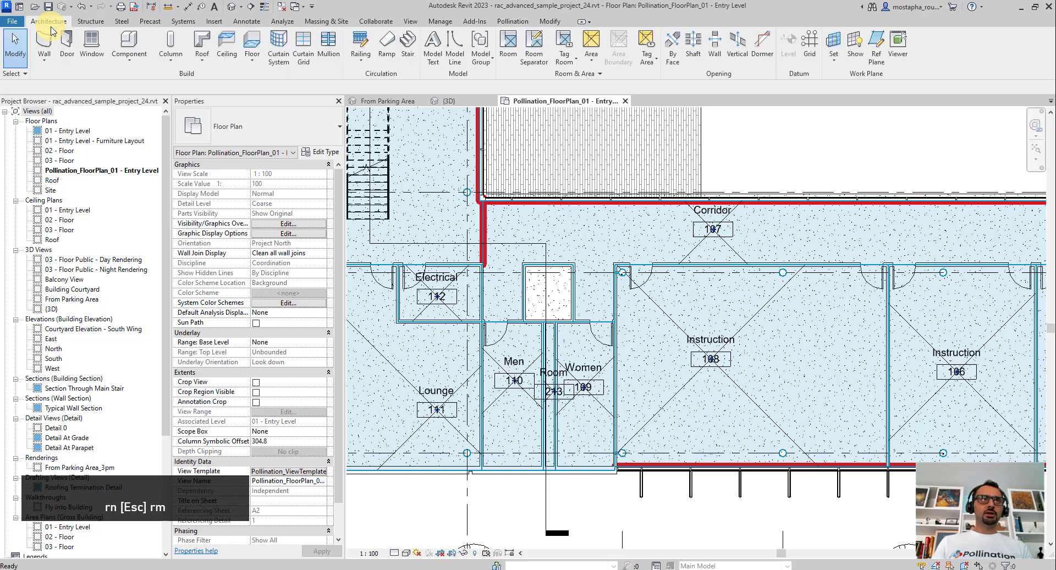
click(508, 45)
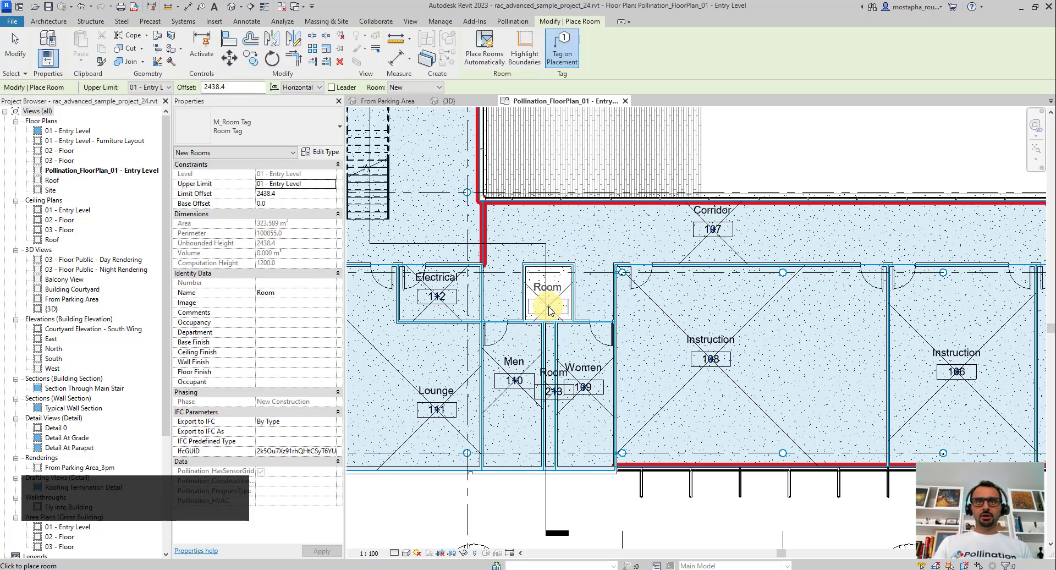
scroll(544, 302, down, 3)
scroll(549, 302, down, 5)
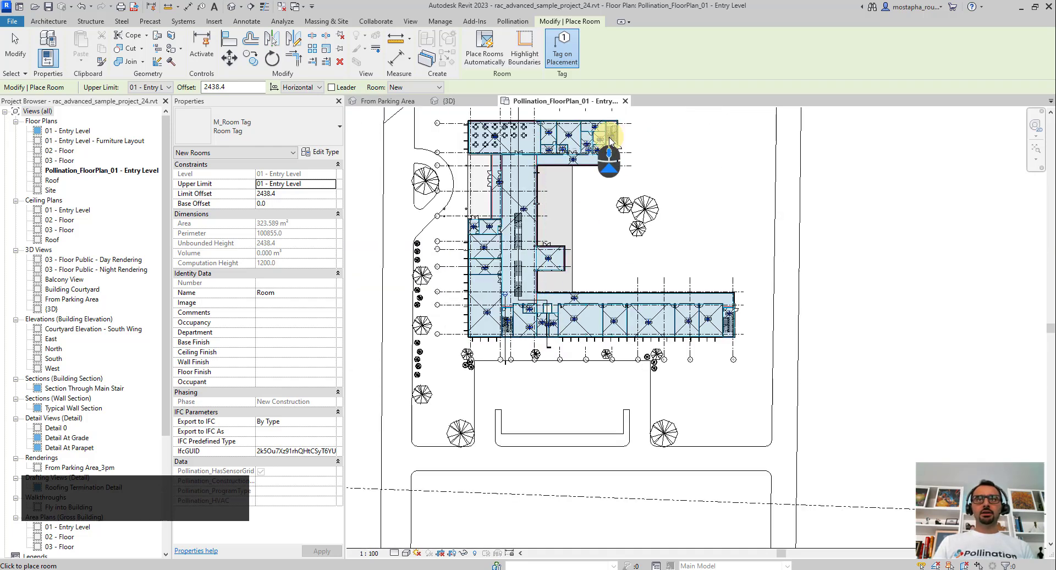
scroll(605, 143, up, 5)
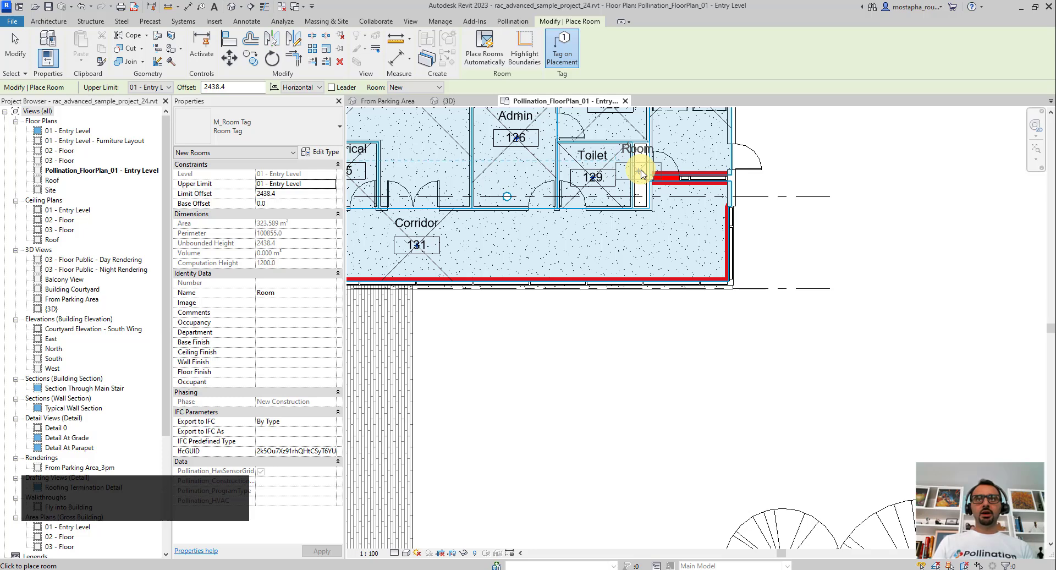
key(Escape)
key(Escape)
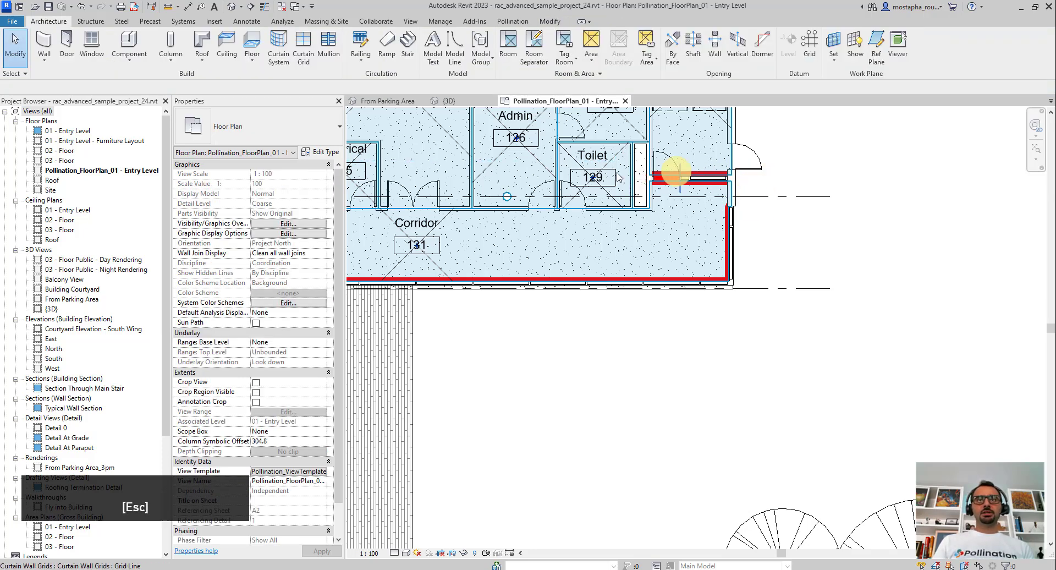
click(507, 55)
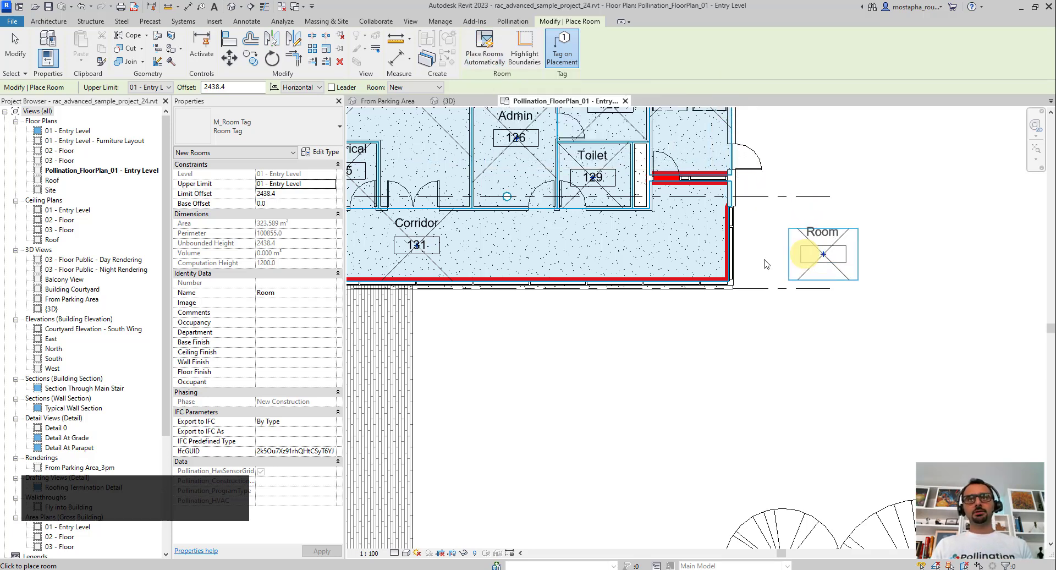
click(15, 47)
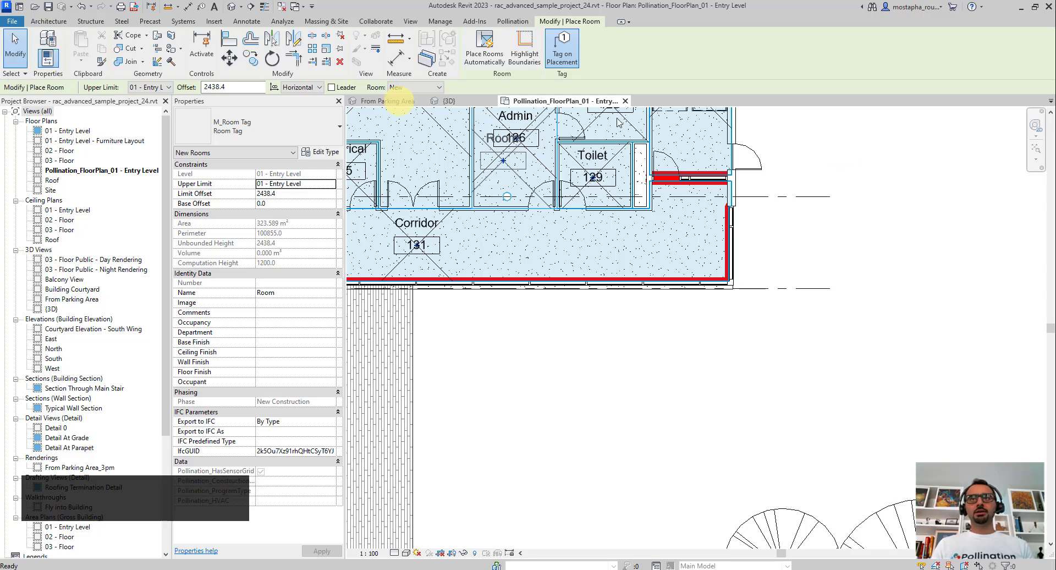
scroll(786, 200, down, 5)
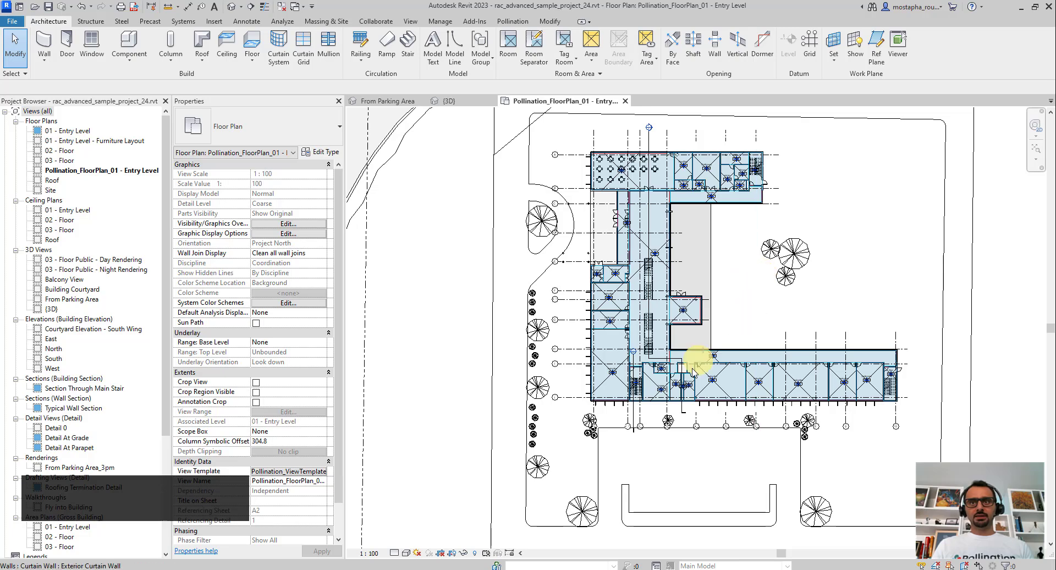
scroll(688, 403, up, 1)
scroll(688, 401, up, 4)
scroll(644, 367, down, 3)
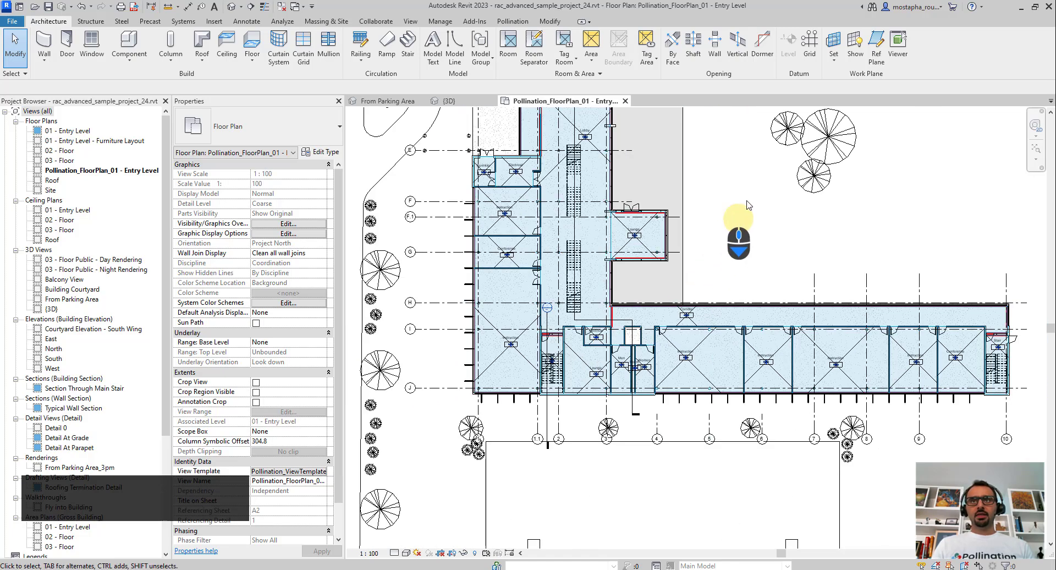
middle_drag(754, 168, 660, 296)
scroll(660, 298, down, 1)
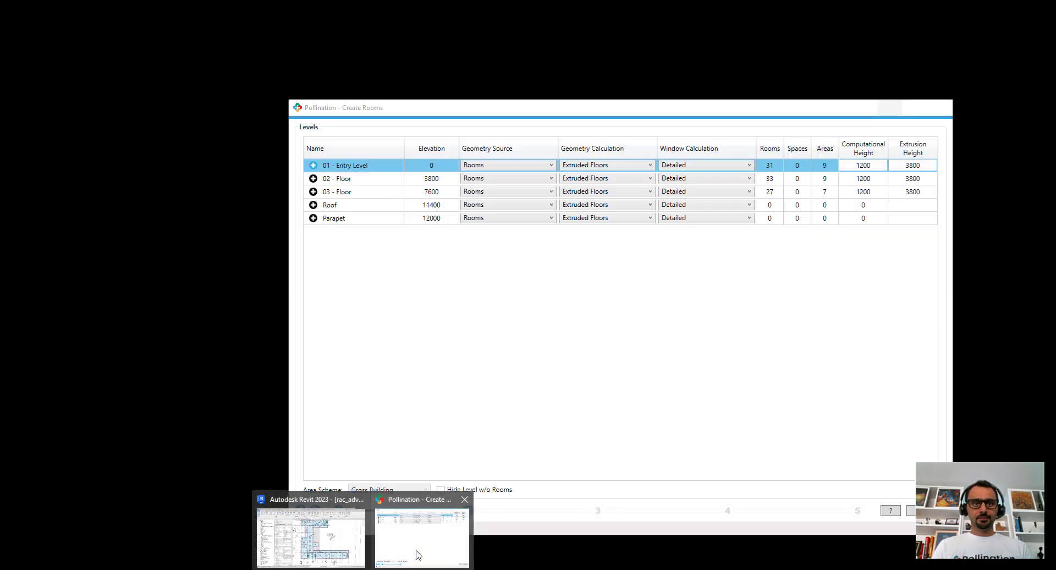
Step: Return to the Pollination Create Rooms window and go on to the Room/Space Selection page
click(418, 555)
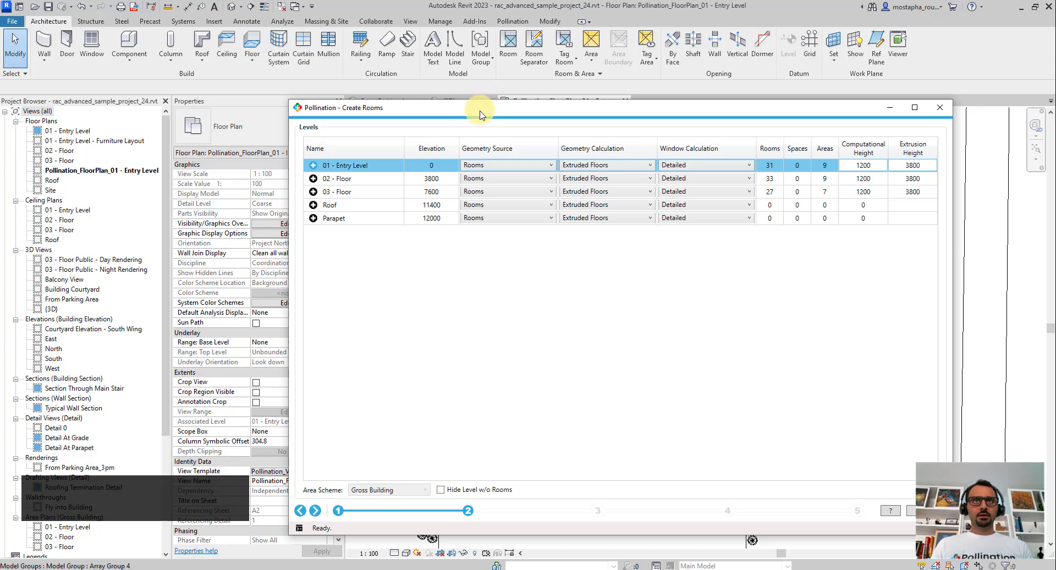
drag(477, 113, 437, 87)
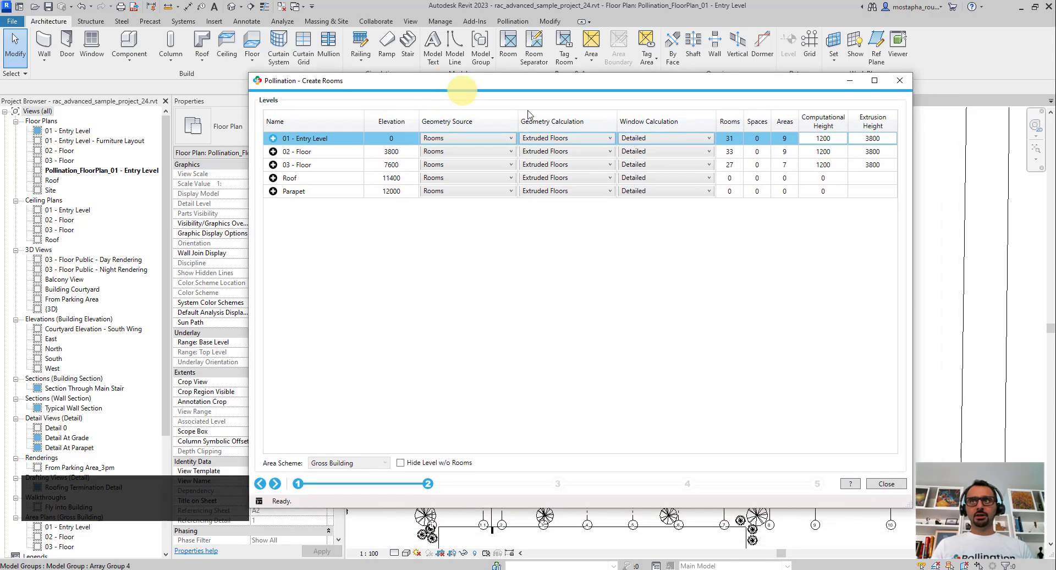
click(276, 486)
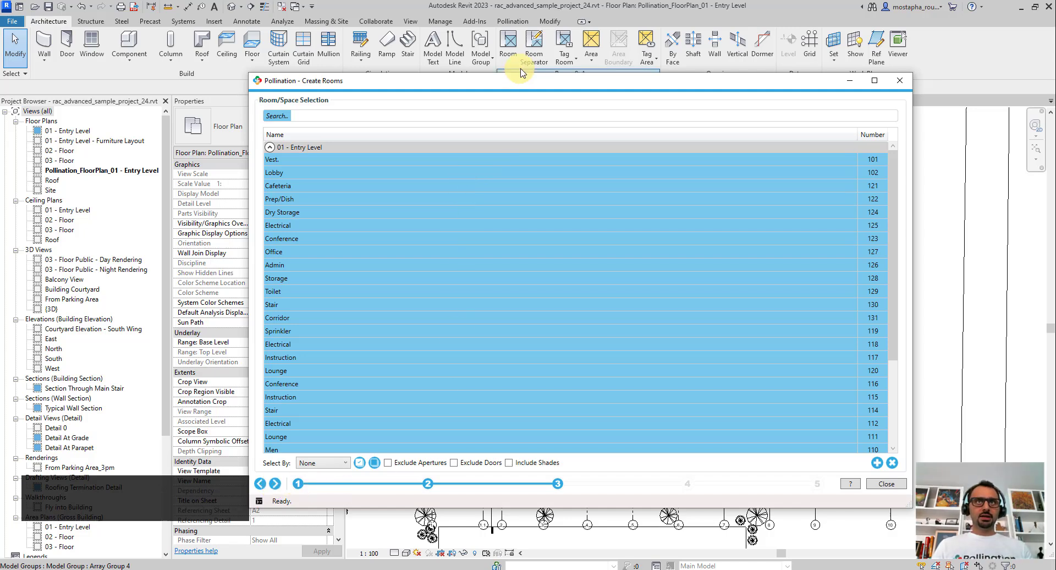
drag(515, 84, 472, 54)
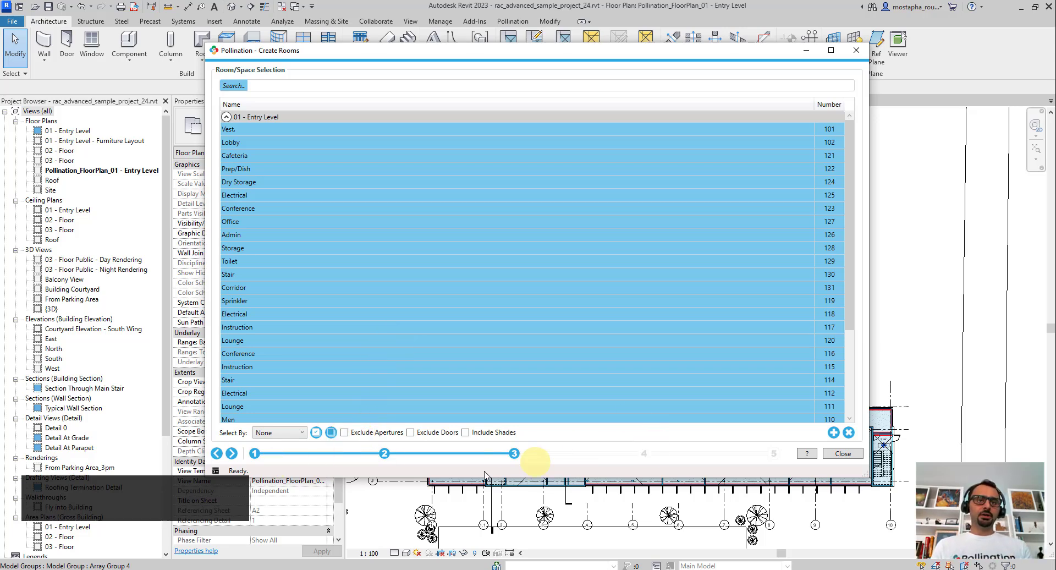
Step: Try excluding apertures and doors from the selected rooms, and include both again
click(345, 434)
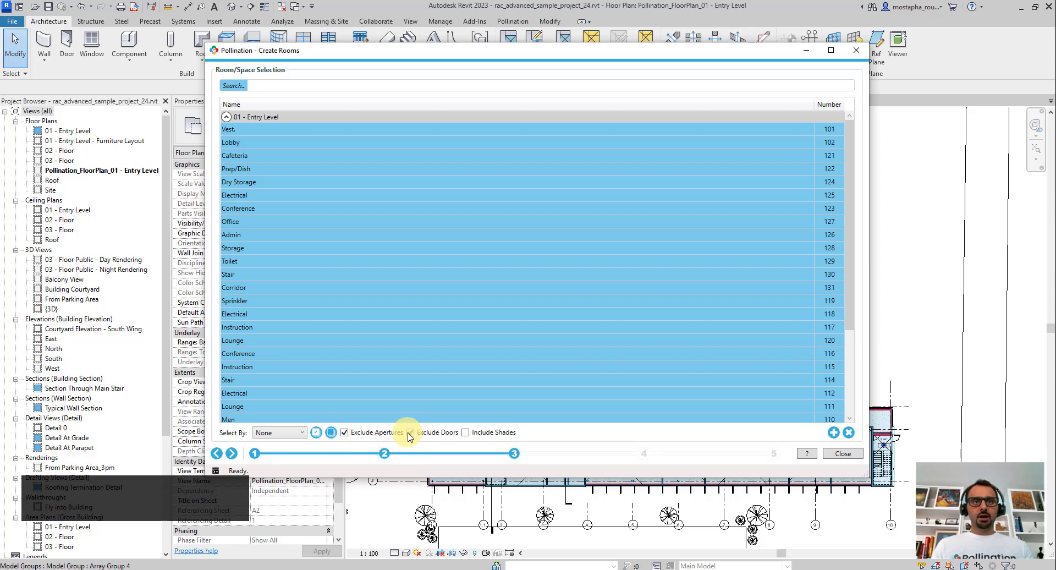
click(411, 433)
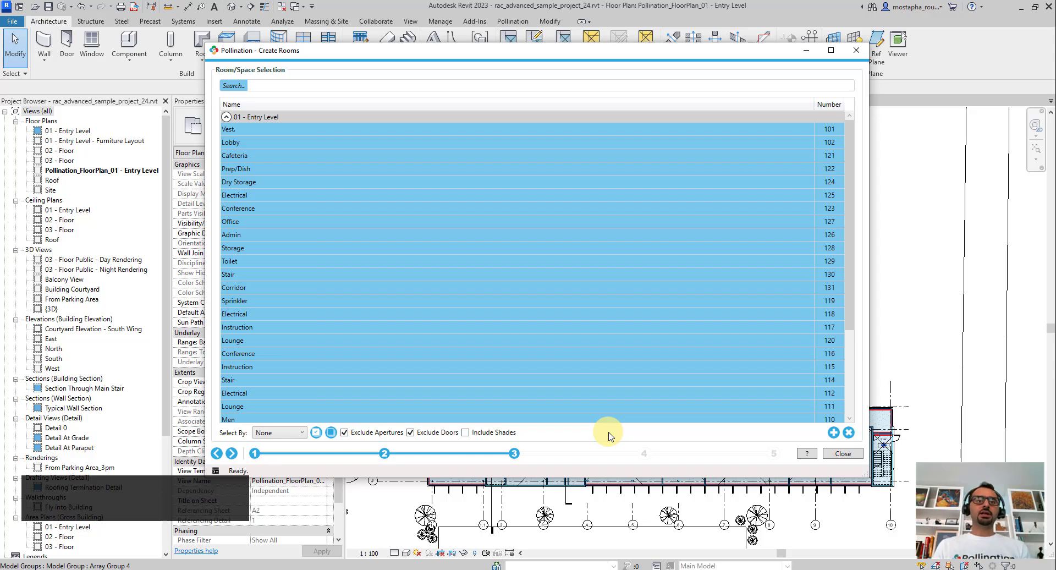
click(348, 432)
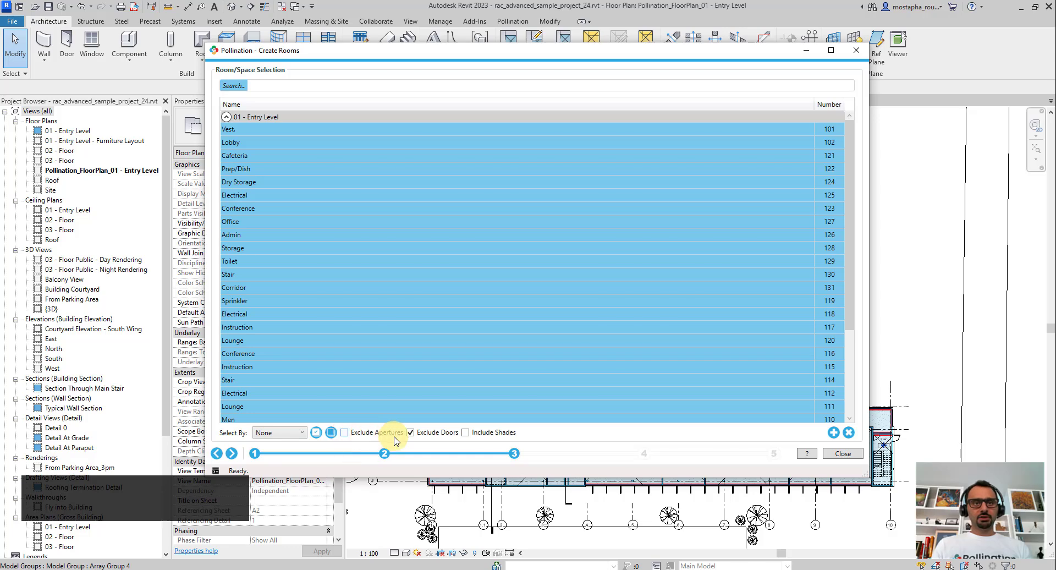
click(411, 433)
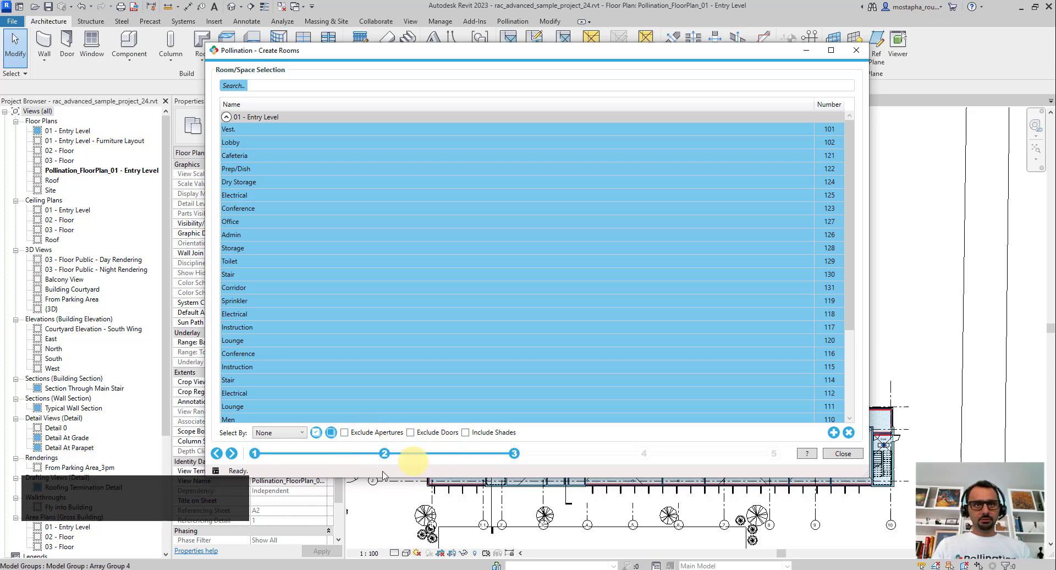
Step: Go on to the Room/Space Properties page and widen the window and its preview area
click(232, 453)
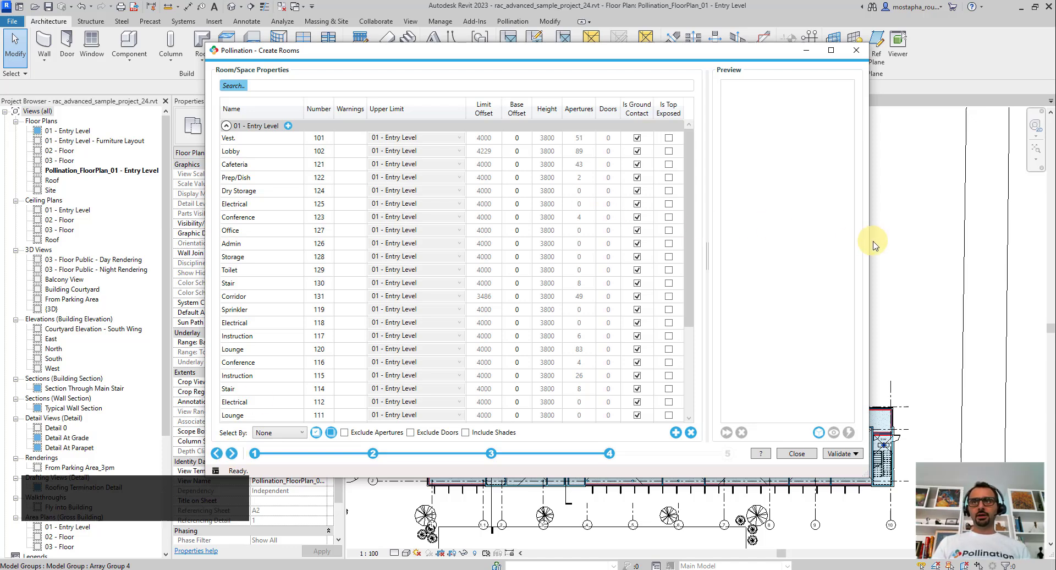
drag(870, 246, 1010, 252)
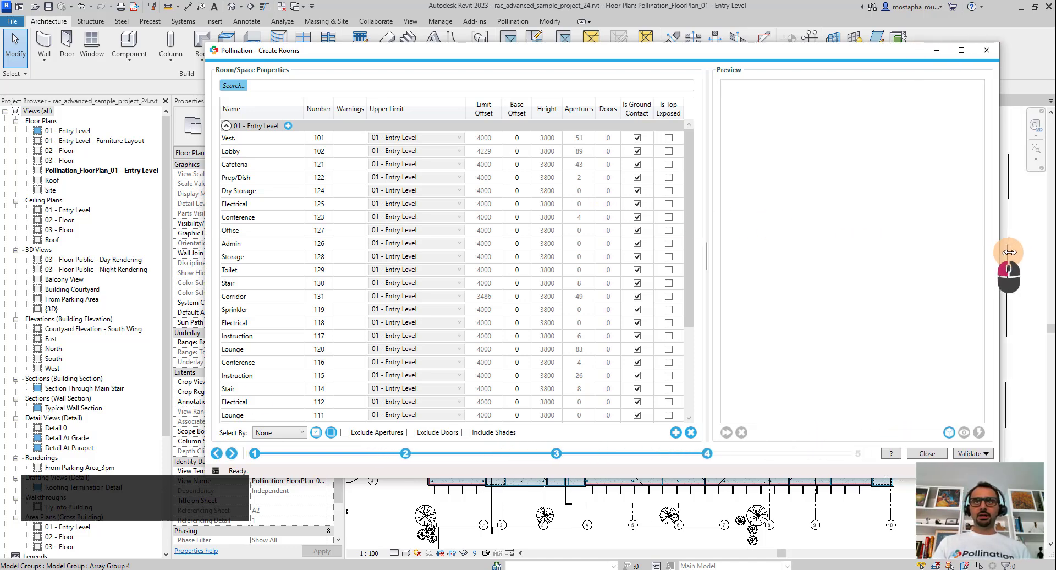
drag(616, 52, 575, 71)
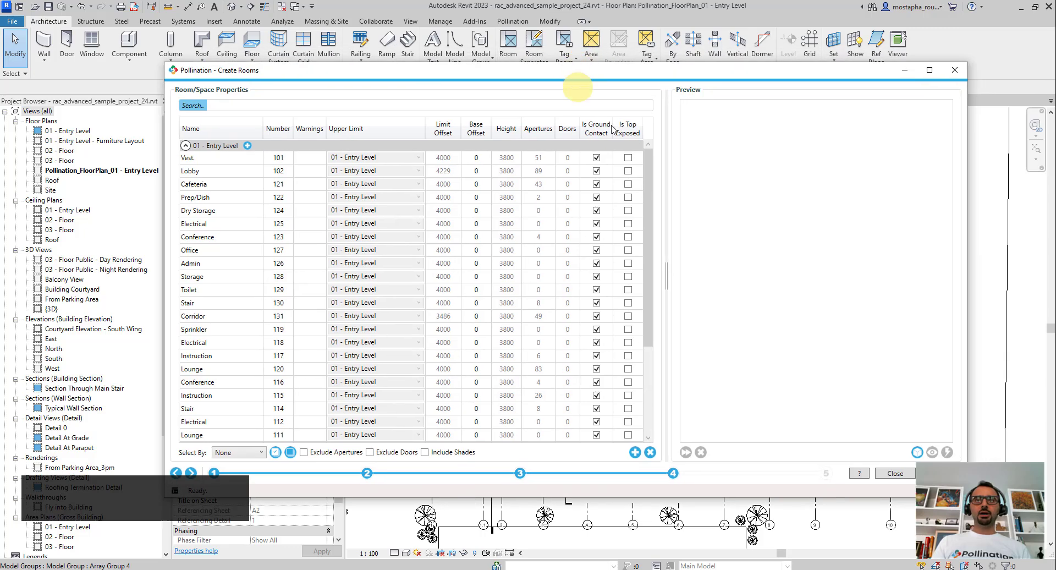
drag(664, 146, 642, 147)
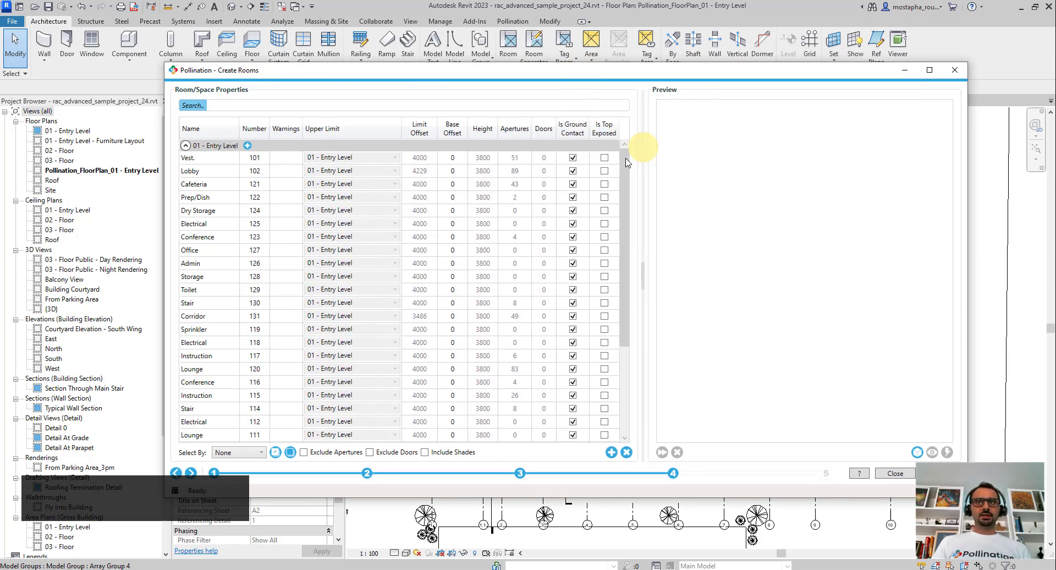
Step: Preview all the listed rooms in 3D and orbit the model to view the building from above
click(251, 291)
key(ctrl+a)
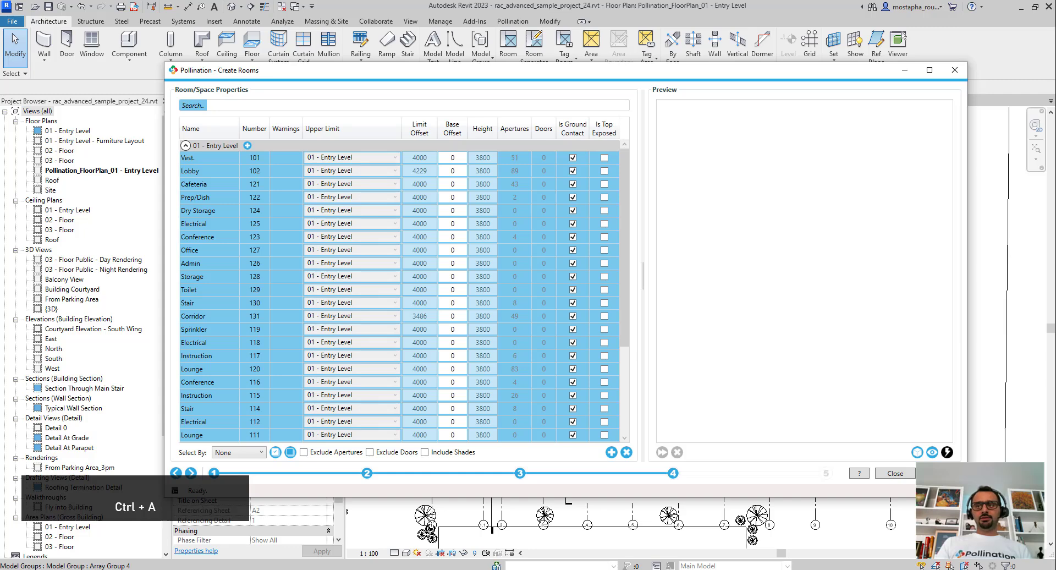
click(931, 452)
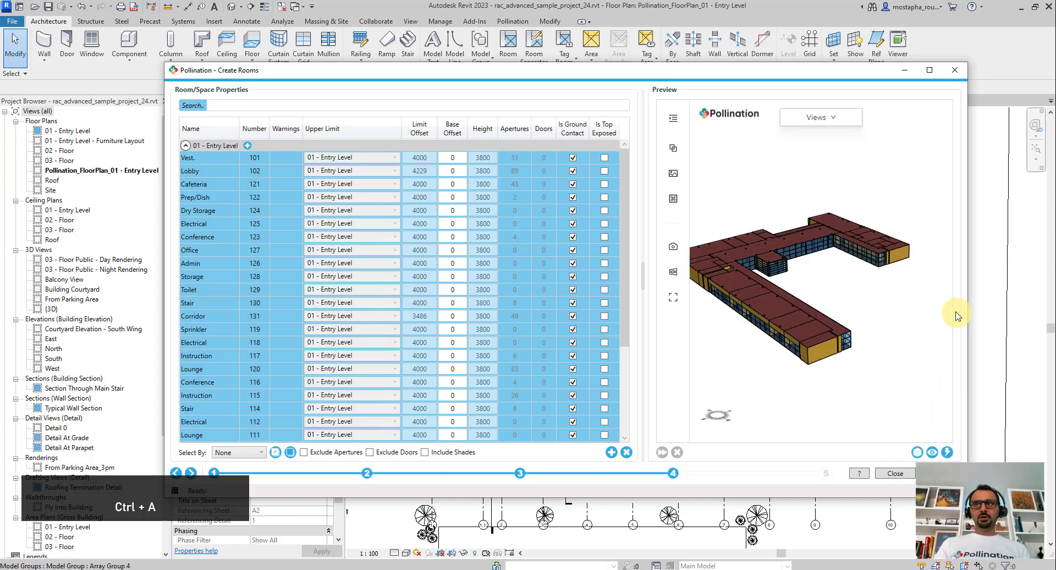
drag(967, 295, 1007, 295)
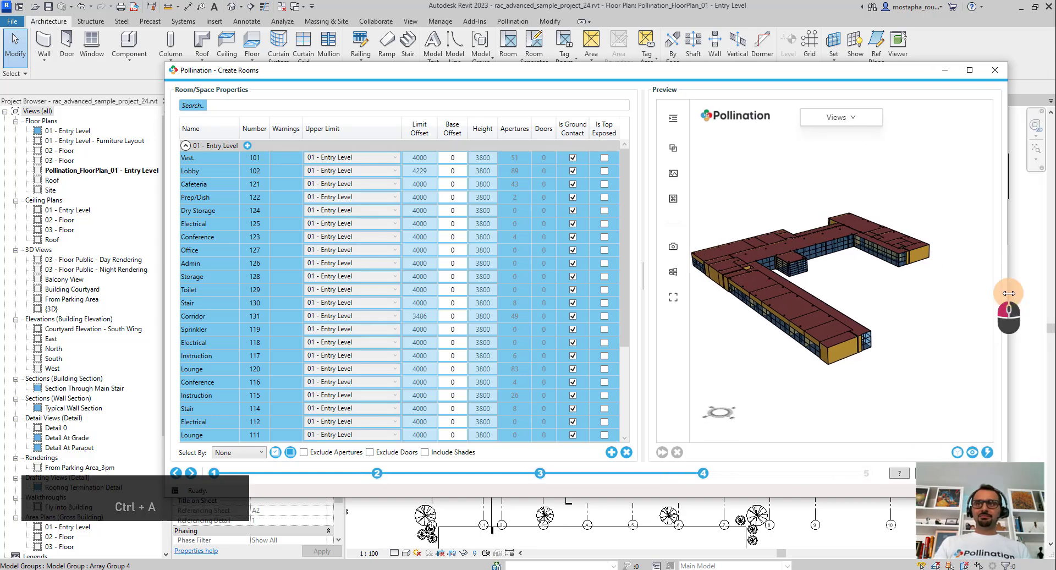
middle_drag(841, 279, 868, 269)
drag(866, 272, 853, 325)
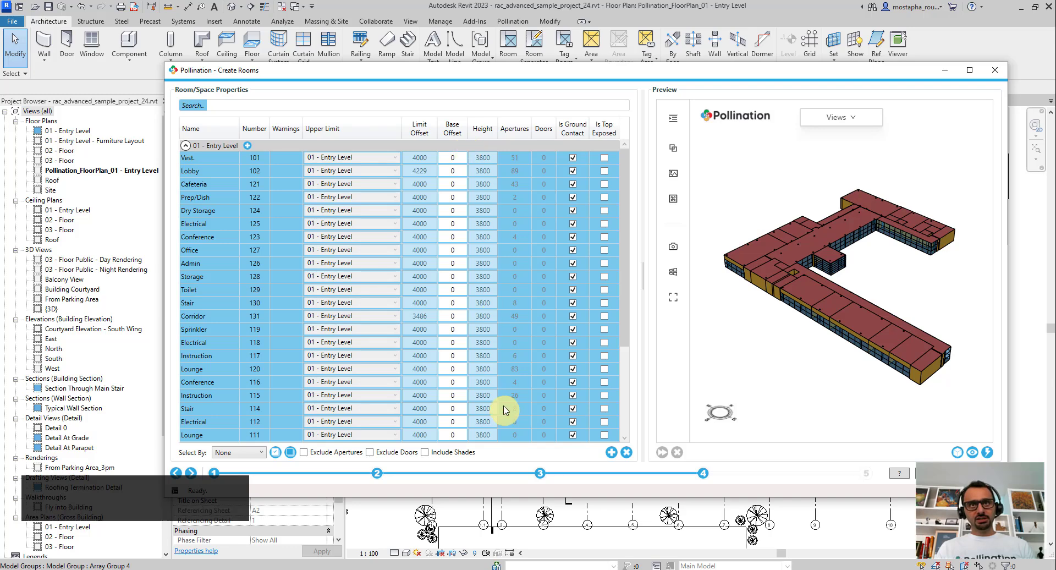
Step: Open the preview's model layers and hide the Ceiling layer
scroll(498, 346, down, 3)
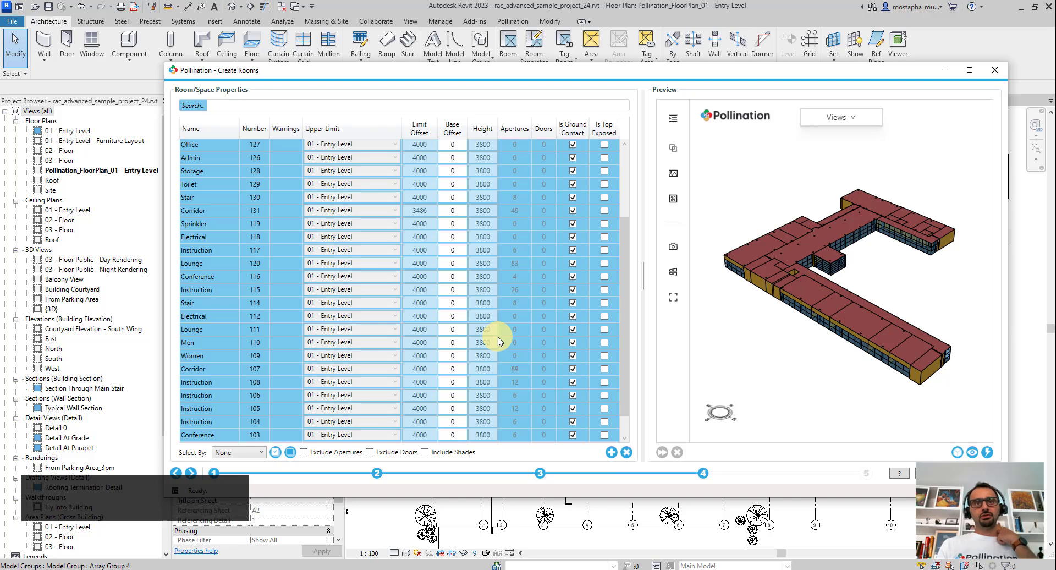
scroll(869, 253, up, 5)
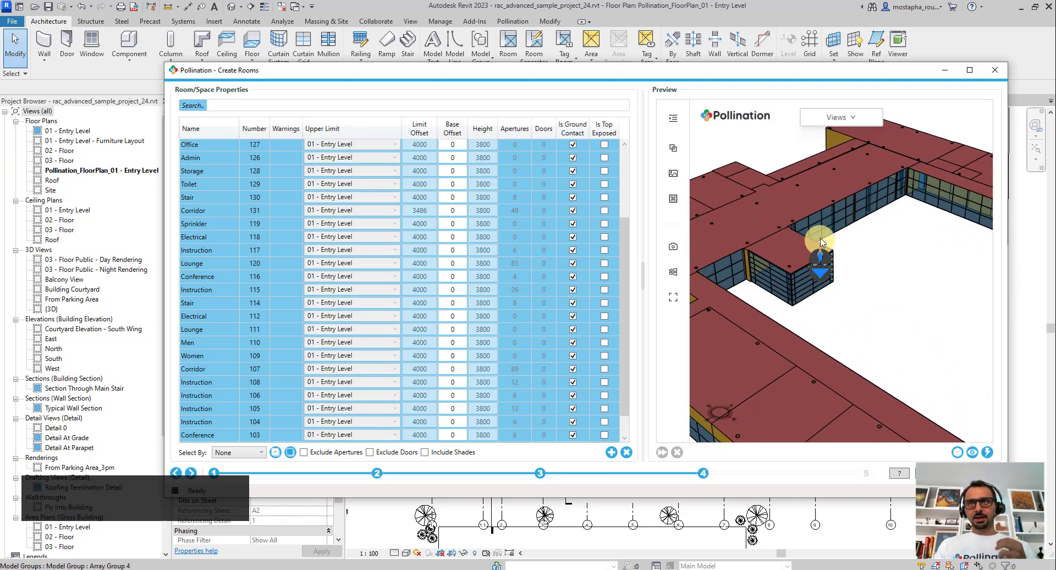
scroll(741, 164, down, 5)
click(675, 119)
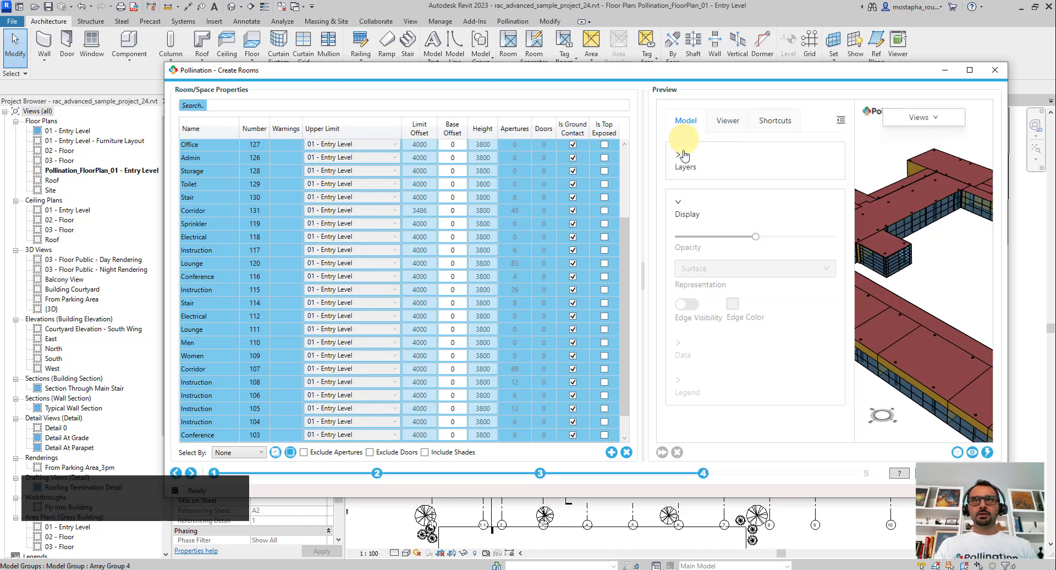
click(680, 156)
click(687, 244)
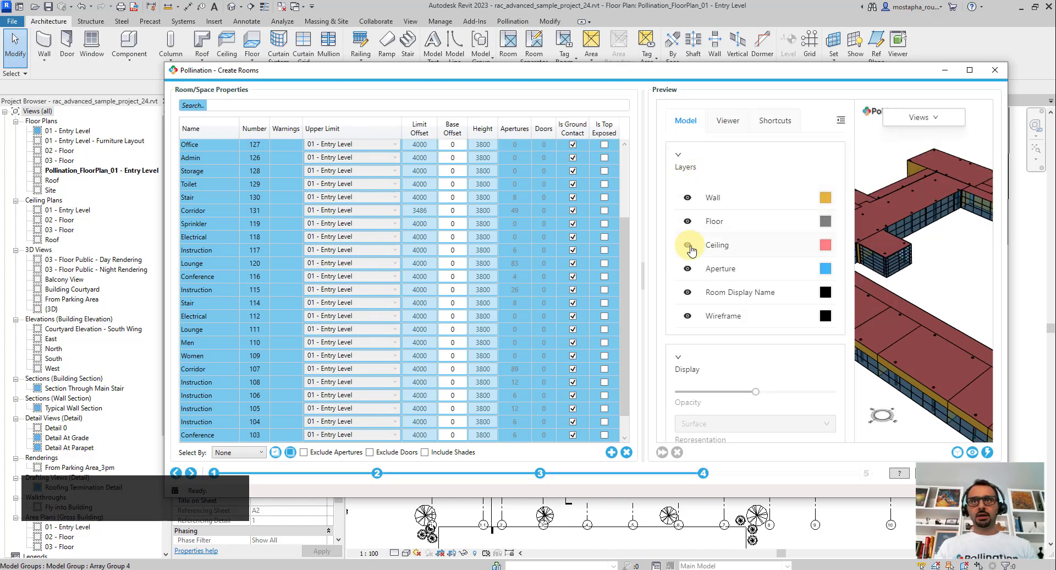
Step: Close the preview's layer list and look closely at the 120-Lounge room without its ceiling
click(838, 122)
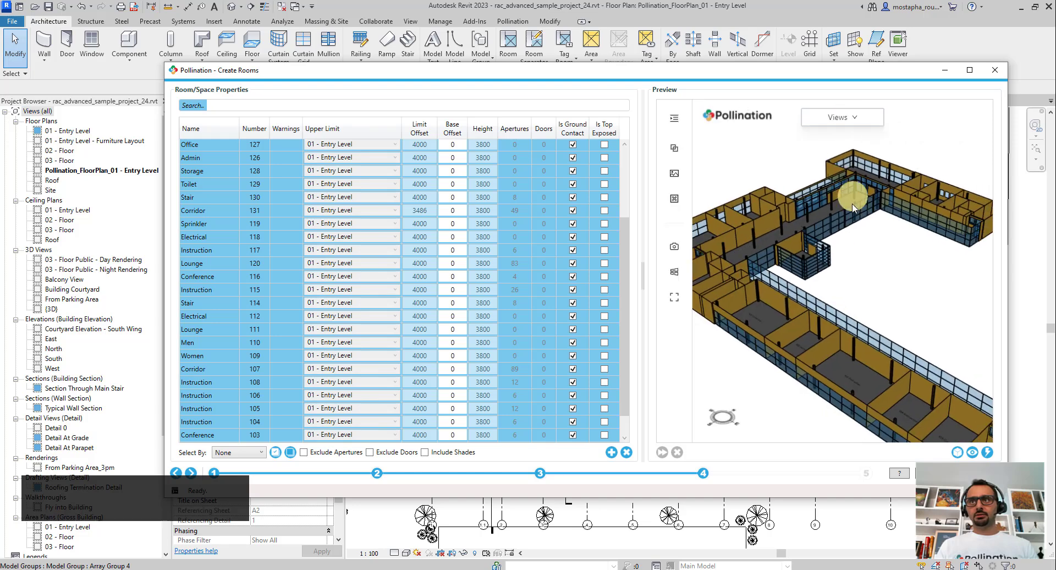
scroll(781, 295, up, 10)
scroll(781, 296, up, 3)
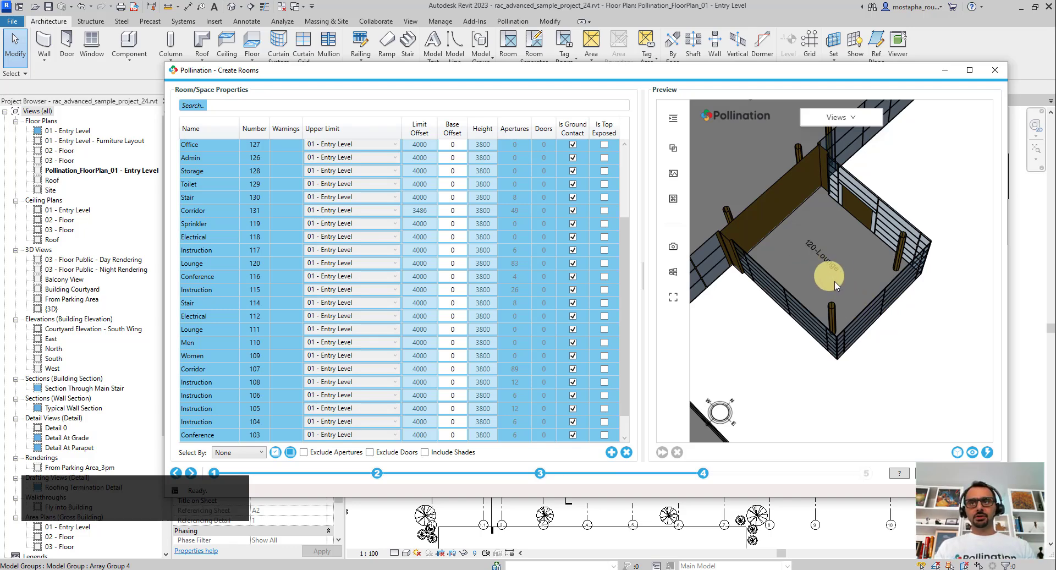
Step: Sort the rooms by number, set the height of Lounge 120 to 7600, and mark it as top exposed
click(257, 134)
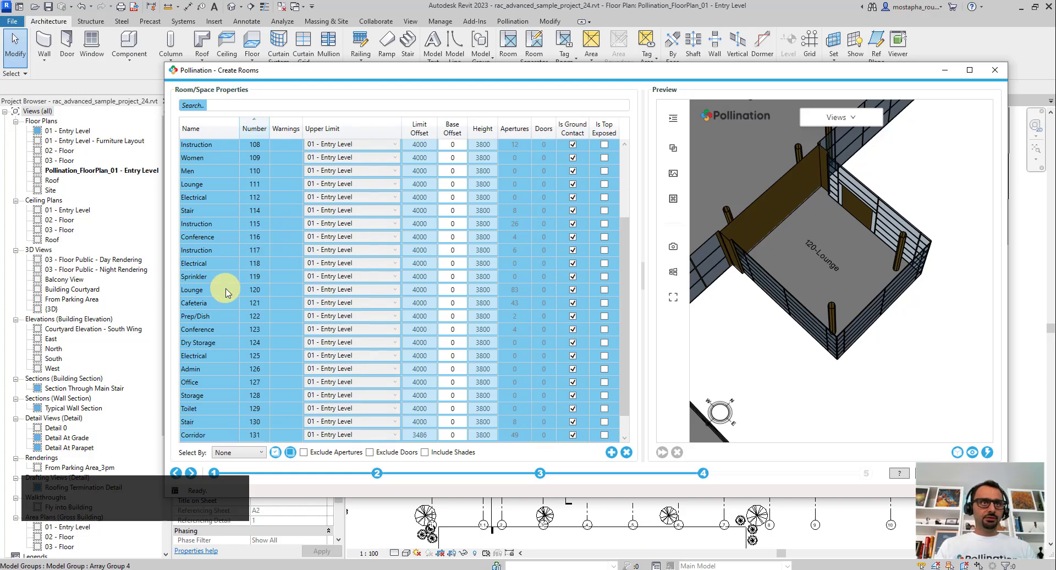
click(225, 289)
right_click(226, 296)
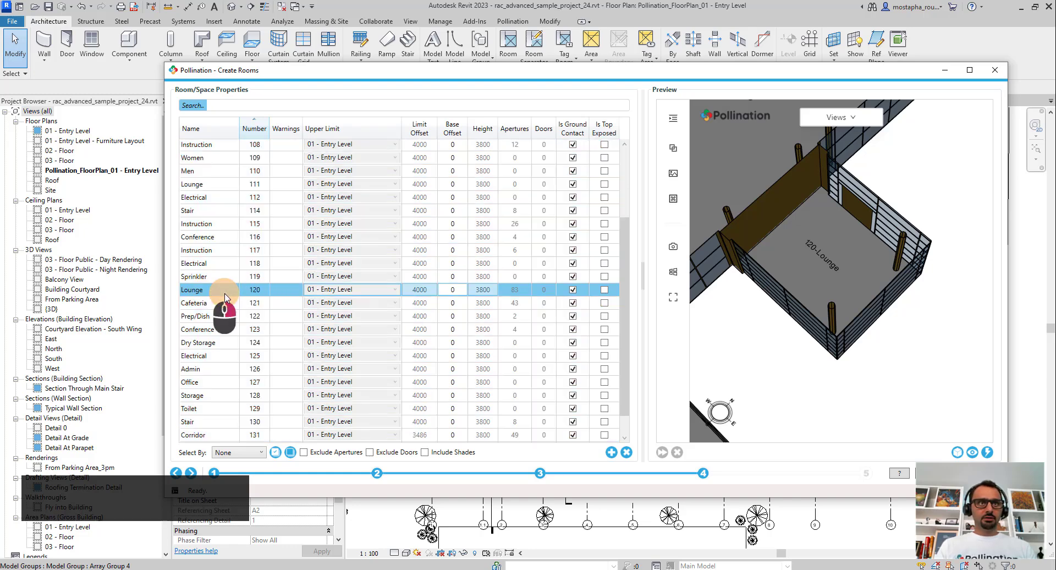
click(252, 326)
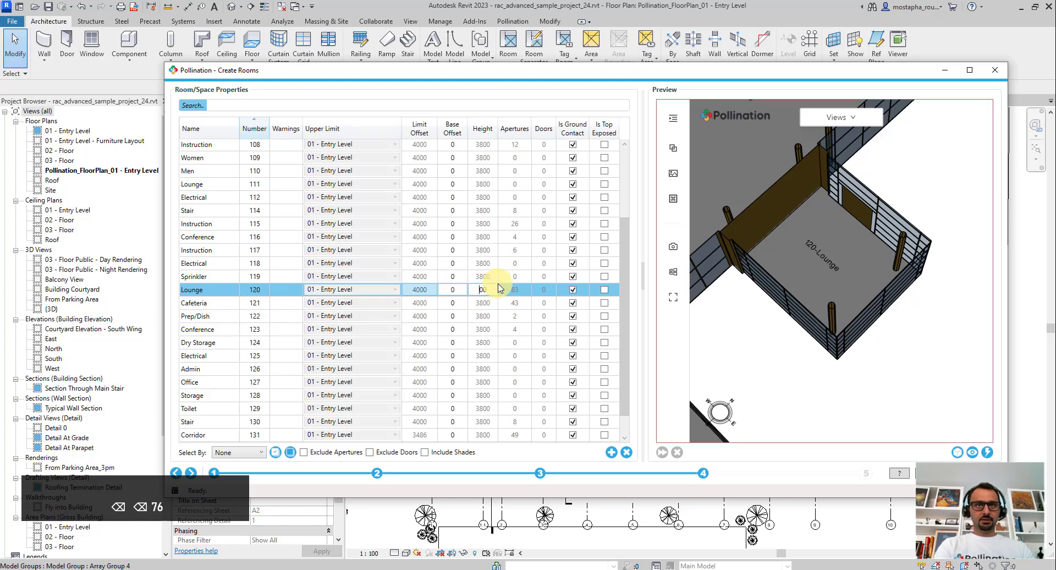
key(Return)
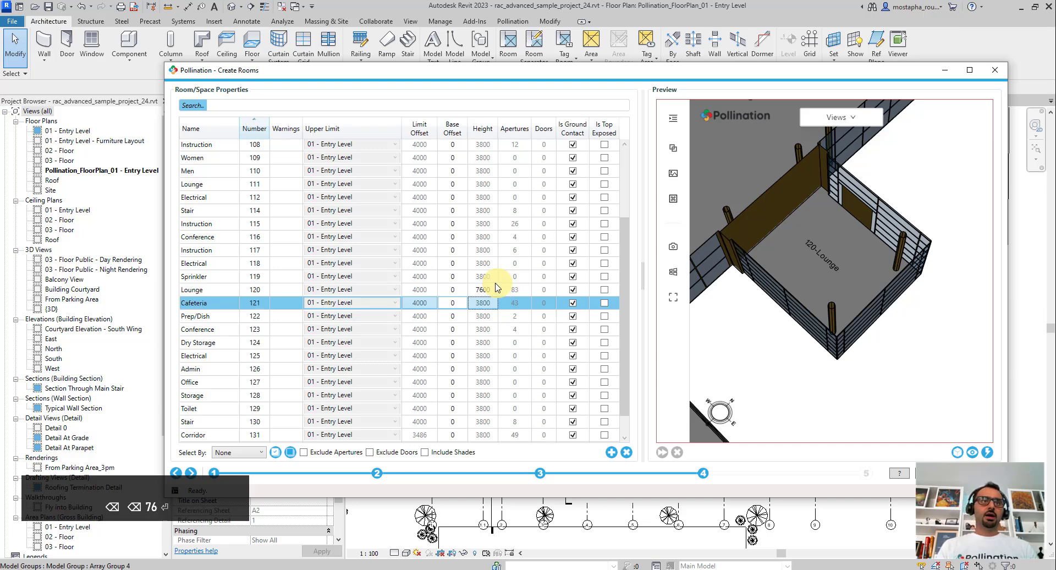
click(214, 291)
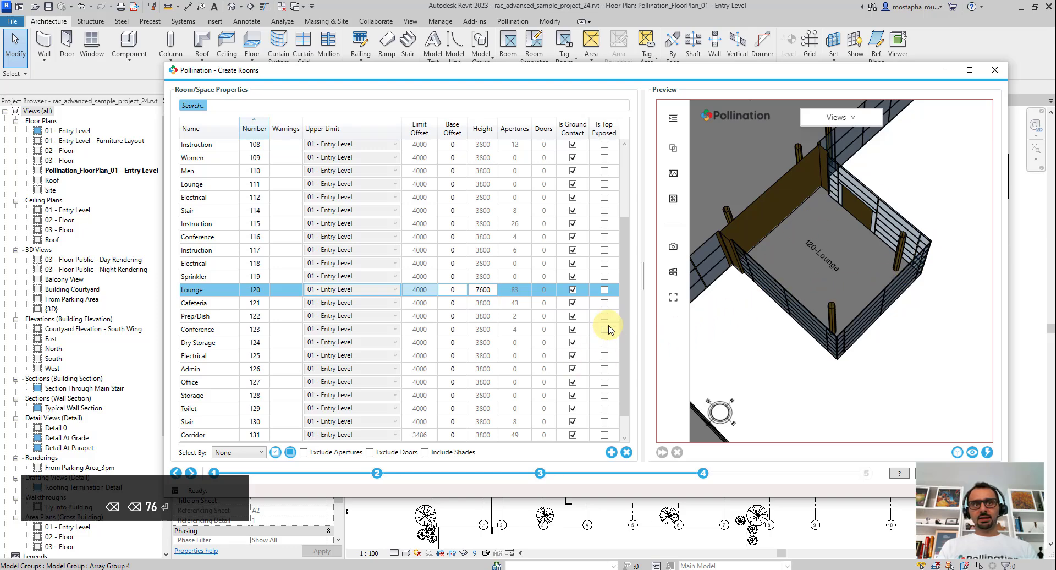
click(604, 289)
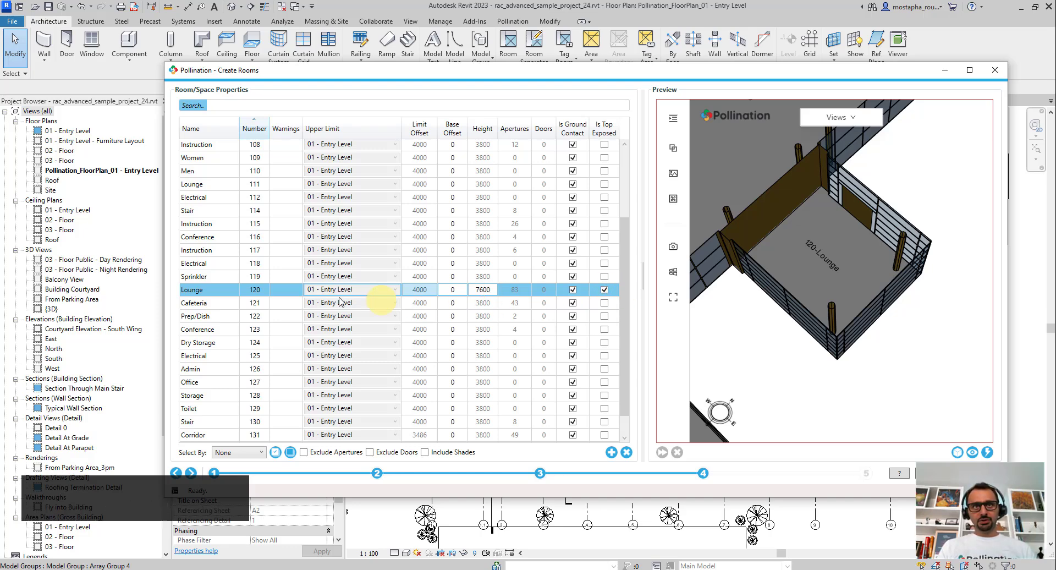
Step: Preview Lounge 120 in 3D from the side, and reprocess the rooms to update its apertures for the new height
click(972, 453)
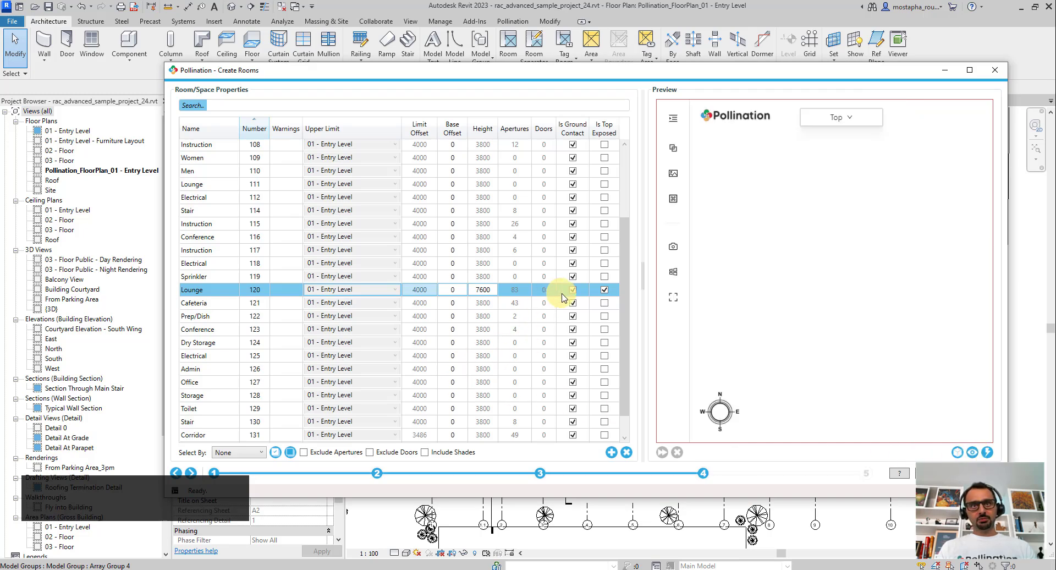
drag(869, 232, 863, 288)
scroll(868, 179, down, 5)
scroll(853, 341, up, 3)
drag(840, 371, 842, 347)
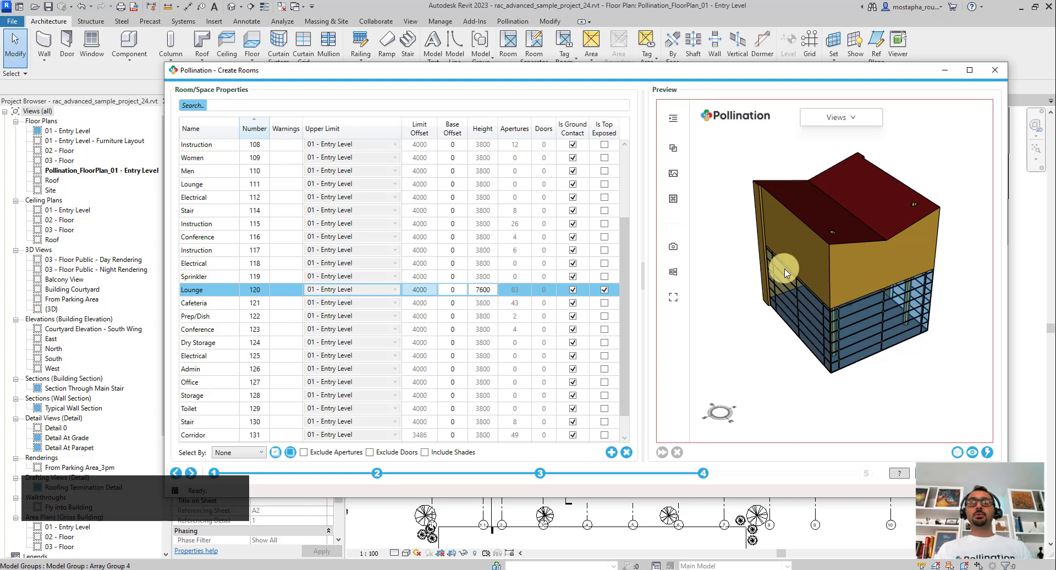
click(957, 453)
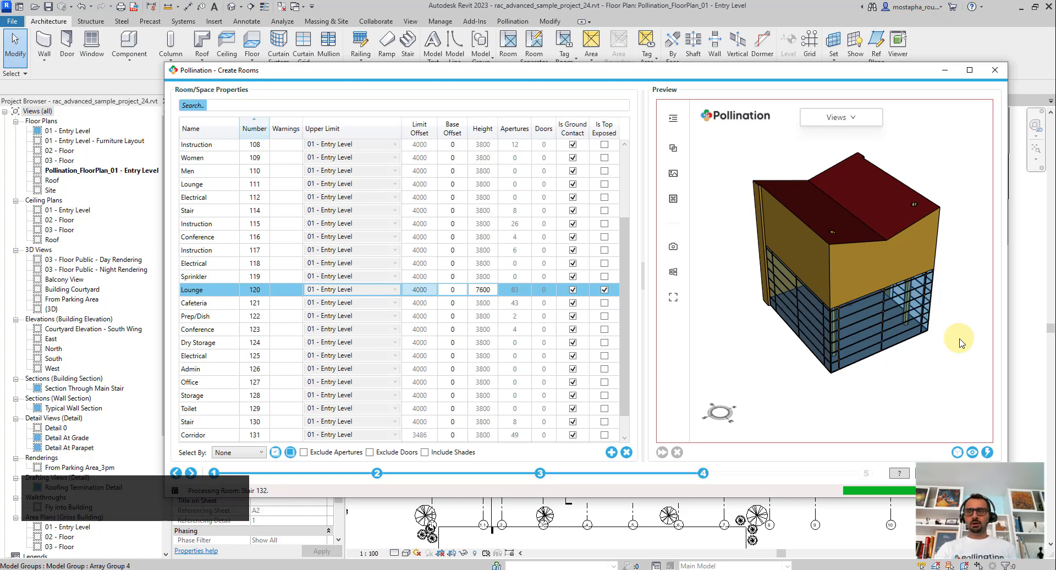
click(958, 454)
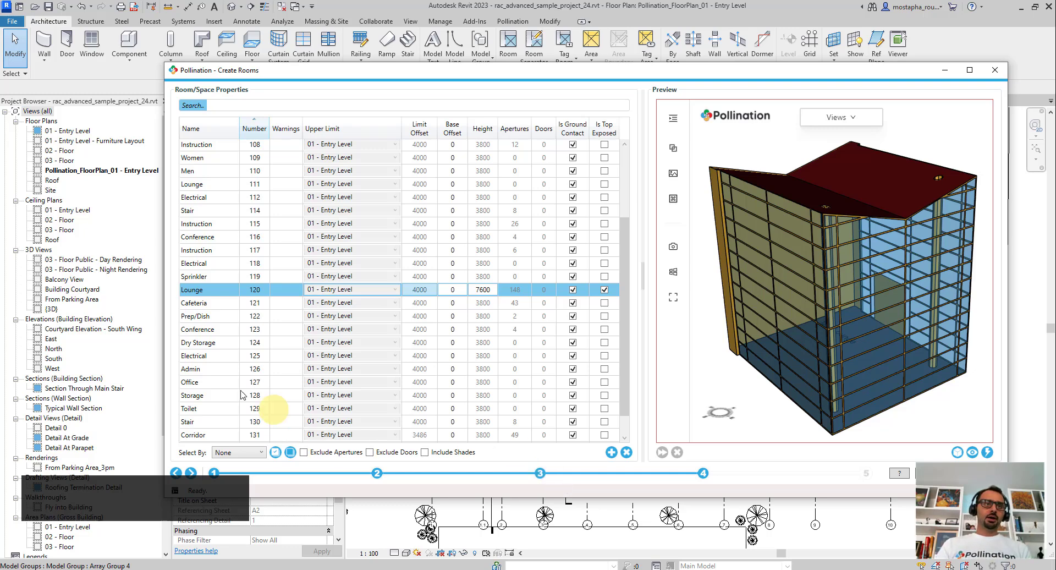
Step: Preview all the listed rooms in 3D and examine the taller lounge and the ceilings from several angles
click(192, 342)
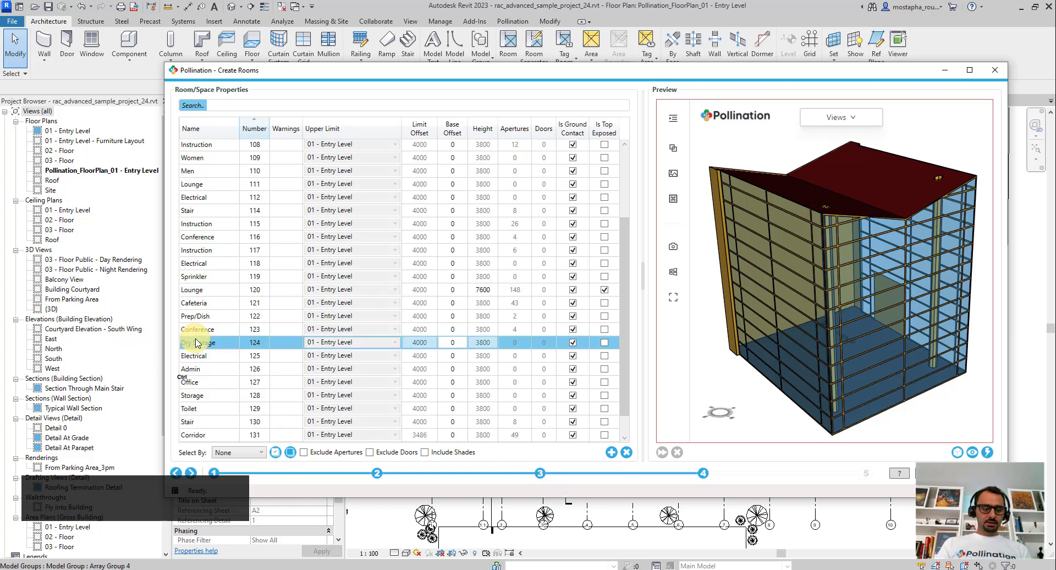
key(ctrl+a)
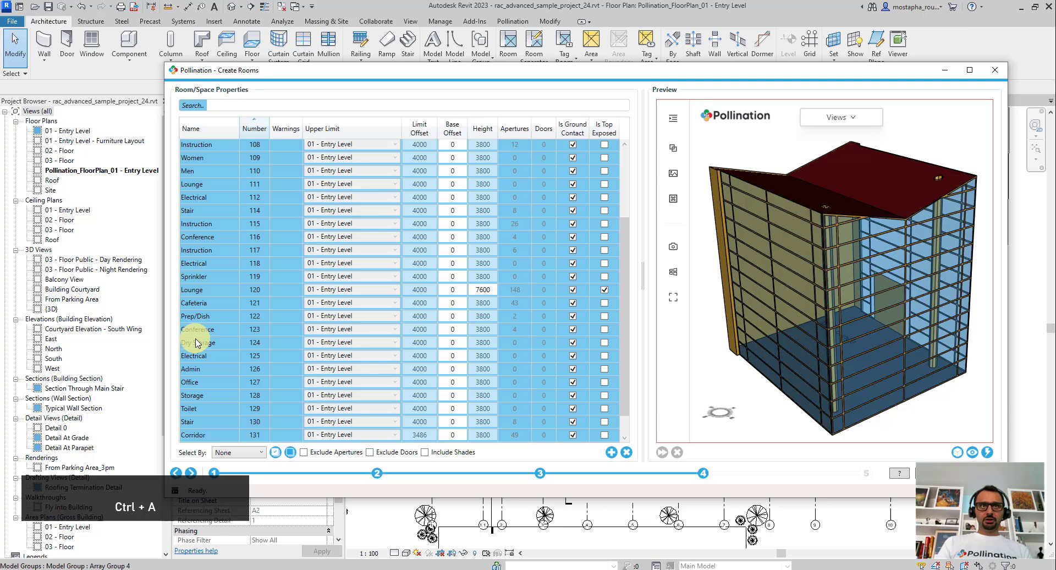
click(985, 453)
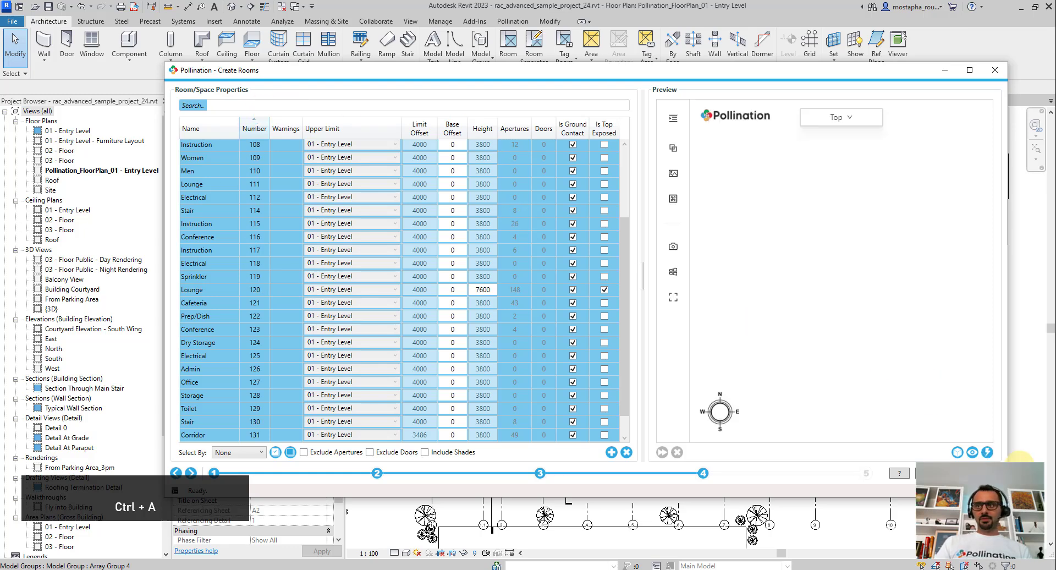
drag(851, 309, 866, 408)
scroll(863, 264, up, 10)
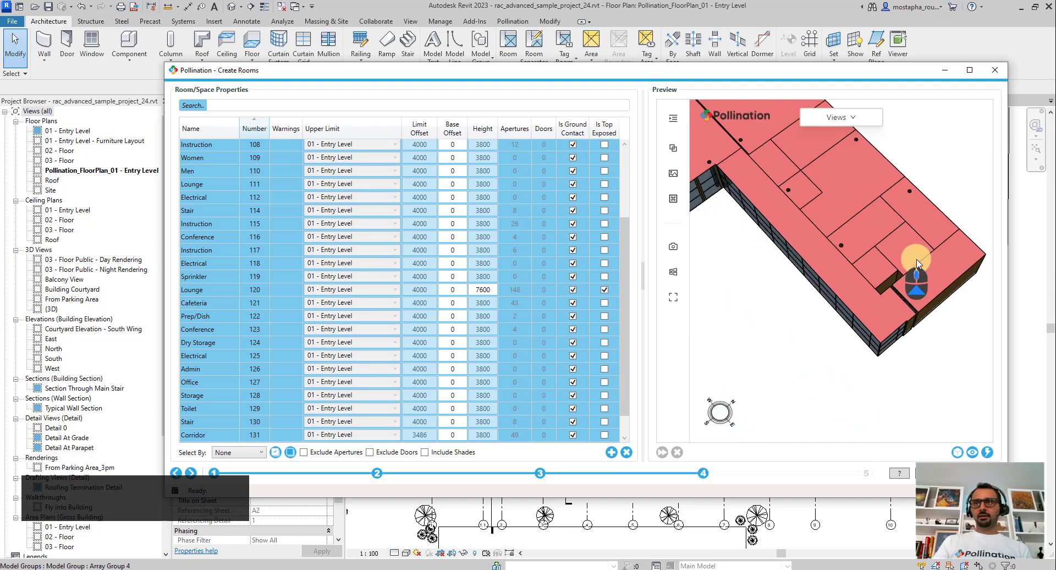
scroll(964, 308, down, 5)
scroll(746, 366, up, 8)
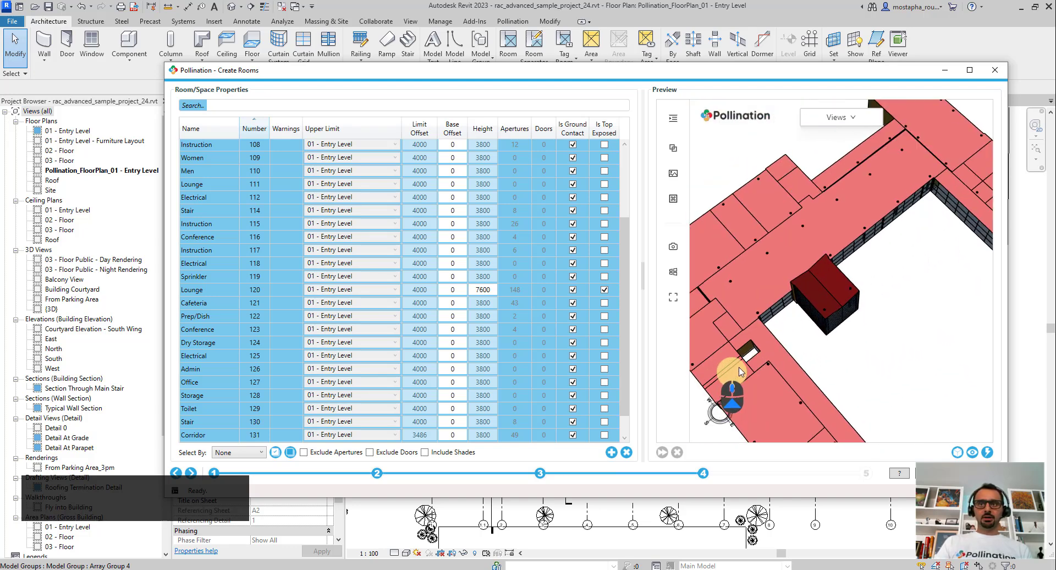
scroll(785, 301, down, 6)
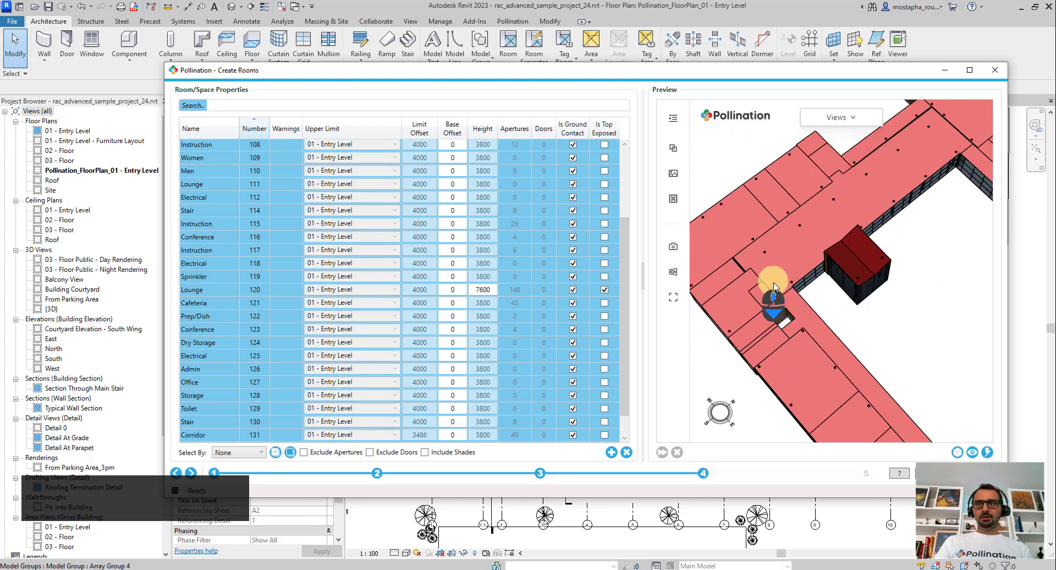
drag(892, 334, 821, 292)
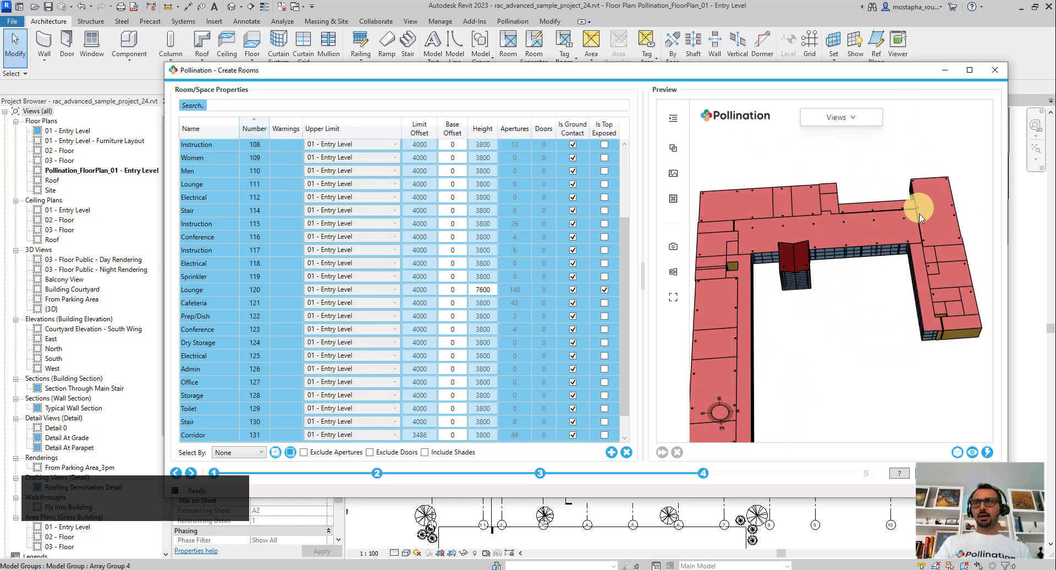
drag(917, 207, 922, 279)
scroll(913, 209, up, 8)
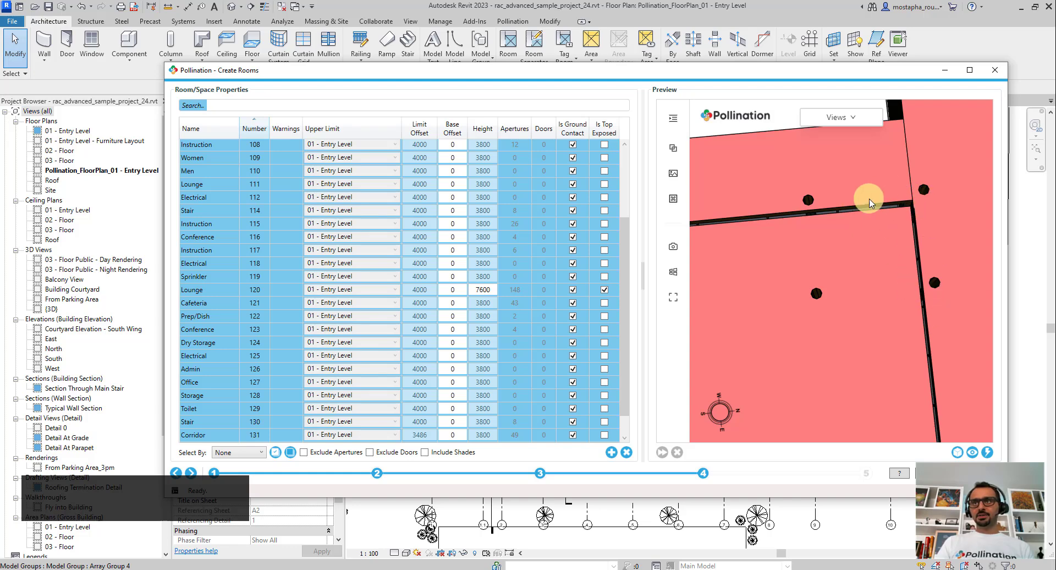
scroll(883, 233, down, 1)
scroll(882, 233, down, 10)
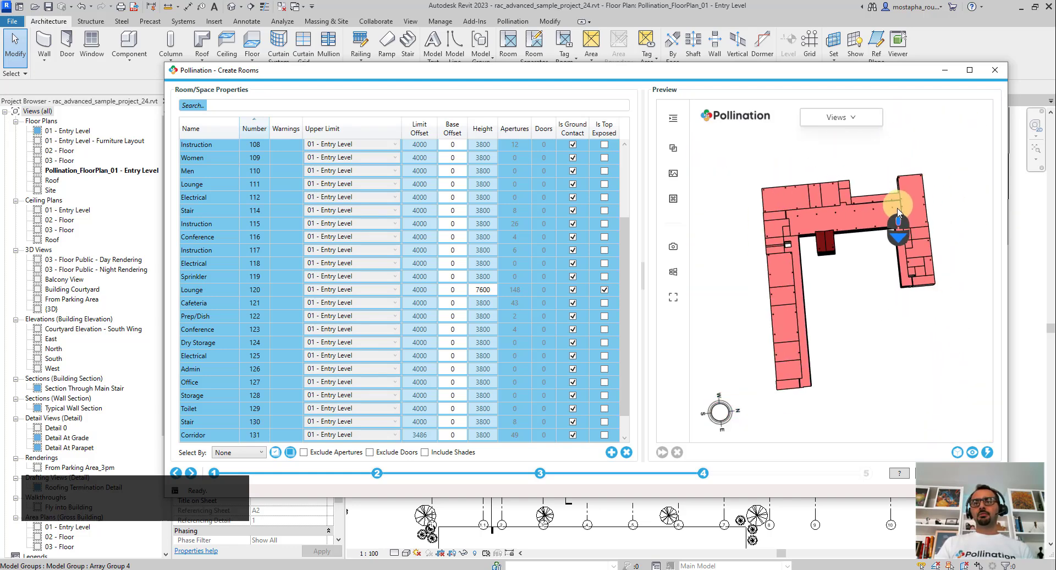
drag(881, 279, 943, 215)
scroll(898, 221, down, 3)
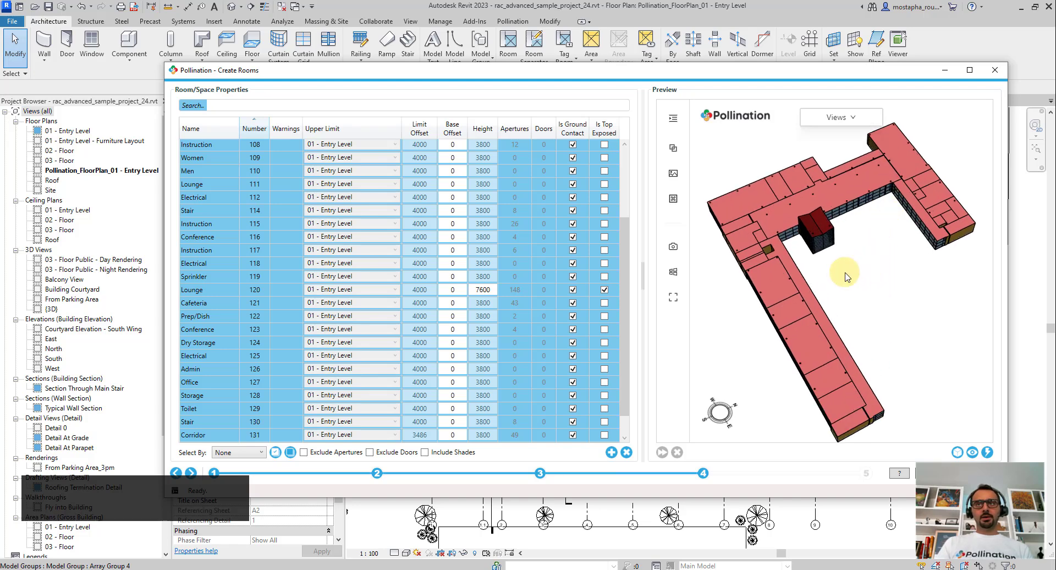
Step: Go on to the Building and Room Properties page, move the window up, and open the properties of all the rooms
click(190, 473)
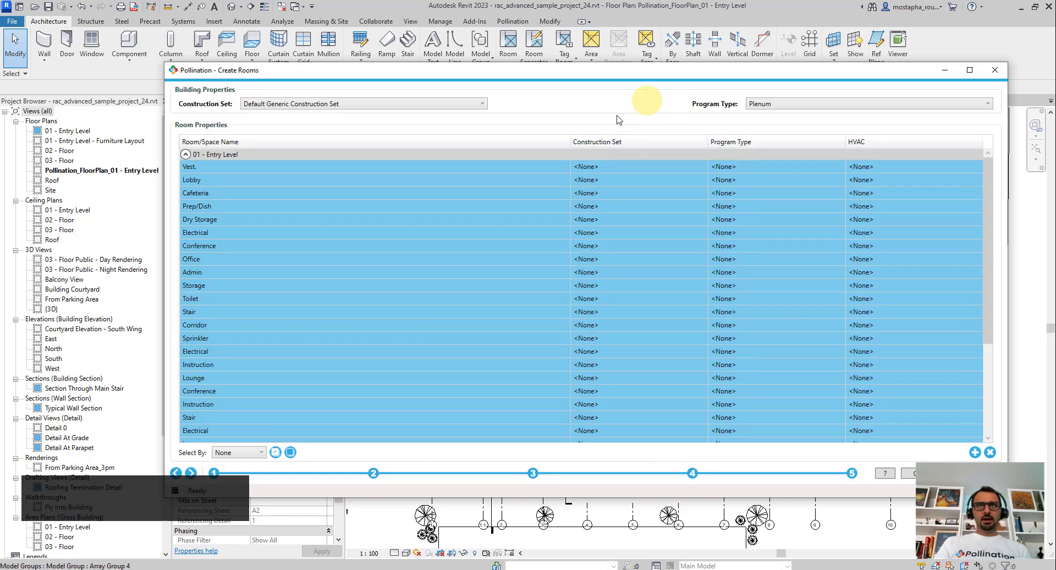
drag(613, 78, 608, 38)
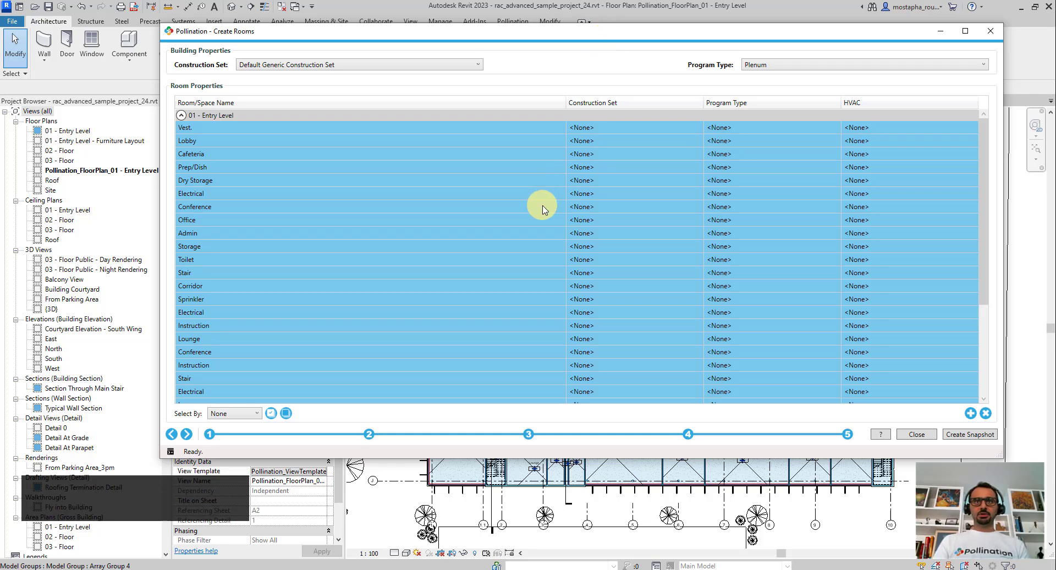
right_click(519, 210)
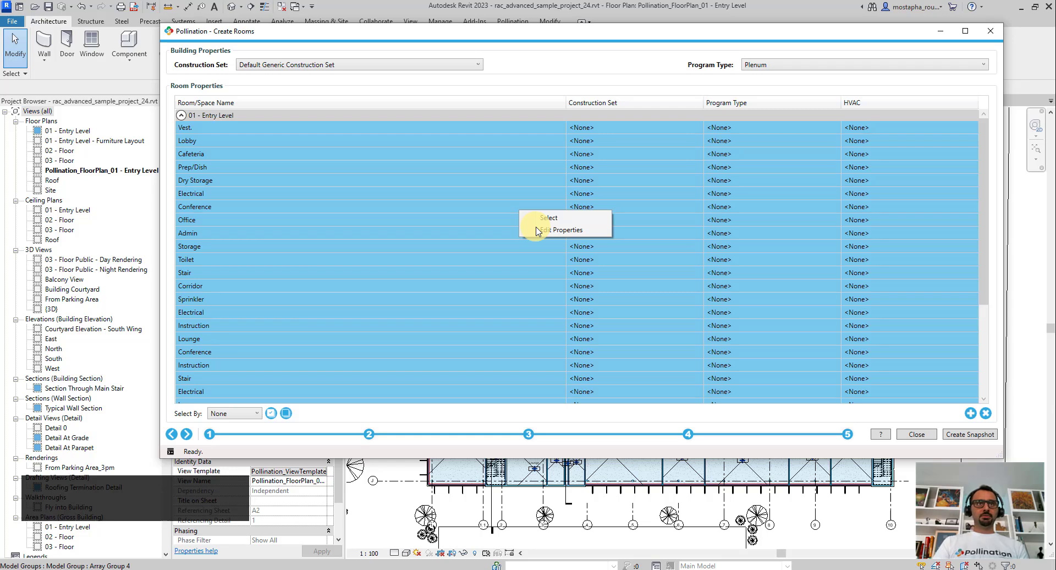
click(561, 230)
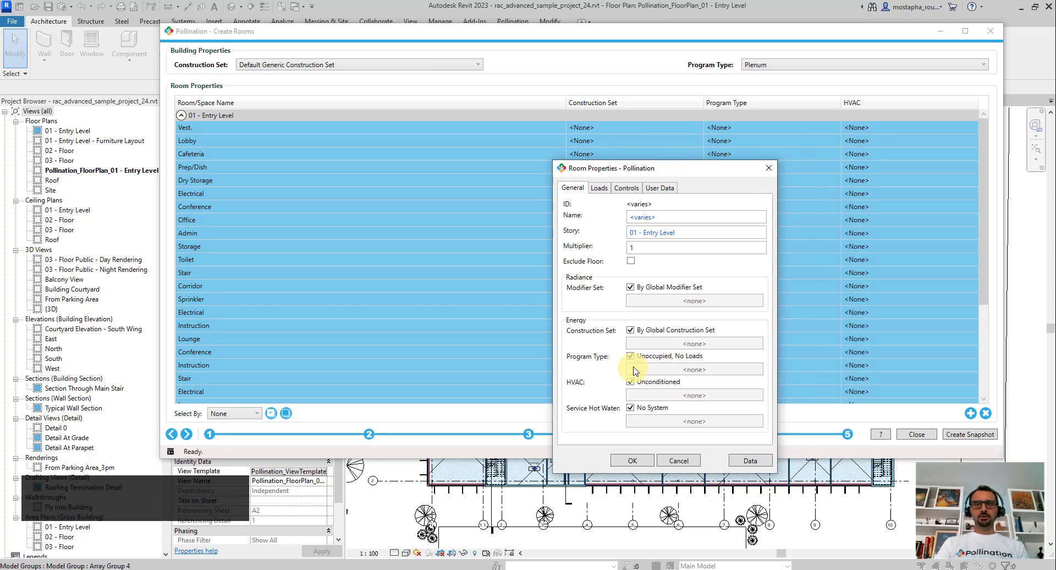
Step: Look through the available program types without assigning one, and restore the rooms' program type to Unoccupied, No Loads
click(630, 355)
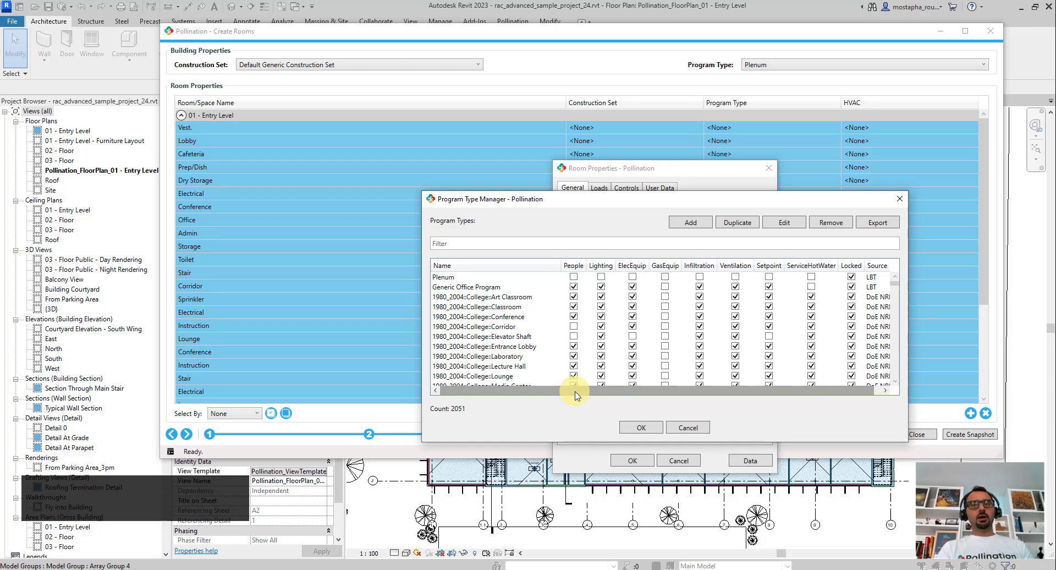
scroll(523, 308, down, 2)
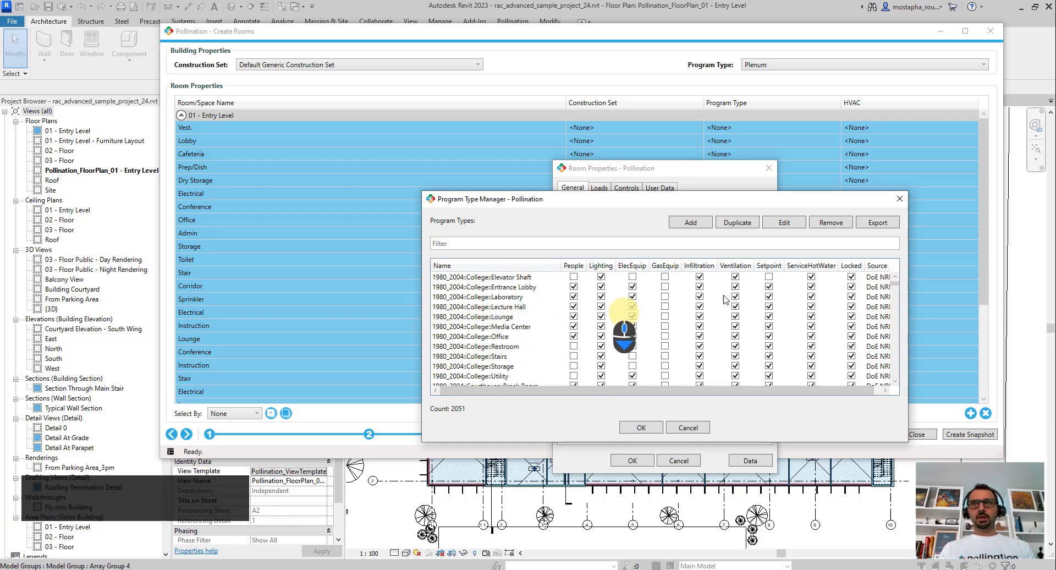
click(898, 198)
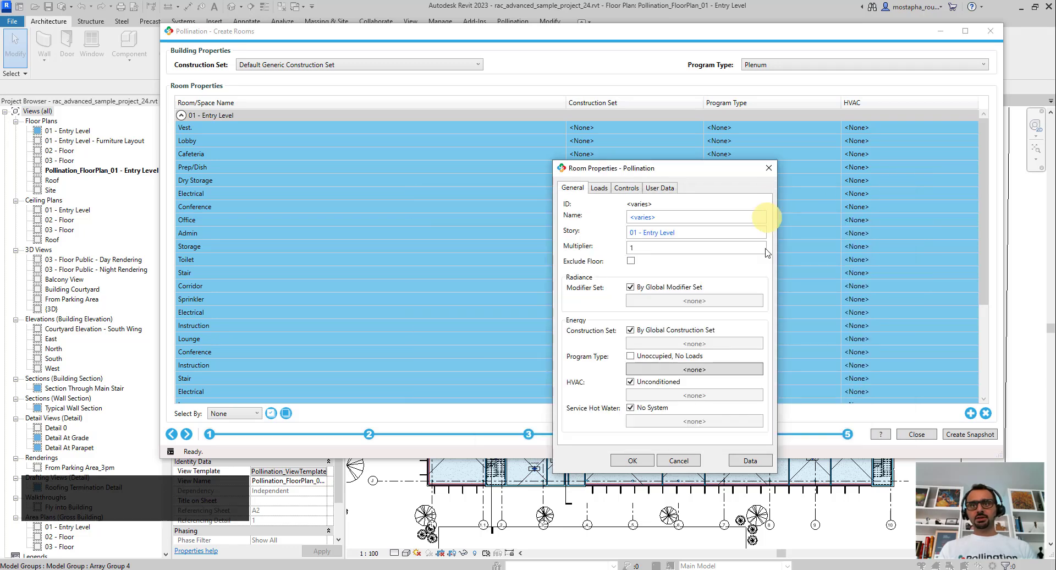
click(631, 358)
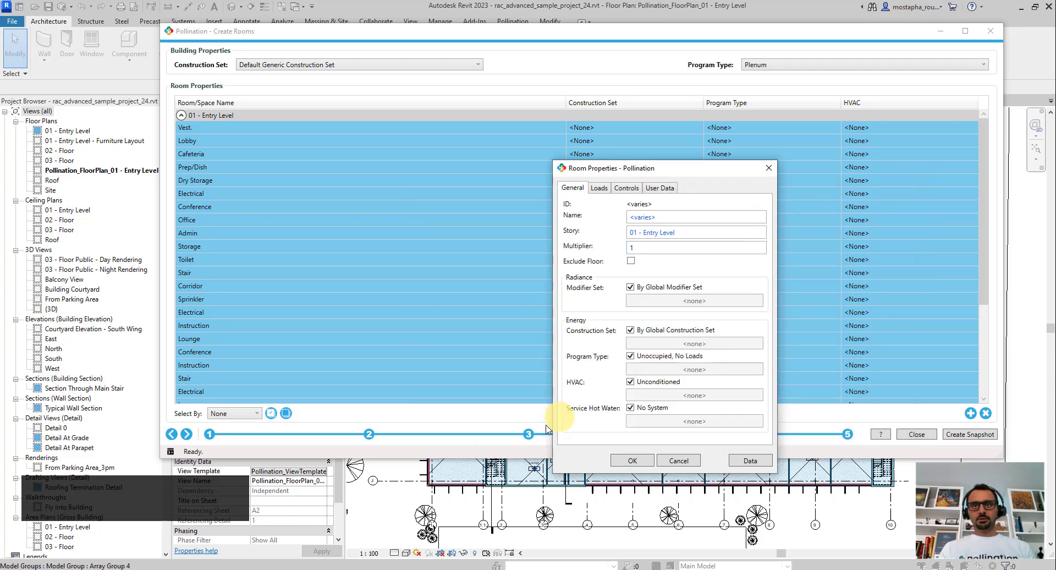
click(635, 463)
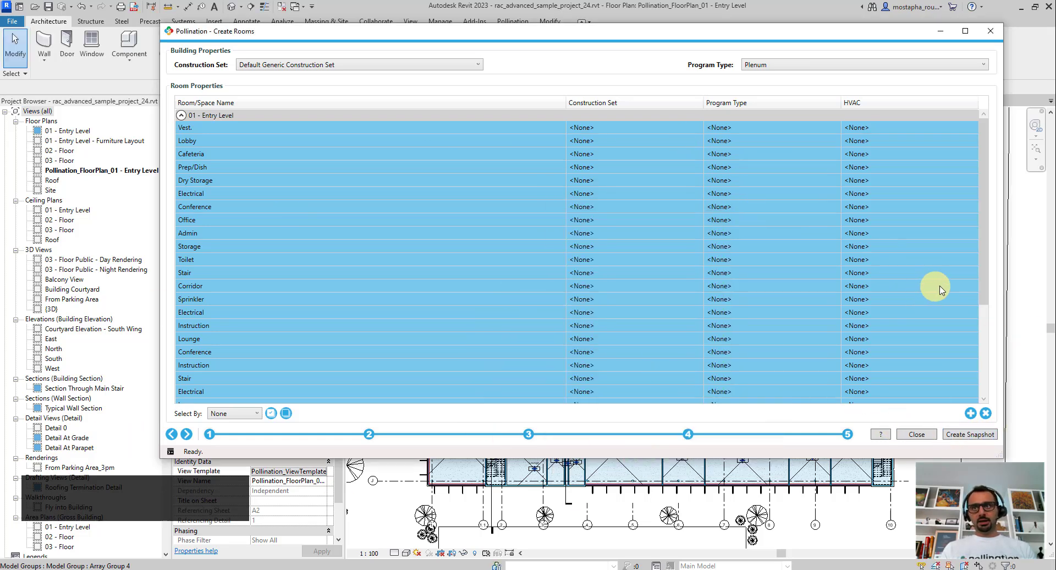
Step: Select all the rooms and start a new snapshot named "01 - Entry Level"
click(457, 300)
click(366, 259)
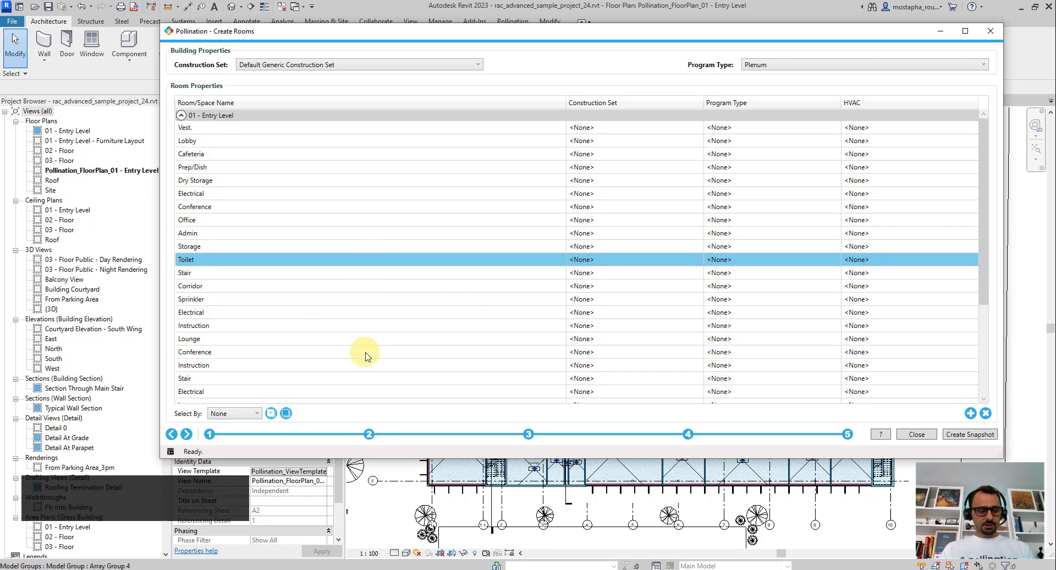
key(ctrl+a)
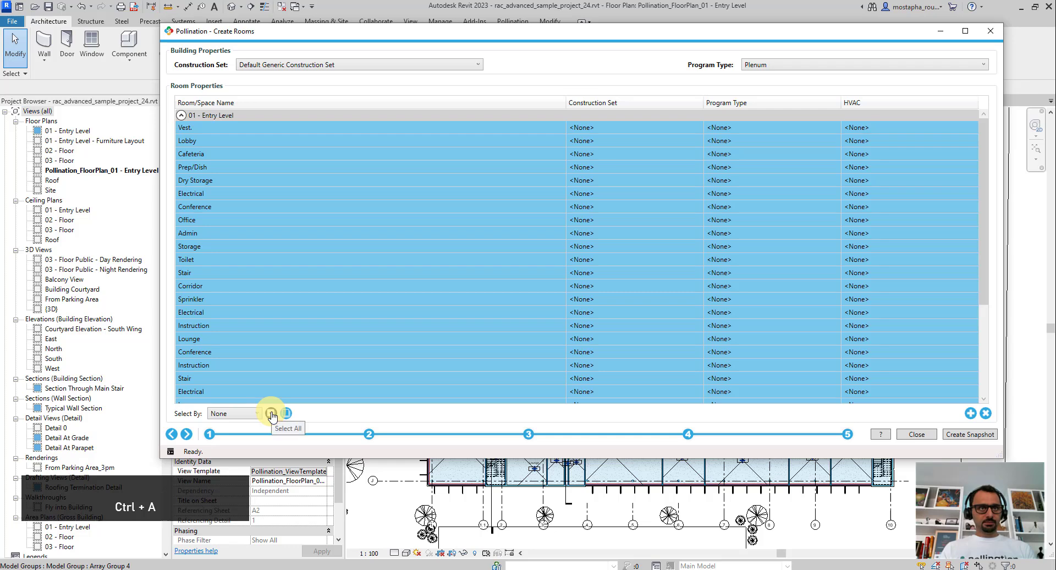
click(972, 435)
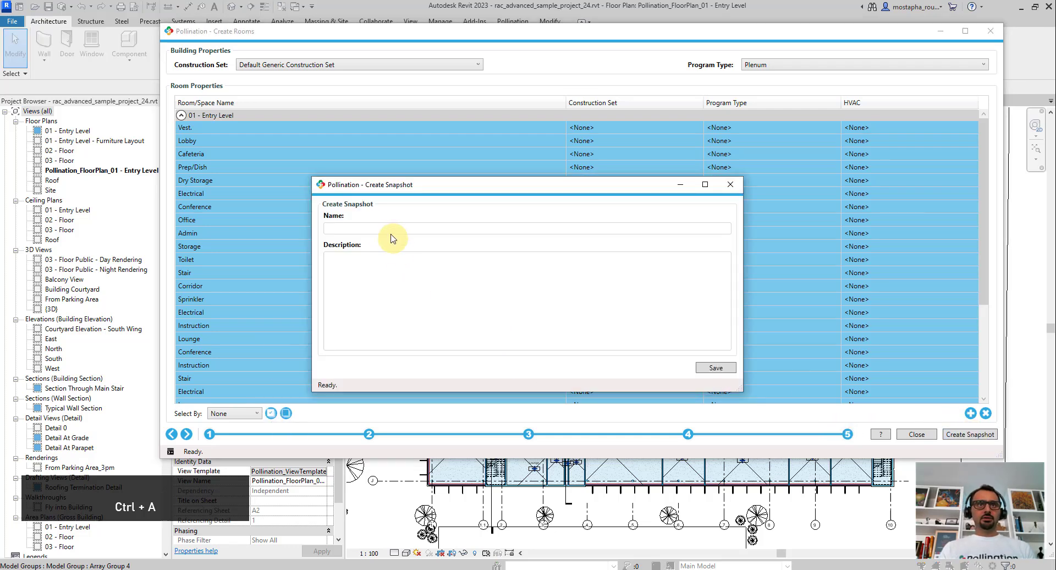
click(388, 228)
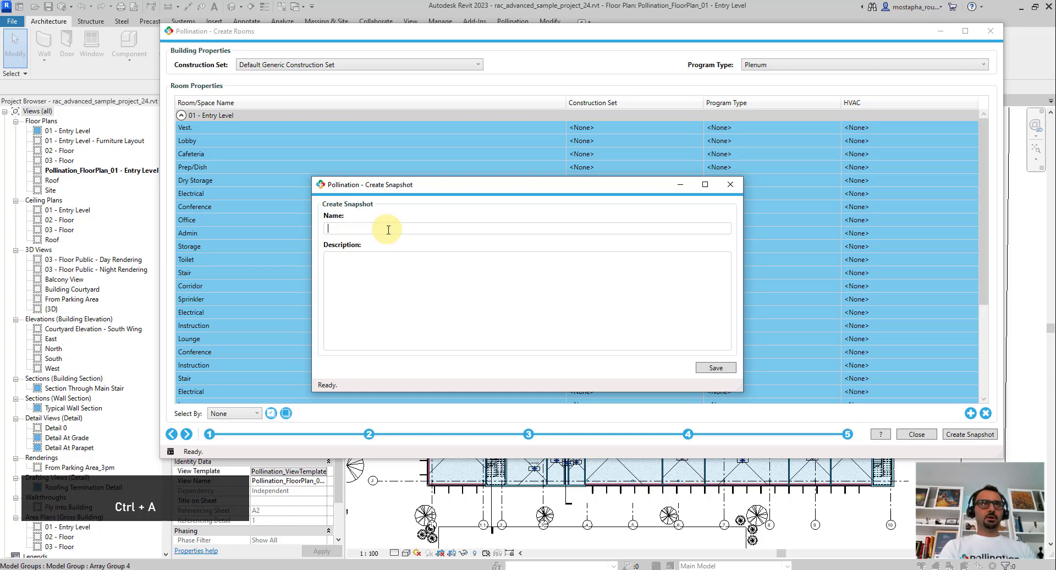
text(01)
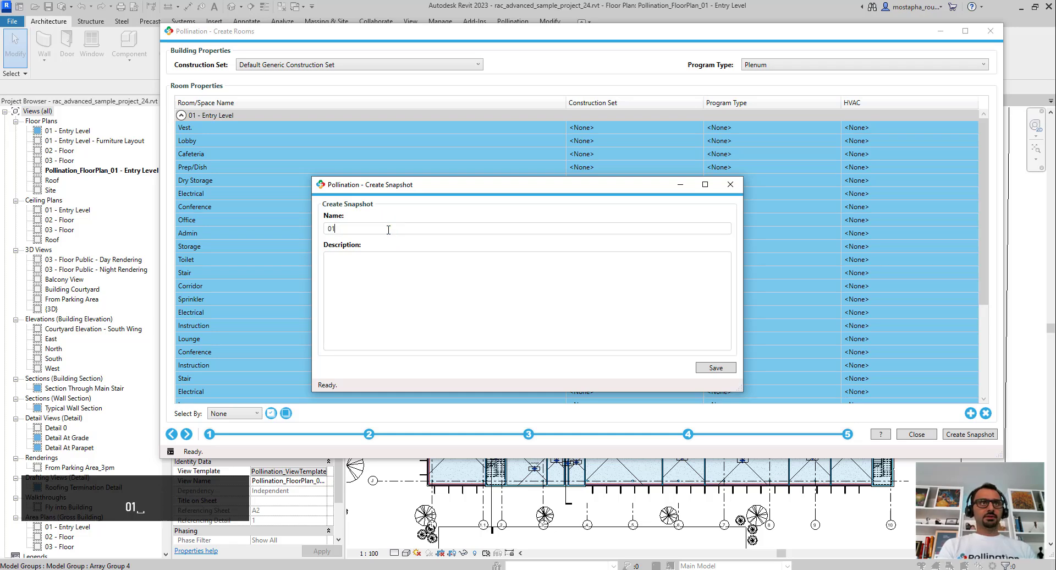
text( - Entry Level)
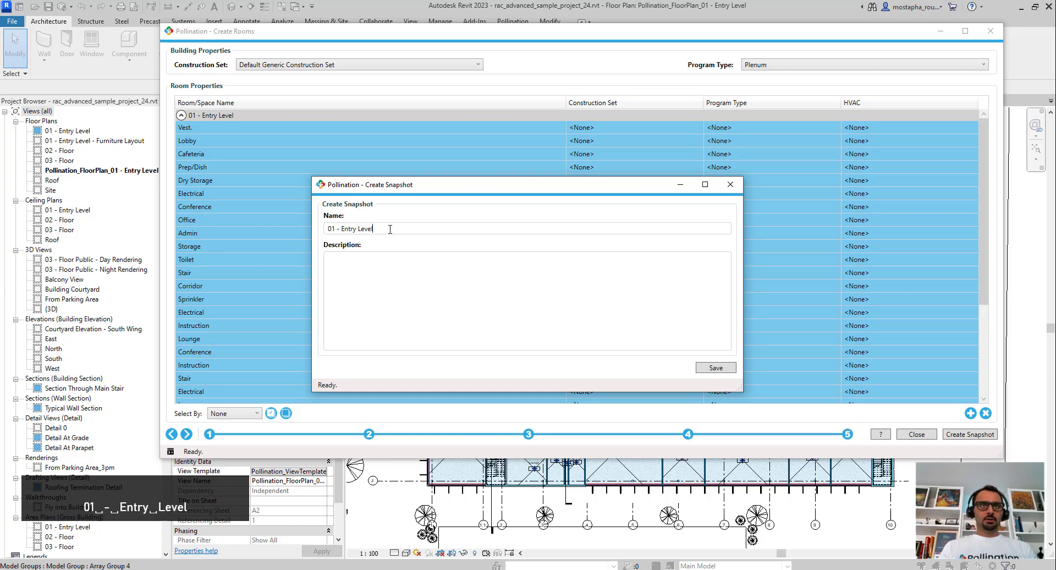
Step: Give the snapshot the description "Entry level with no clean up" and save it
click(391, 264)
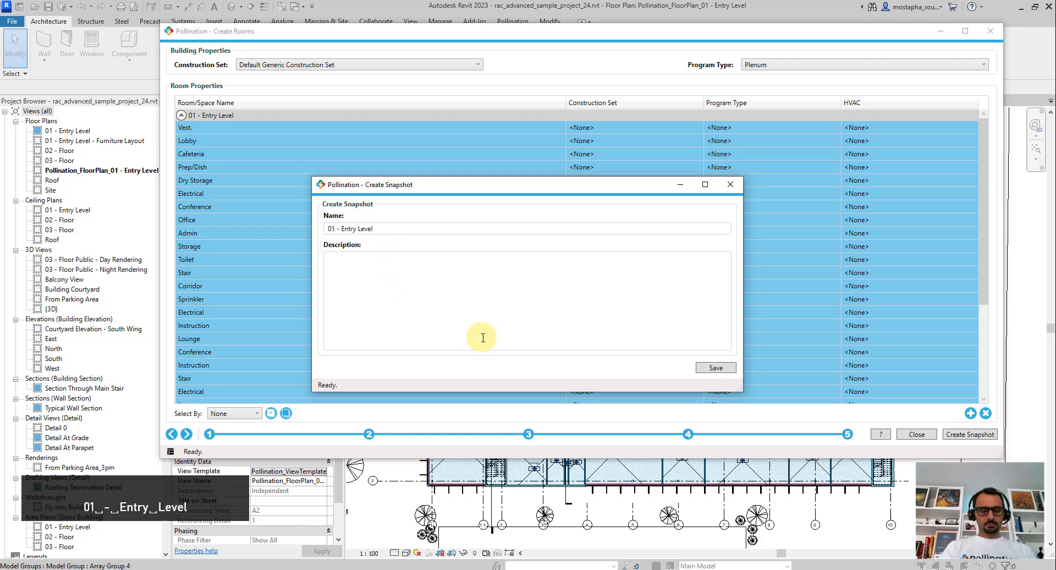
text(Entry le)
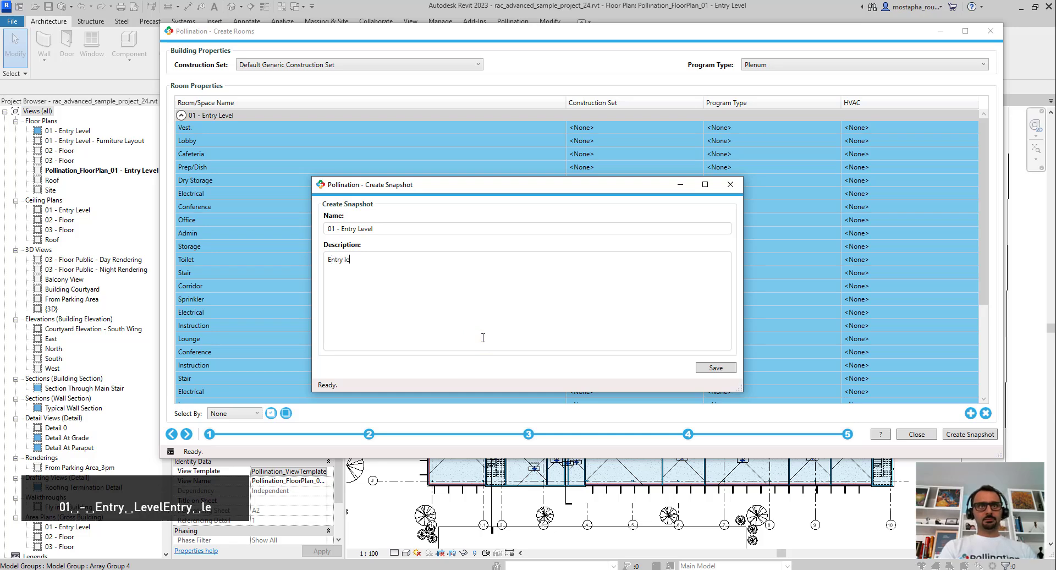
text(vel with no c)
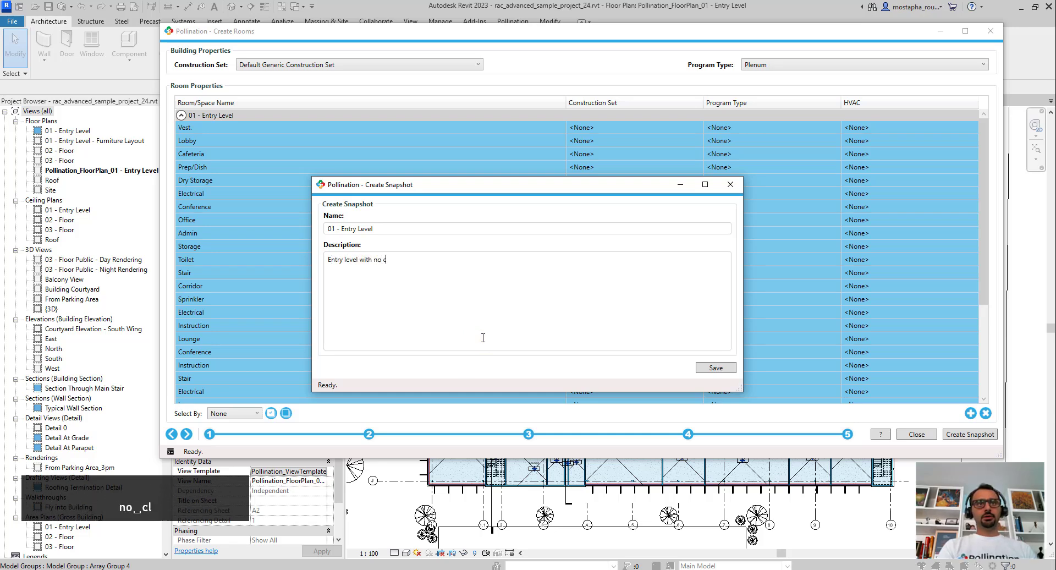
text(lean up)
key(BackSpace)
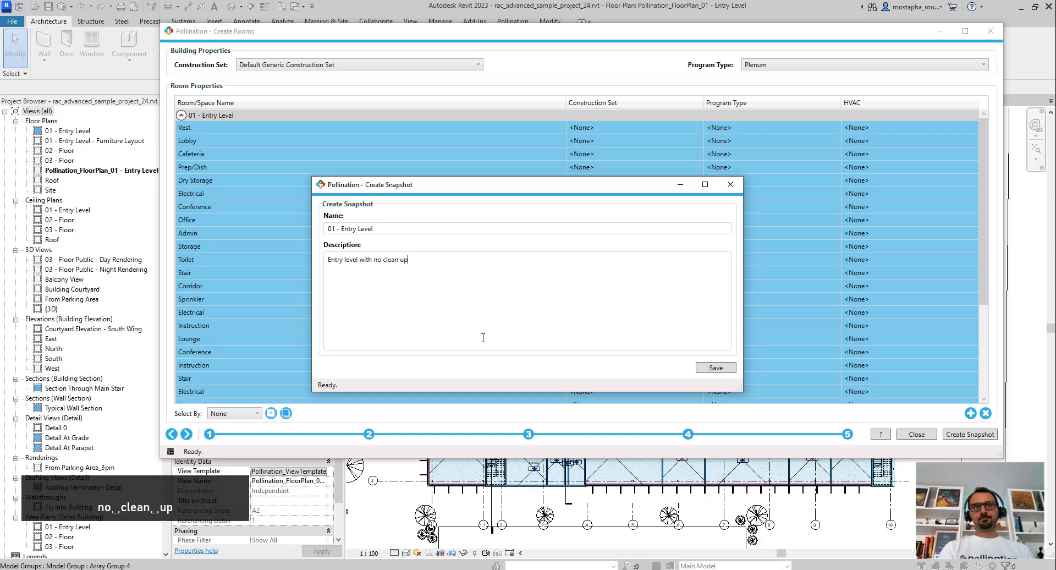
click(722, 368)
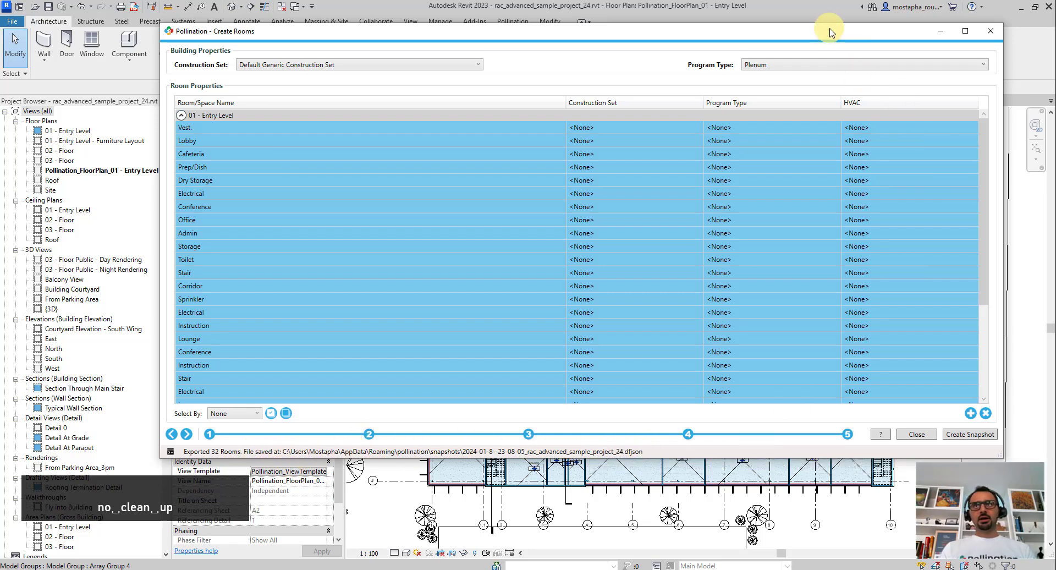
Step: Move the Create Rooms window out of the way and open the Edit & Export Model editor with a wider snapshot list
drag(831, 31, 831, 202)
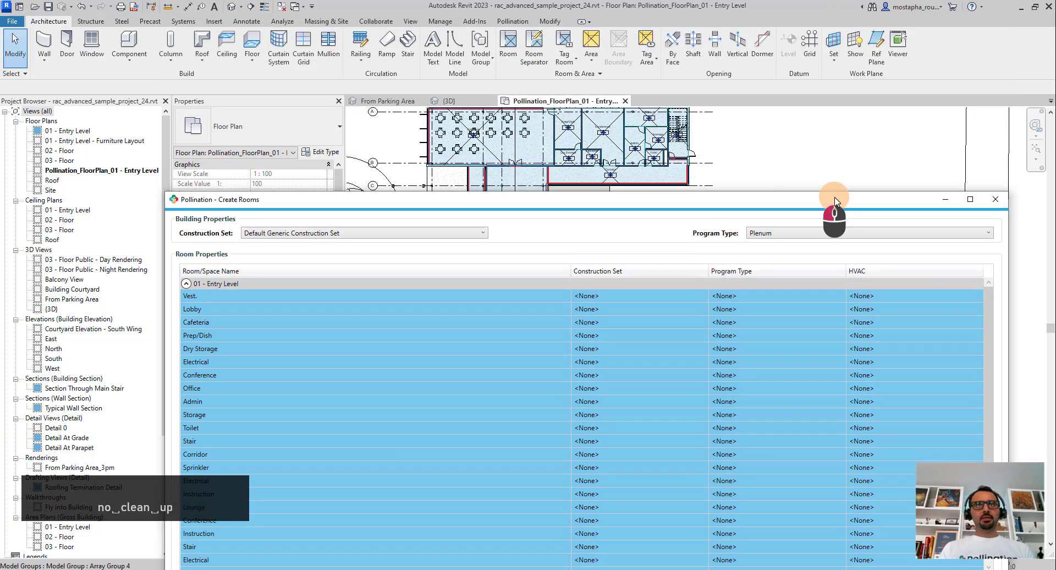
click(517, 22)
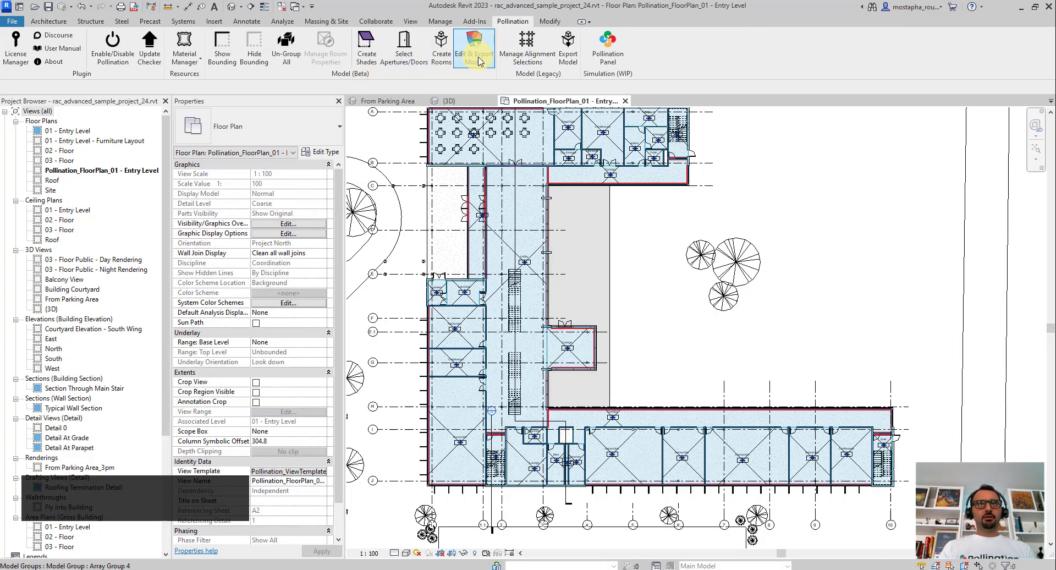
click(477, 50)
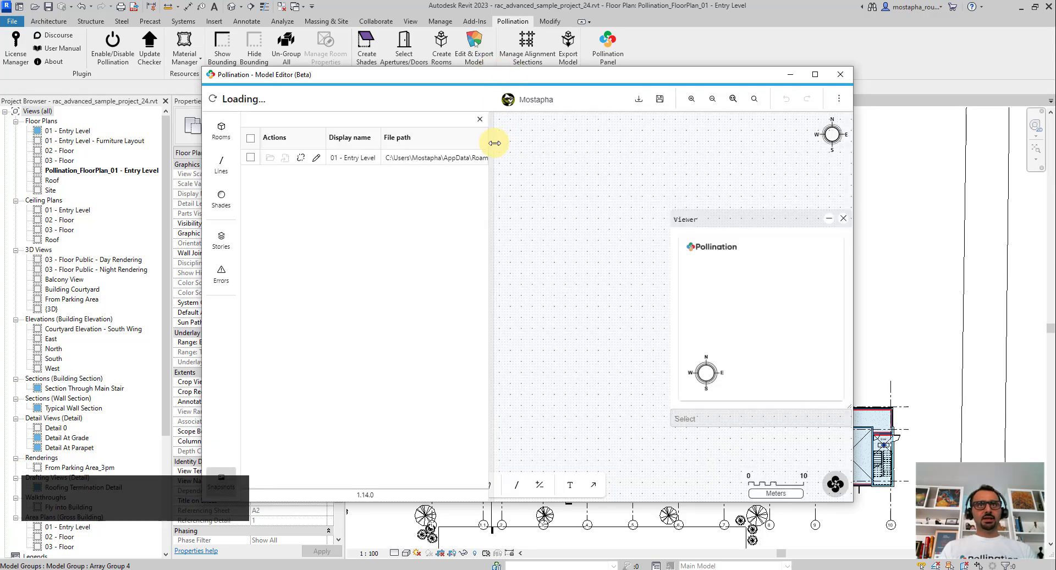
drag(495, 143, 647, 144)
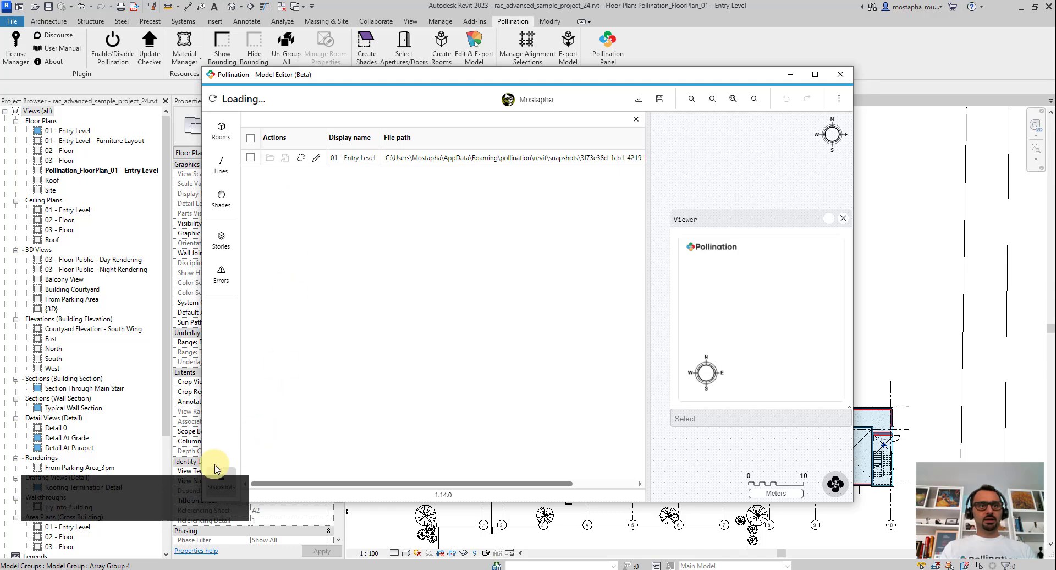
drag(390, 79, 389, 35)
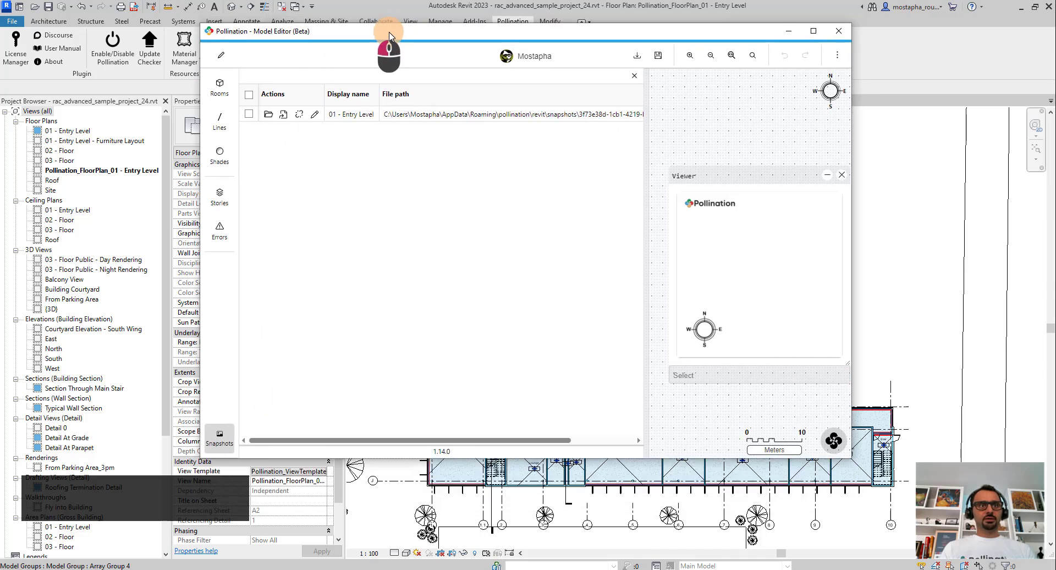
Step: Examine the full file path of the 01 - Entry Level snapshot, and resize the snapshot list and editor window to show more canvas
click(228, 438)
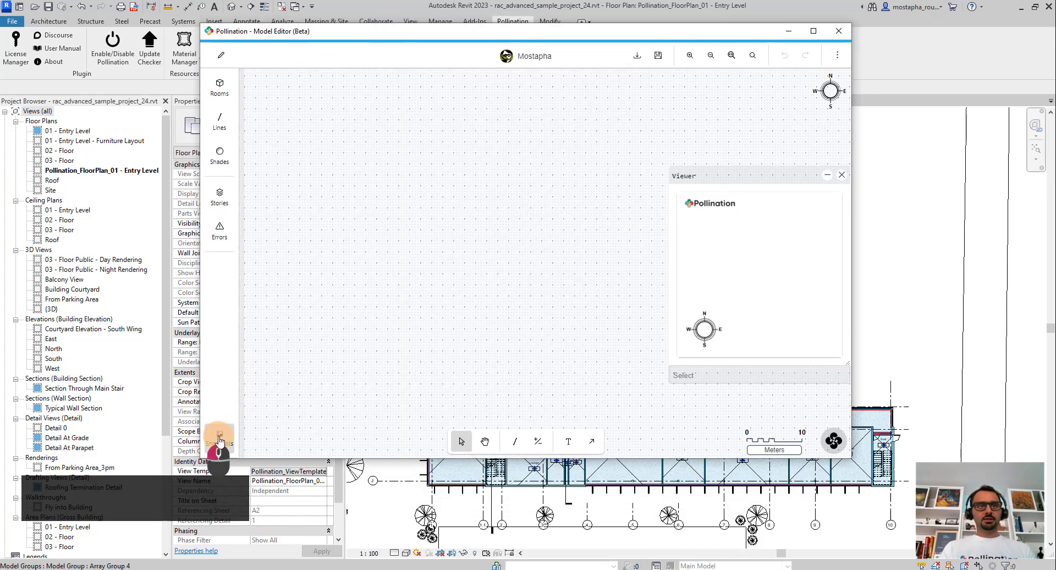
click(220, 440)
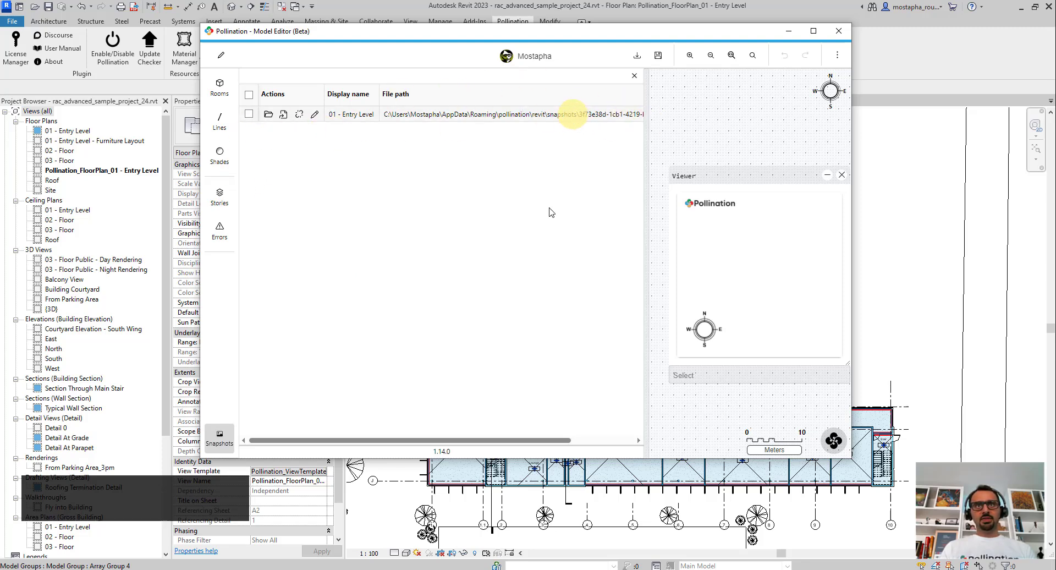
drag(552, 444, 636, 441)
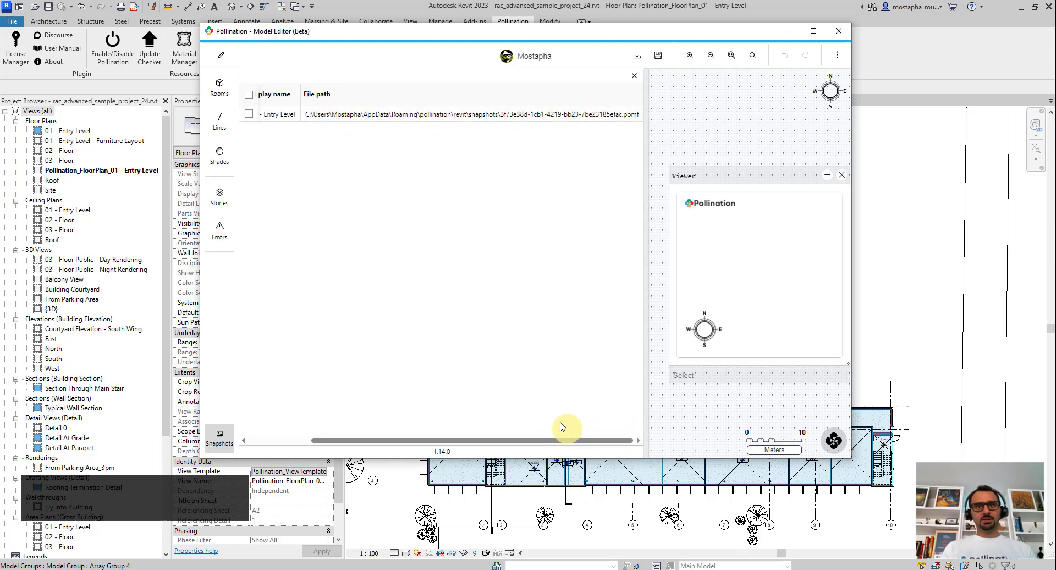
drag(542, 439, 449, 454)
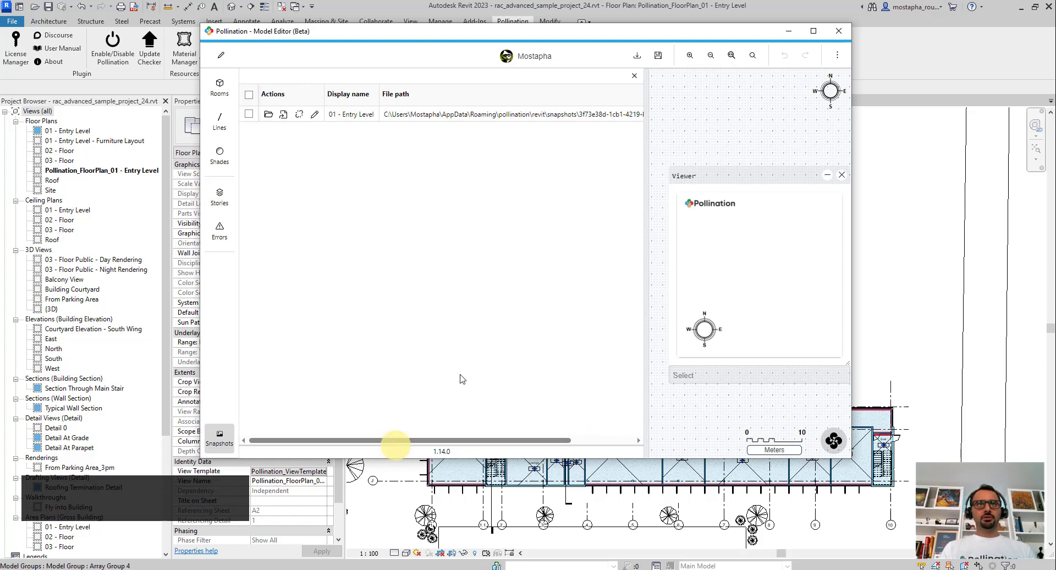
drag(647, 146, 476, 160)
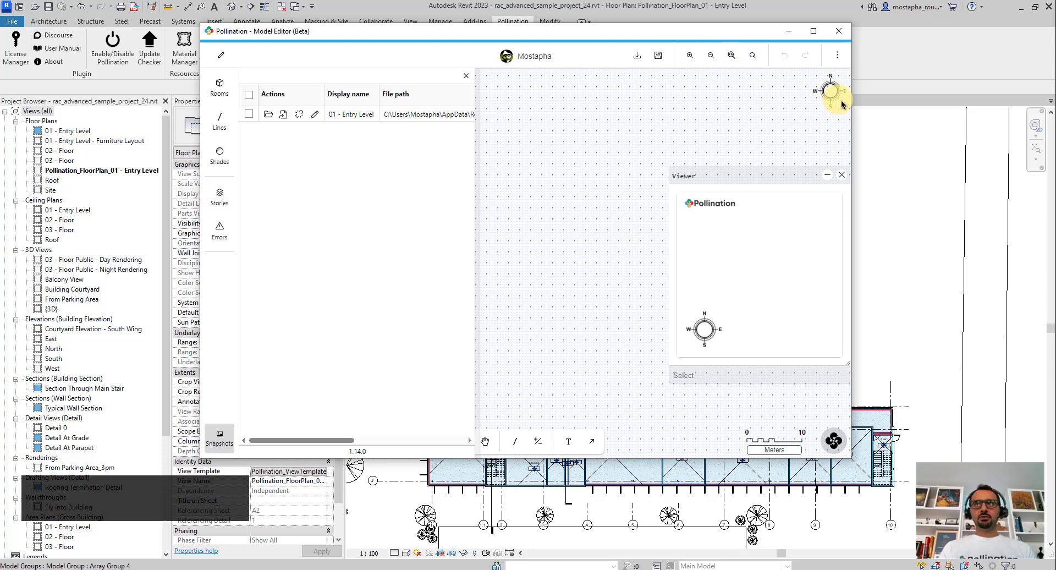
drag(853, 145, 906, 140)
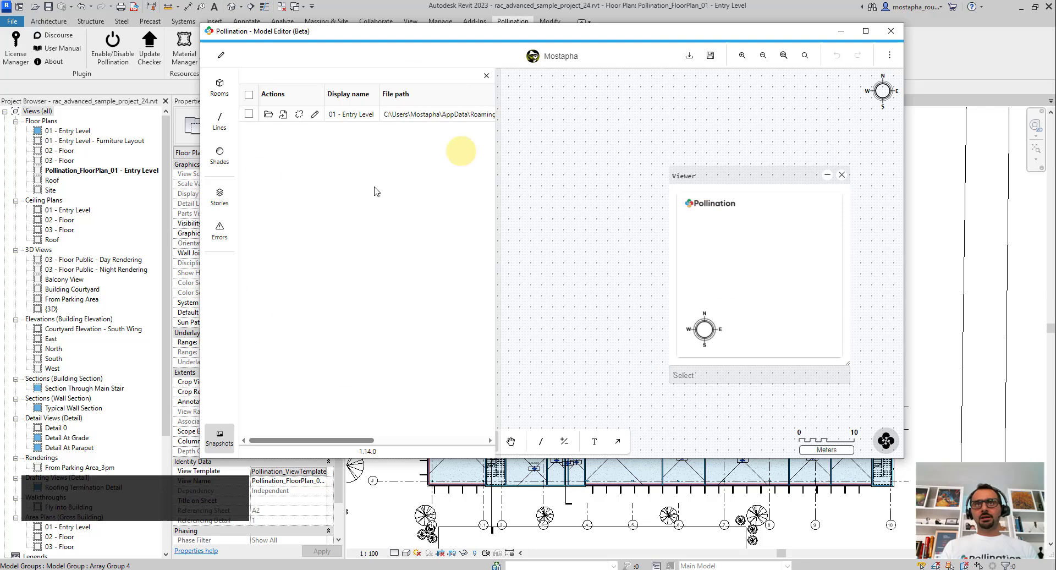
Step: Load the 01 - Entry Level snapshot into the model editor and show its list of rooms
click(268, 115)
click(678, 274)
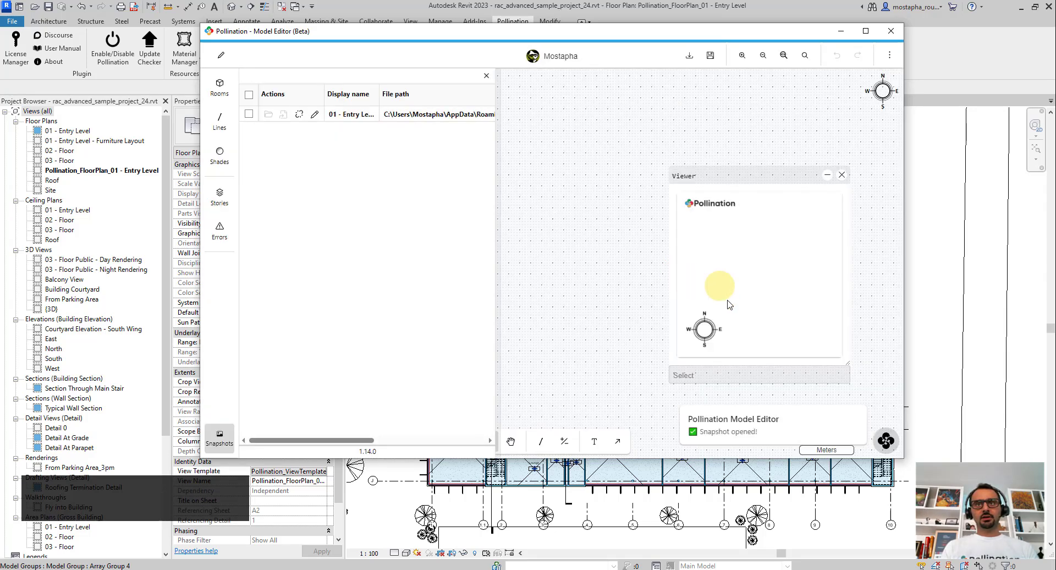
scroll(623, 218, down, 3)
scroll(622, 218, down, 3)
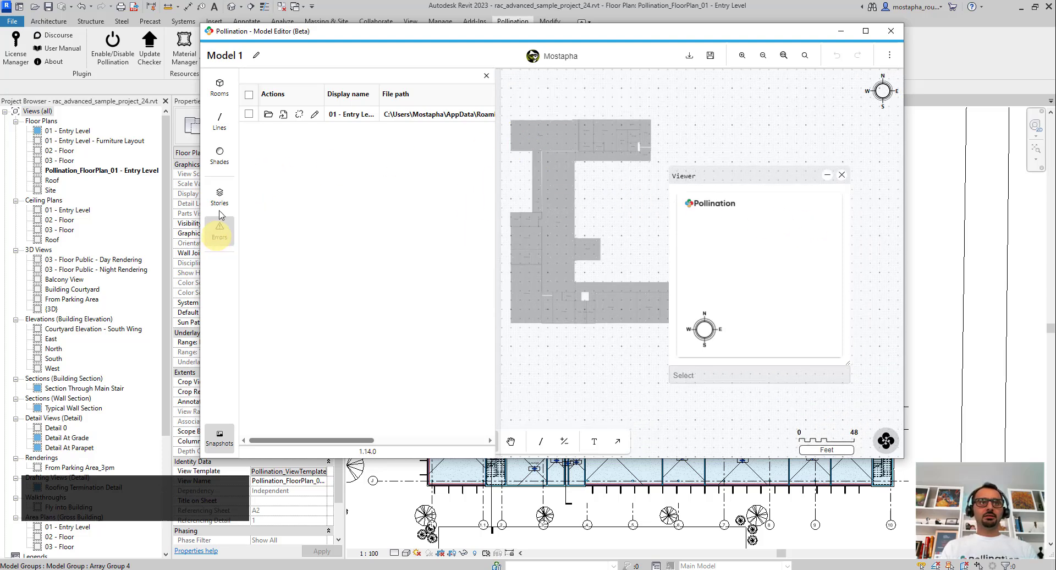
click(220, 88)
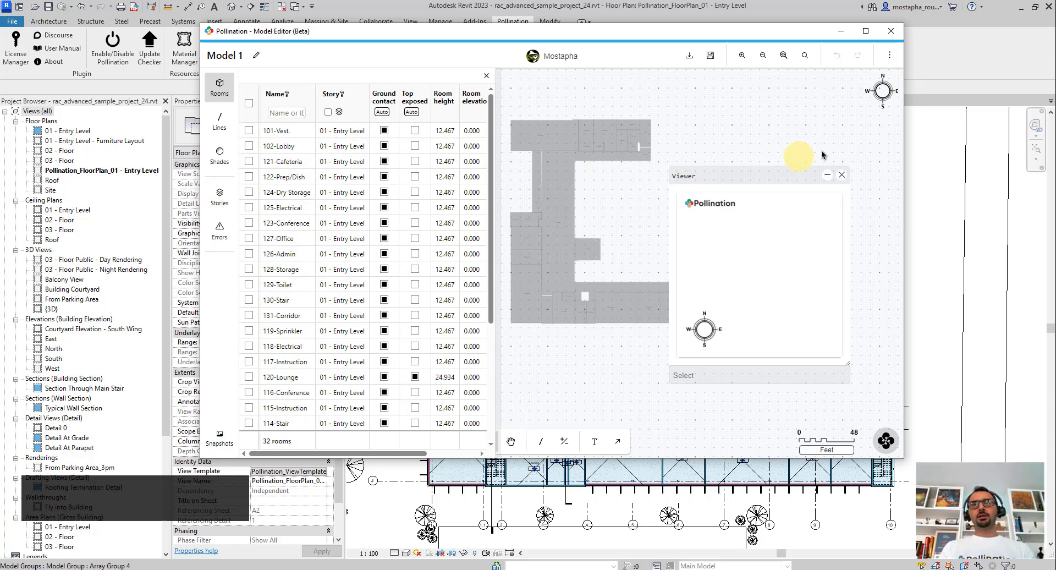
Step: Close the model editor and bring the Create Rooms window back to the front, moved up over the floor plan
click(891, 32)
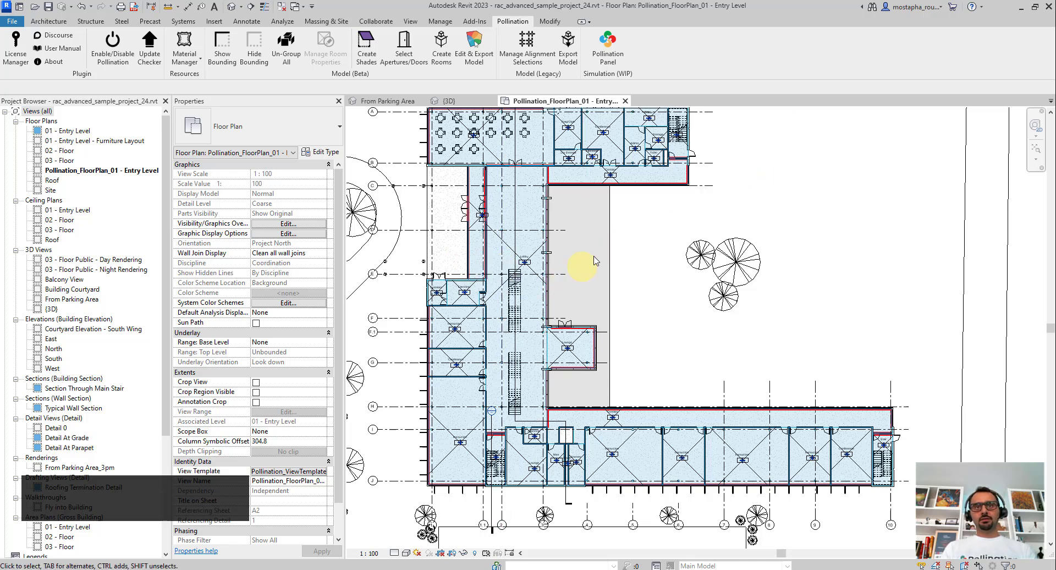
middle_drag(651, 248, 655, 270)
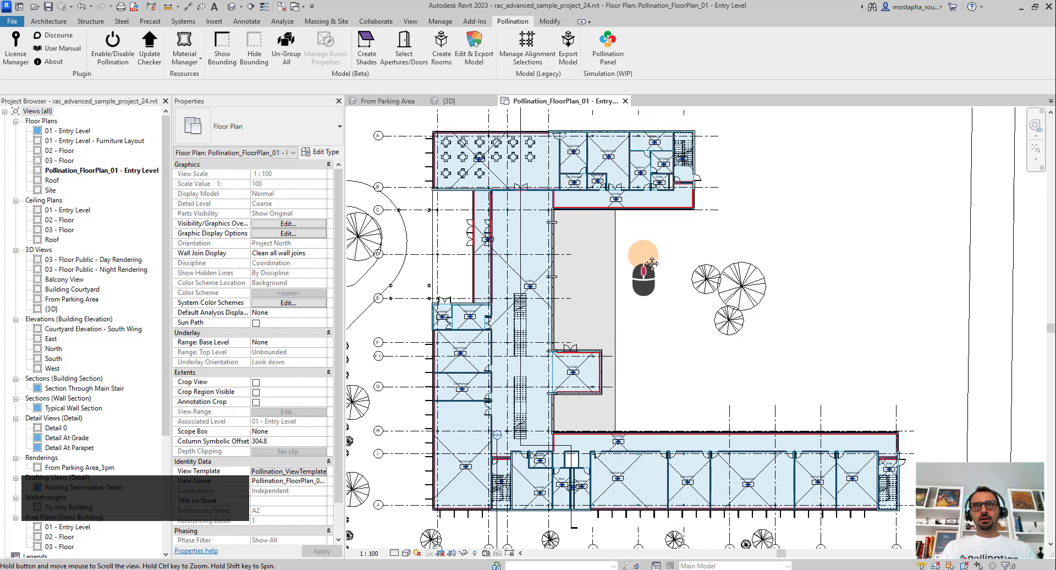
scroll(655, 269, down, 1)
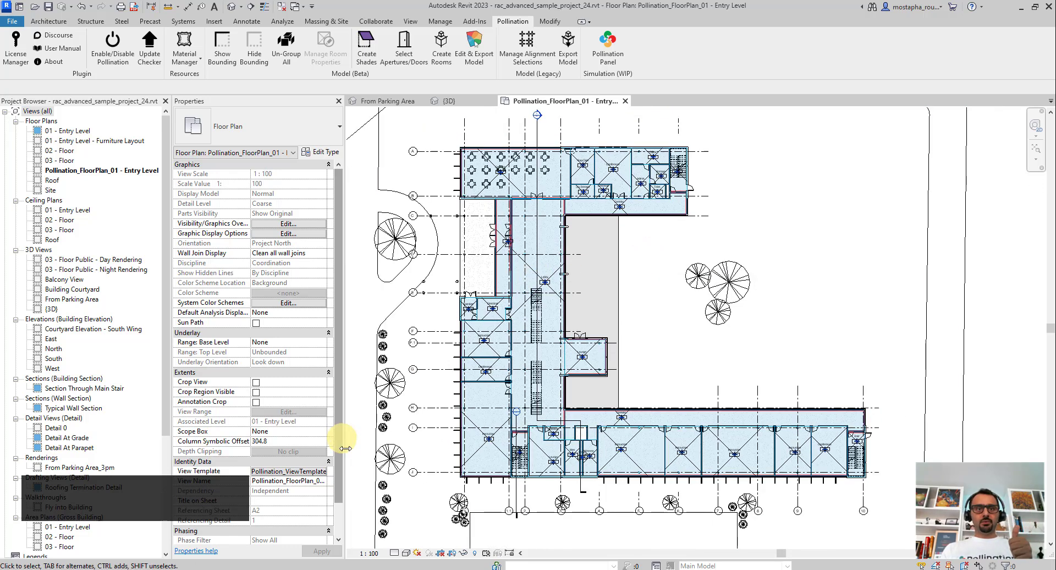
mouse_move(364, 568)
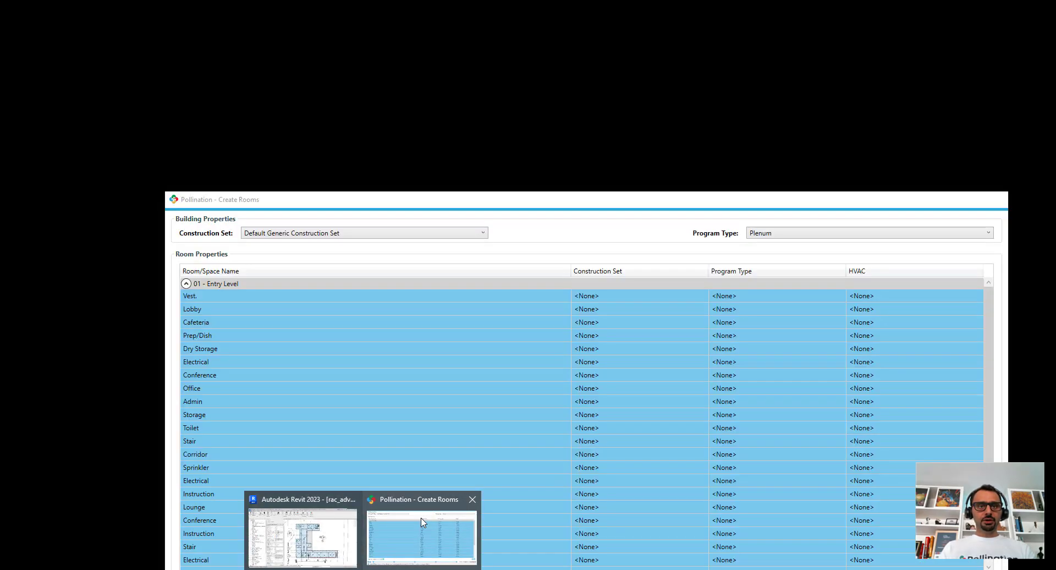
click(418, 526)
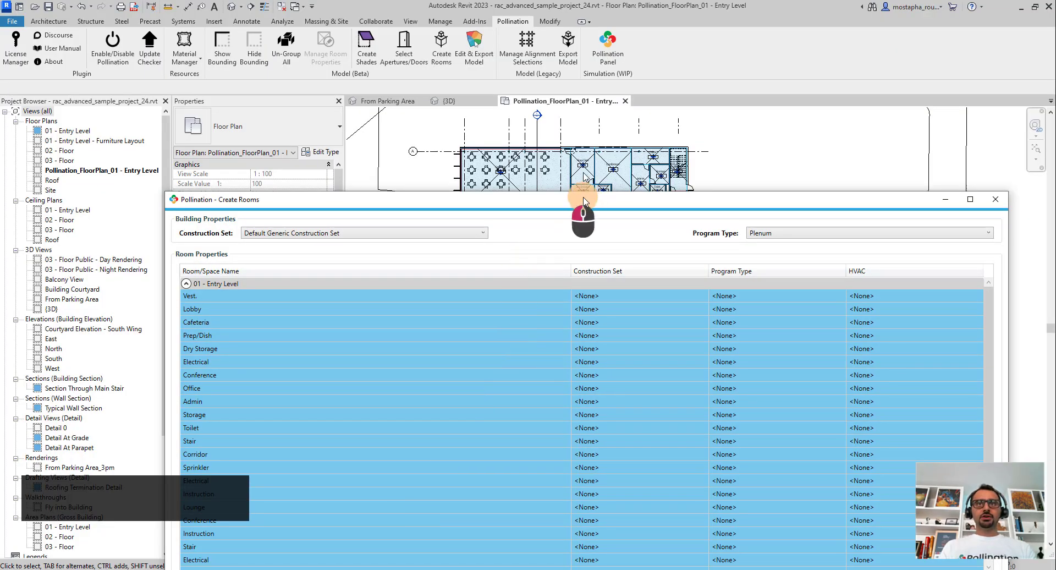
drag(587, 201, 595, 83)
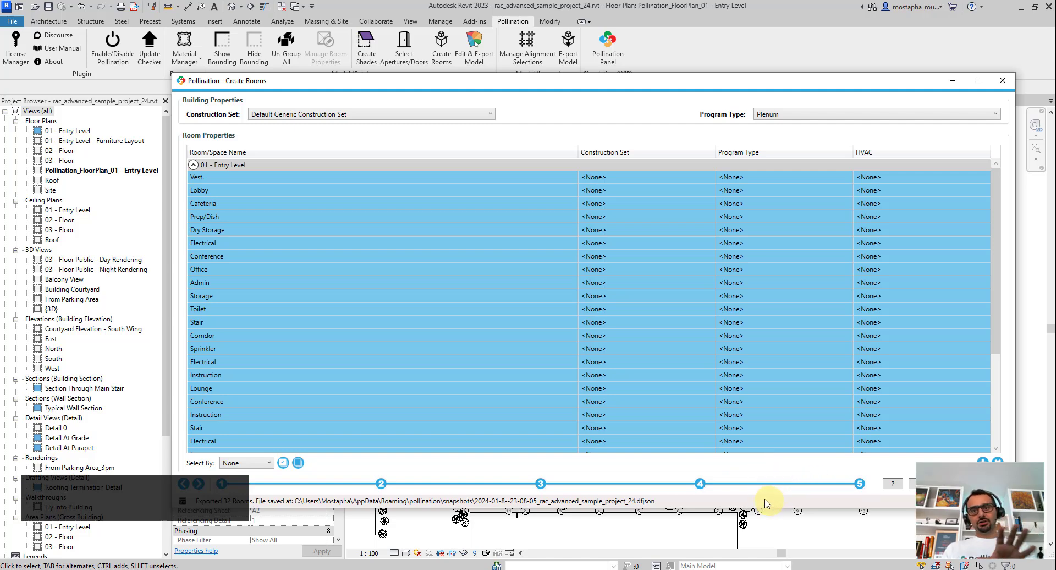
Step: Go back to the Levels page and set the geometry source of 01 - Entry Level to Areas
click(542, 485)
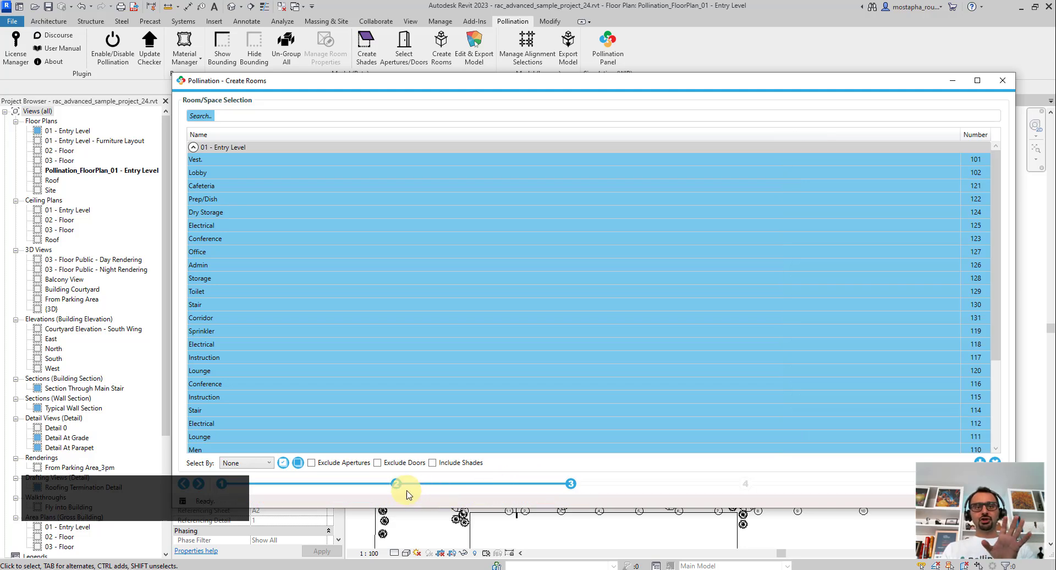
click(396, 484)
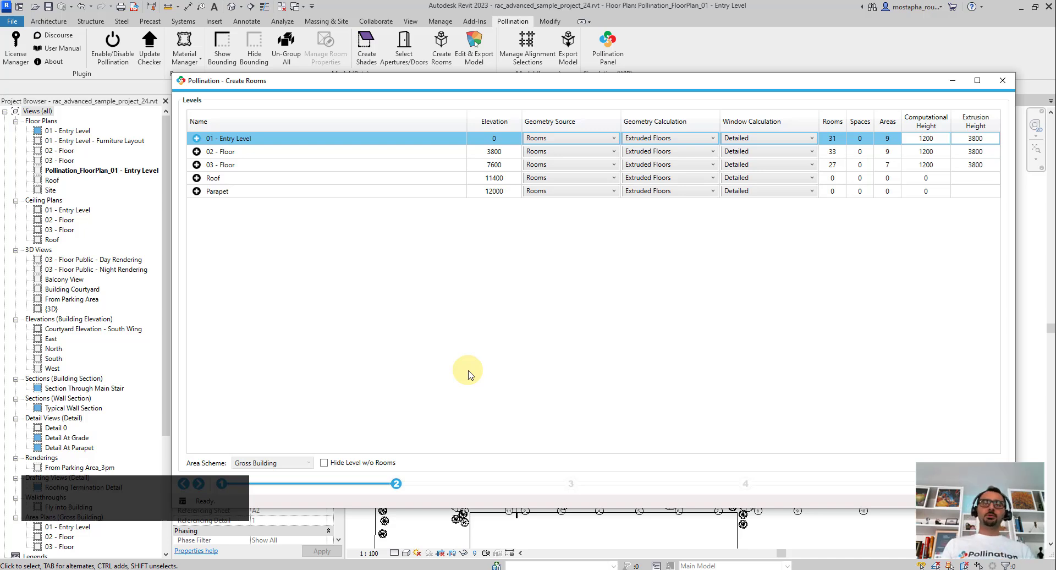
click(569, 140)
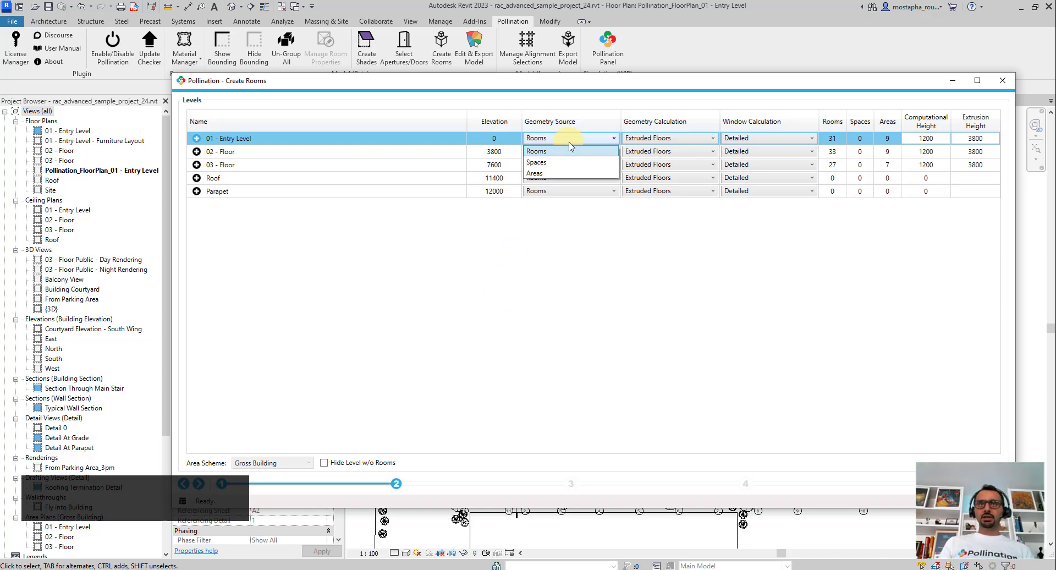
click(549, 175)
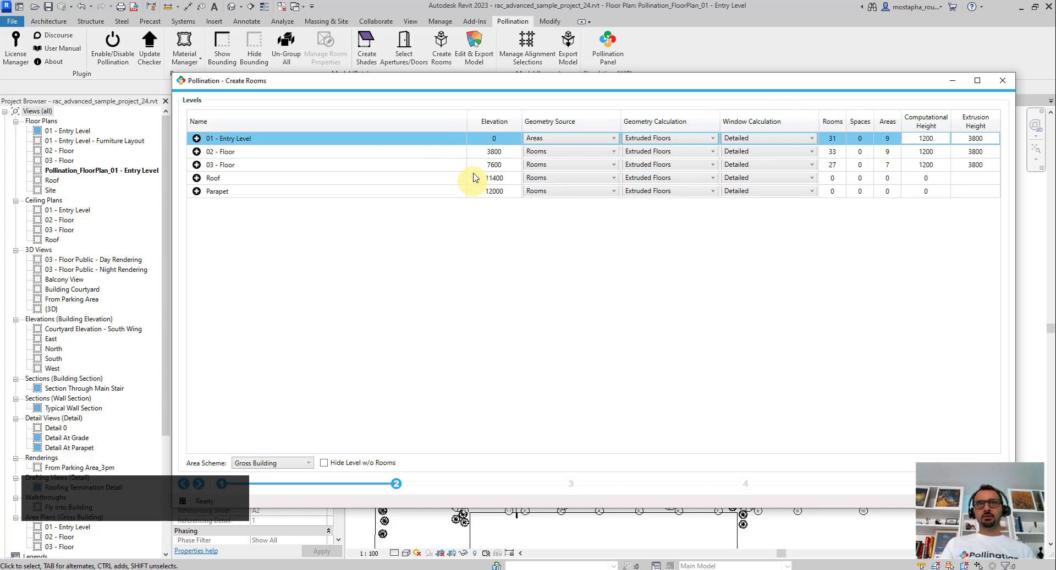
Step: Keep Areas as the geometry source of 01 - Entry Level and create an area plan for that level
click(588, 140)
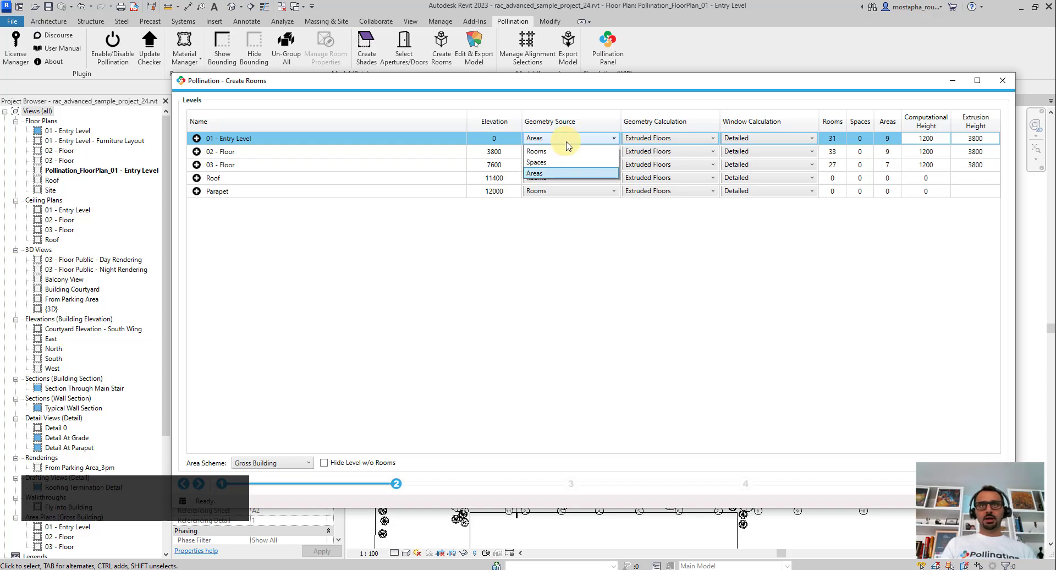
click(566, 173)
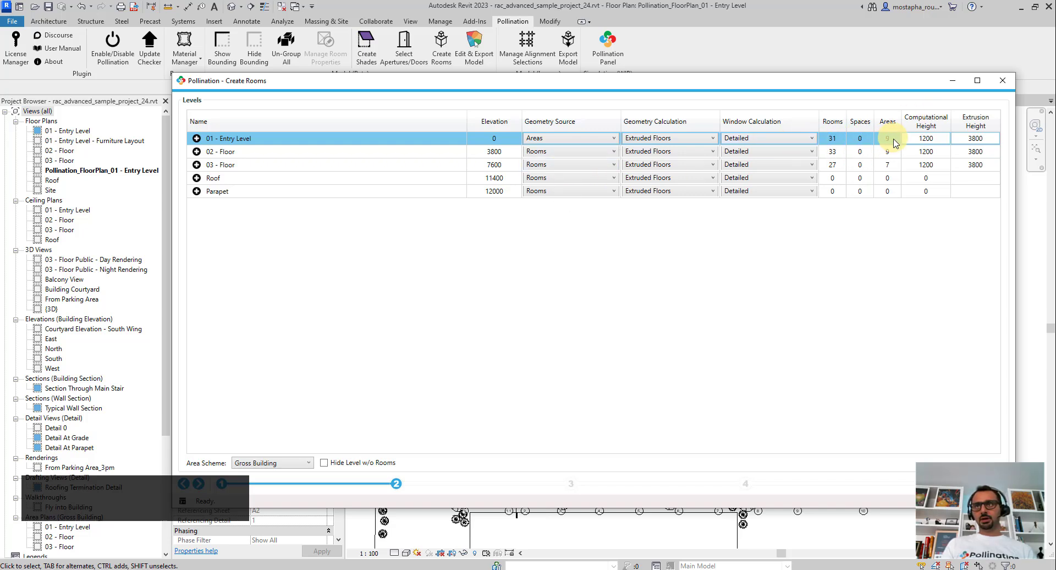
click(197, 141)
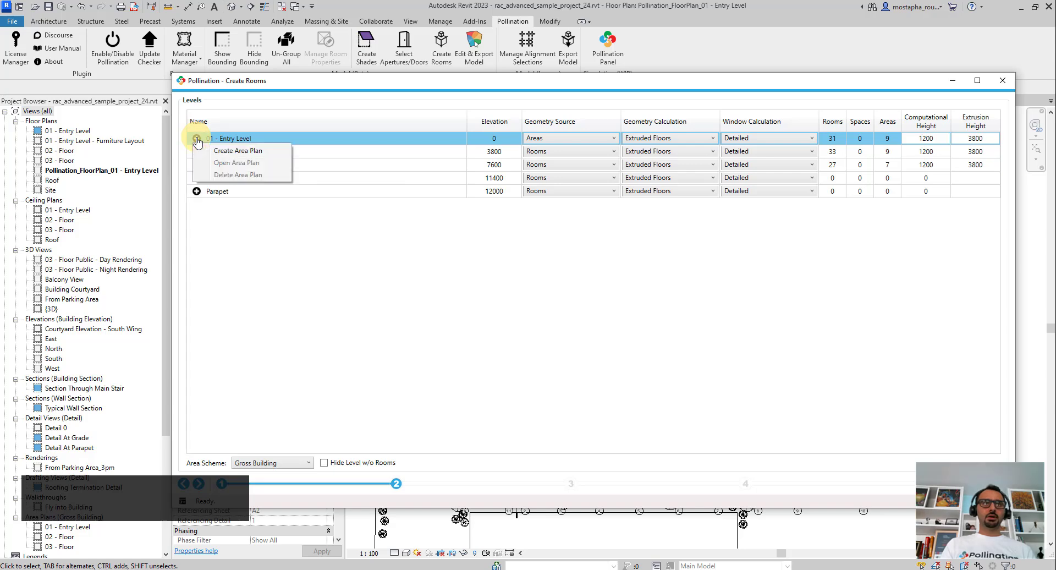
click(222, 153)
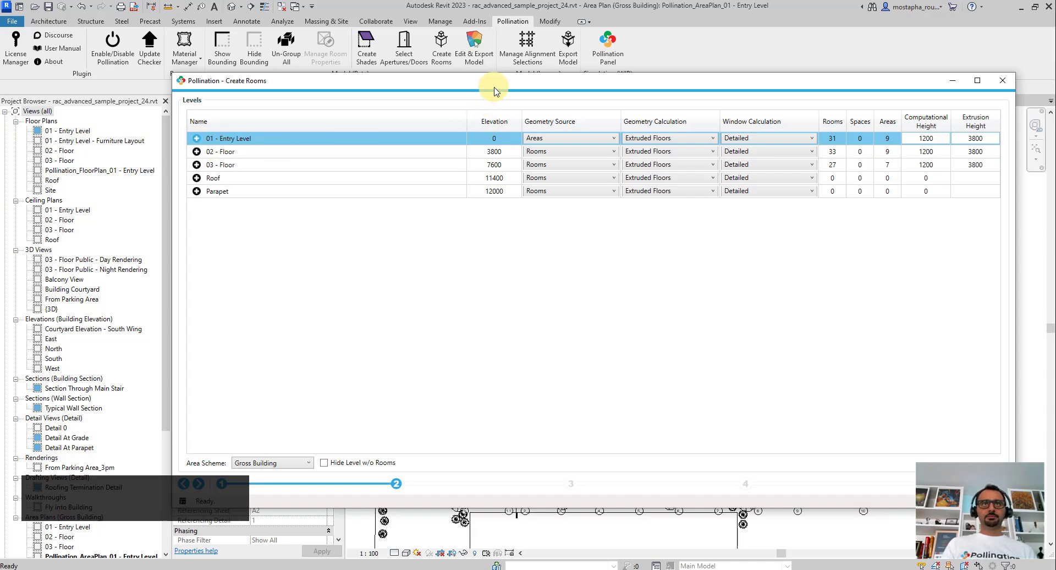
Step: Uncover the new entry level area plan and examine its area boundaries along the building's wings
drag(494, 87, 498, 400)
scroll(542, 189, down, 4)
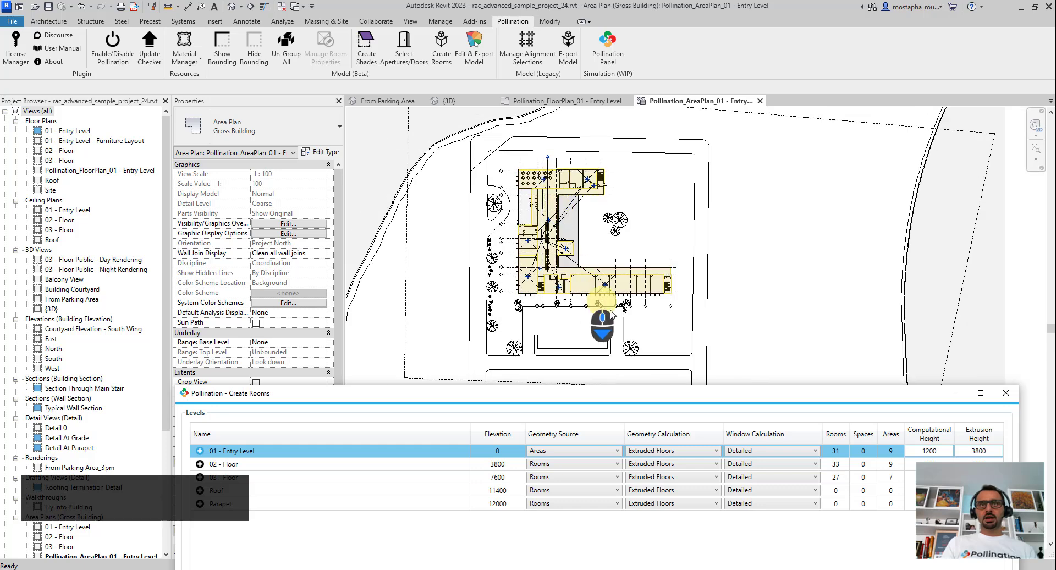
scroll(666, 242, up, 5)
scroll(665, 242, up, 2)
scroll(768, 258, up, 2)
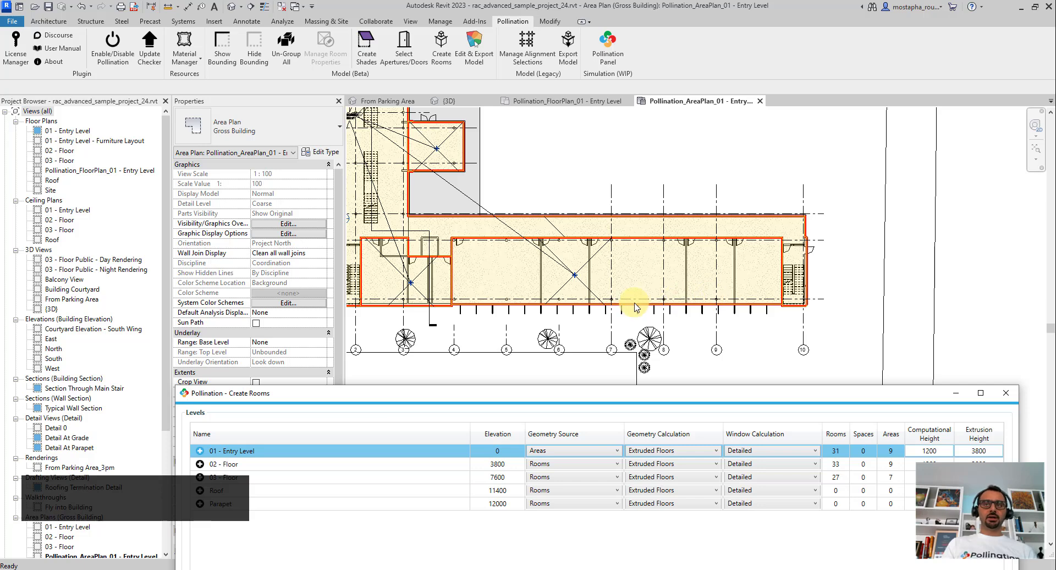
scroll(784, 264, up, 3)
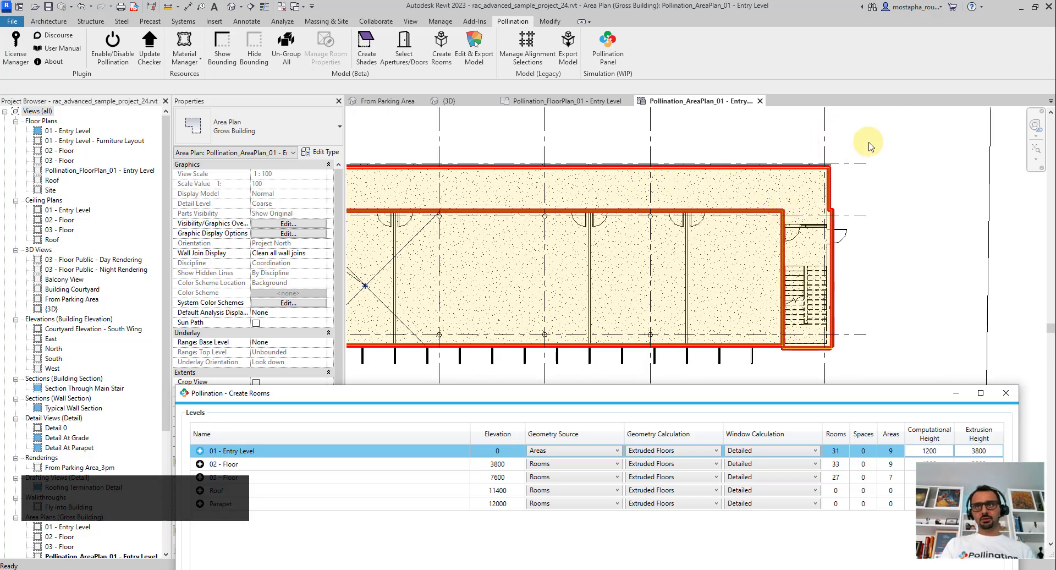
scroll(816, 206, down, 4)
scroll(815, 200, down, 1)
click(651, 136)
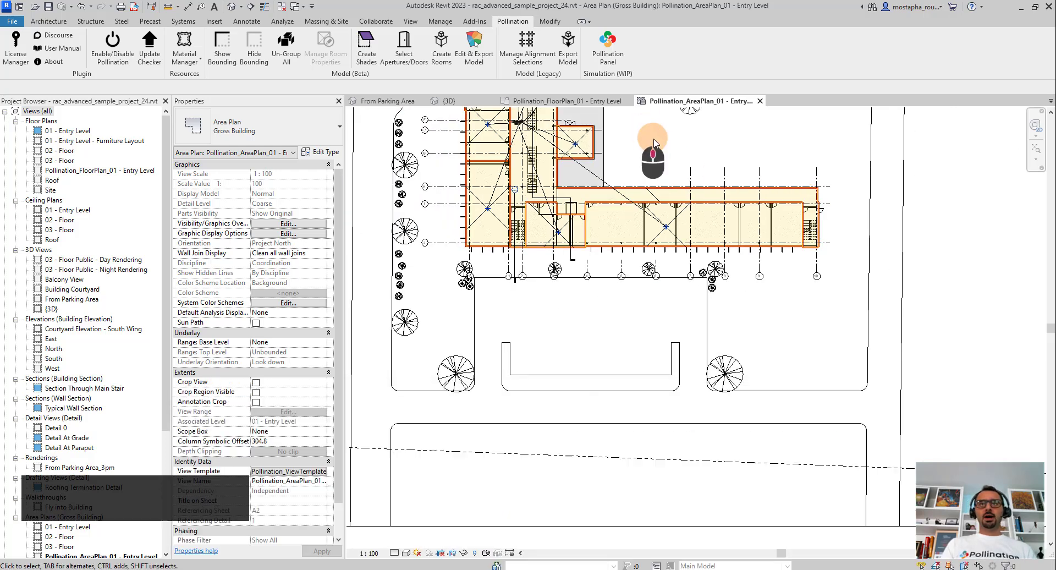
middle_drag(688, 163, 671, 291)
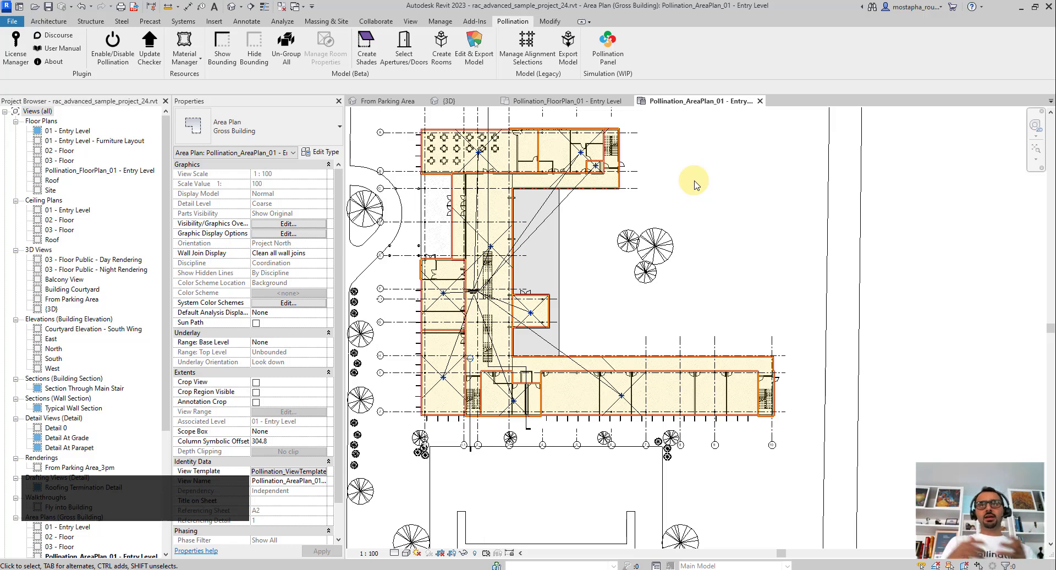
Step: Close the area plan view and bring the Create Rooms window back up over the floor plan
click(760, 101)
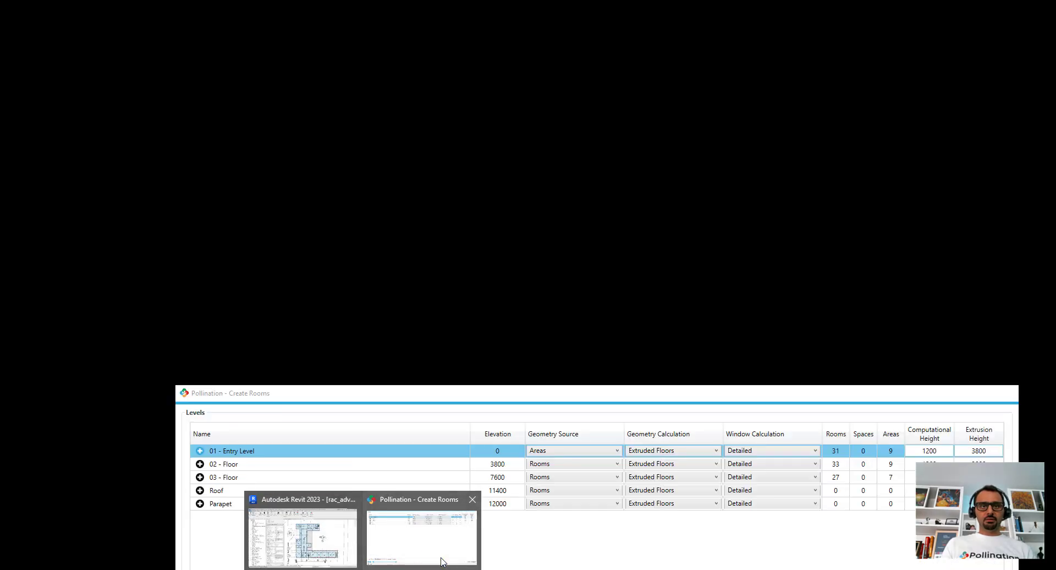
click(420, 531)
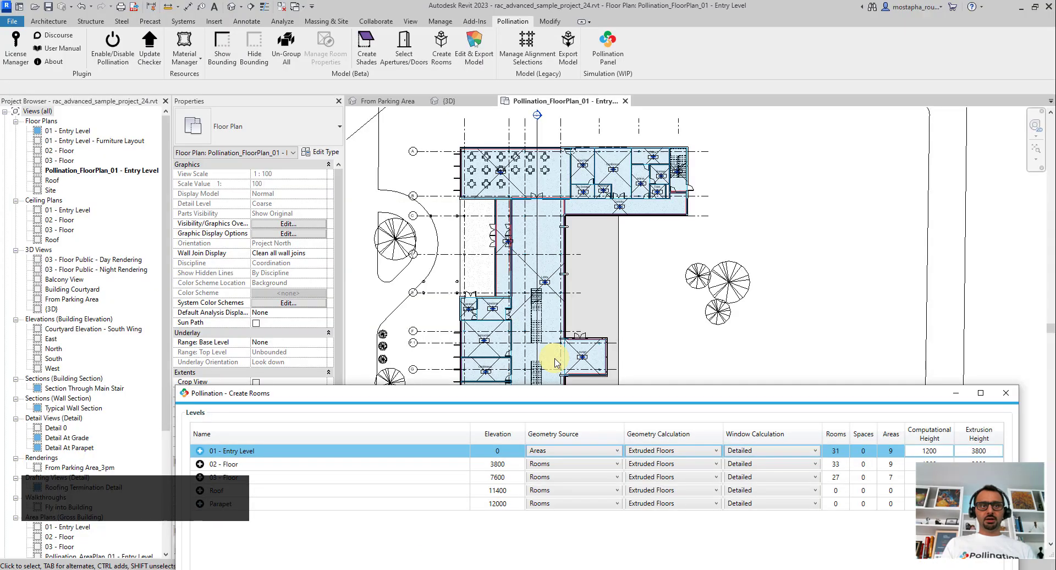
drag(548, 396, 492, 78)
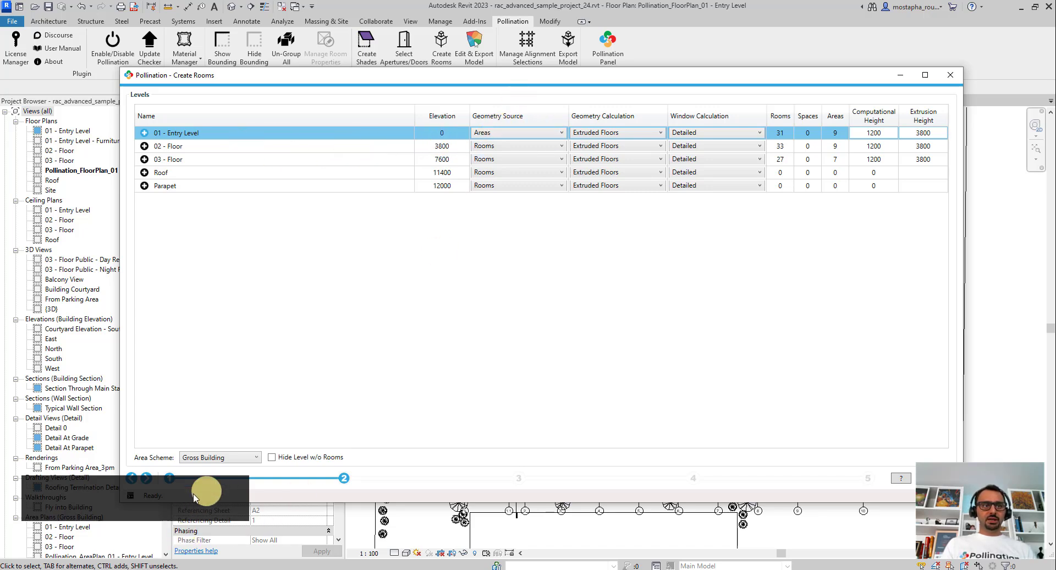
Step: Advance to the Room/Space Properties page, select all entry level areas and examine their detailed windows in the 3D preview
click(147, 479)
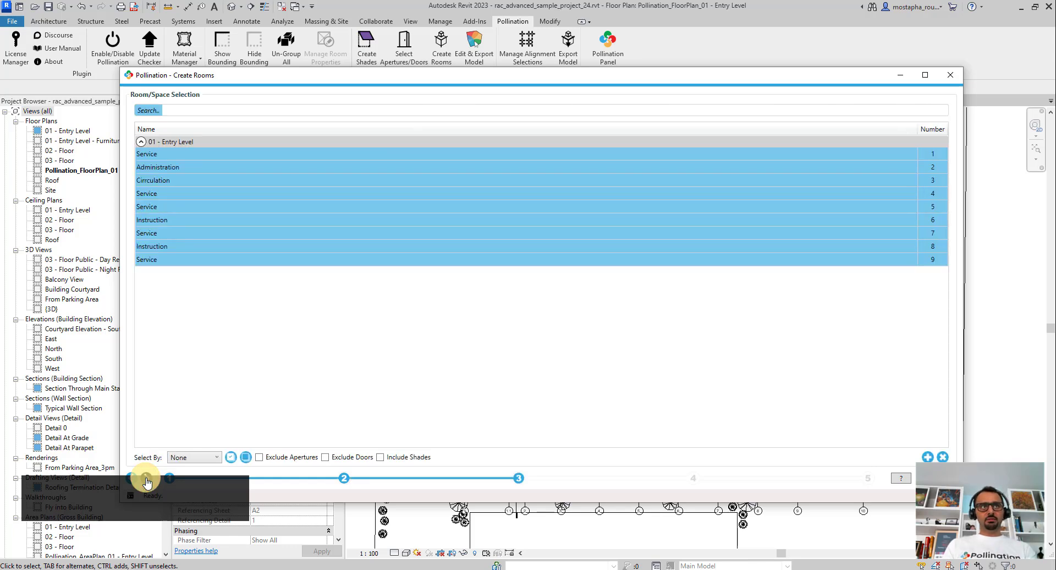
click(147, 478)
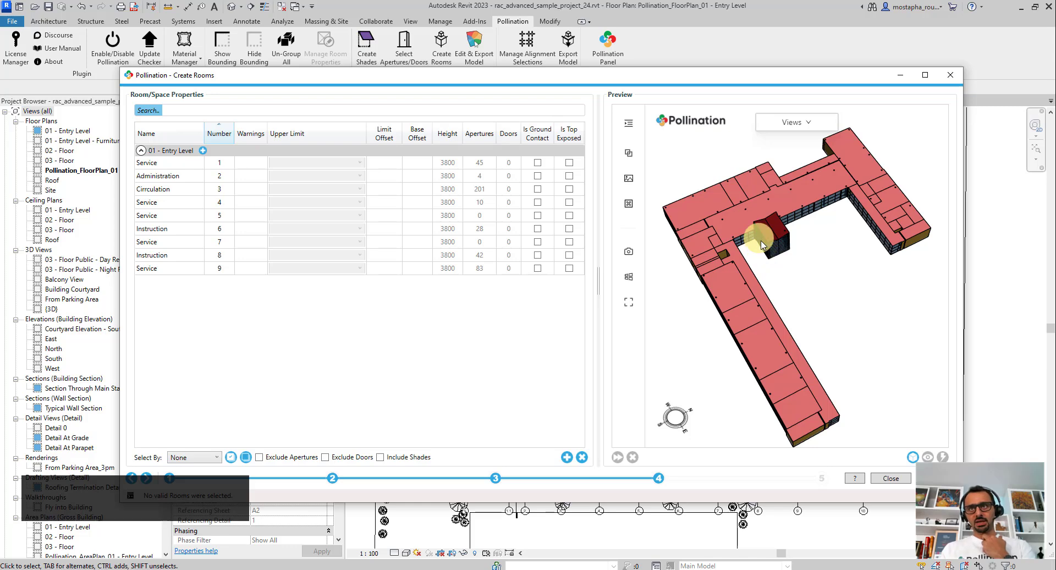
click(157, 192)
key(ctrl+a)
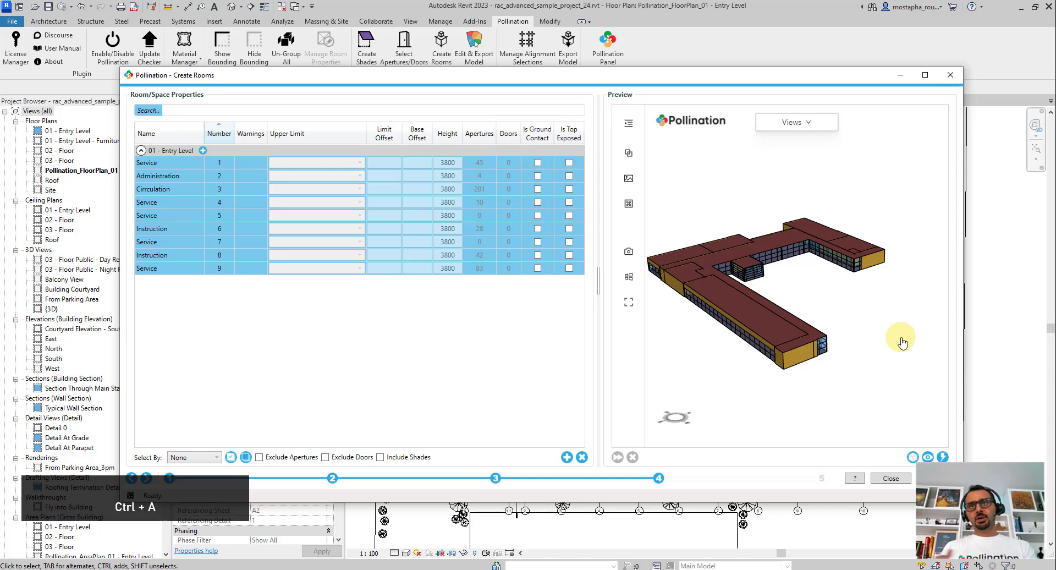
drag(813, 277, 832, 326)
scroll(848, 232, down, 2)
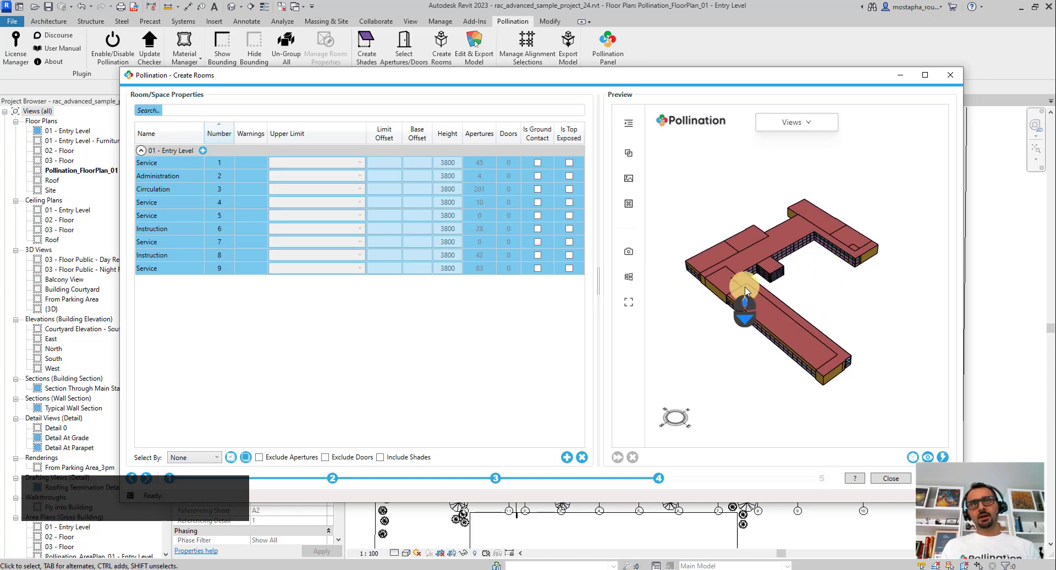
scroll(744, 288, up, 2)
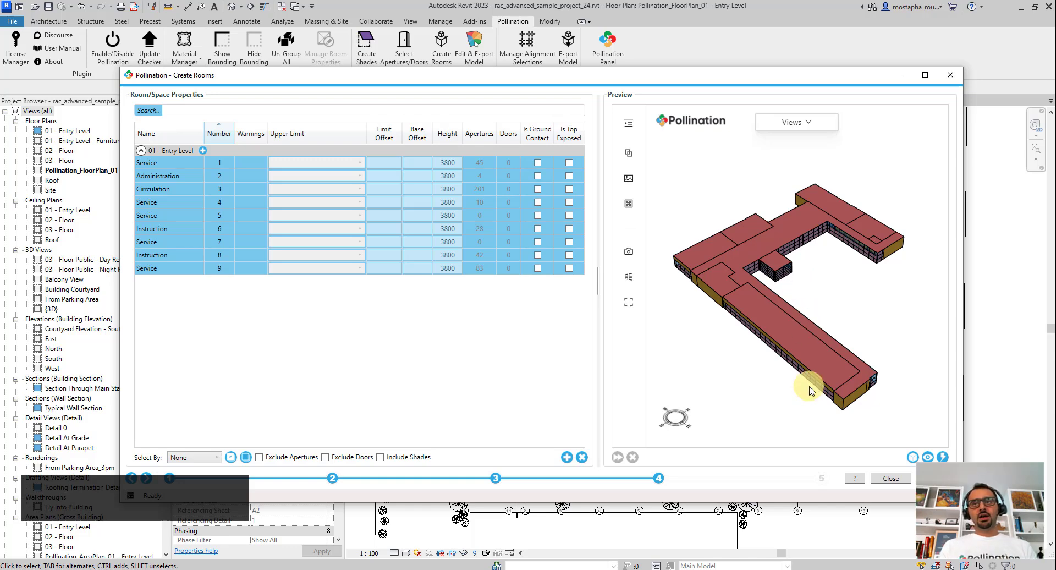
drag(809, 388, 871, 295)
scroll(846, 308, up, 3)
scroll(699, 312, down, 4)
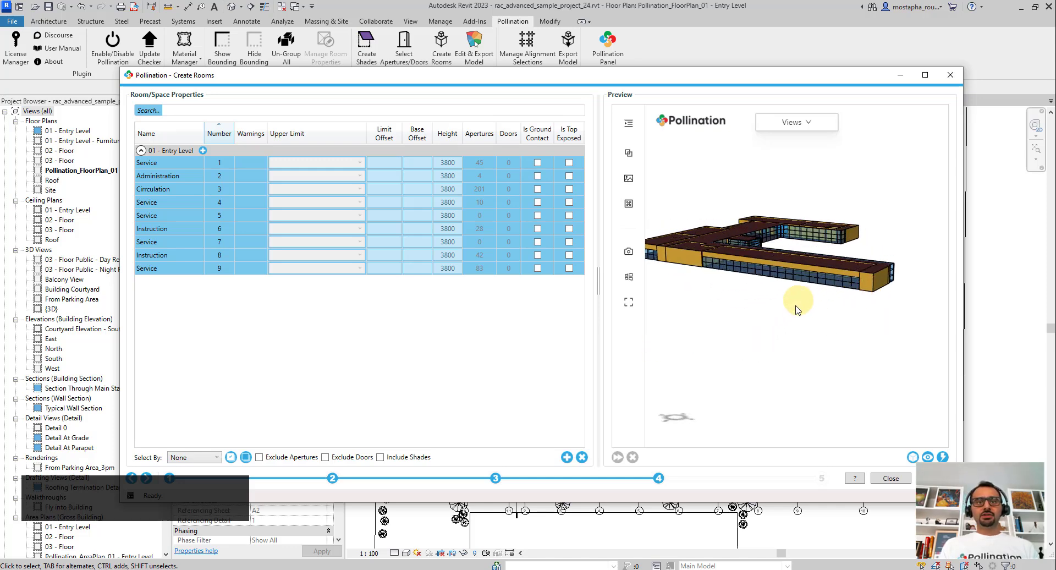
Step: Return to the Levels page and set the window calculation of 01 - Entry Level to Simple Ratio
click(332, 478)
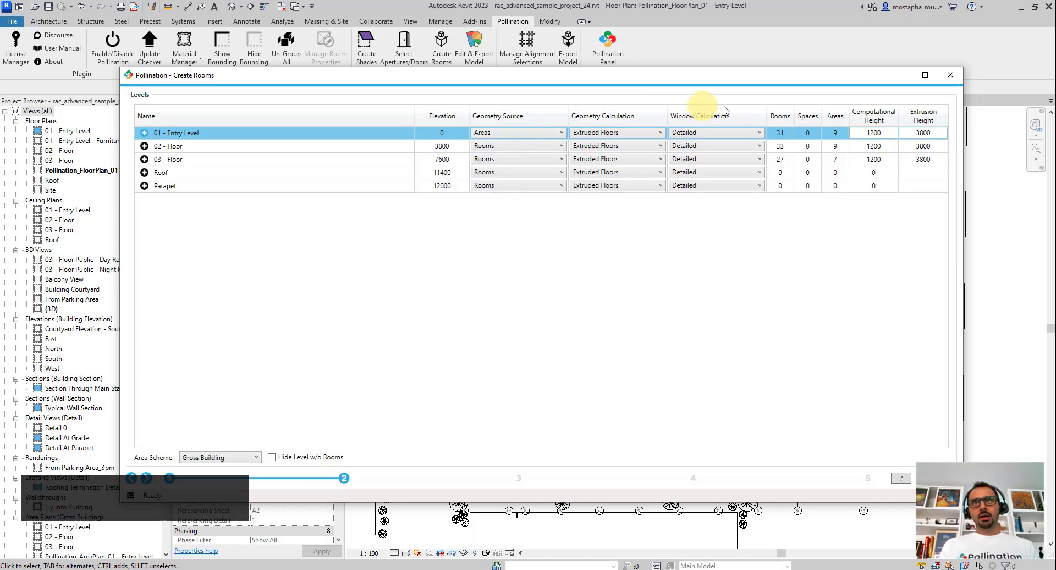
click(696, 134)
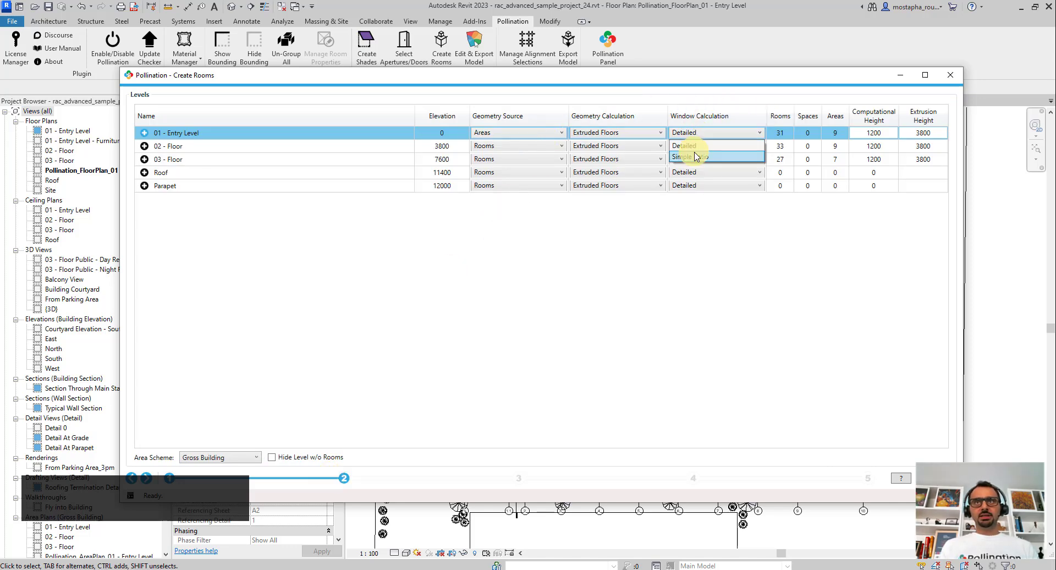
click(696, 157)
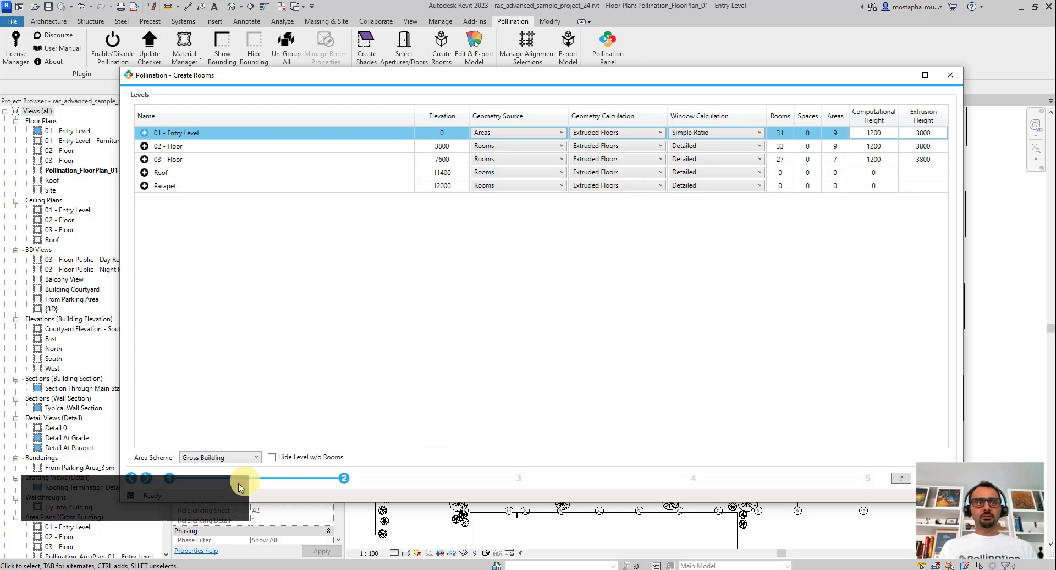
Step: Advance to the Room/Space Properties page again, select all areas and examine the Simple Ratio windows in the 3D preview
click(150, 482)
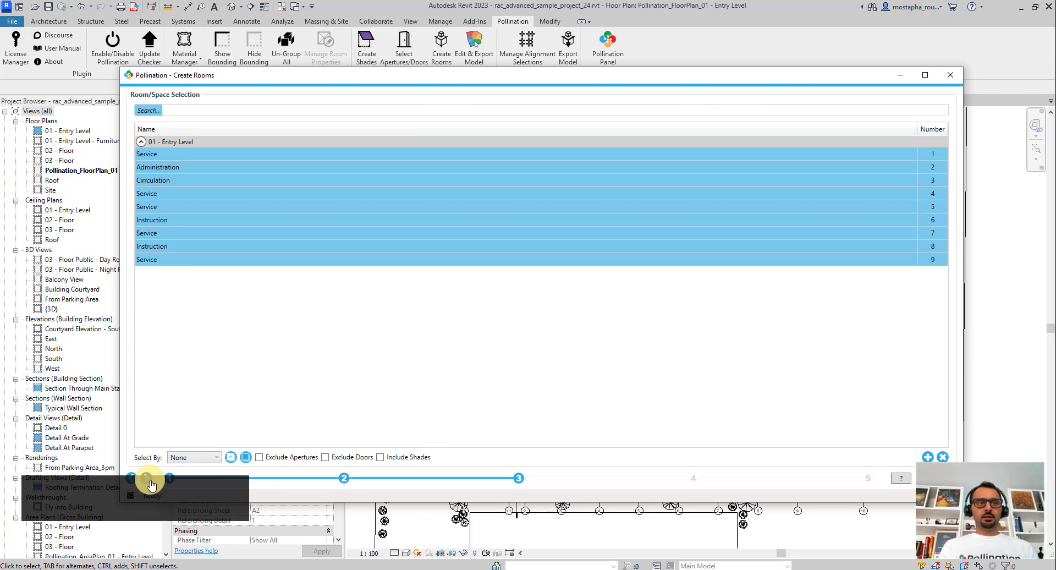
click(151, 482)
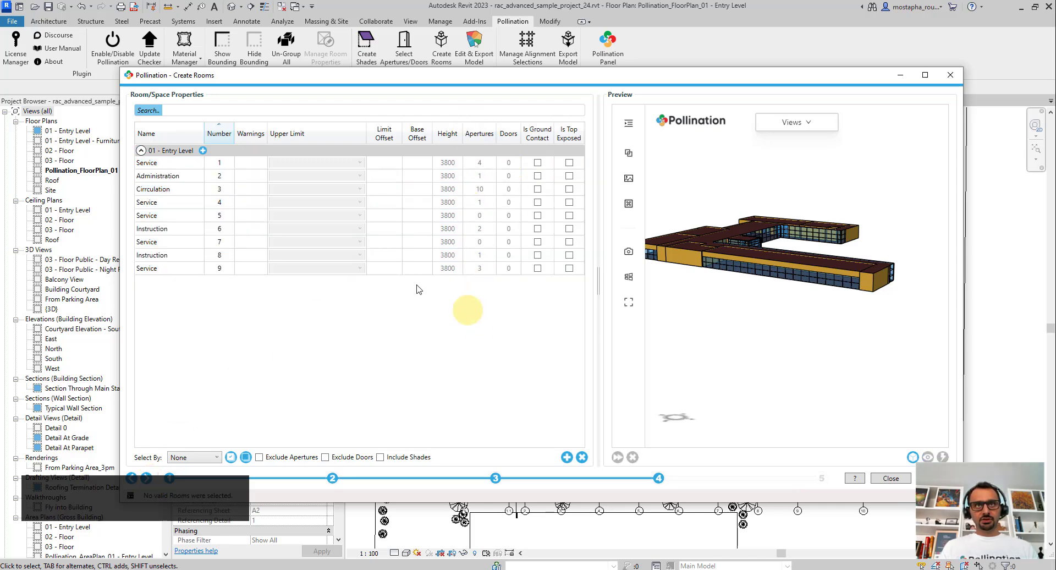
click(173, 192)
key(ctrl+a)
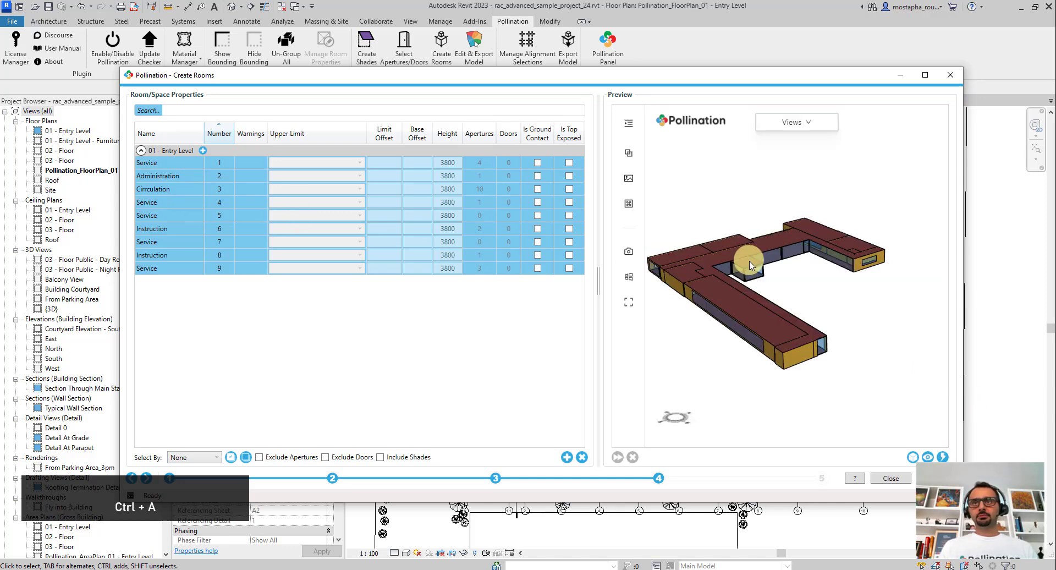
drag(715, 314, 873, 332)
drag(753, 332, 776, 342)
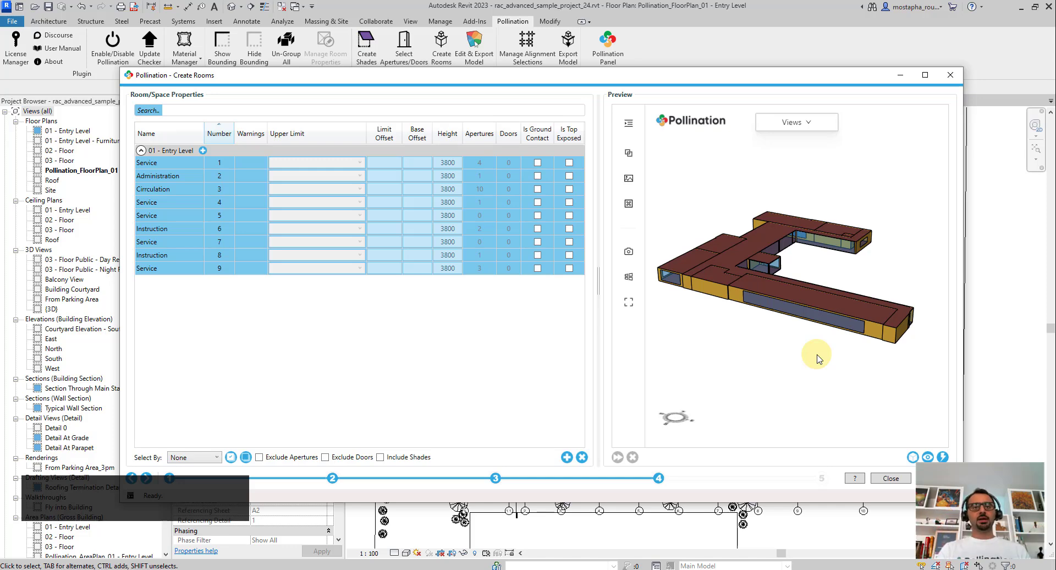
Step: Back on the Levels page, set 01 - Entry Level to geometry source Rooms and window calculation Detailed
click(332, 478)
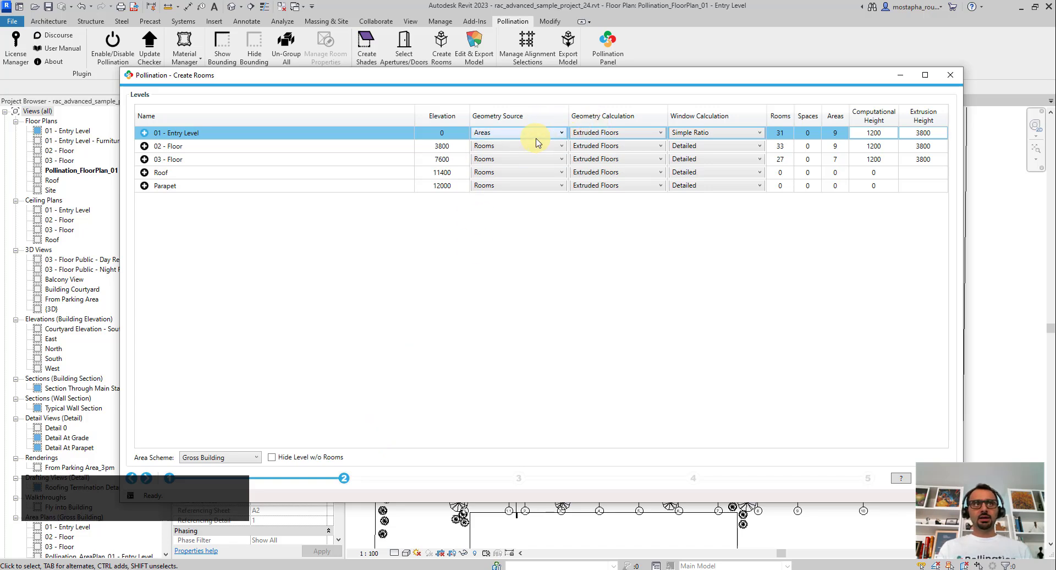
click(538, 137)
click(514, 155)
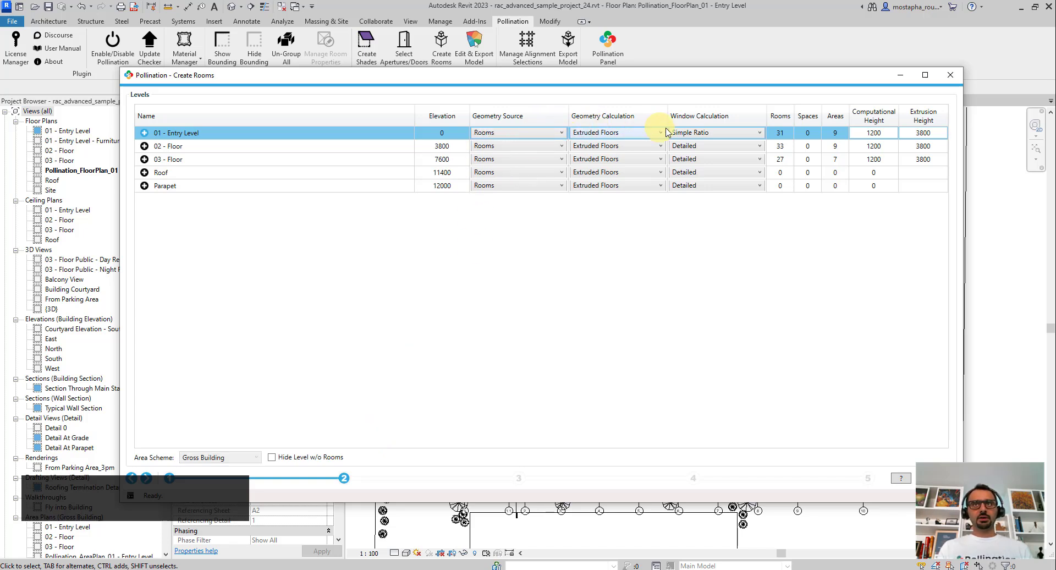
click(700, 133)
click(698, 148)
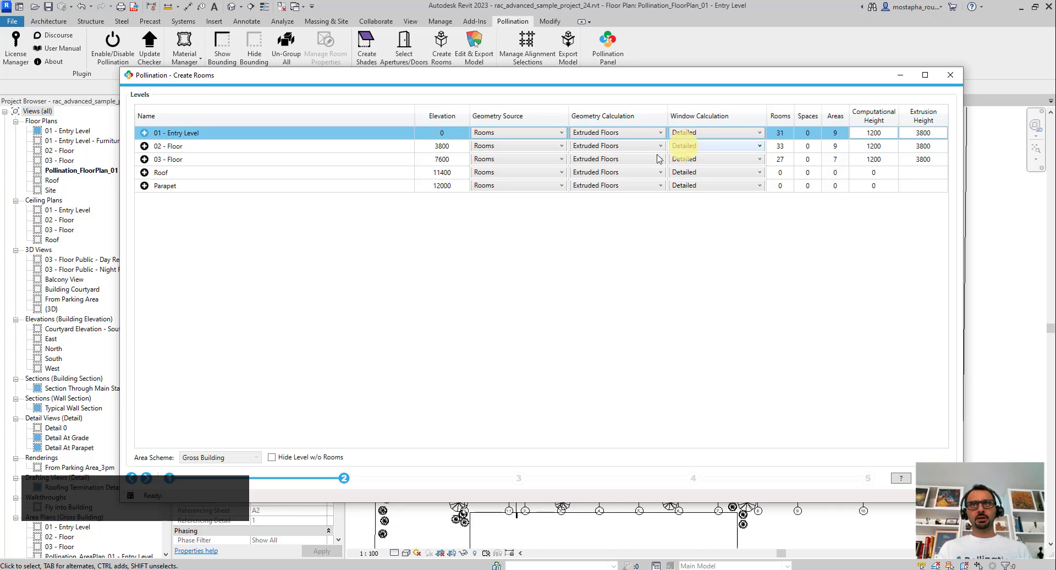
Step: Create a Pollination floor plan for the 02 - Floor level
click(317, 148)
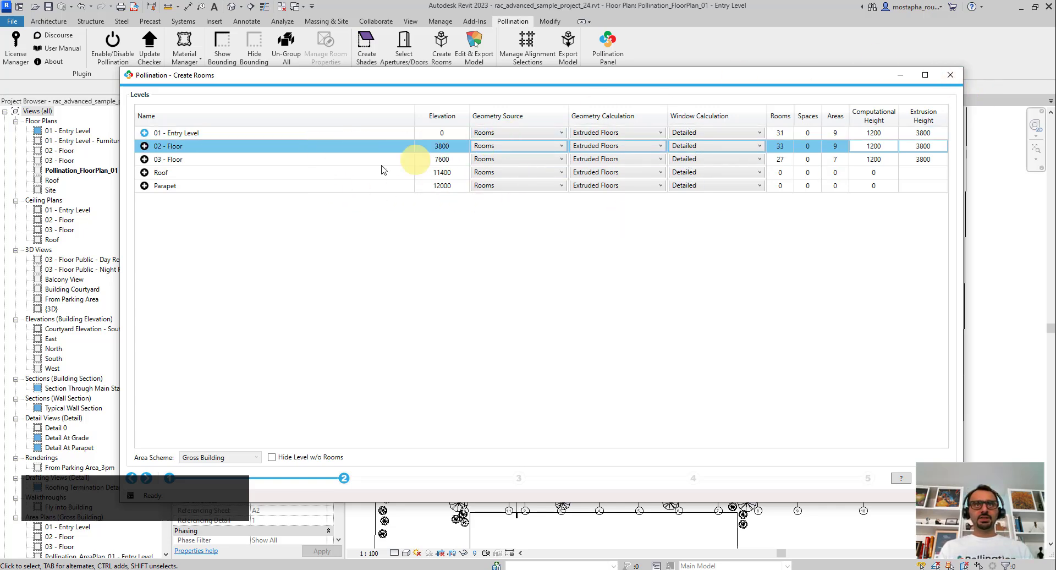
click(144, 146)
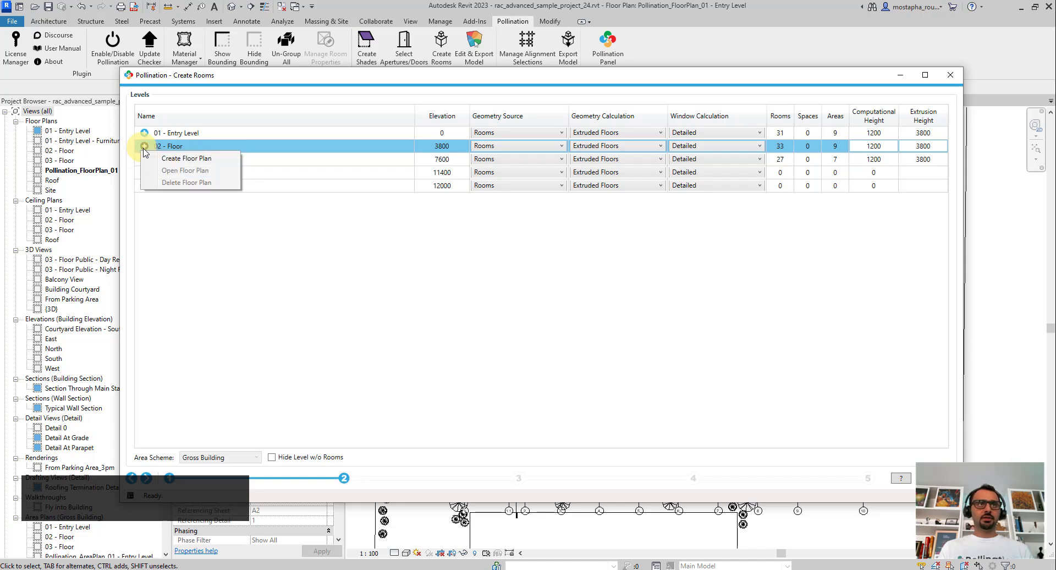
click(163, 160)
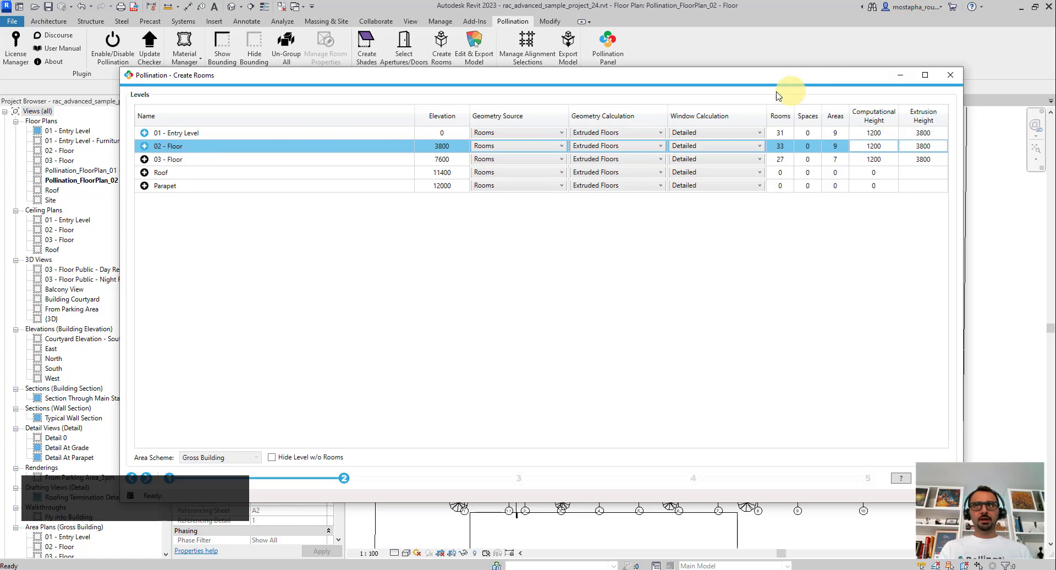
Step: Clear the Create Rooms window off the new 02 - Floor plan, centre the building and show Revit's room and area tools
drag(773, 81, 698, 423)
scroll(601, 189, down, 3)
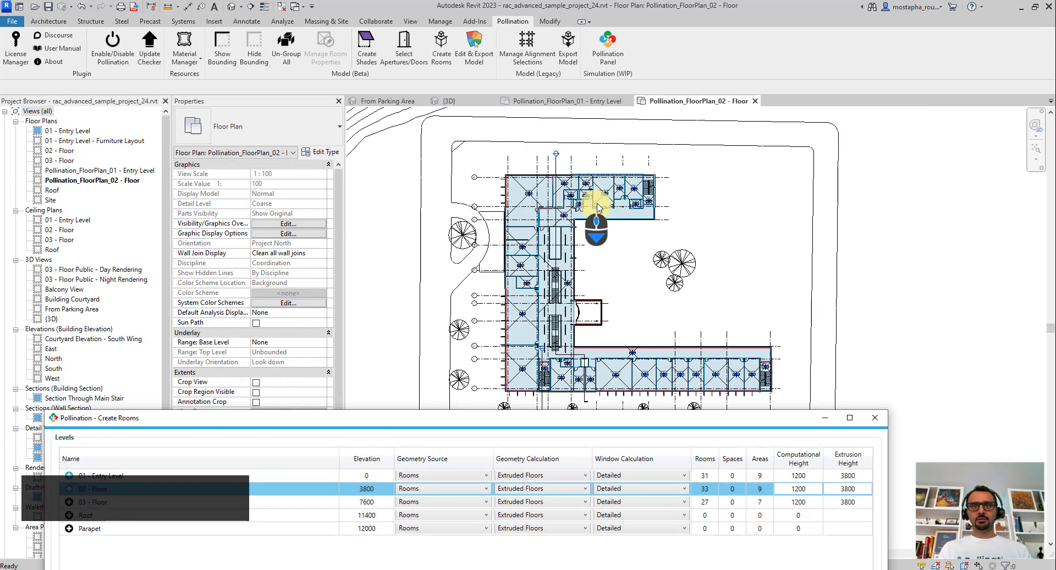
scroll(618, 236, up, 2)
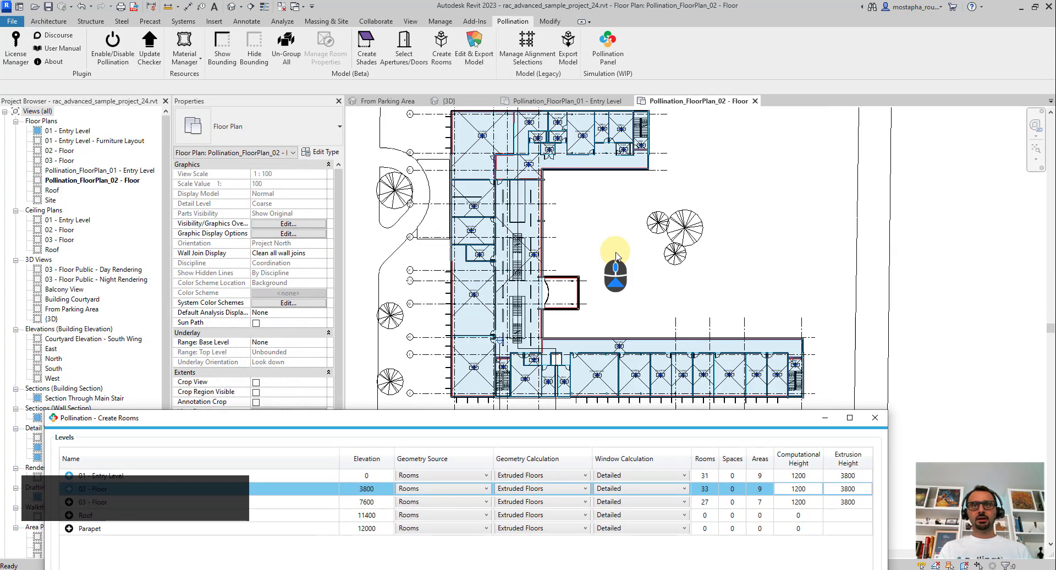
click(590, 222)
middle_drag(621, 220, 597, 235)
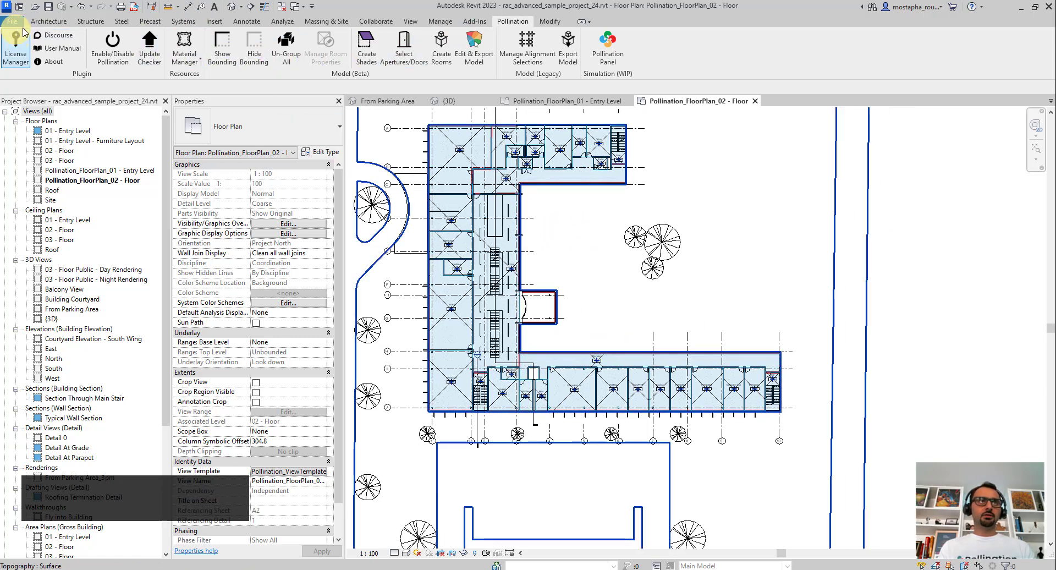
click(48, 21)
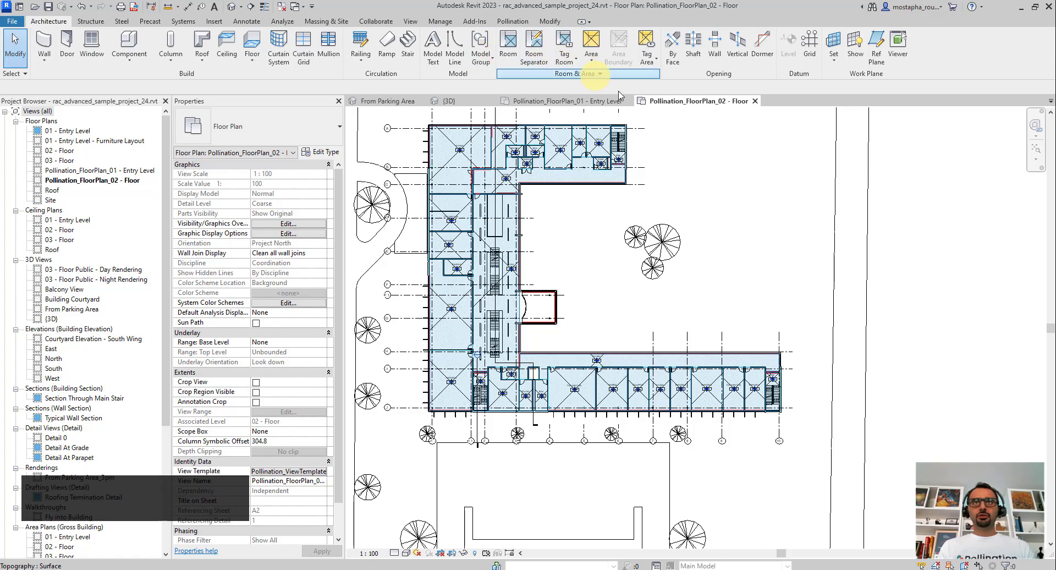
Step: Place Revit rooms automatically in all enclosed, unassigned spaces of the 02 - Floor plan and finish the Room command
click(507, 55)
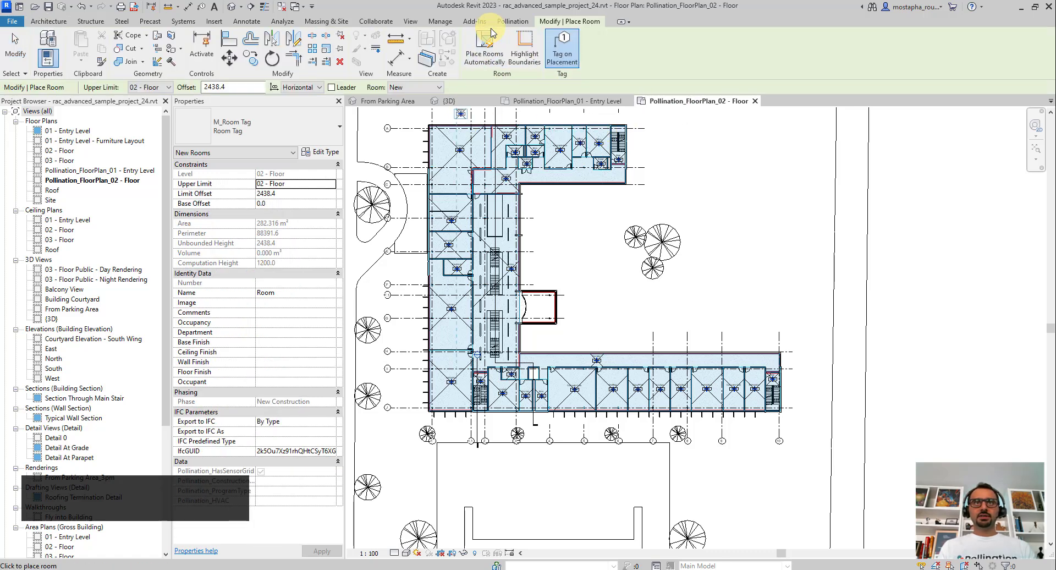
click(492, 54)
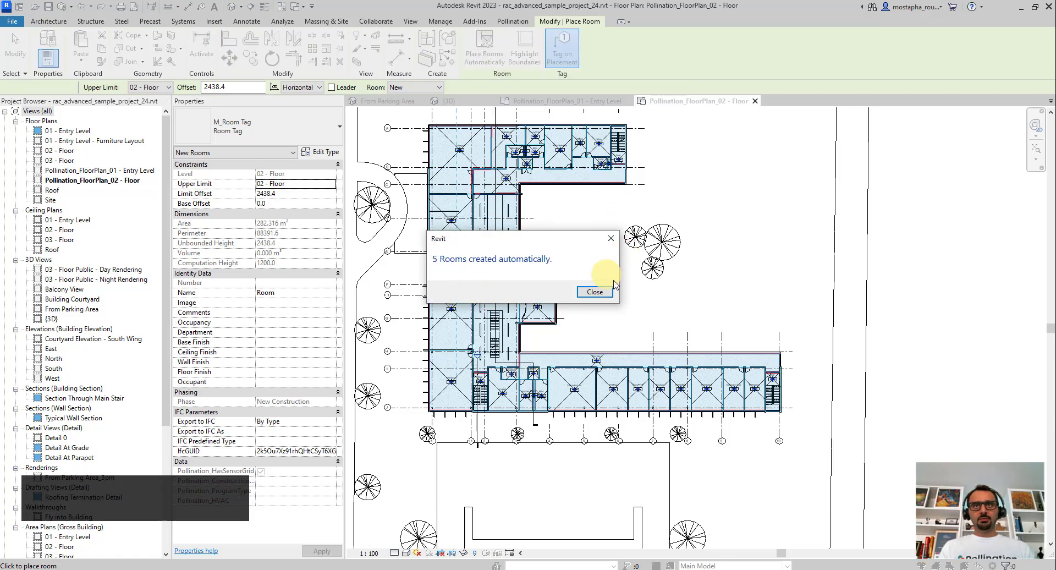
click(594, 292)
key(Escape)
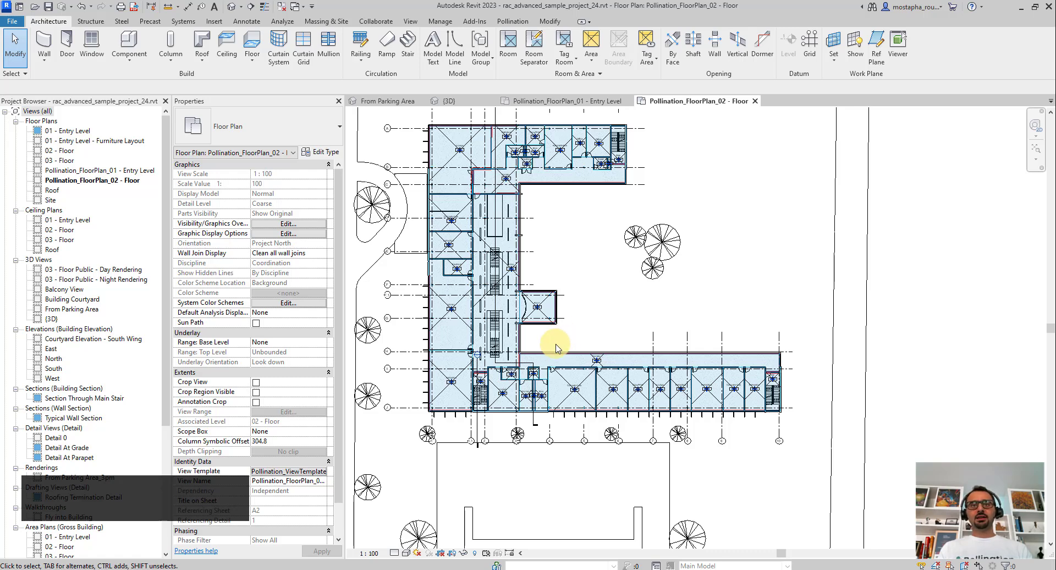
Step: Delete the automatically placed room 239 in the small bay projecting from the lobby into the courtyard
scroll(556, 348, up, 5)
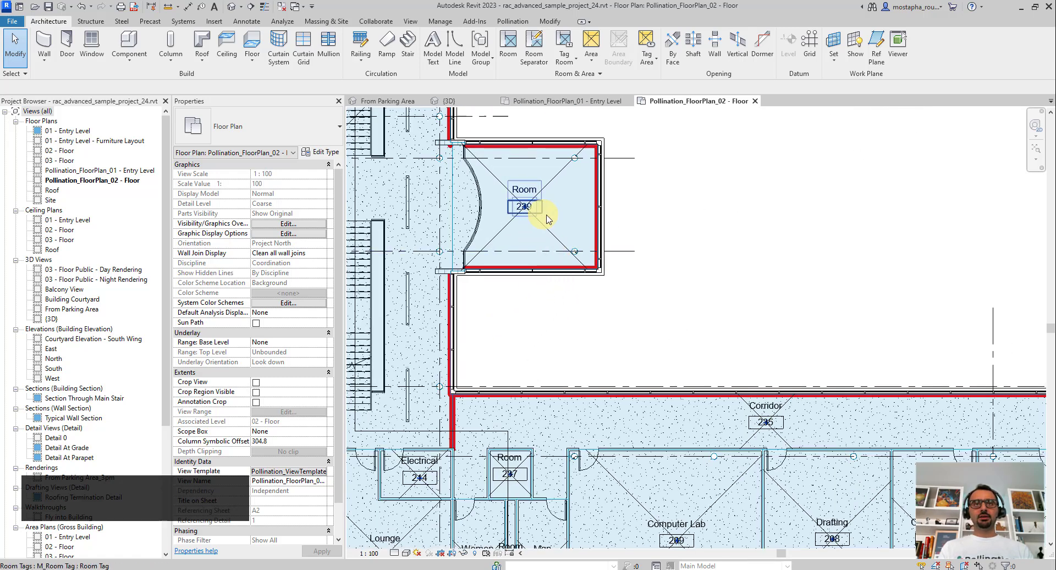
click(543, 230)
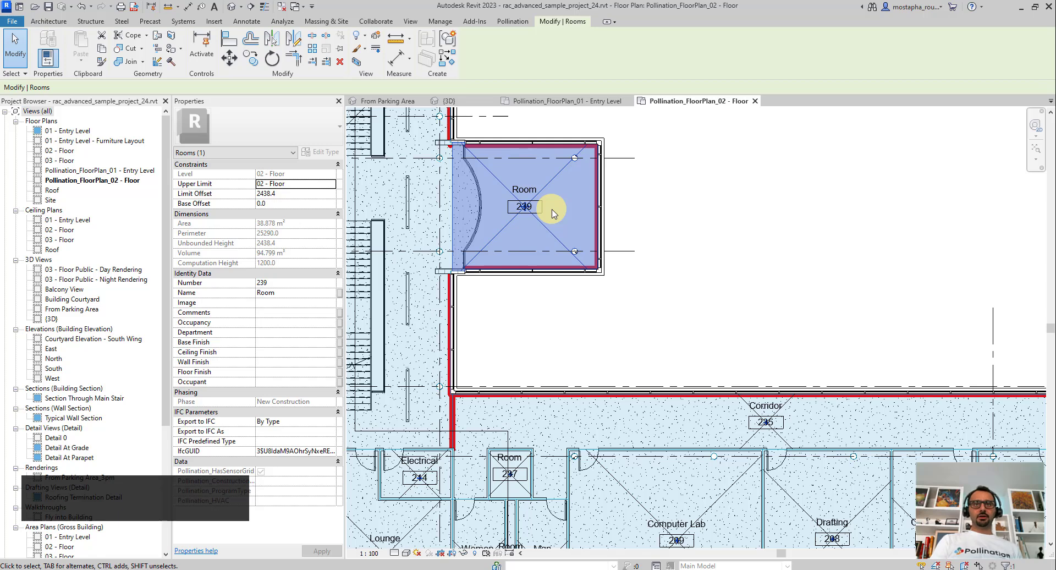
key(Delete)
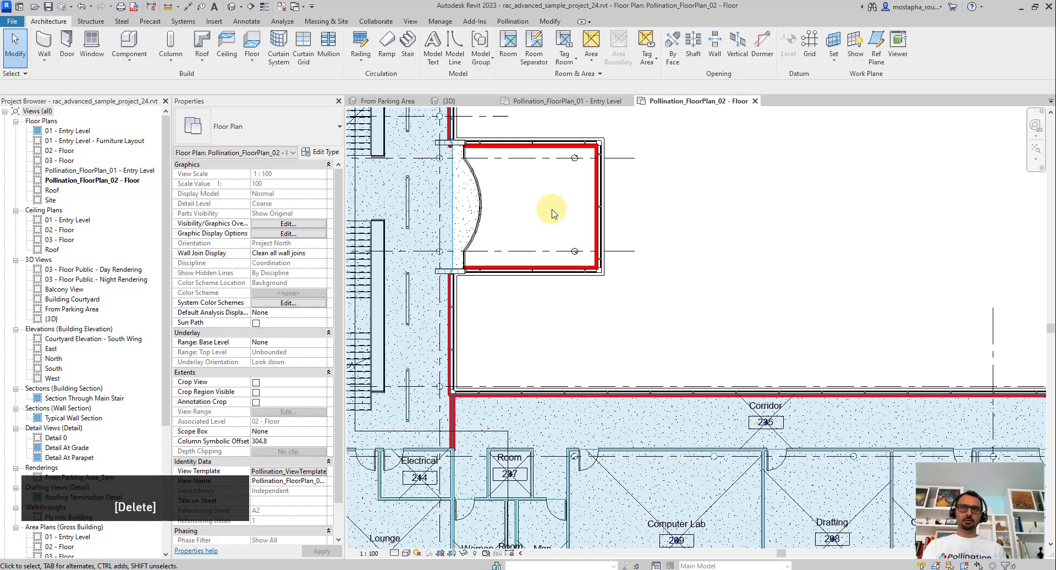
Step: Examine the room boundaries on the 02 - Floor plan, especially the storefront wall corners and columns around Corridor 234
scroll(643, 289, down, 5)
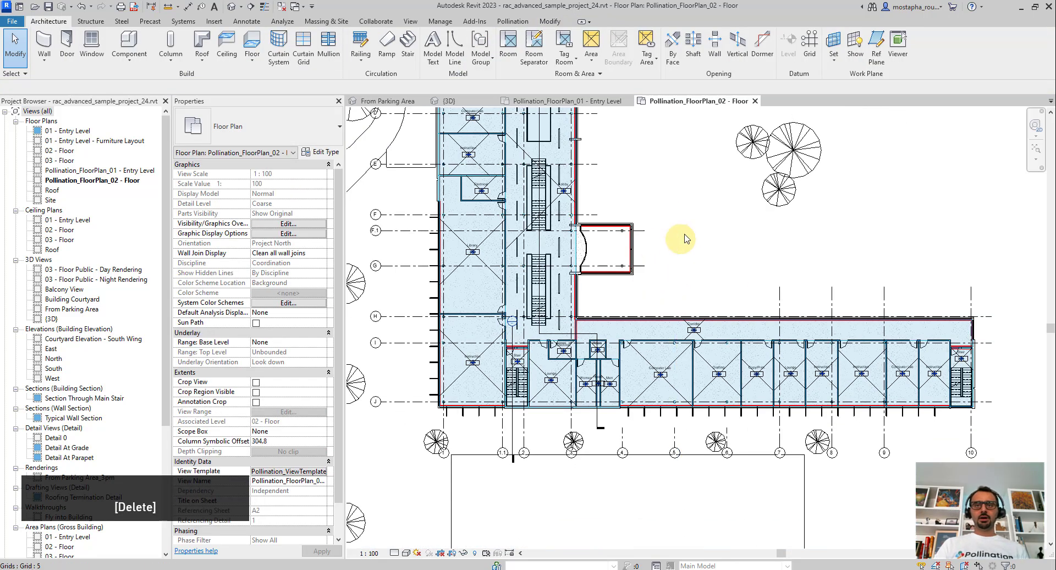
middle_drag(753, 246, 710, 315)
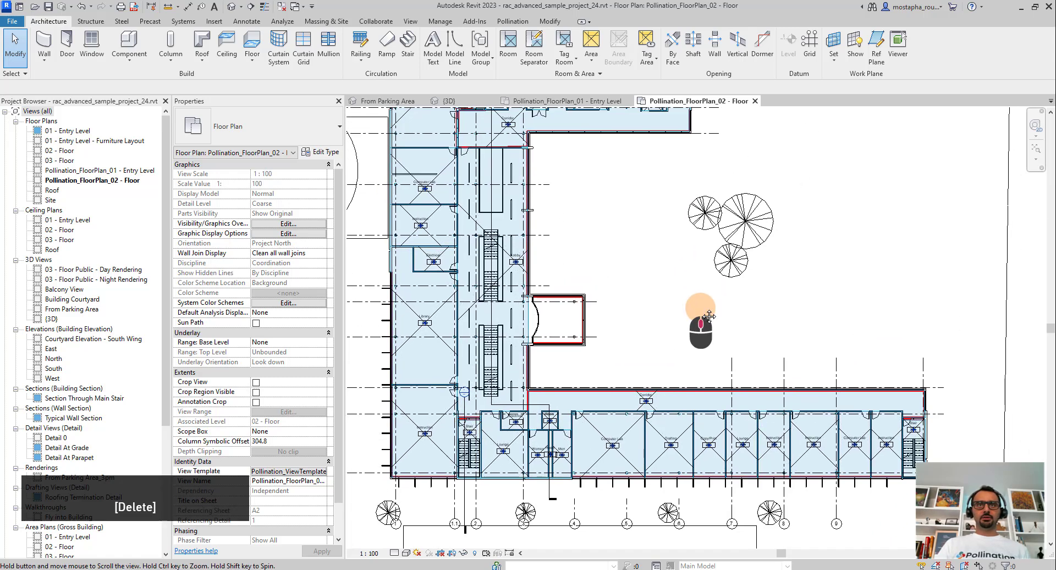
scroll(712, 330, down, 3)
scroll(538, 156, up, 4)
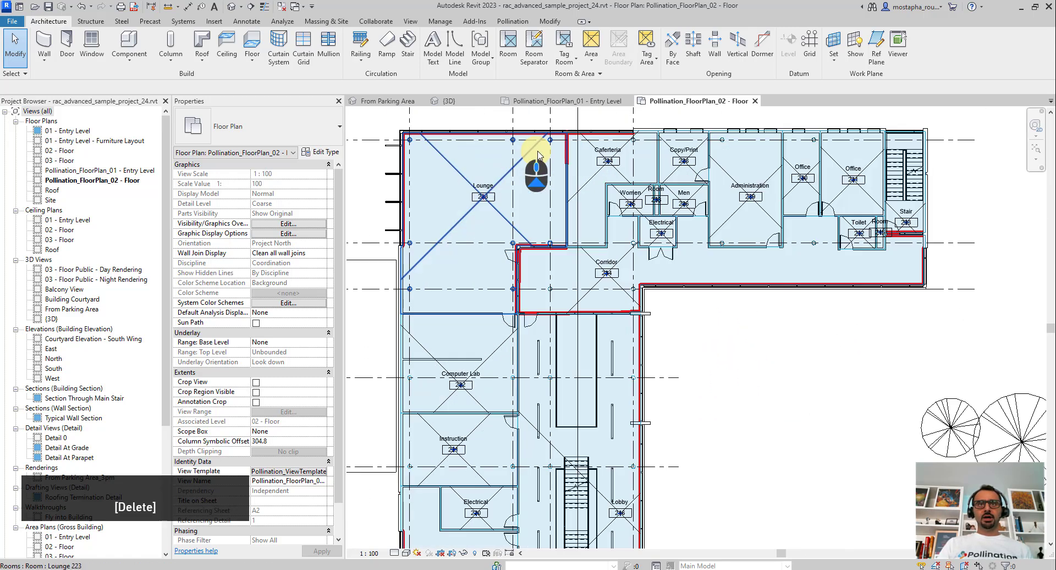
scroll(496, 282, up, 8)
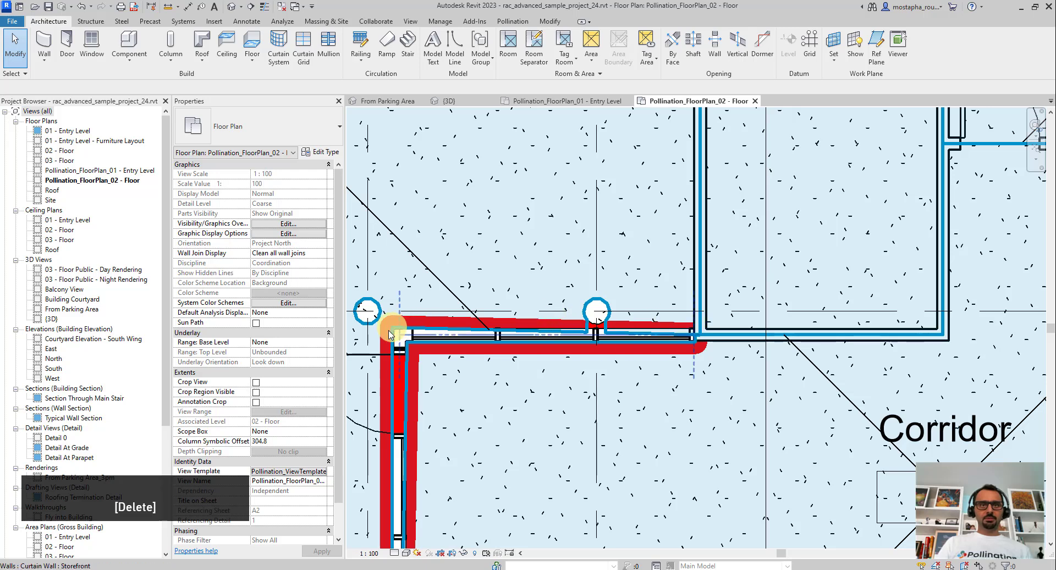
scroll(528, 220, down, 3)
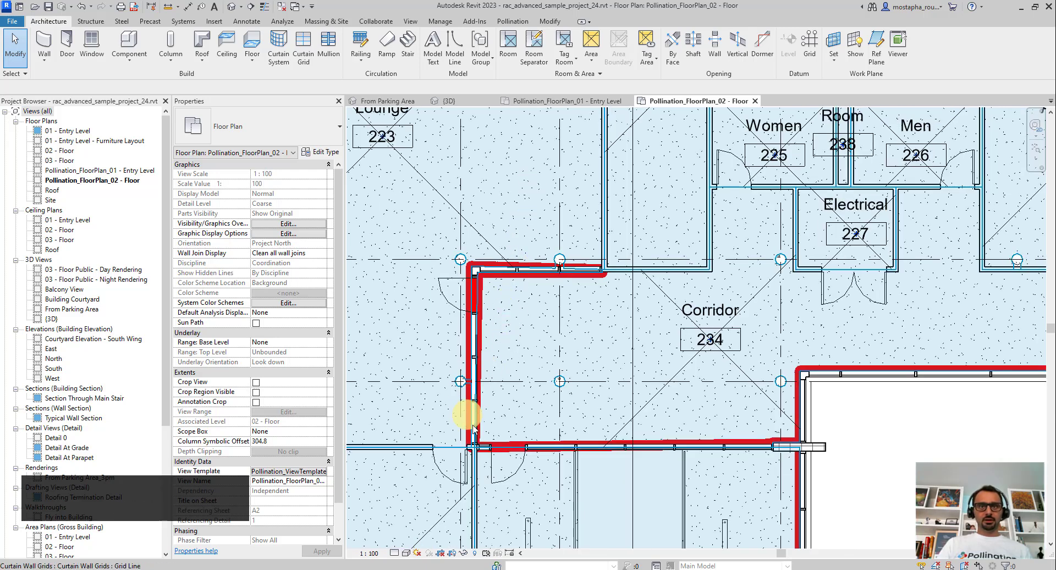
scroll(450, 330, up, 3)
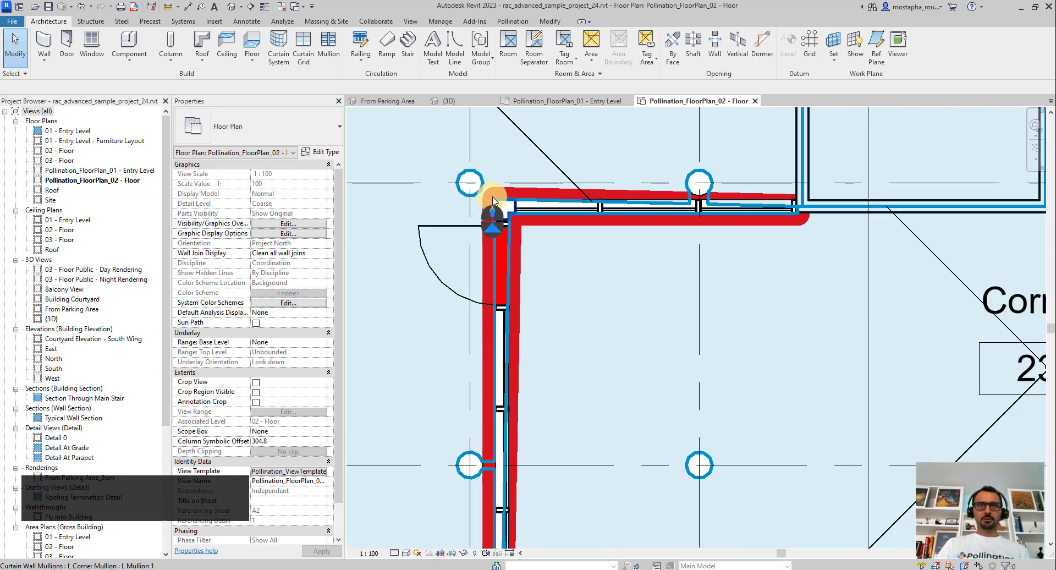
scroll(491, 224, down, 4)
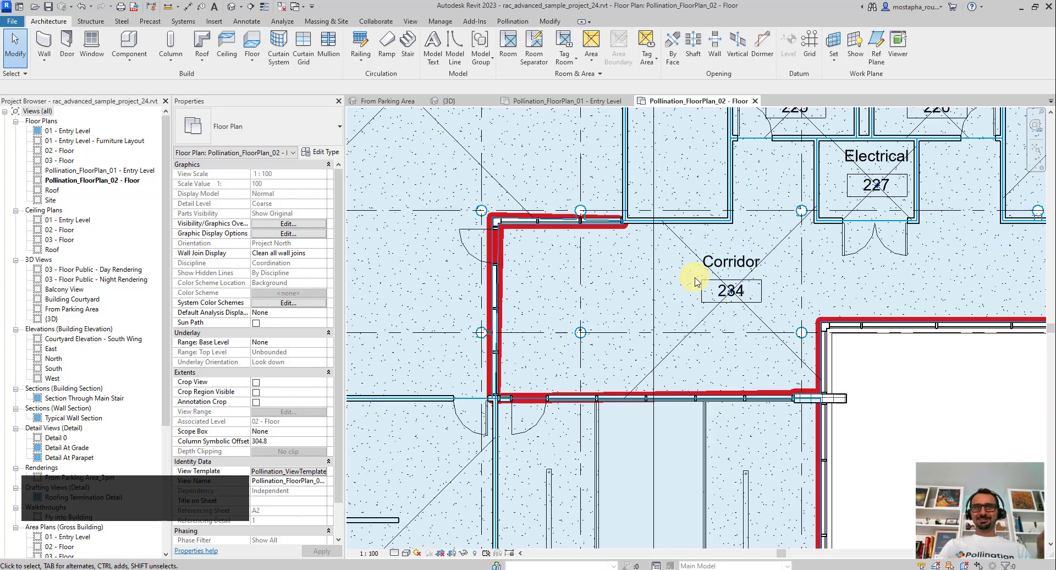
scroll(555, 231, up, 3)
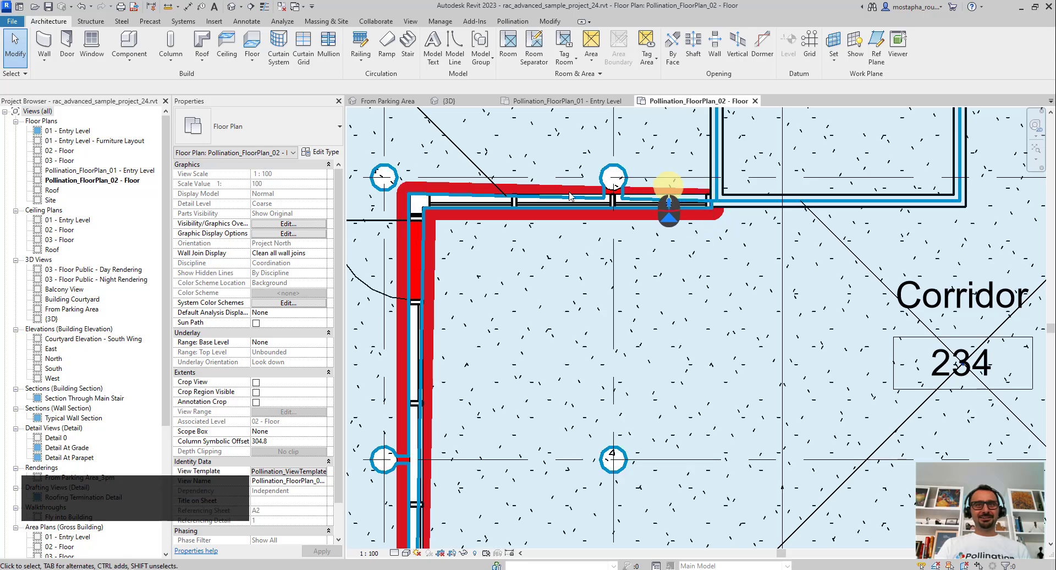
scroll(530, 250, down, 5)
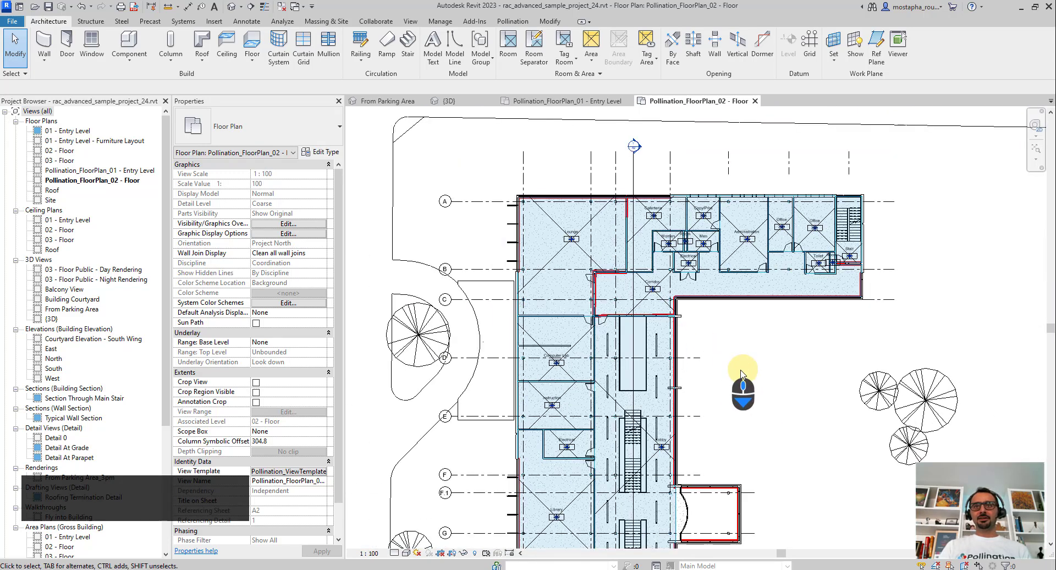
middle_drag(777, 354, 691, 248)
scroll(668, 310, down, 2)
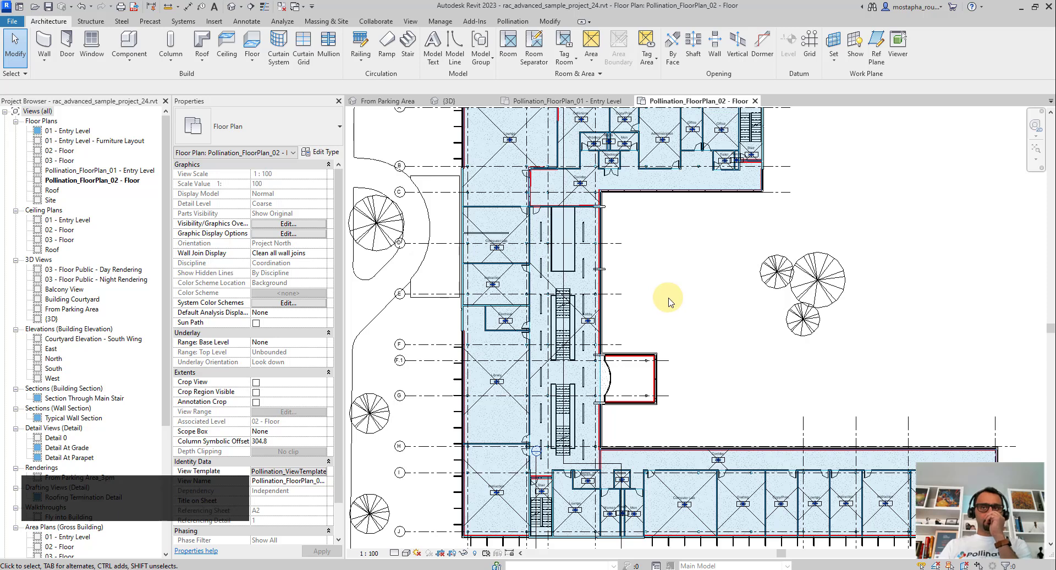
scroll(668, 297, down, 2)
middle_drag(678, 278, 665, 265)
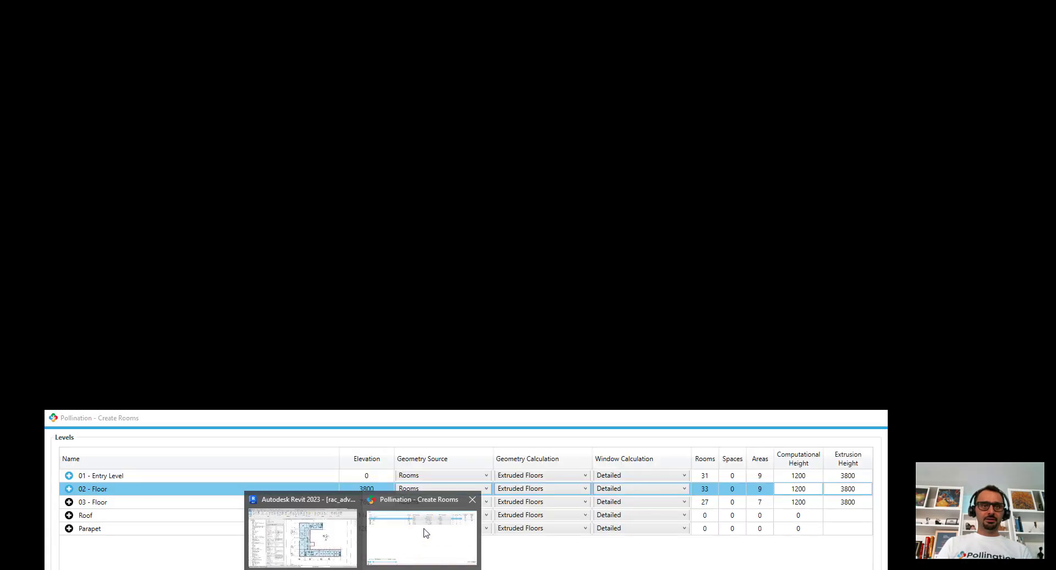
Step: Bring back the Create Rooms window and advance from Levels through Room/Space Selection to Room/Space Properties for 02 - Floor
click(421, 531)
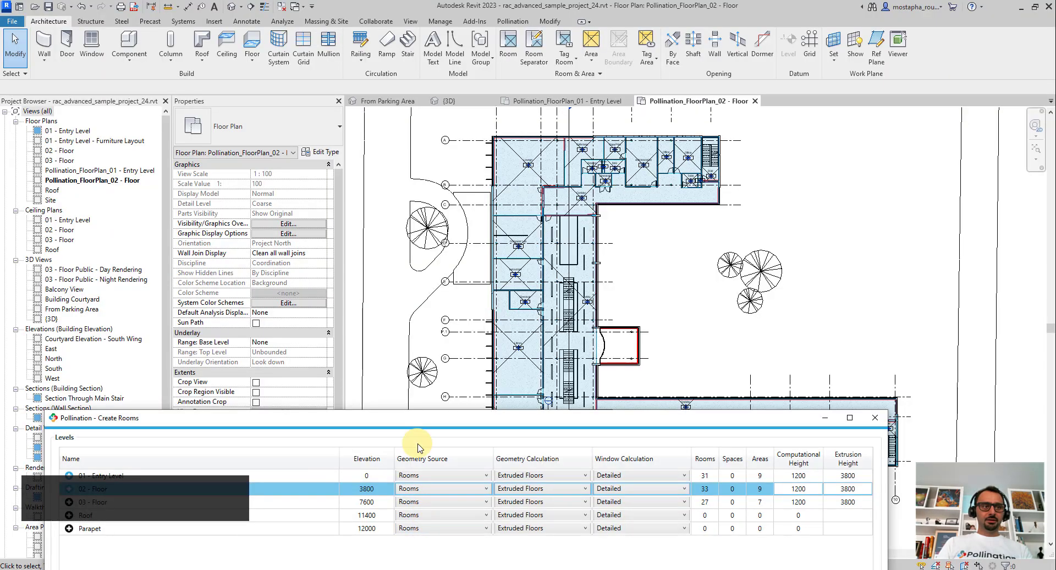
drag(460, 424, 524, 24)
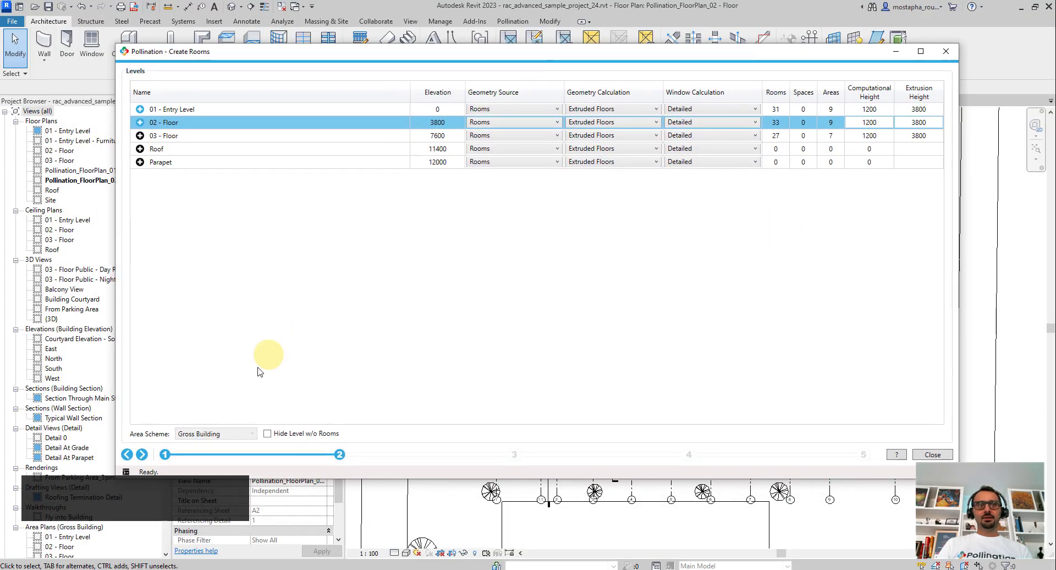
click(142, 455)
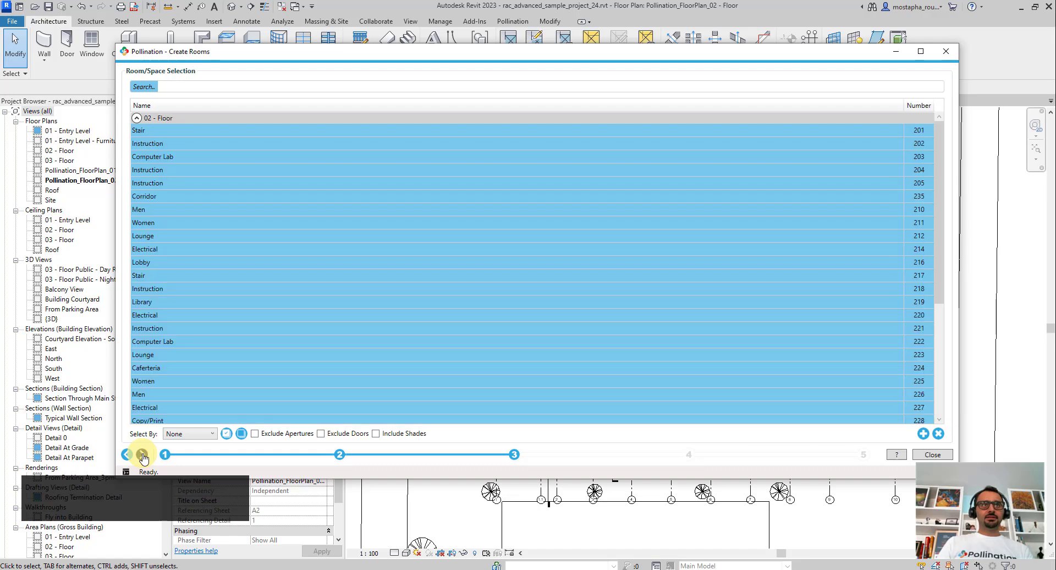
click(142, 455)
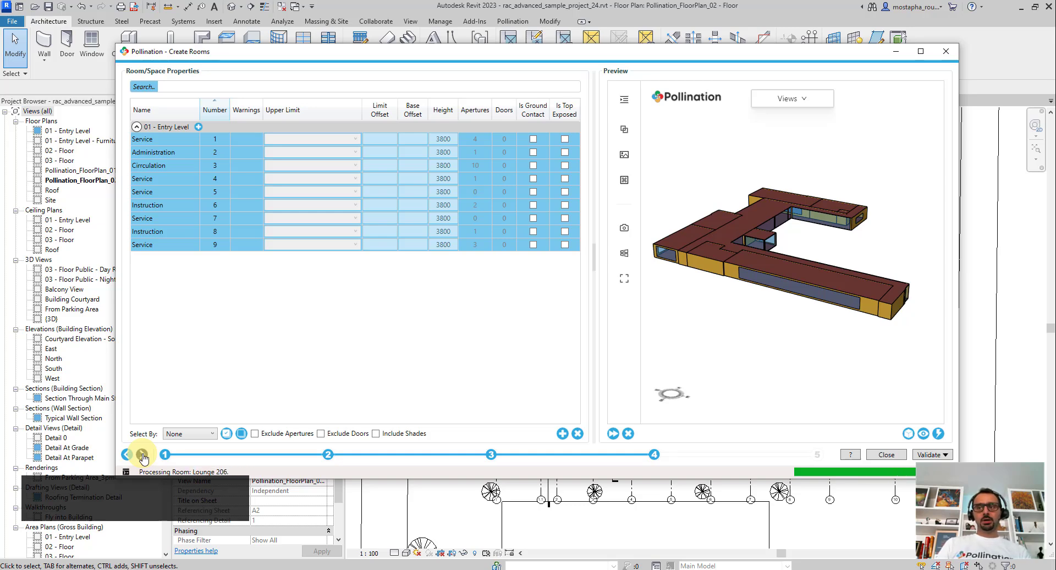
Step: Select all 02 - Floor rooms and generate their 3D preview to inspect the extruded rooms and detailed windows
click(172, 298)
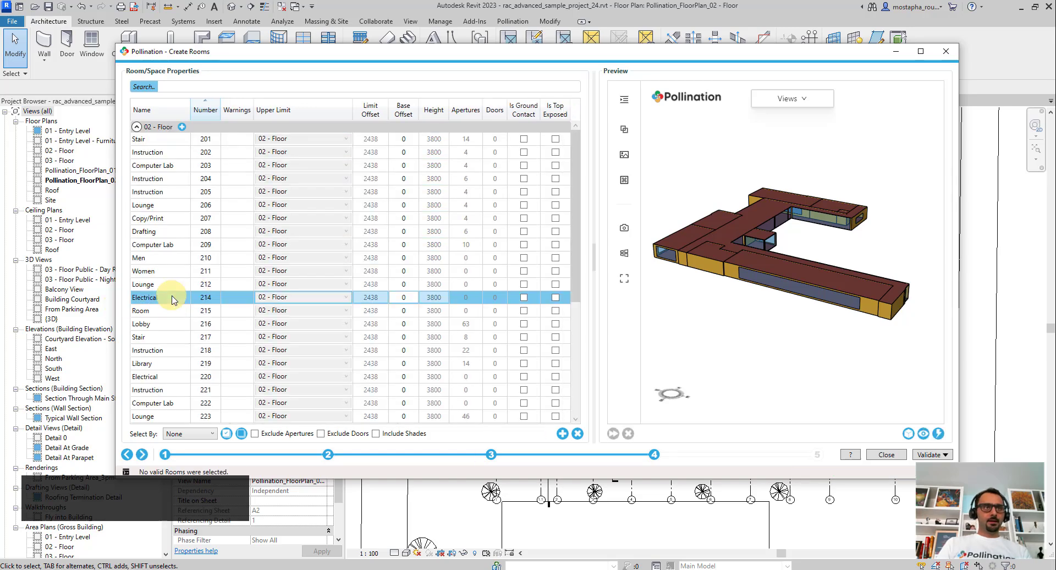
key(ctrl+a)
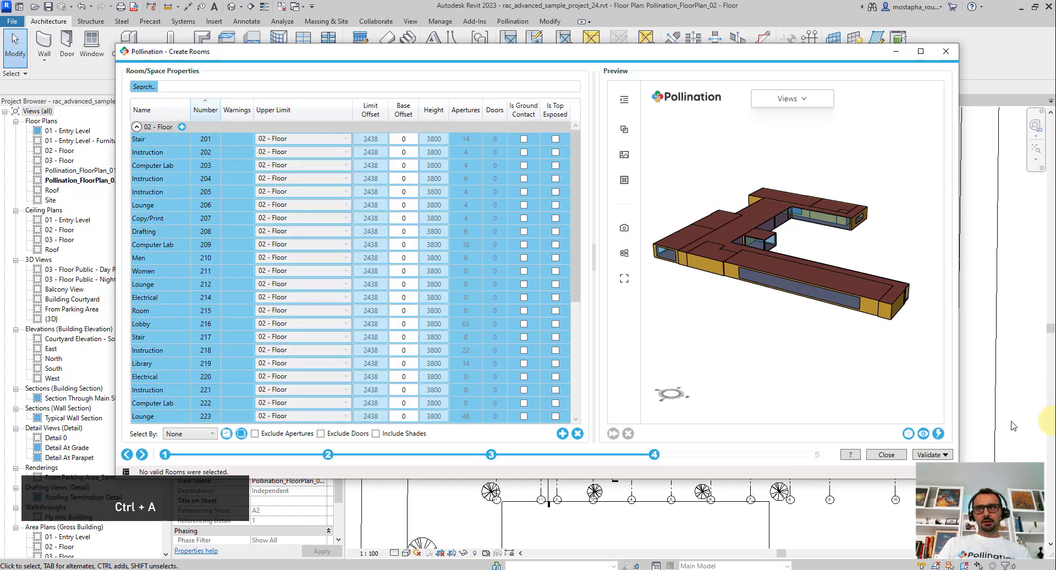
click(939, 434)
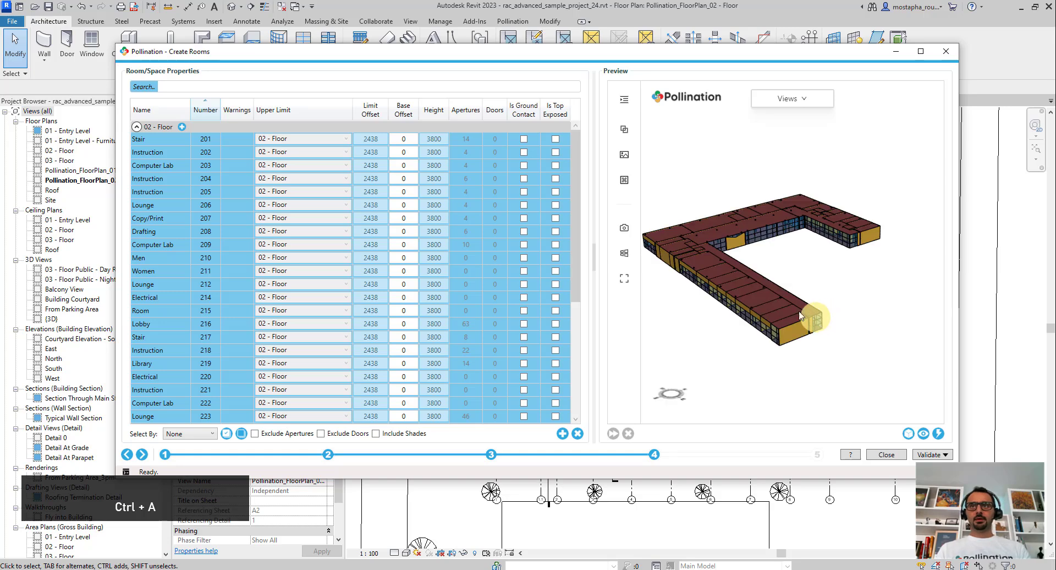
mouse_move(744, 300)
mouse_down()
mouse_move(768, 382)
mouse_move(889, 251)
mouse_move(694, 299)
mouse_move(705, 397)
mouse_move(730, 300)
mouse_up()
Step: Advance to the Building and Room Properties page and save a snapshot of the rooms named 02 - Floor
click(141, 454)
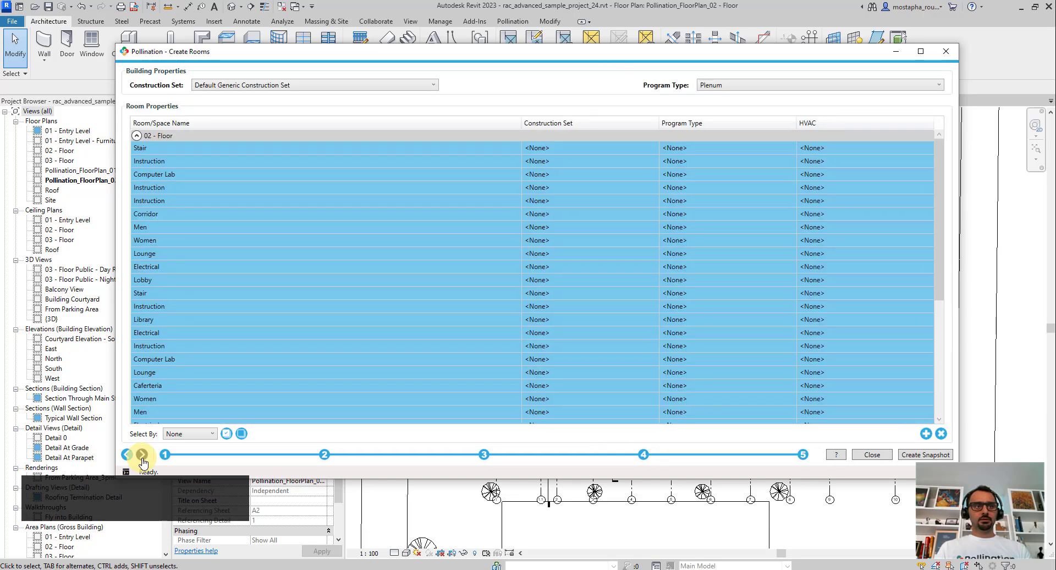
click(930, 455)
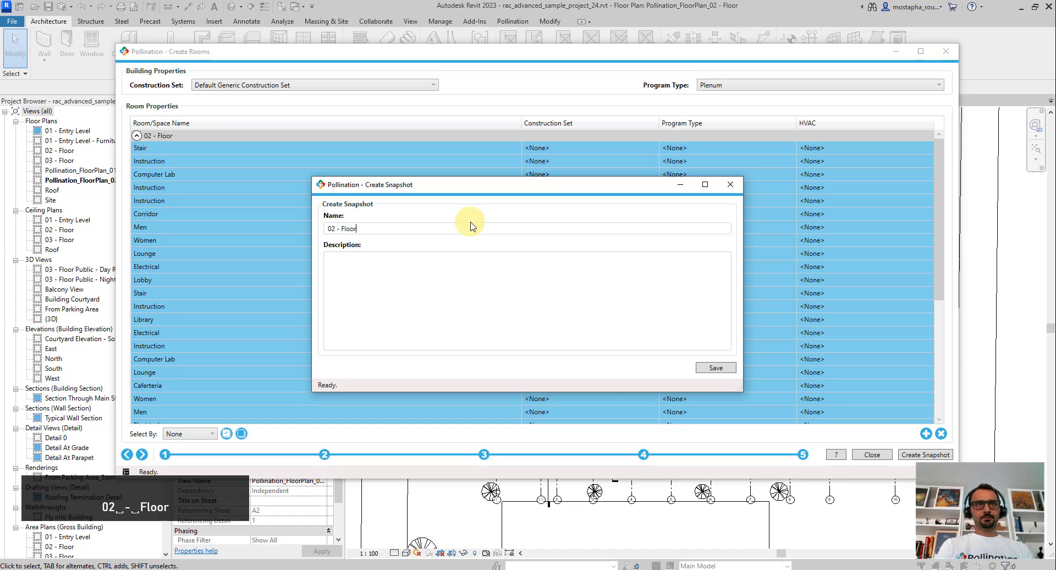
click(717, 368)
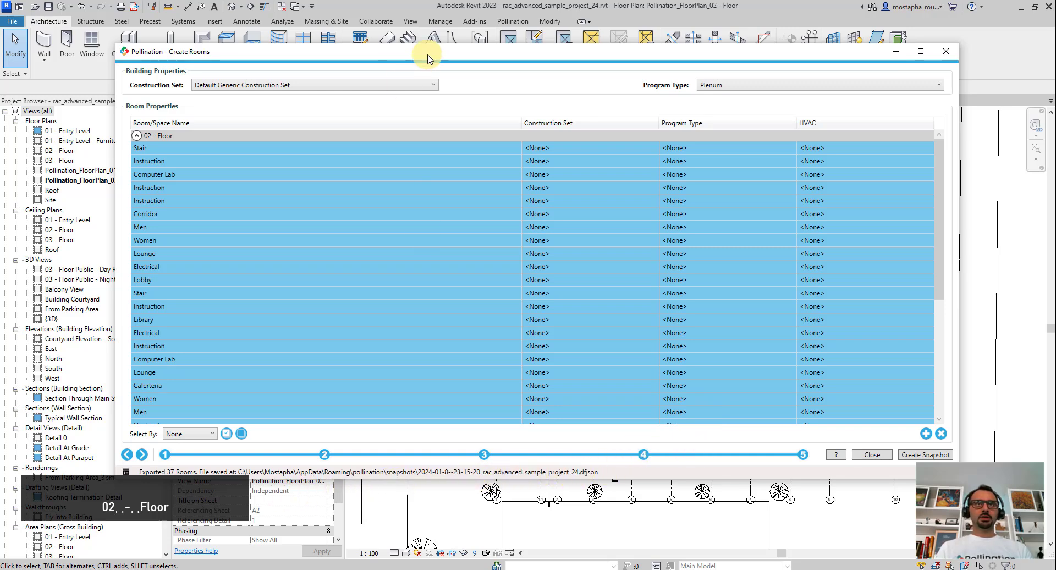
Step: Open Pollination's Model Editor and enlarge its window and snapshot list to view the 01 - Entry Level and 02 - Floor snapshots
drag(429, 58, 448, 147)
click(512, 21)
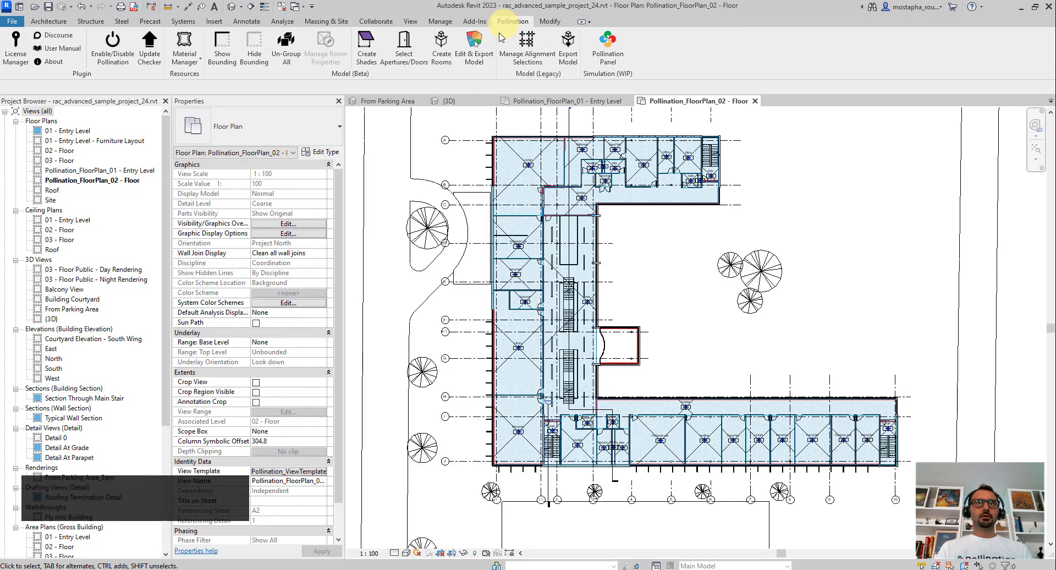
click(486, 50)
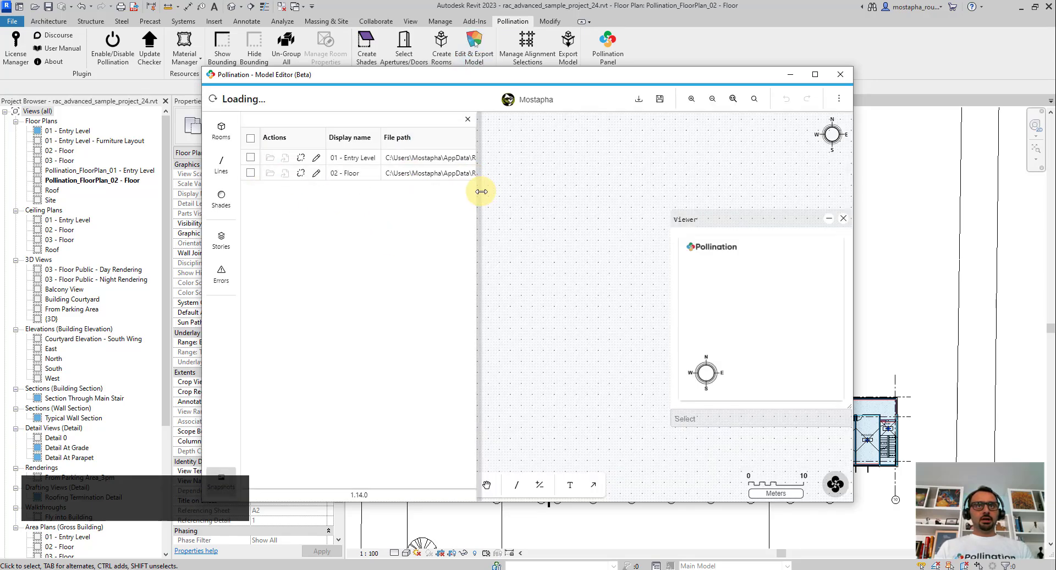
drag(480, 191, 528, 198)
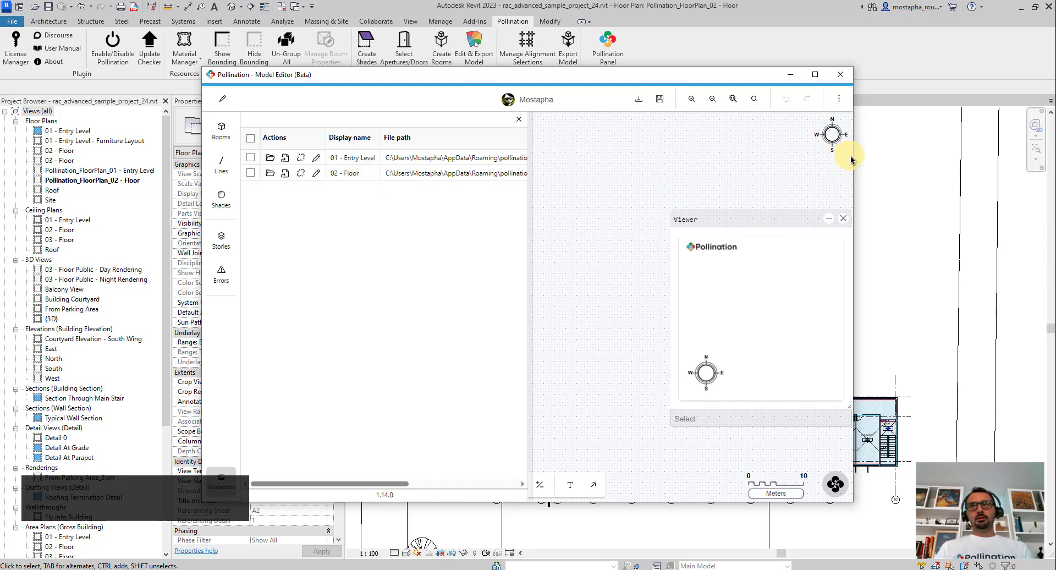
drag(853, 152, 950, 154)
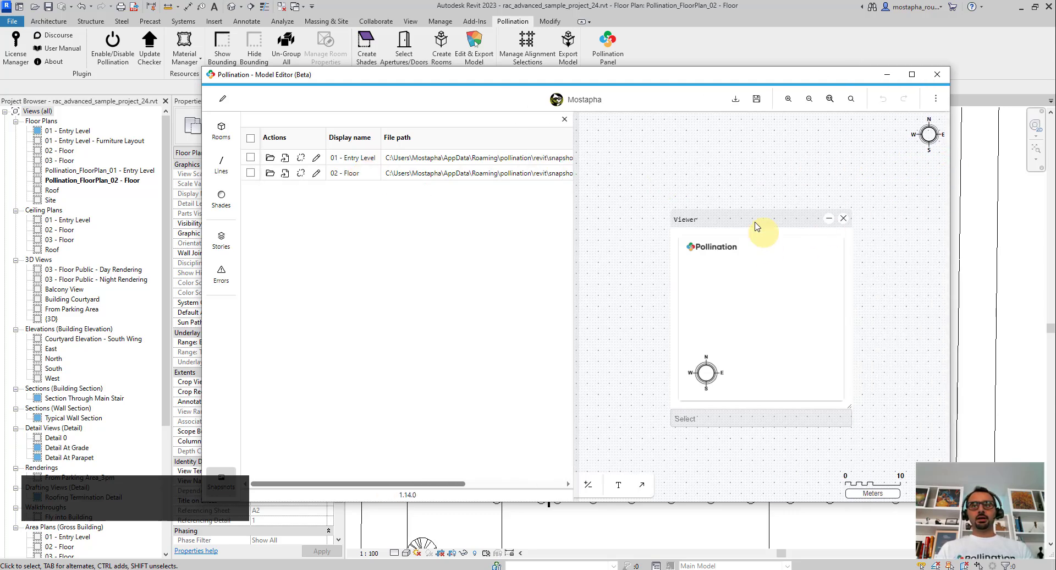
drag(768, 223, 811, 223)
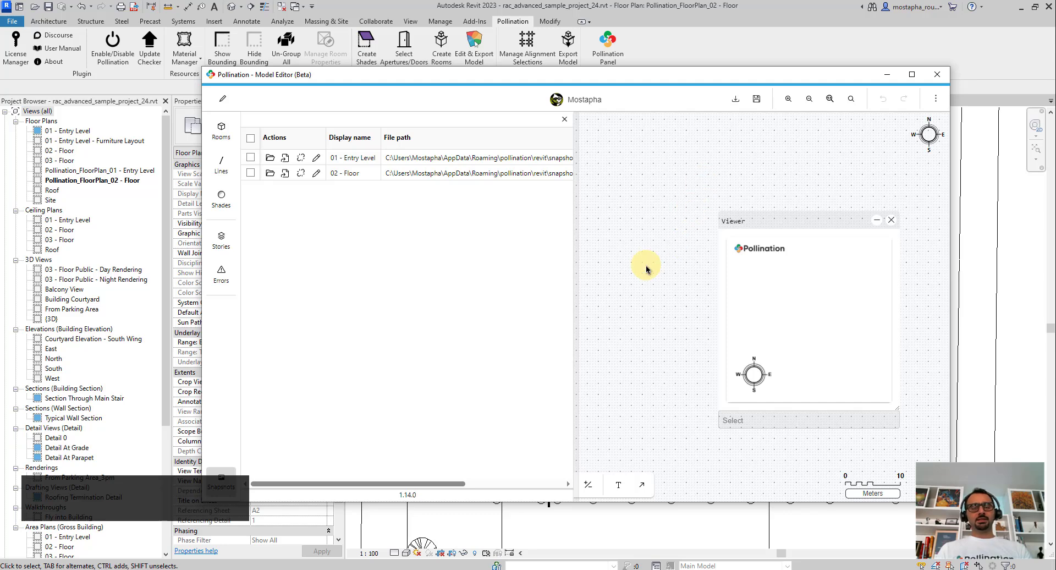
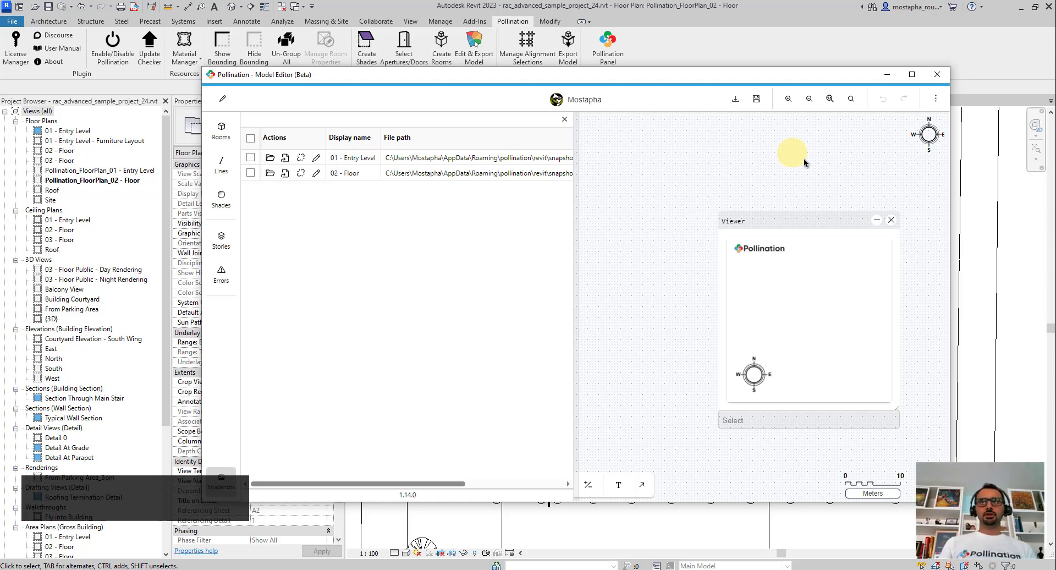
Step: Close the Model Editor and bring the Create Rooms window back to the front
click(936, 77)
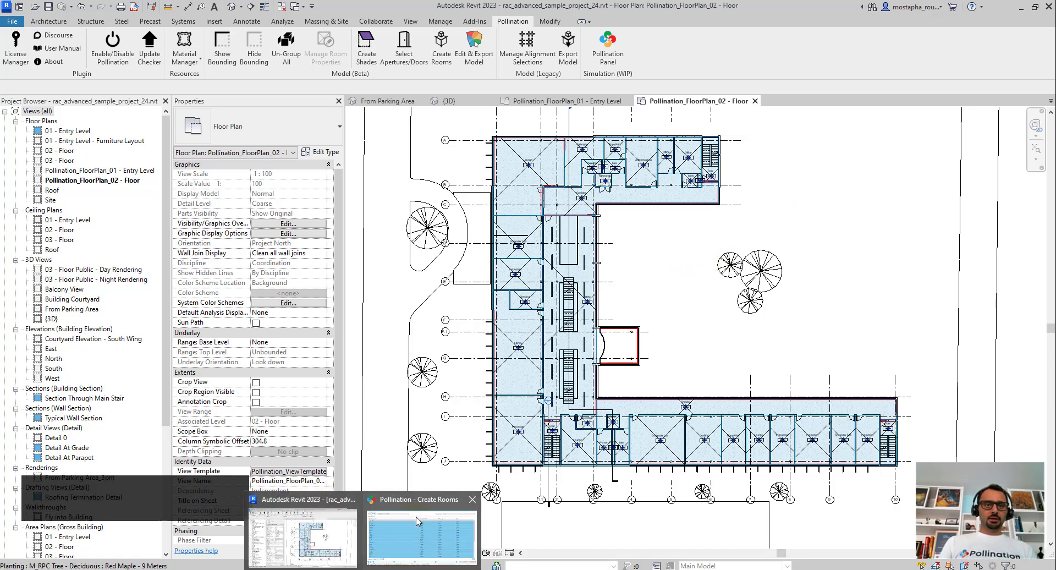
click(416, 517)
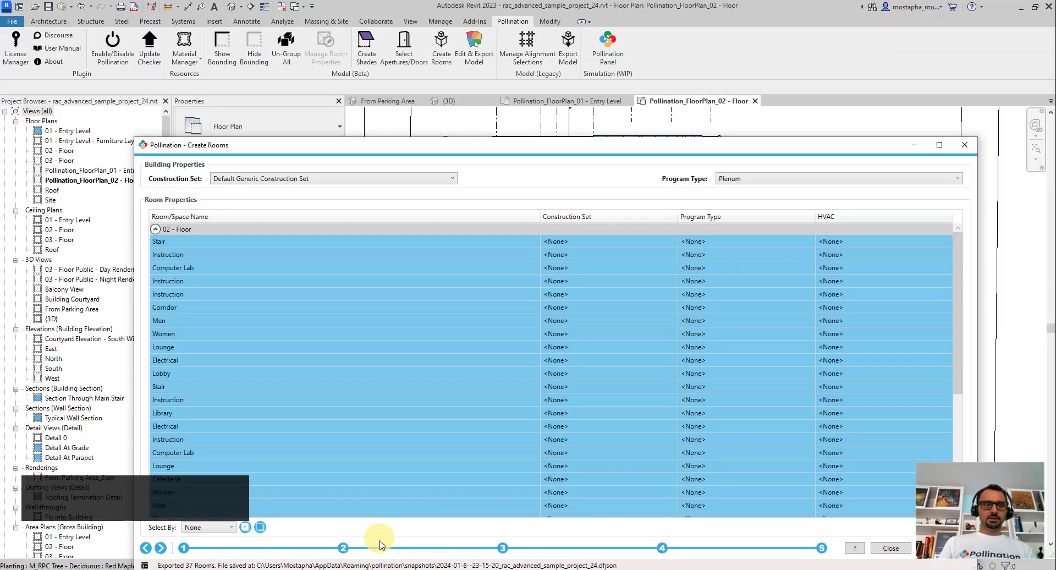
Step: Return to the Levels page, create a floor plan for 03 - Floor, and move the Create Rooms window down to reveal it
click(344, 547)
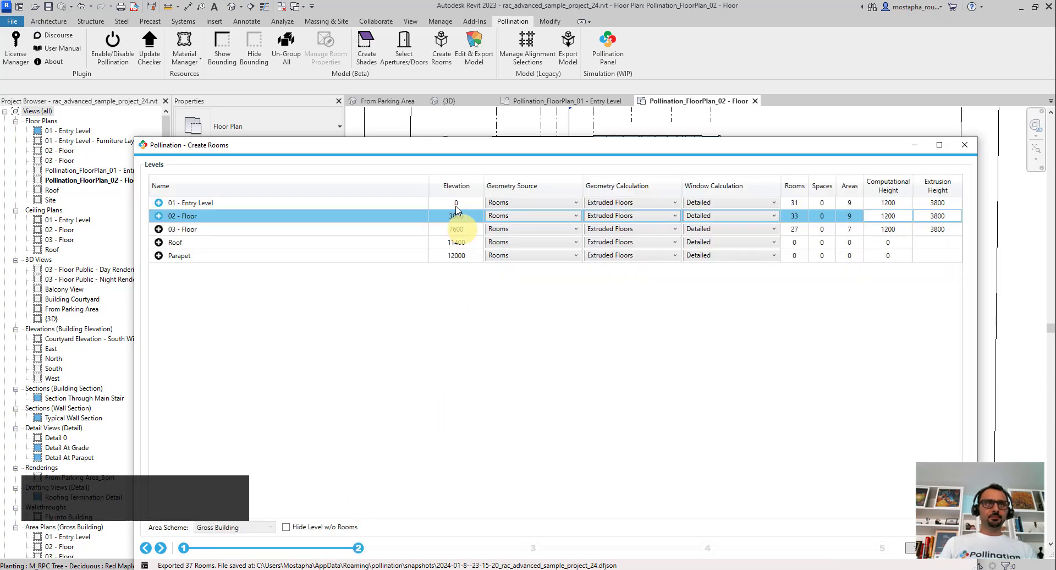
click(270, 230)
click(159, 230)
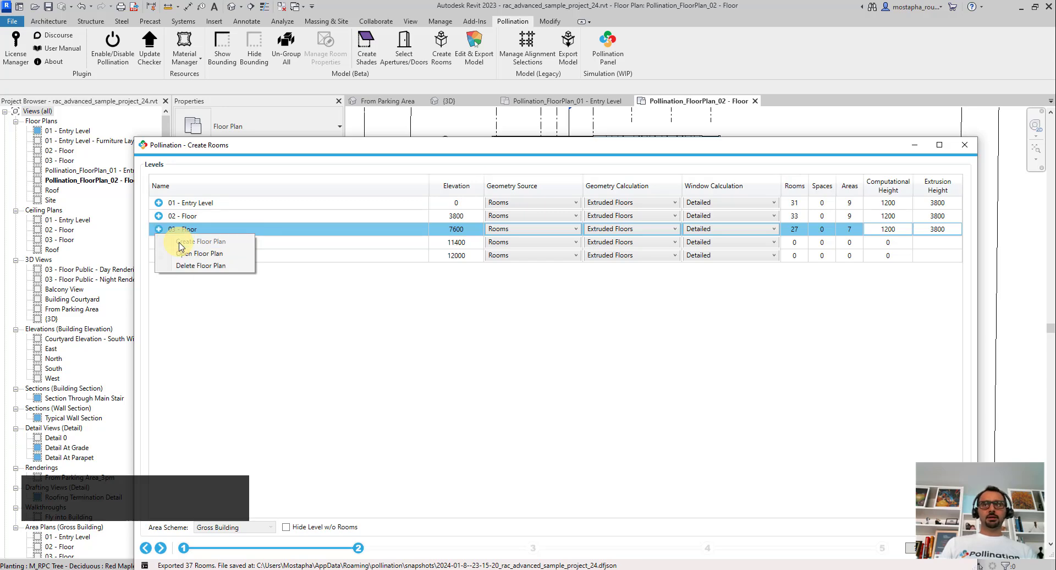
click(180, 243)
drag(418, 149, 422, 312)
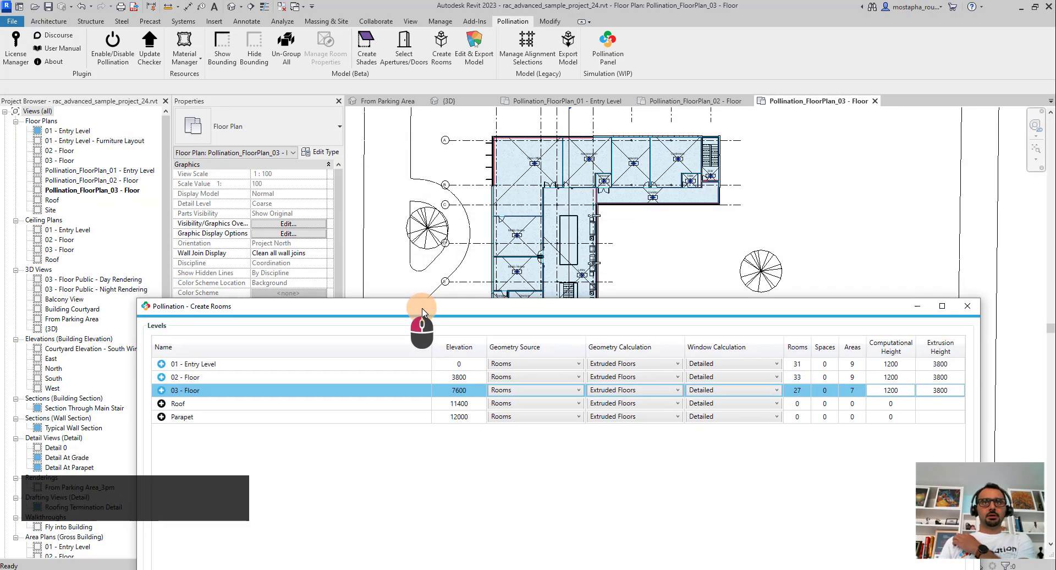
Step: Minimize the Create Rooms window and examine the 03 - Floor plan for areas without rooms, especially the corridors in both wings
click(917, 306)
scroll(743, 419, up, 4)
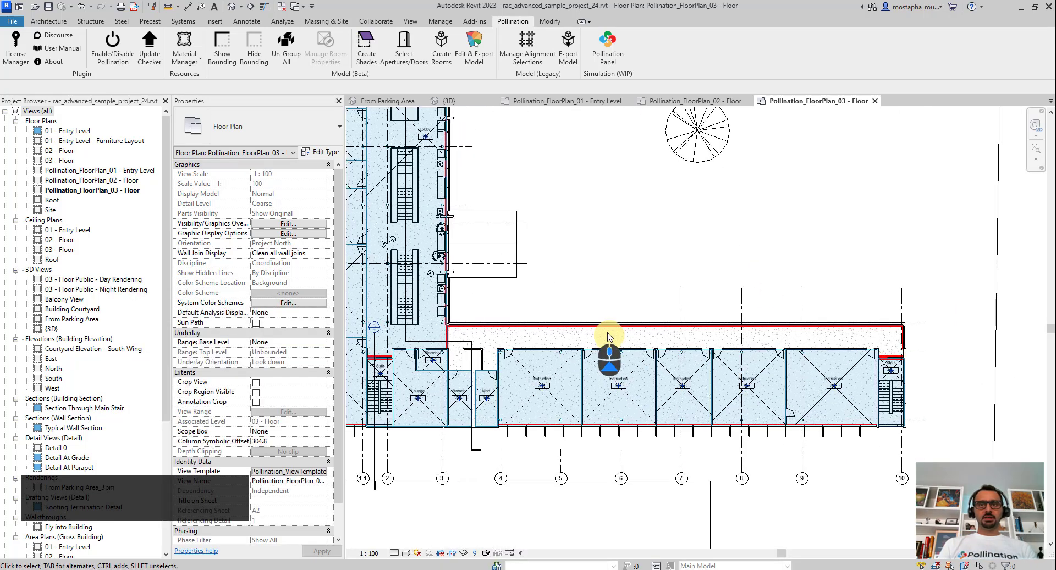
scroll(589, 313, down, 2)
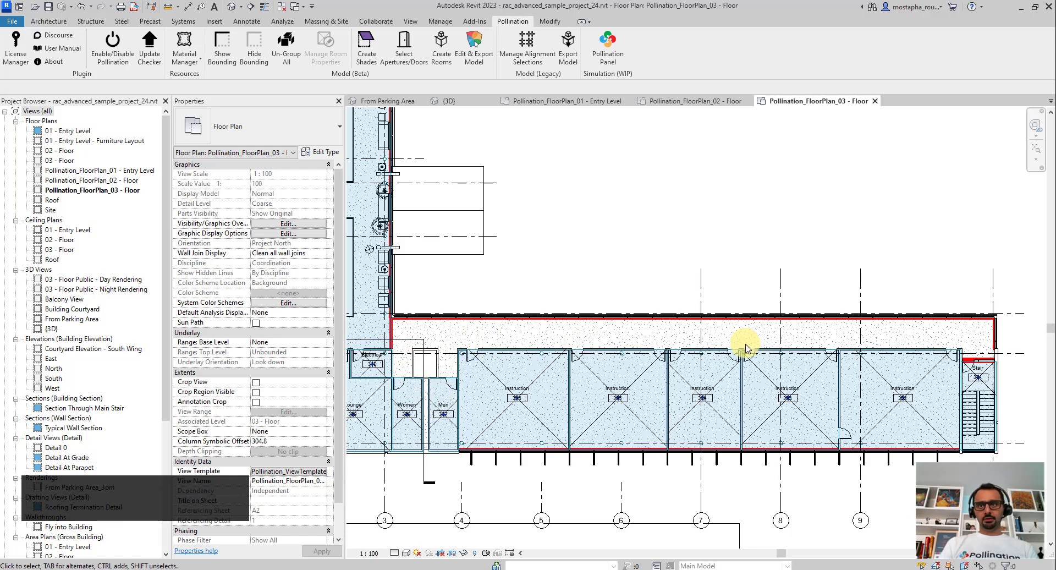
scroll(621, 379, down, 2)
scroll(632, 233, down, 2)
scroll(601, 165, up, 4)
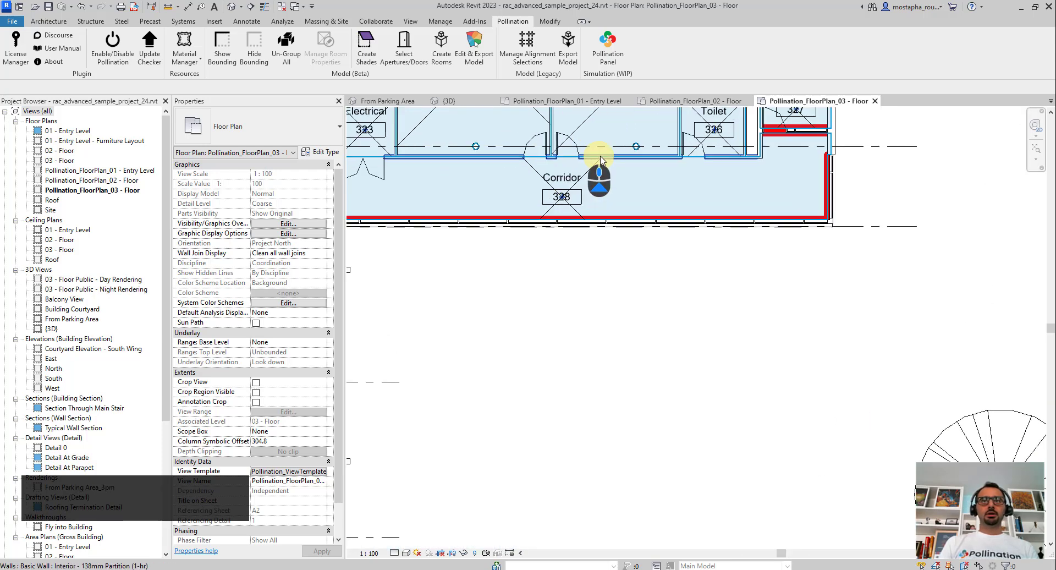
scroll(571, 163, down, 2)
middle_drag(696, 419, 643, 287)
scroll(637, 337, up, 2)
scroll(637, 325, down, 1)
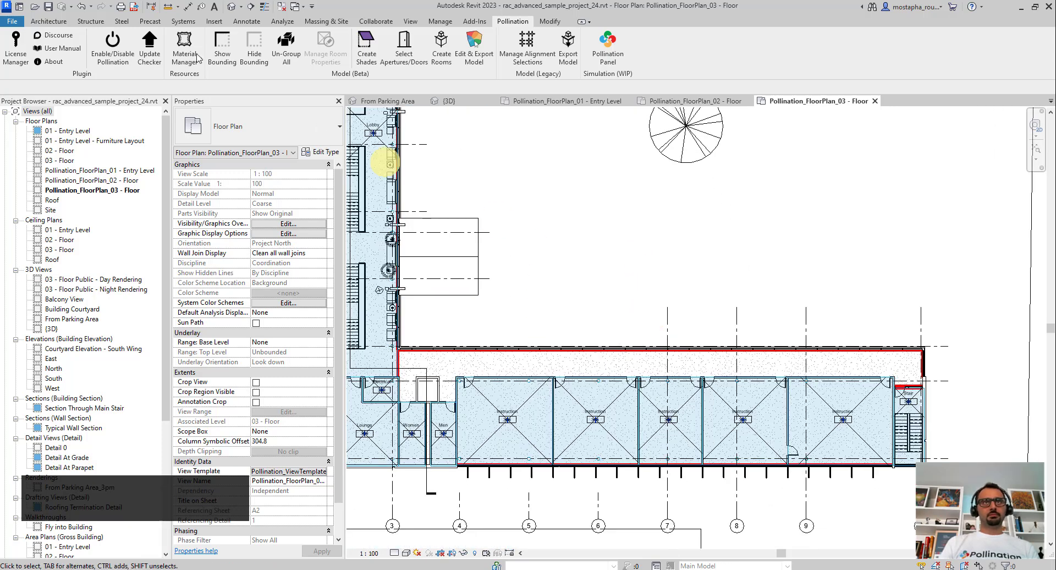
Step: Place rooms automatically in all empty enclosed areas of the 03 - Floor plan and end the Room command
click(49, 21)
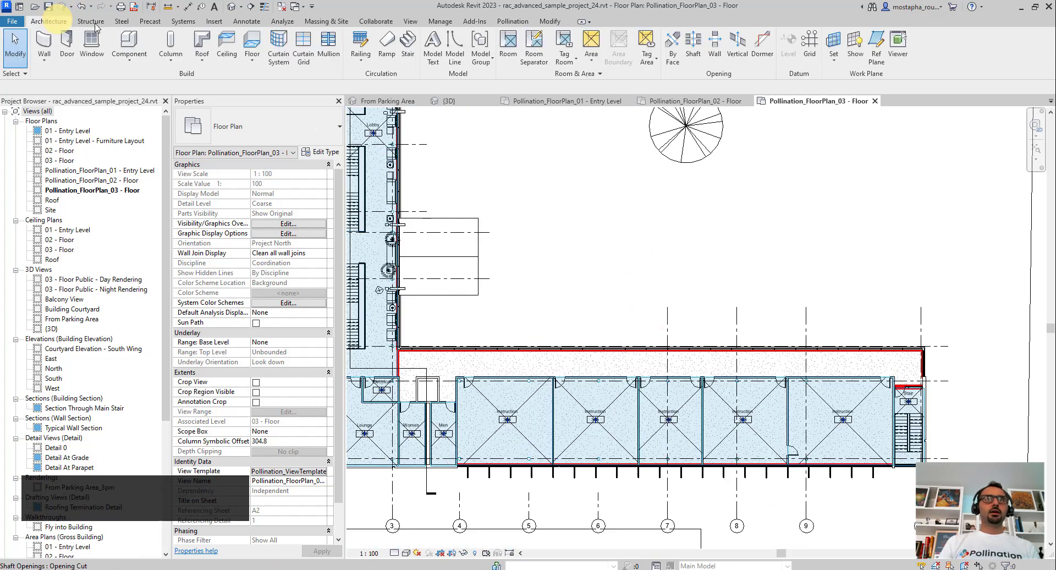
click(509, 44)
click(484, 47)
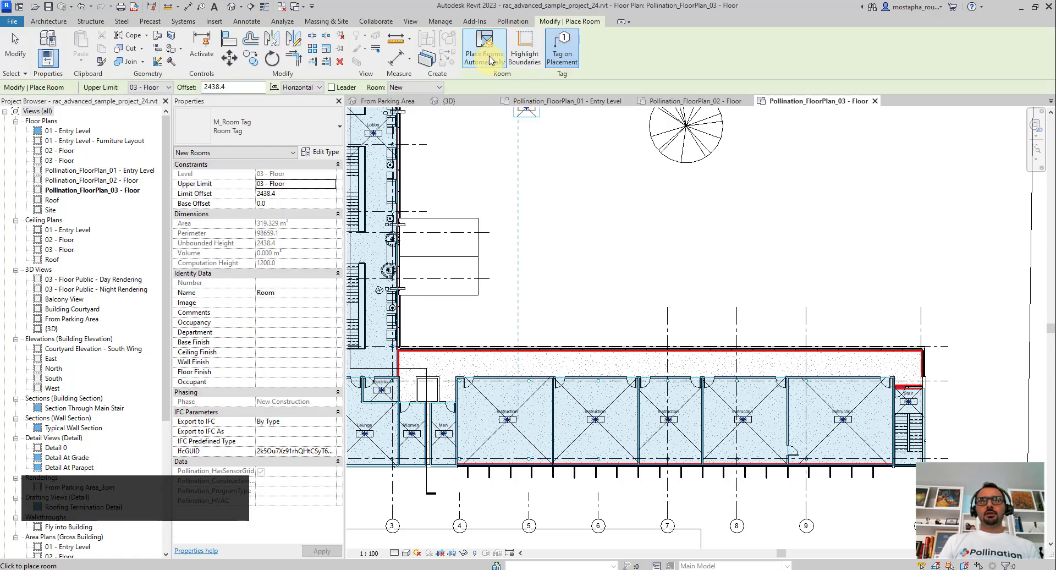
click(597, 291)
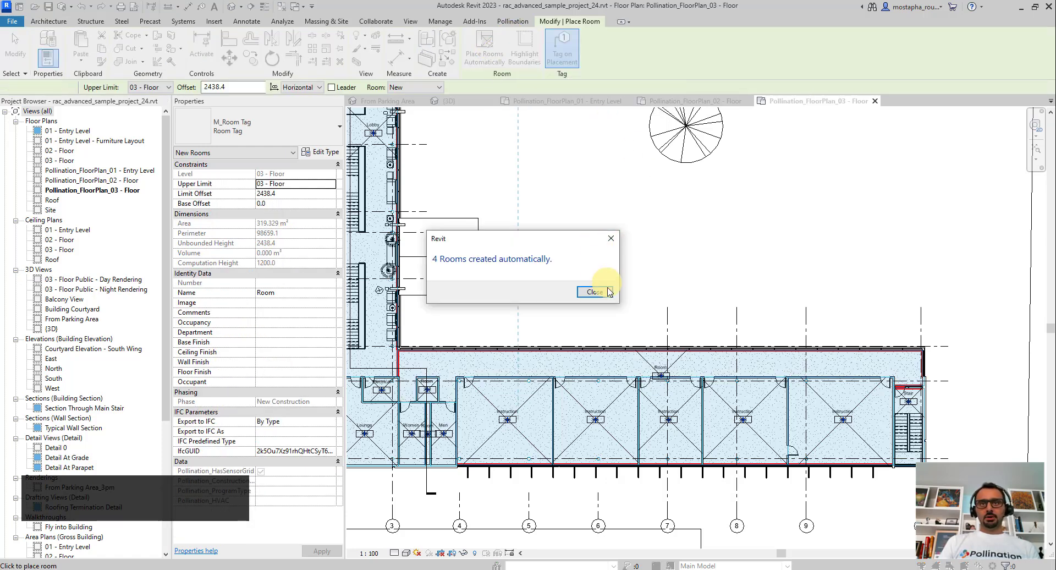
click(648, 380)
key(Escape)
Step: Rename the new room along the Instruction rooms in the lower wing as Corridor through its room tag
scroll(649, 385, up, 5)
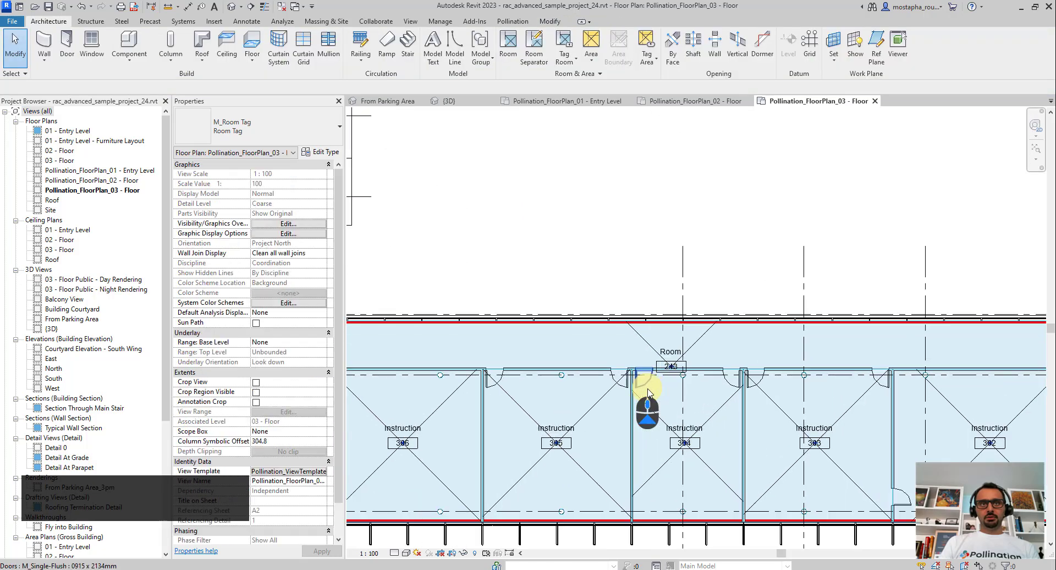
click(666, 357)
click(666, 339)
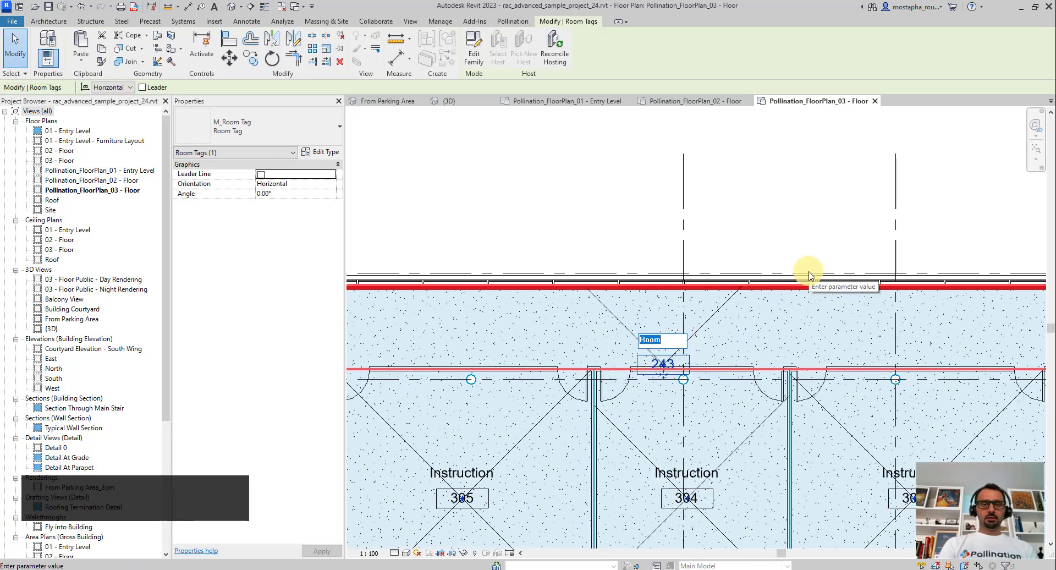
text(Corri)
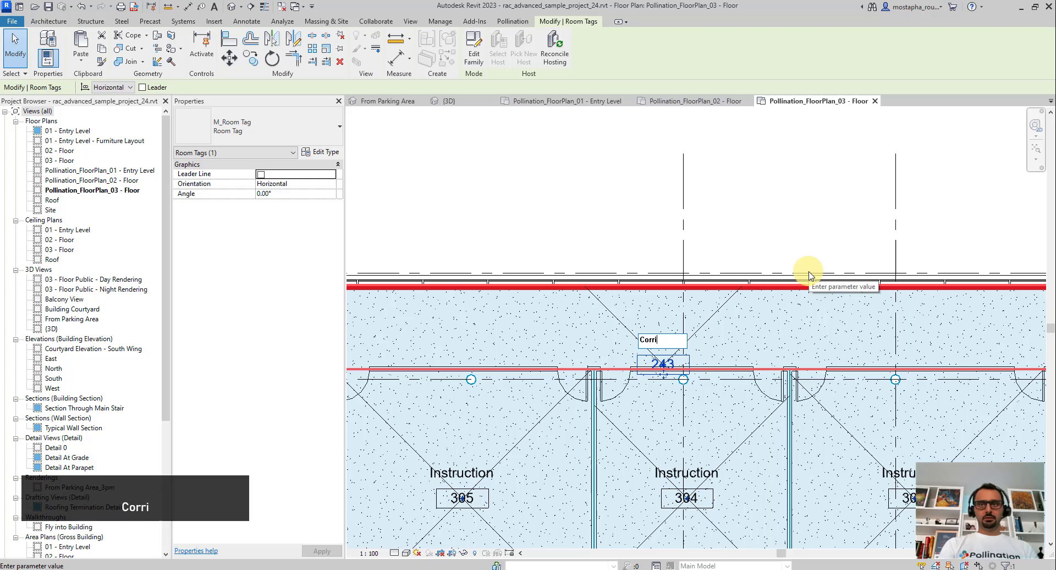
text(dor)
key(Return)
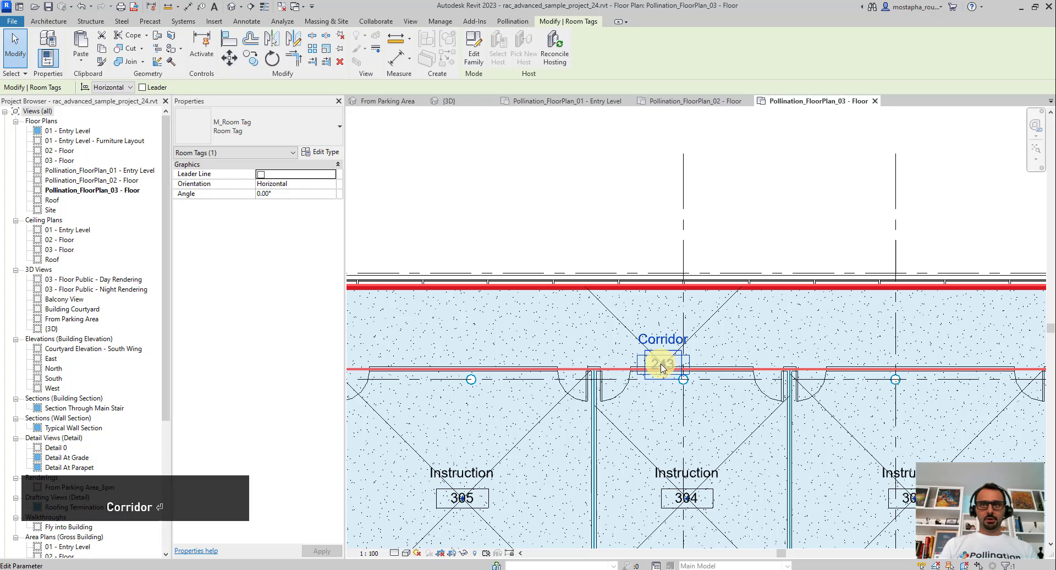
Step: Set the new Corridor's room number to 343
click(659, 365)
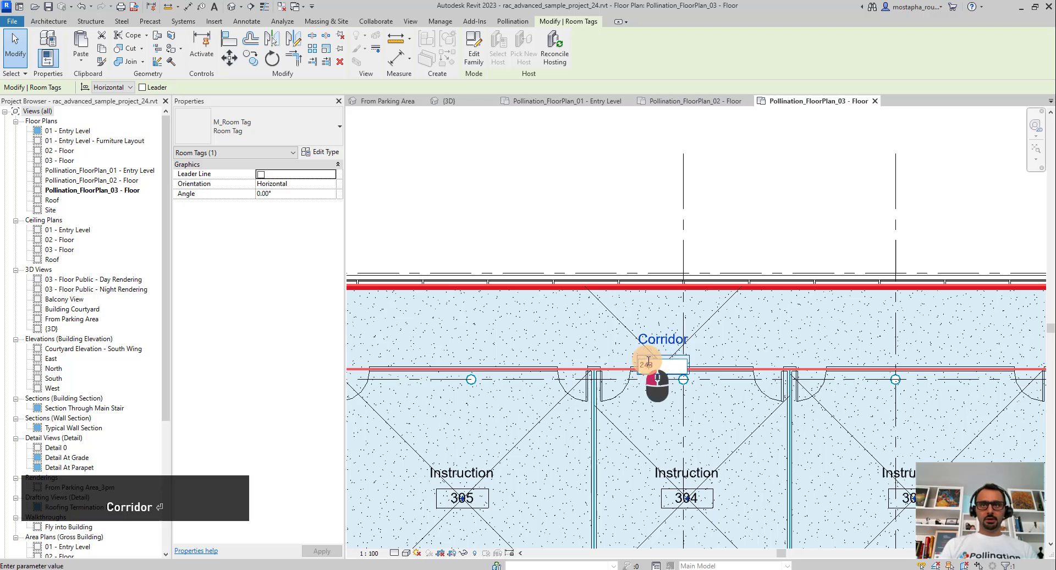
key(Left)
key(BackSpace)
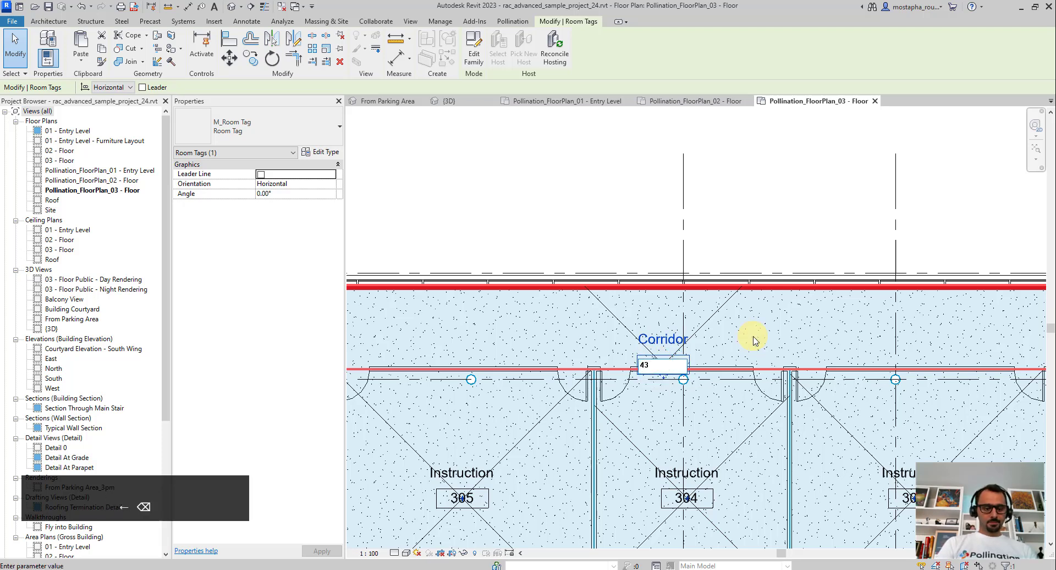
text(3)
key(Return)
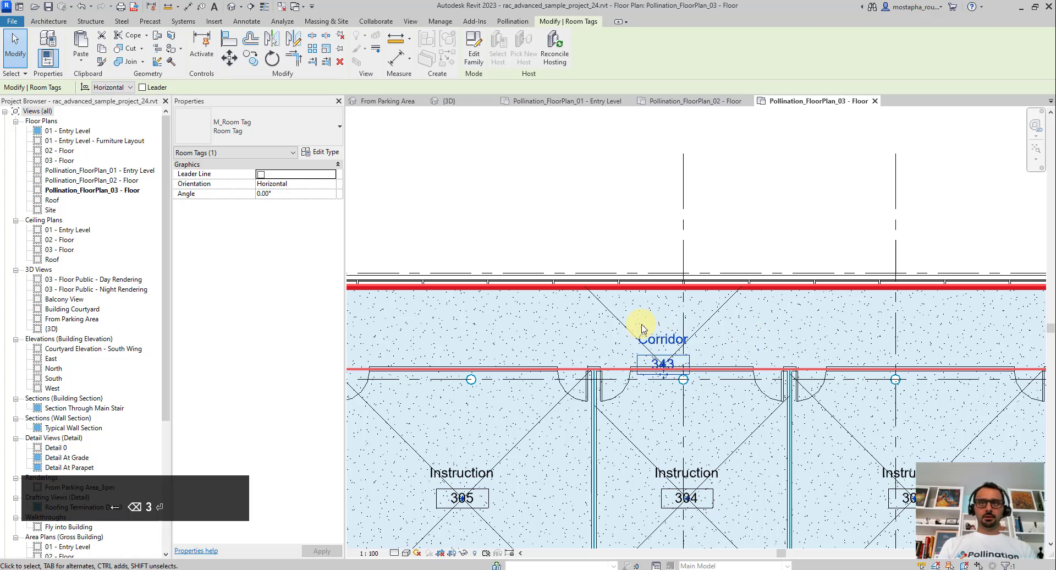
click(655, 339)
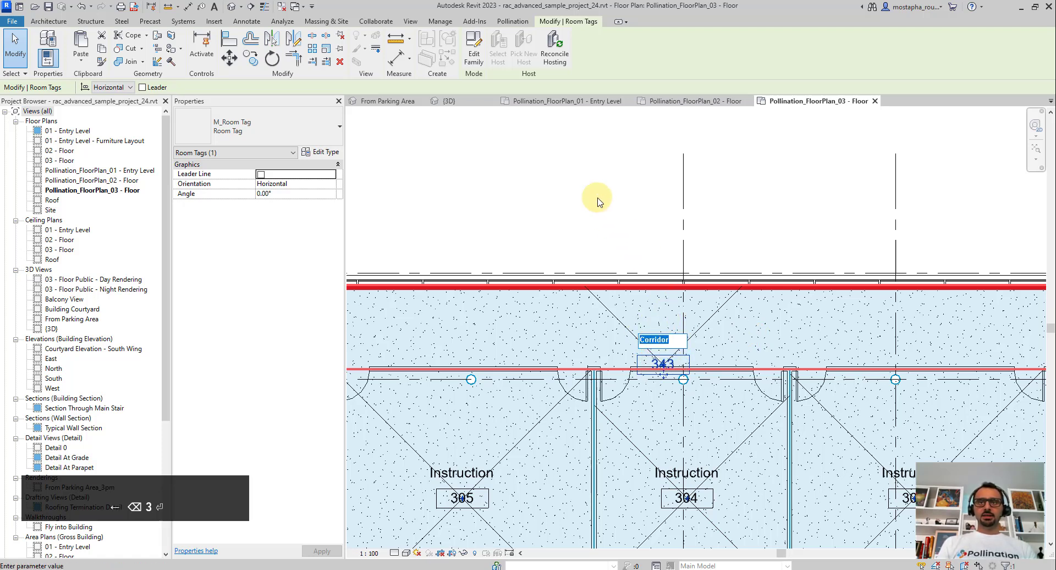
key(Escape)
click(663, 364)
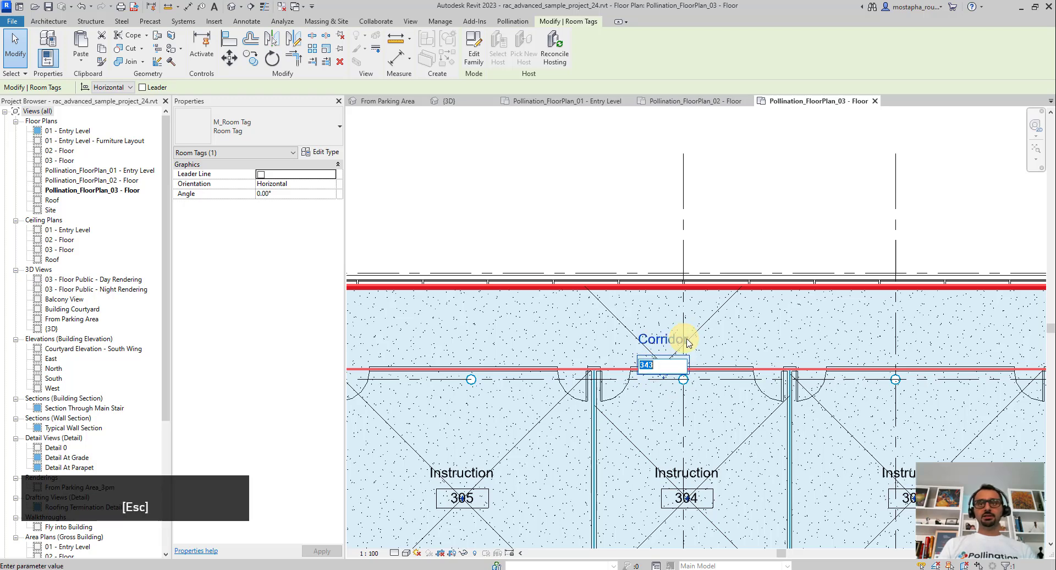
key(Escape)
Step: Set the room number of the small new room above the Women and Men rooms to 342
scroll(690, 346, down, 5)
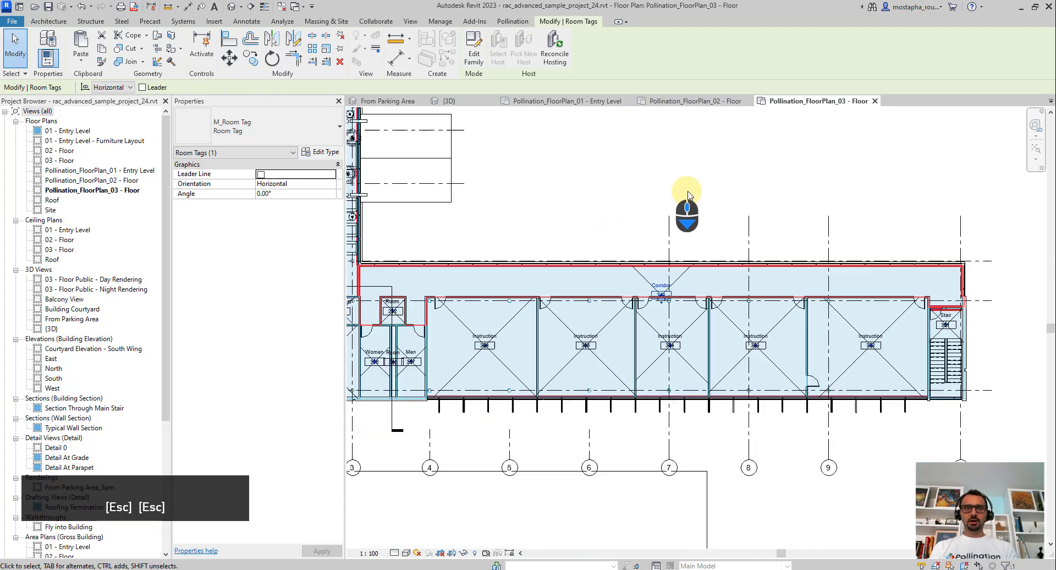
scroll(470, 251, up, 6)
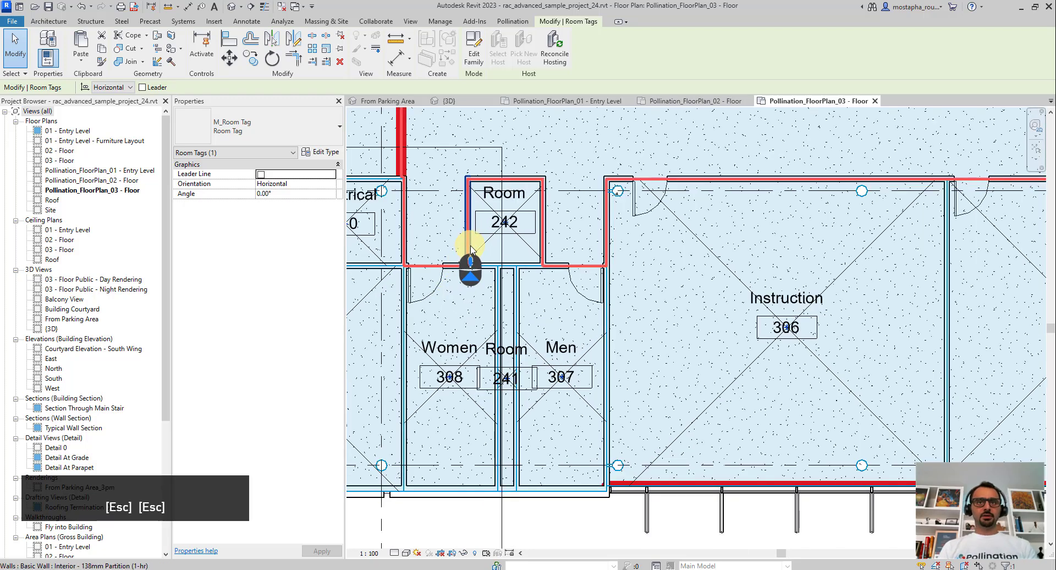
scroll(501, 226, up, 2)
click(495, 222)
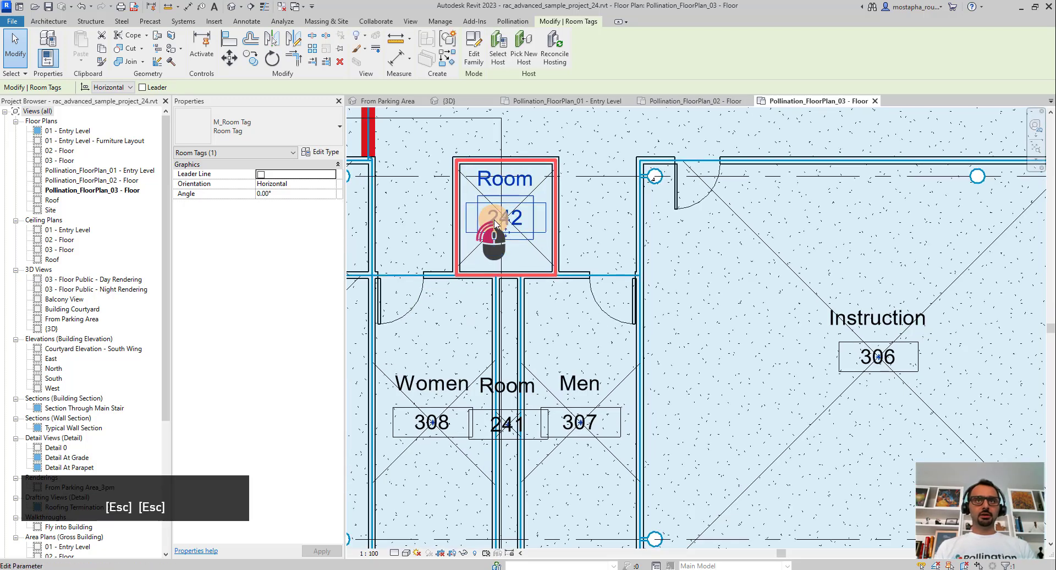
click(494, 223)
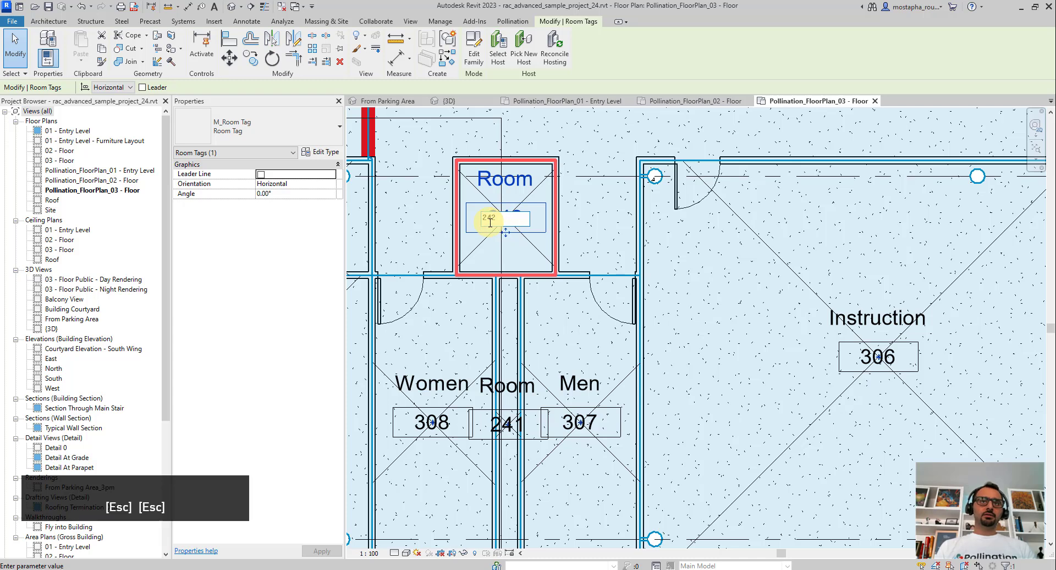
click(491, 222)
key(BackSpace)
text(3)
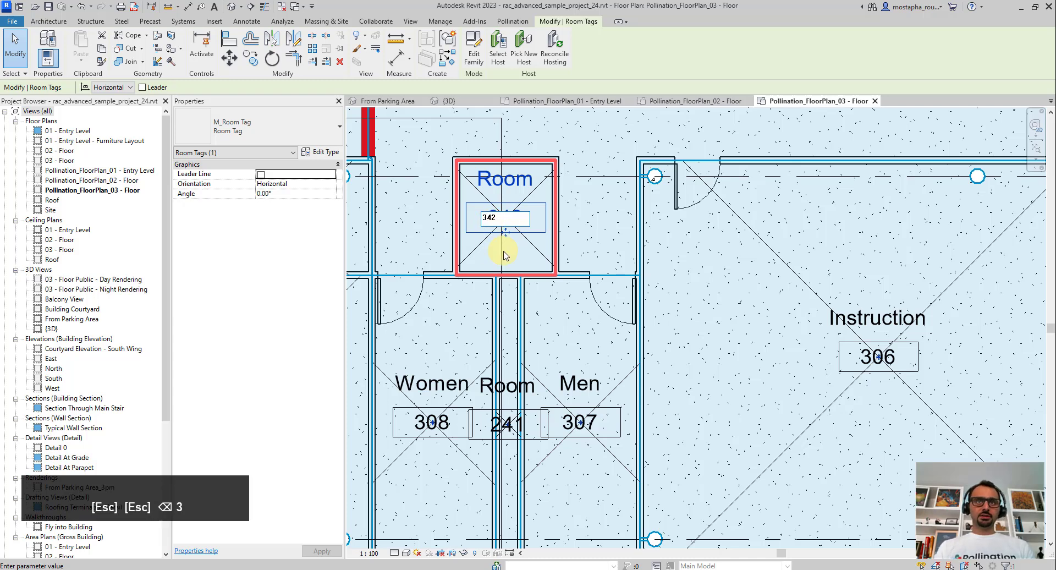
click(505, 429)
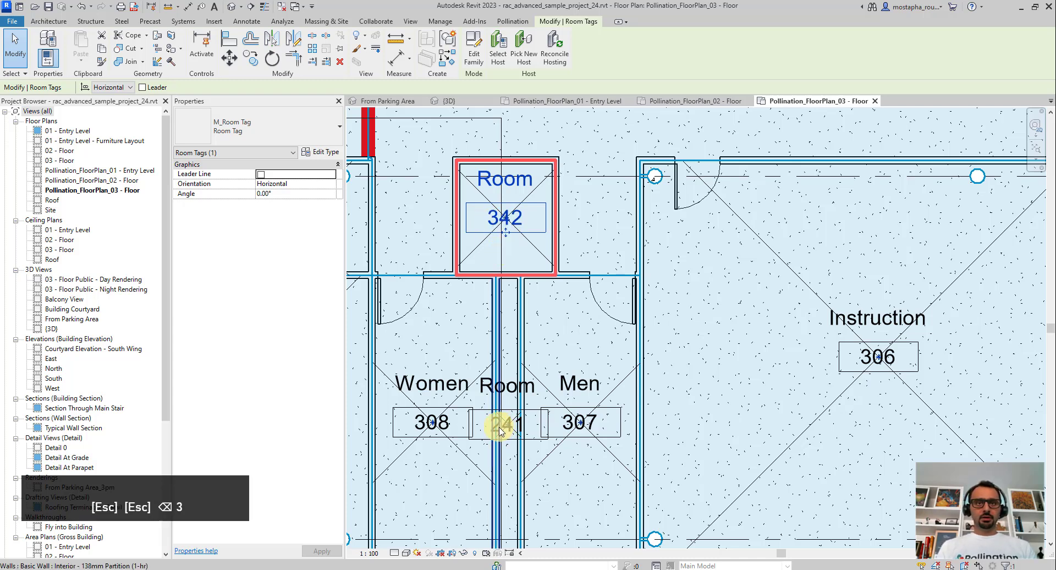
click(498, 430)
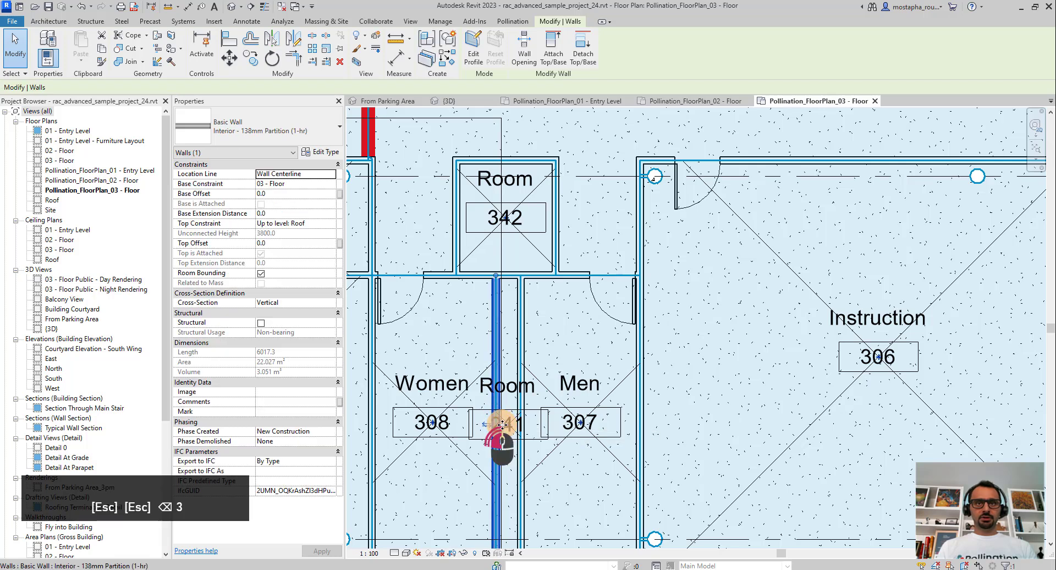
double_click(503, 424)
key(Escape)
key(Escape)
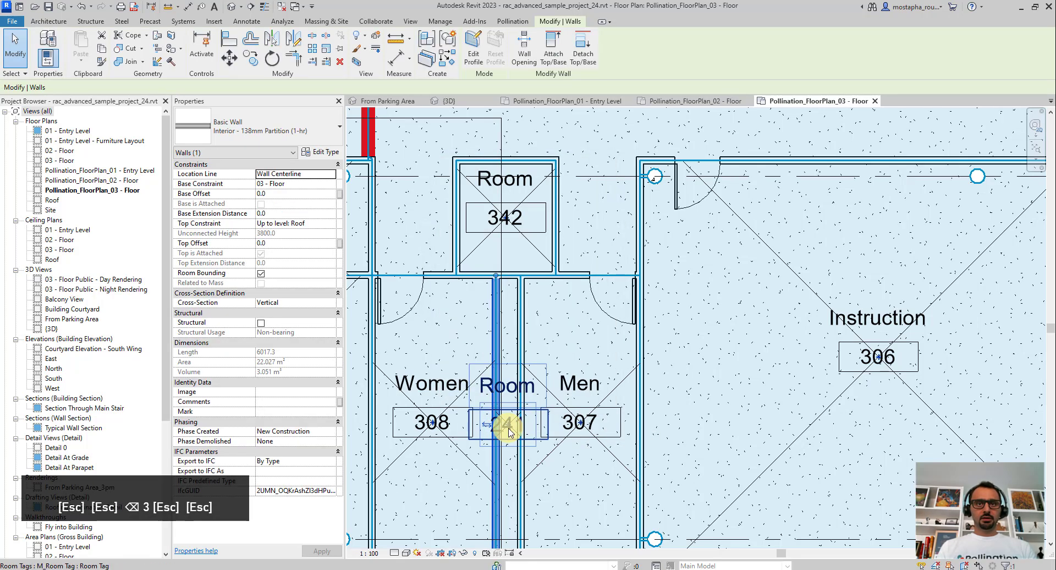
Step: Set the room number of the narrow shaft room between Women and Men to 341 and deselect its tag
click(503, 432)
click(505, 425)
key(Left)
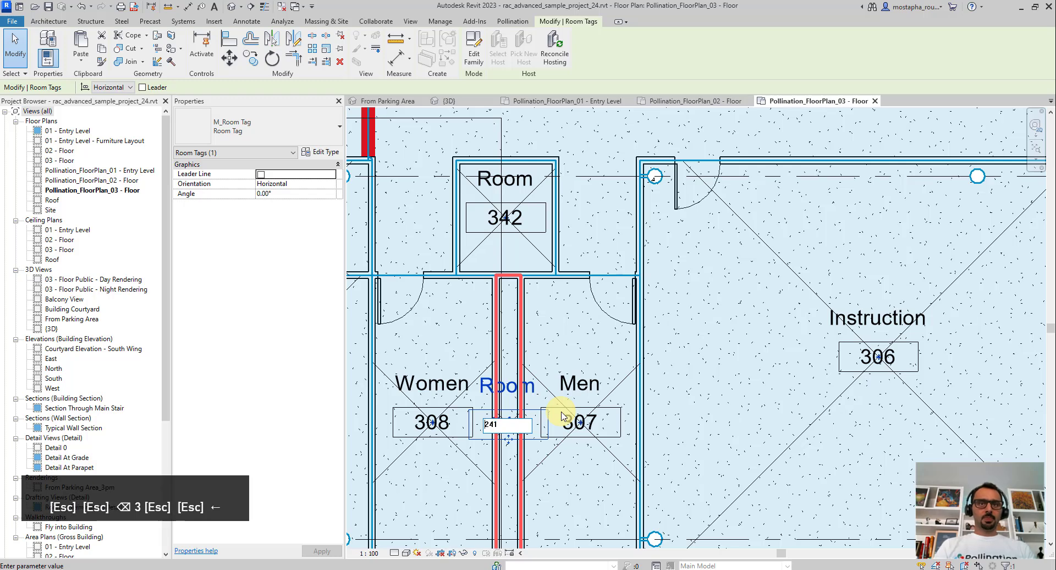
key(Right)
key(BackSpace)
text(3)
key(Return)
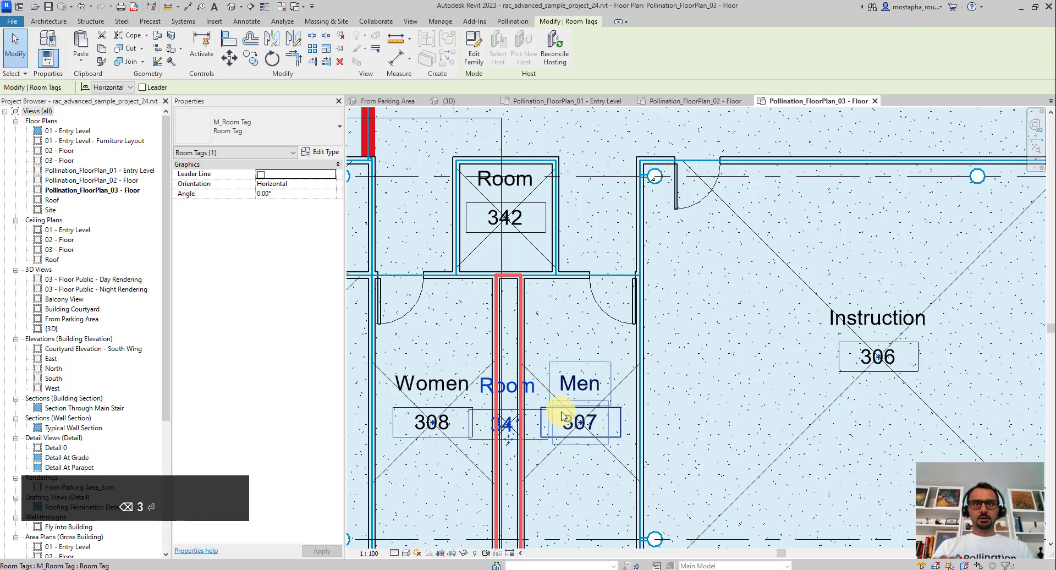
click(575, 162)
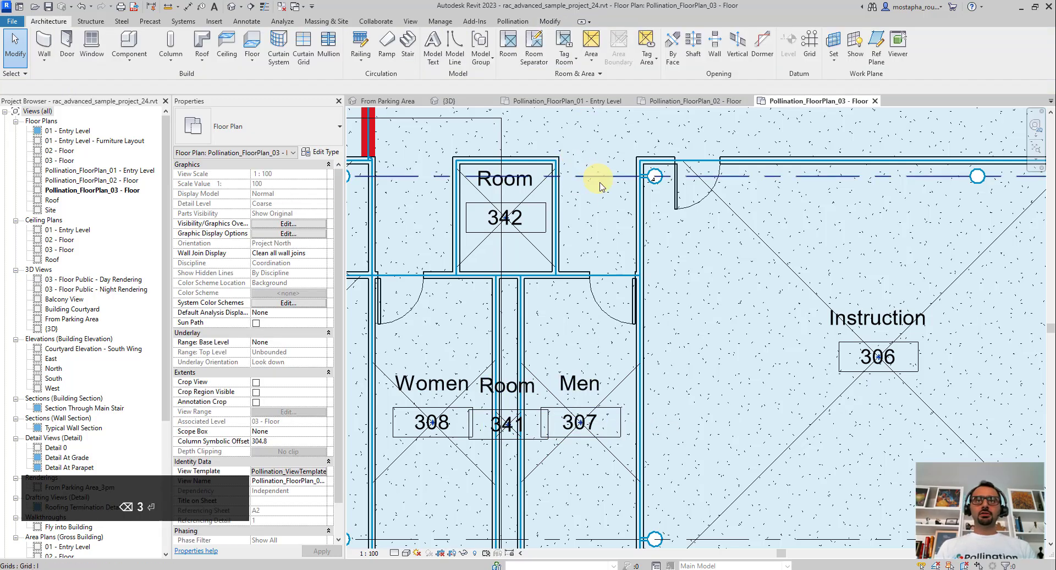
Step: Check the full 03 - Floor plan, then restore the Create Rooms window and move it up to show the whole Levels page
scroll(599, 181, down, 5)
key(Escape)
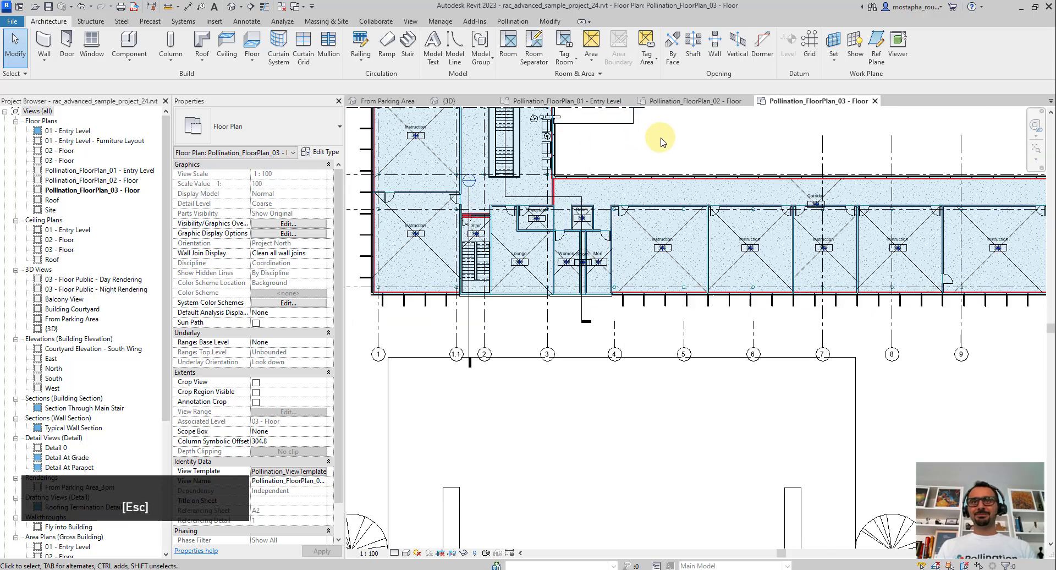
scroll(661, 142, down, 5)
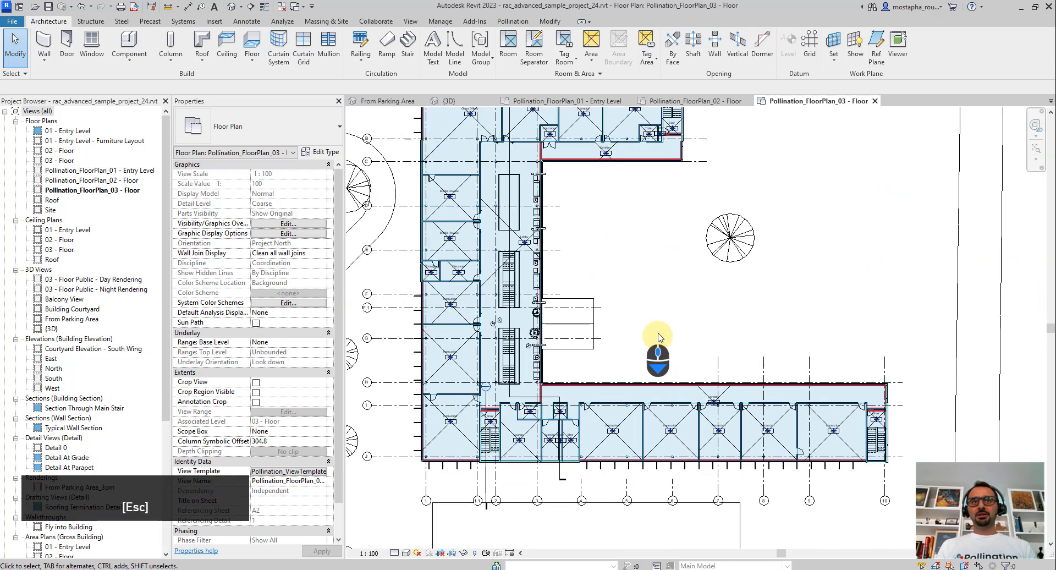
middle_drag(644, 231, 642, 278)
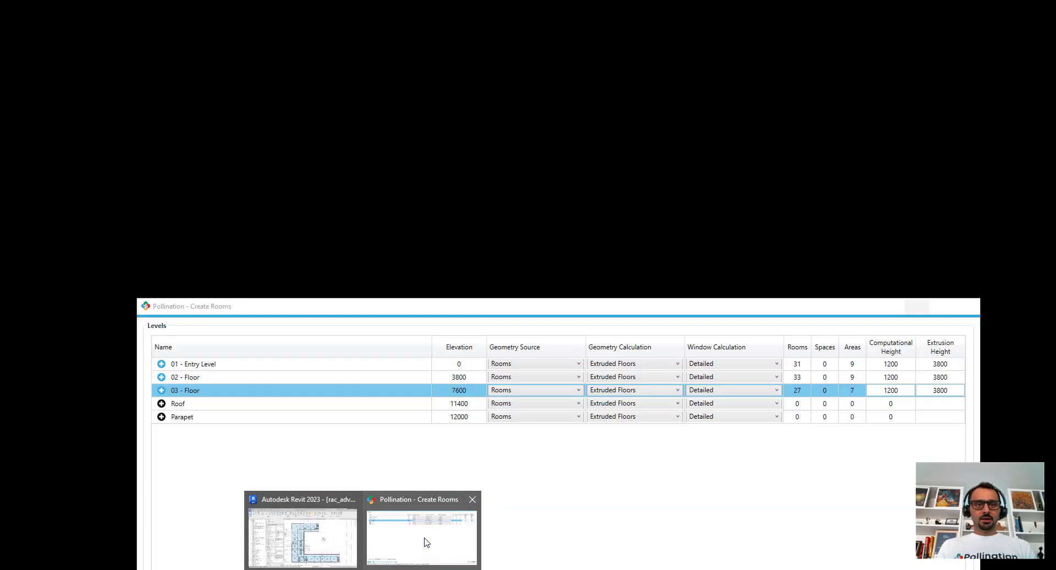
click(425, 538)
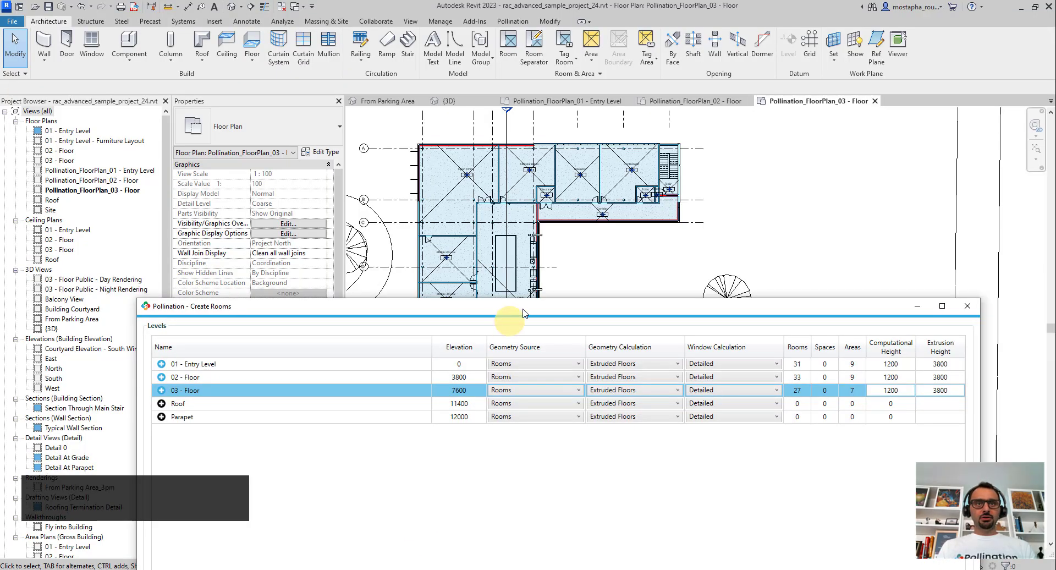
drag(523, 312, 523, 91)
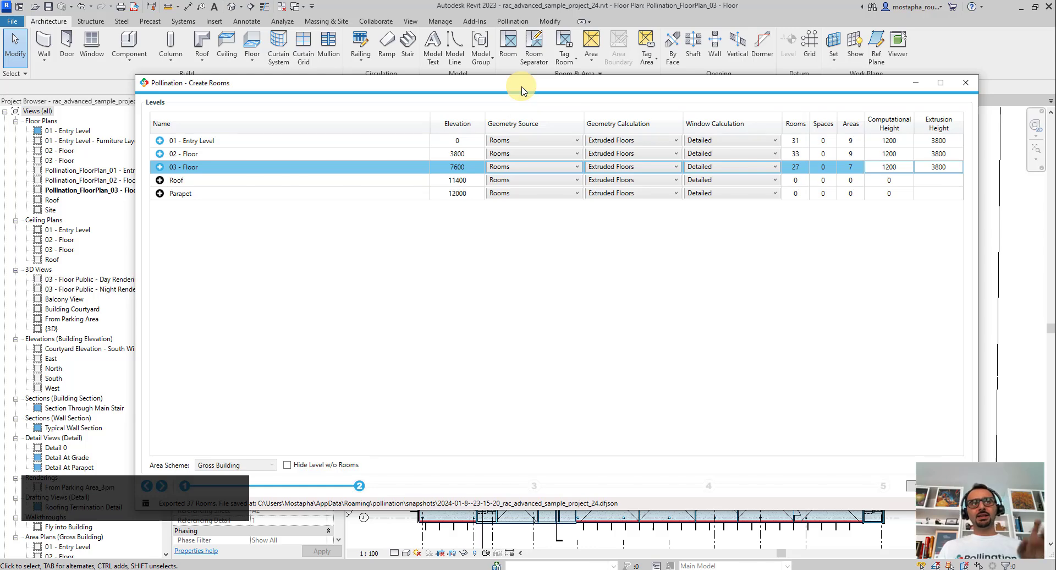
Step: Keep all rooms of the 03 - Floor level selected and continue to the Room/Space Properties page
click(161, 489)
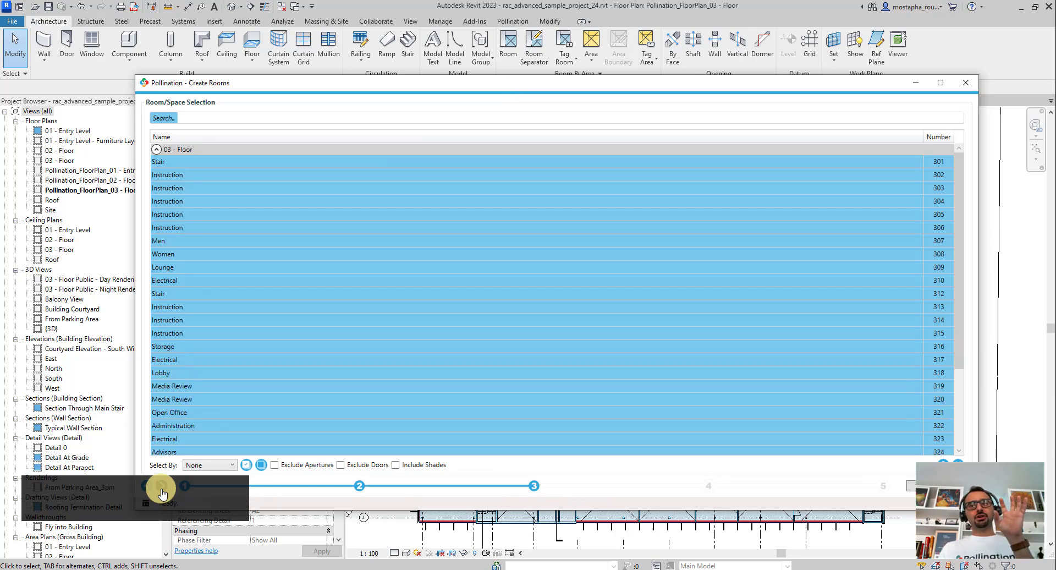
click(161, 488)
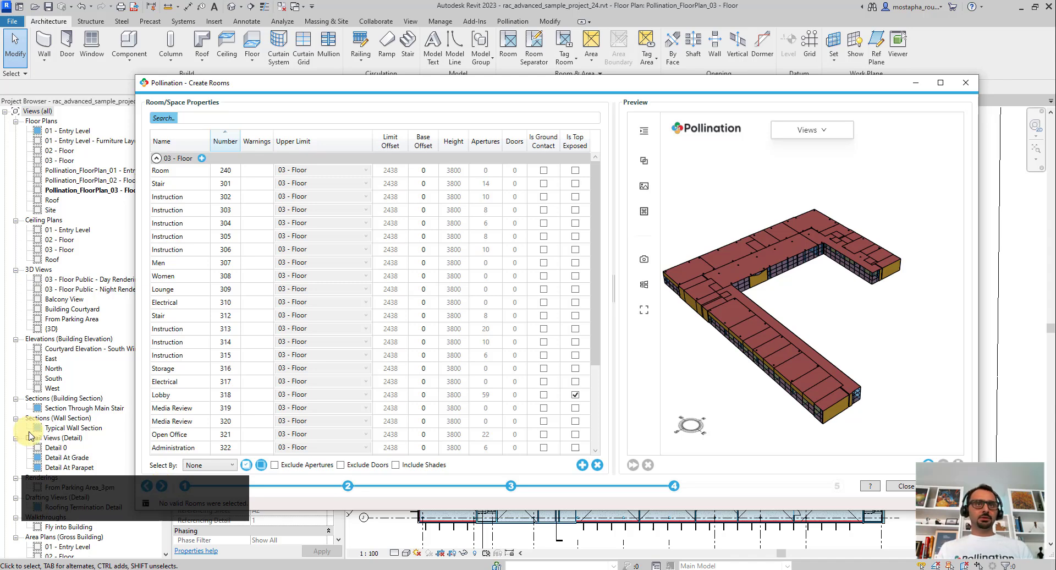
Step: Mark all 03 - Floor rooms as Is Top Exposed and update the preview
click(165, 317)
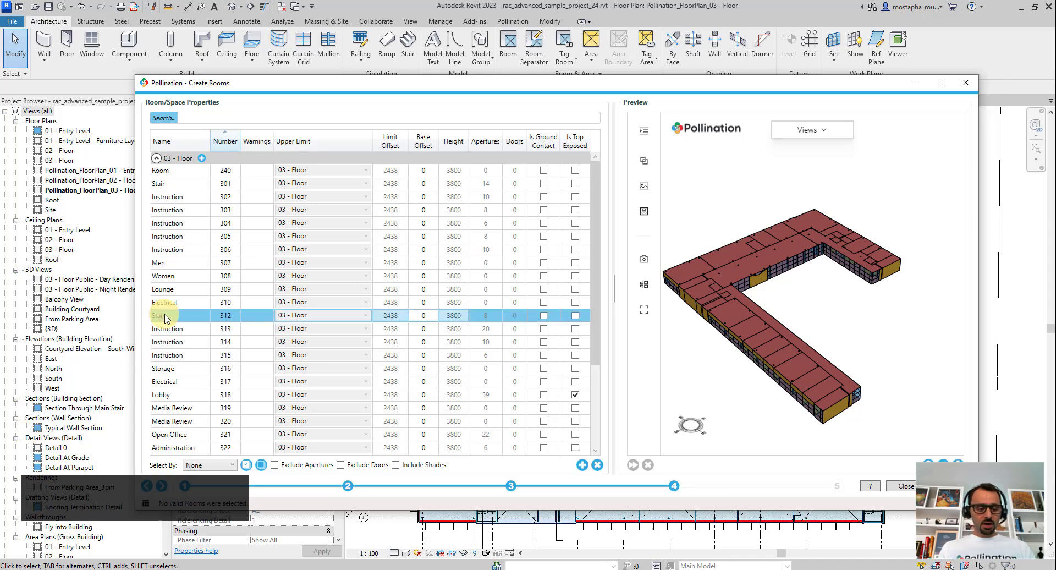
key(ctrl+a)
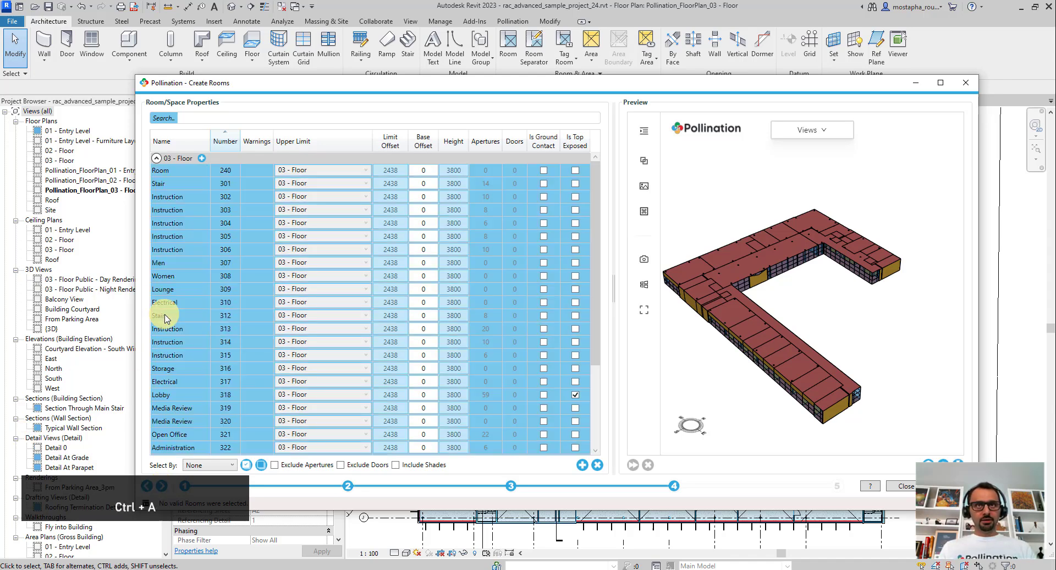
click(576, 171)
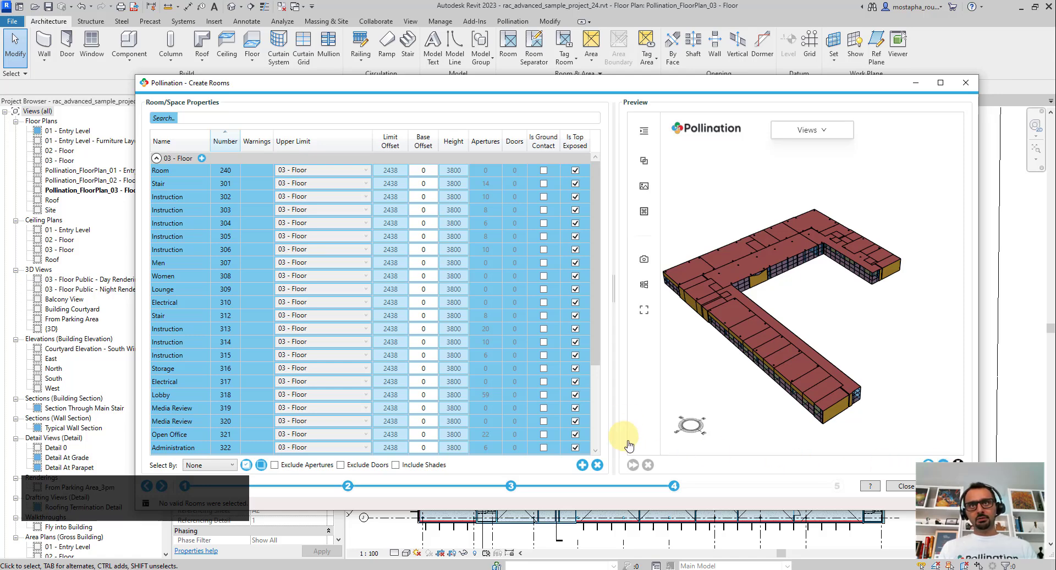
click(958, 463)
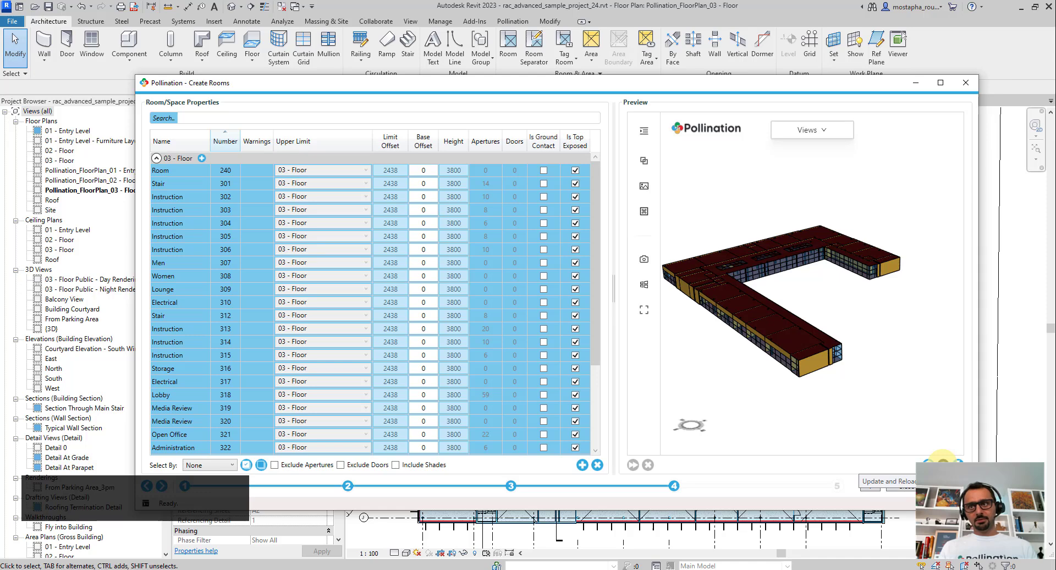
Step: Examine the roof skylights and the overall 03 - Floor model in the preview
drag(795, 308, 747, 302)
scroll(737, 259, up, 5)
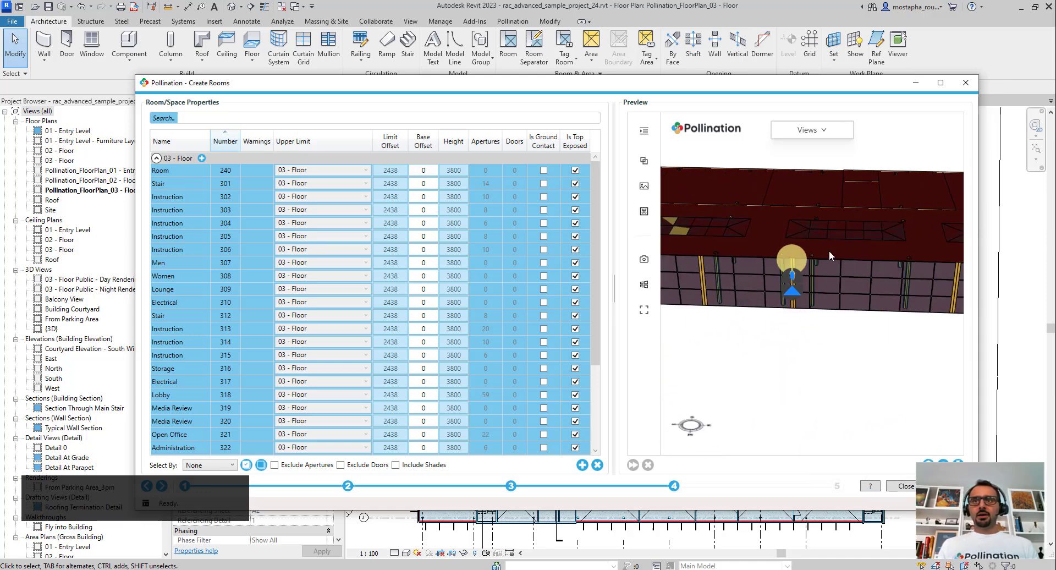
drag(829, 256, 905, 363)
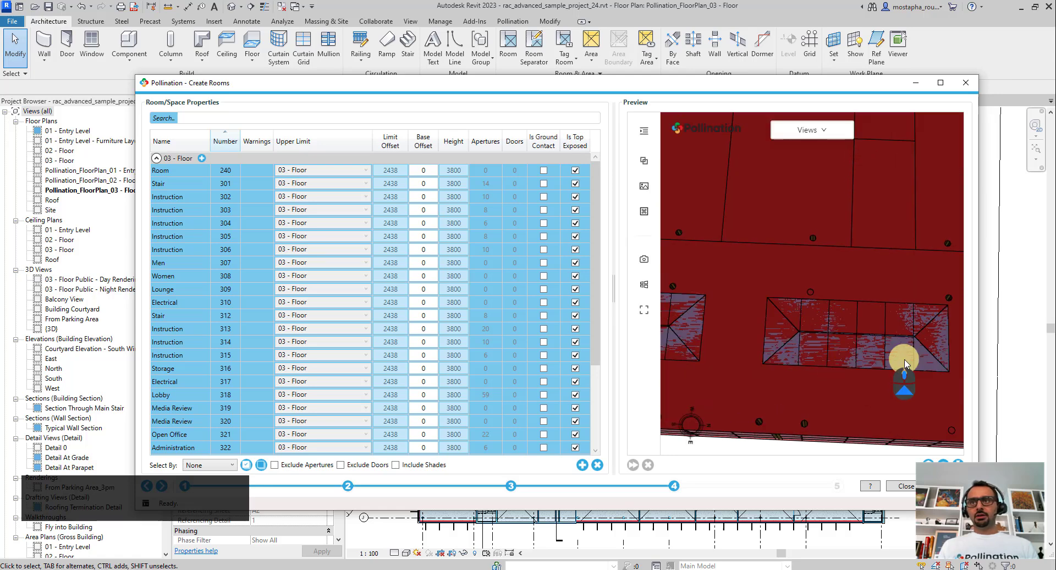
scroll(920, 357, up, 5)
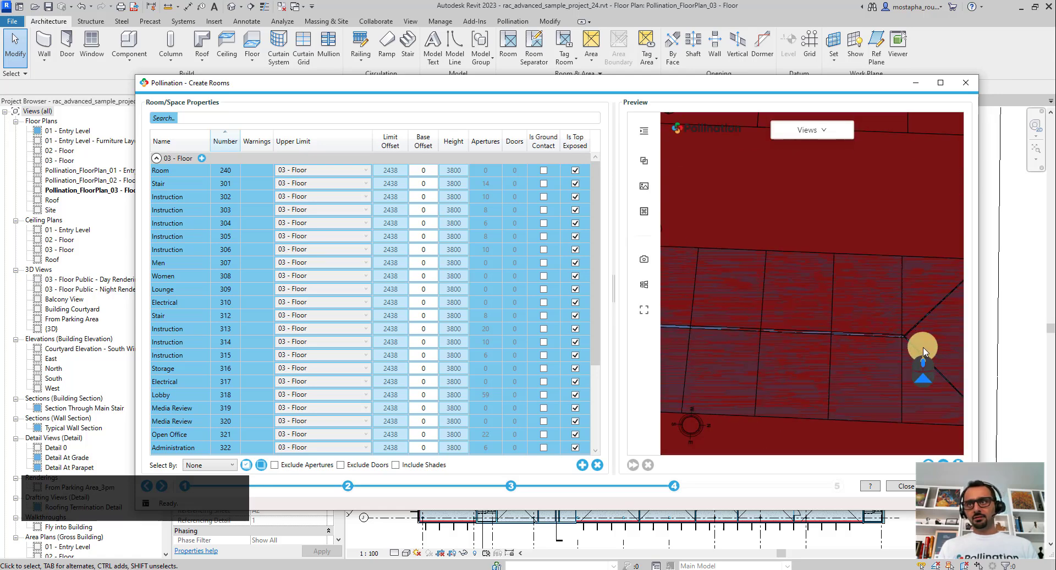
scroll(896, 302, down, 5)
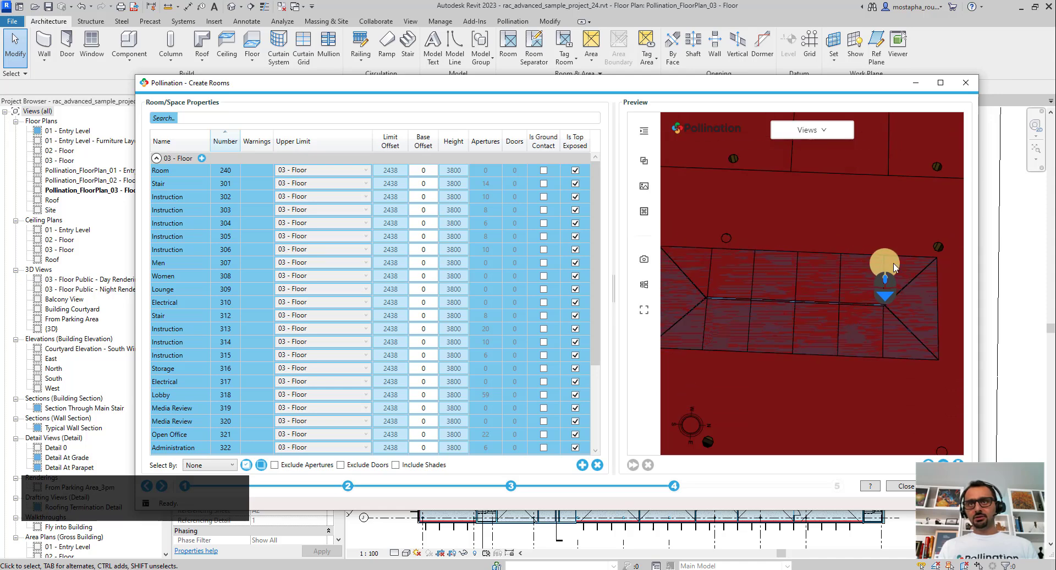
scroll(894, 268, down, 5)
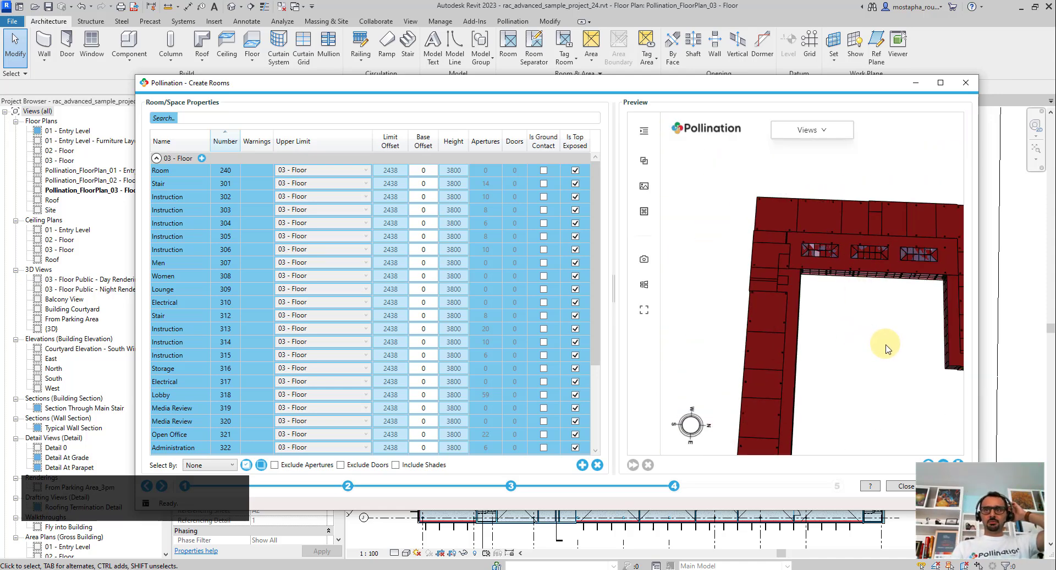
scroll(874, 347, down, 5)
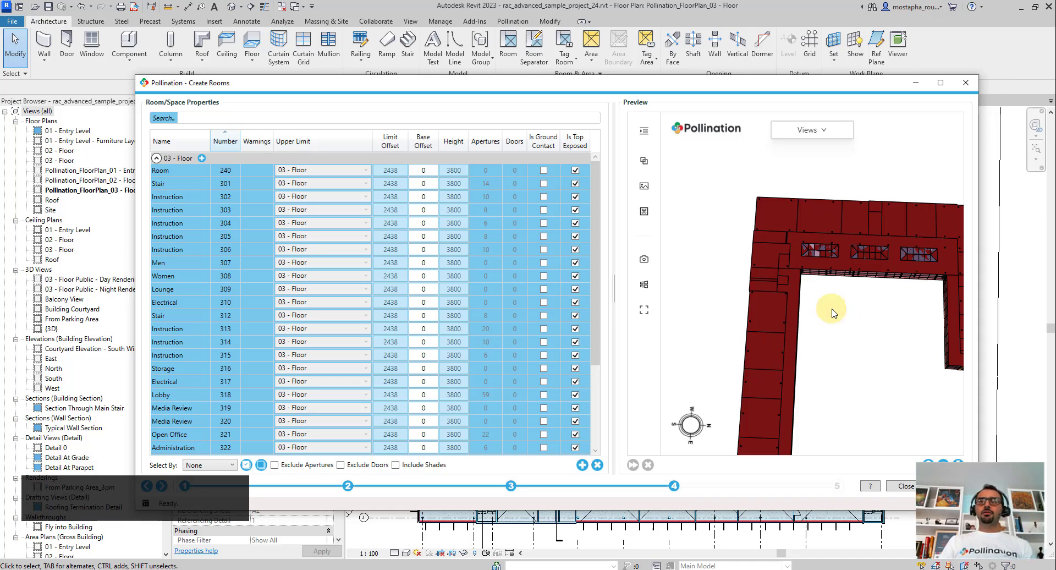
drag(855, 324, 839, 287)
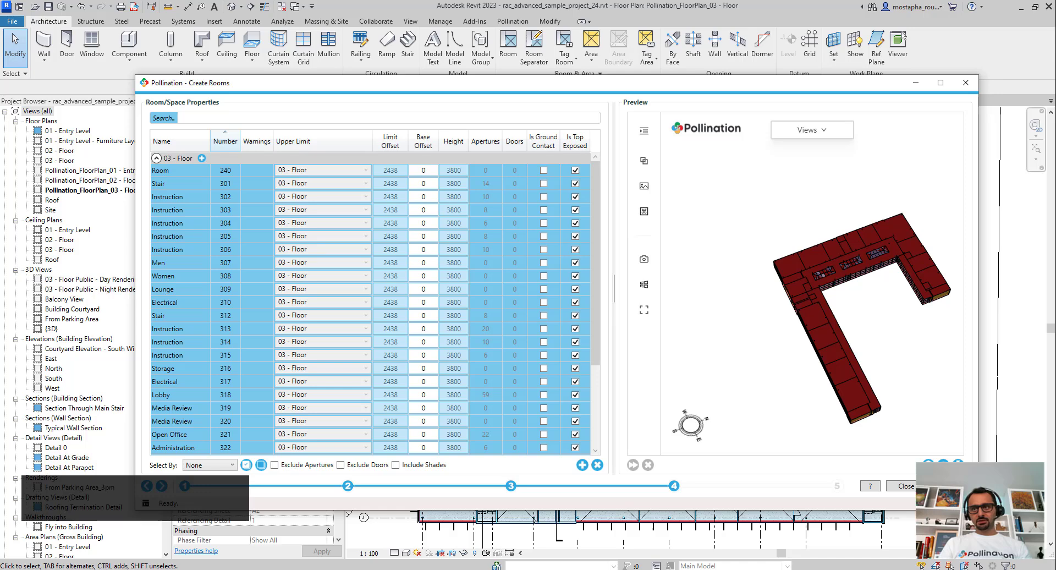
Step: Validate the 03 - Floor rooms, review the overlapping sub-face geometry errors and close the error report
click(953, 485)
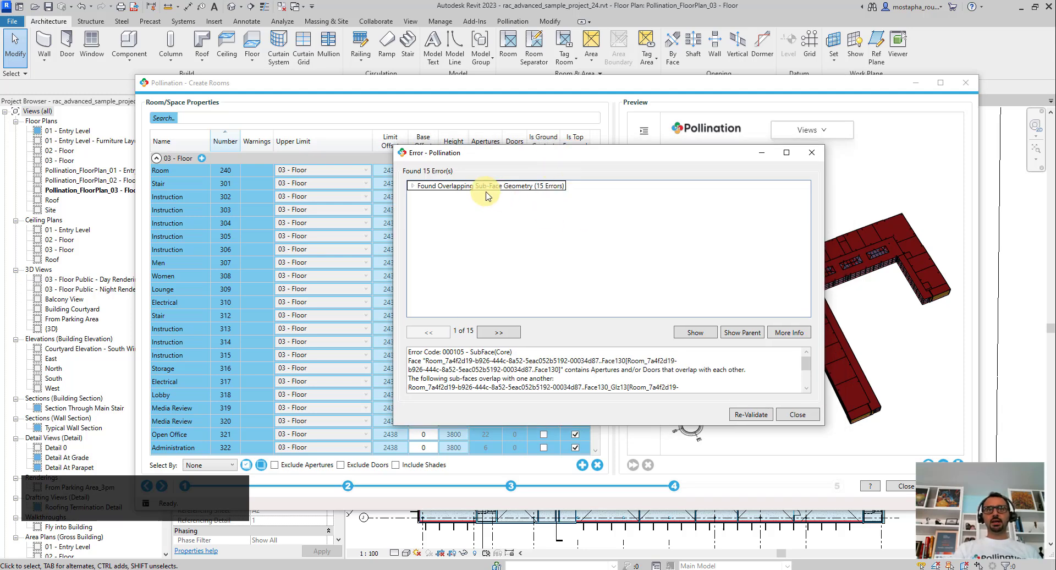
click(412, 187)
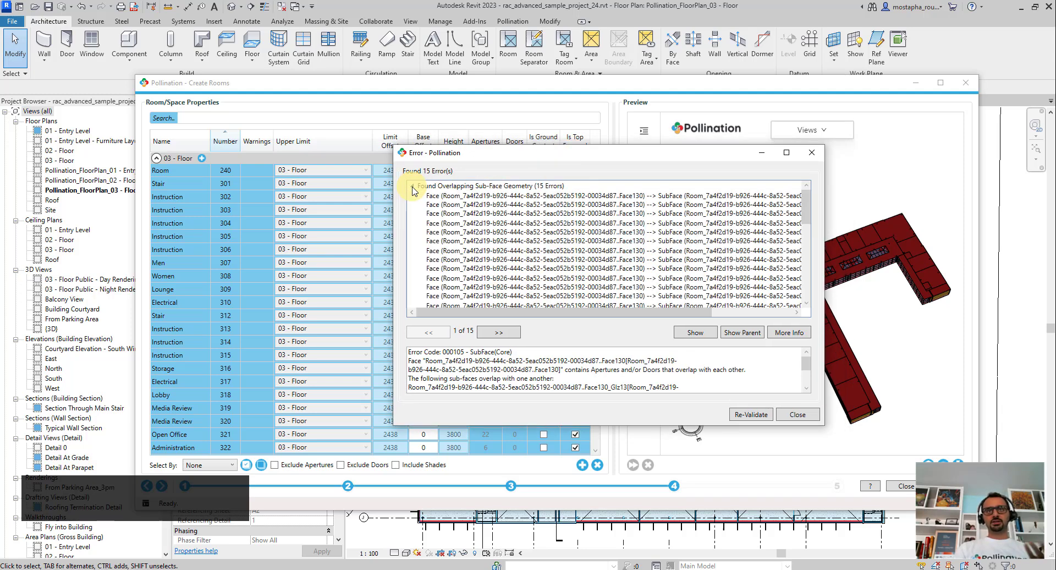
click(413, 188)
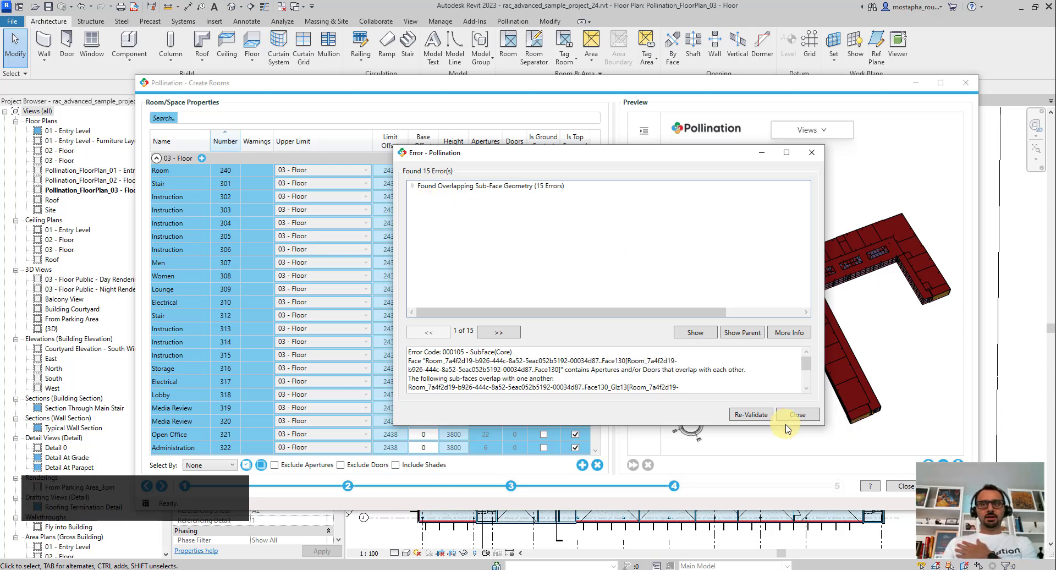
click(798, 415)
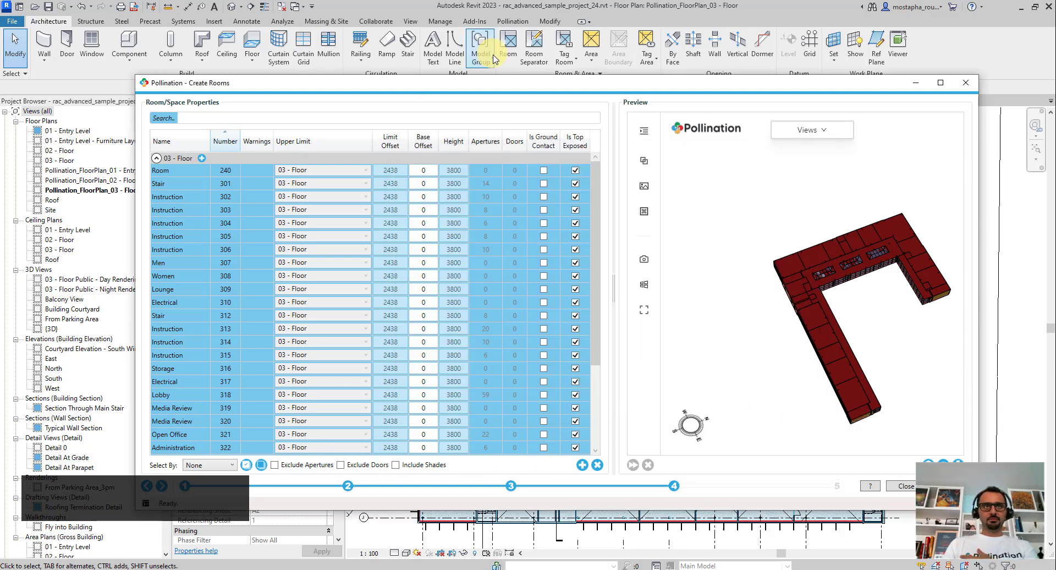
Step: Continue to the building properties page, save a snapshot named 03 - Floor, and close the Create Rooms window
drag(488, 84, 491, 35)
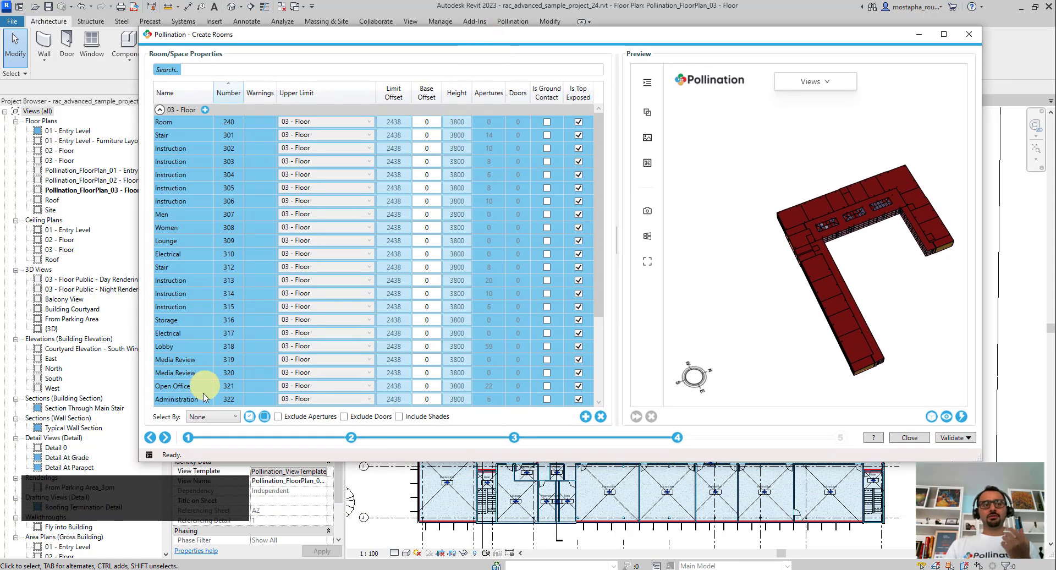
click(165, 438)
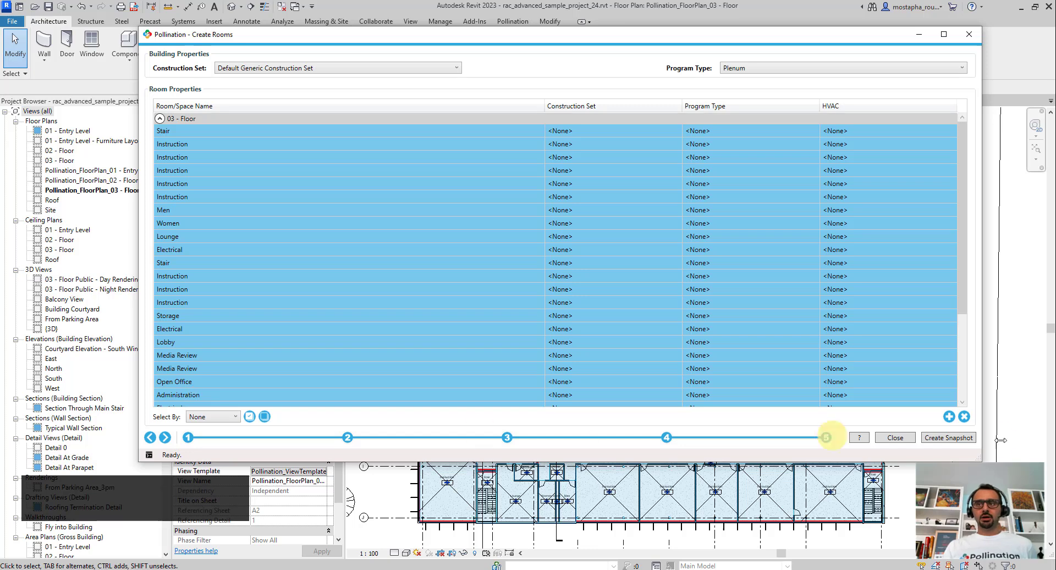
click(948, 438)
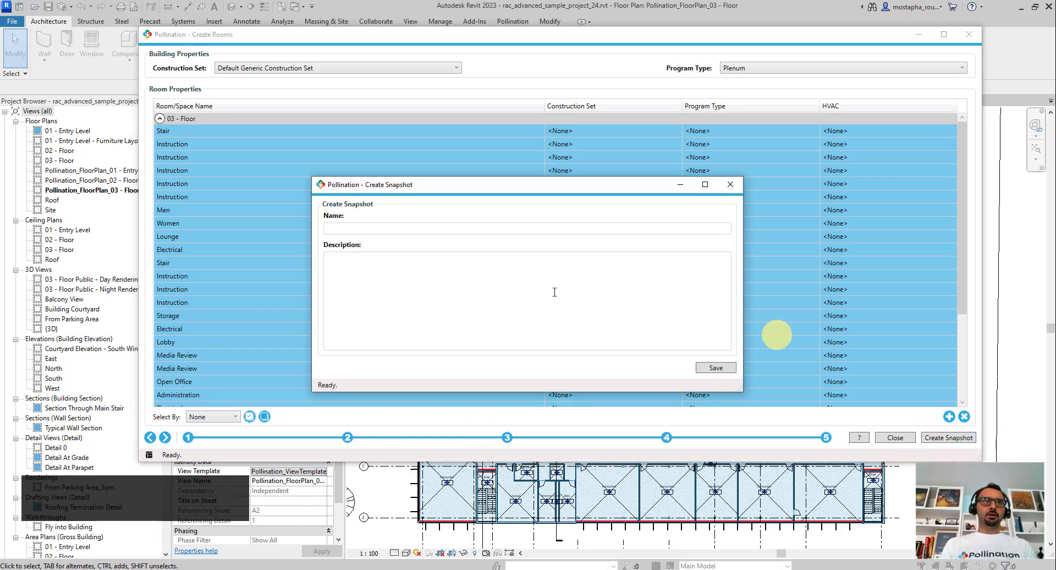
click(368, 227)
text(0)
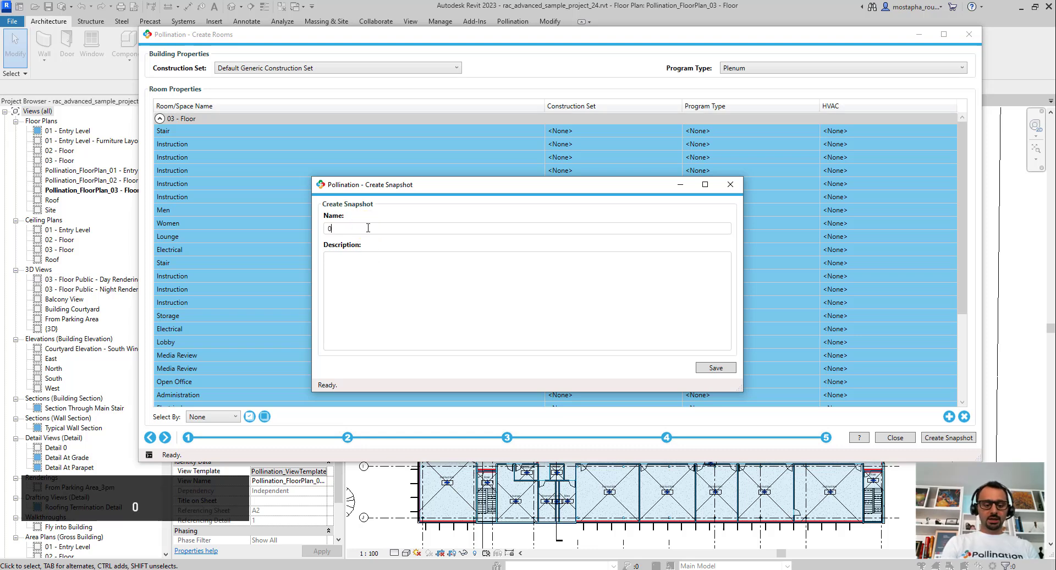
text(3 - Floor)
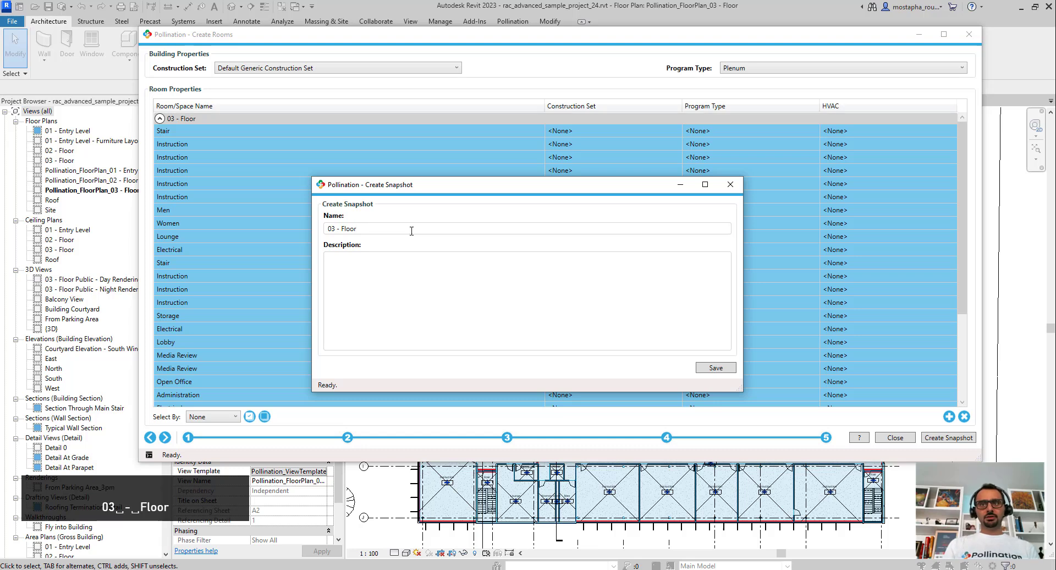
click(716, 368)
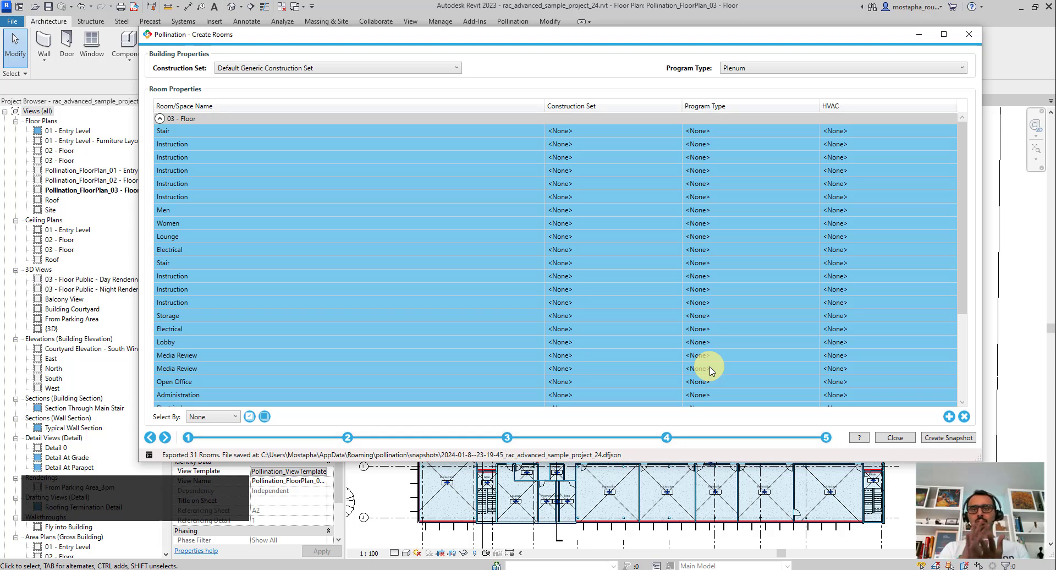
click(895, 438)
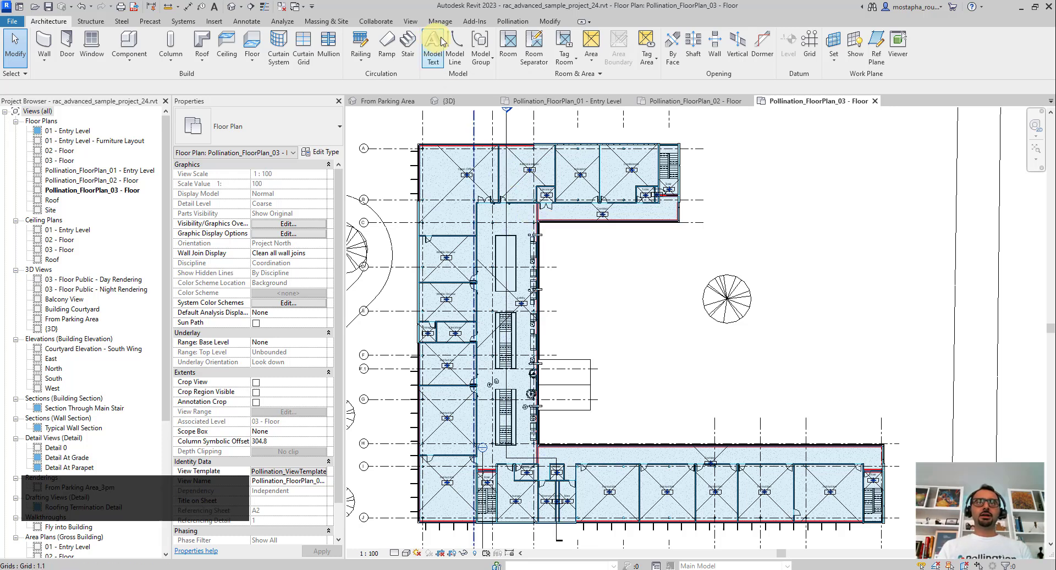
Step: Open the Pollination Model Editor to check the list of saved level snapshots, then close it
click(511, 22)
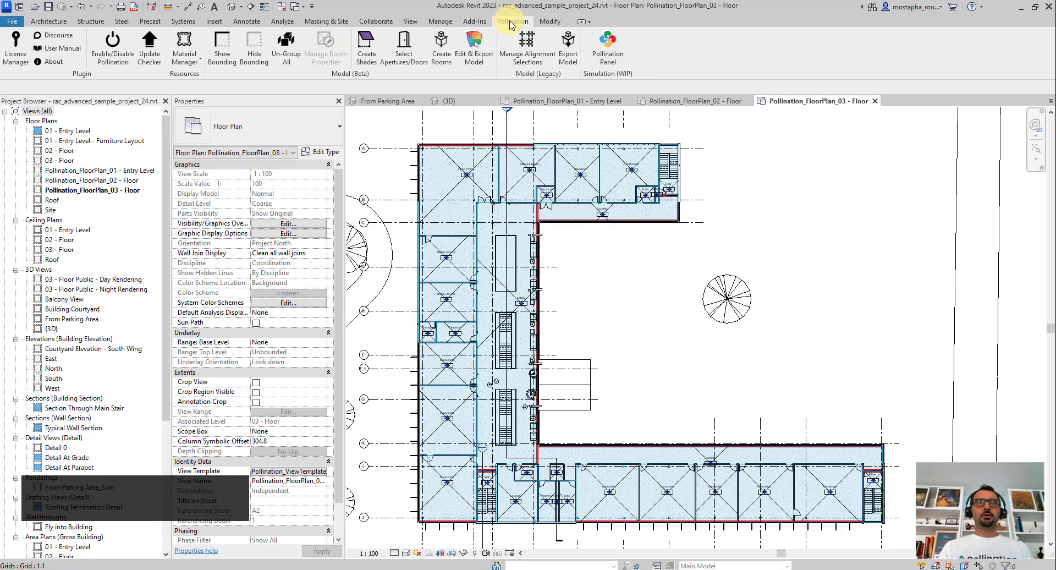
click(472, 64)
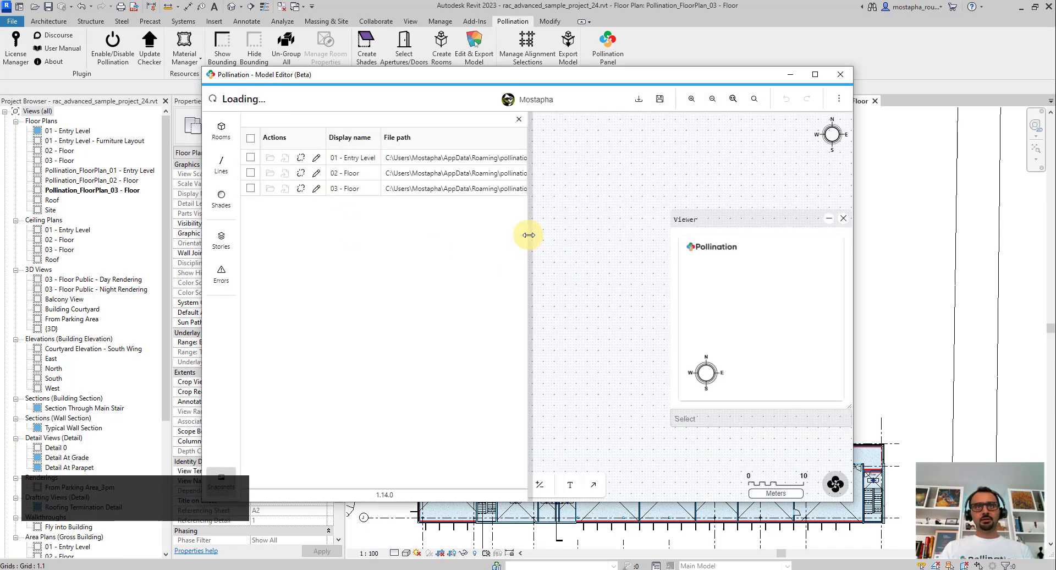
drag(529, 233, 581, 235)
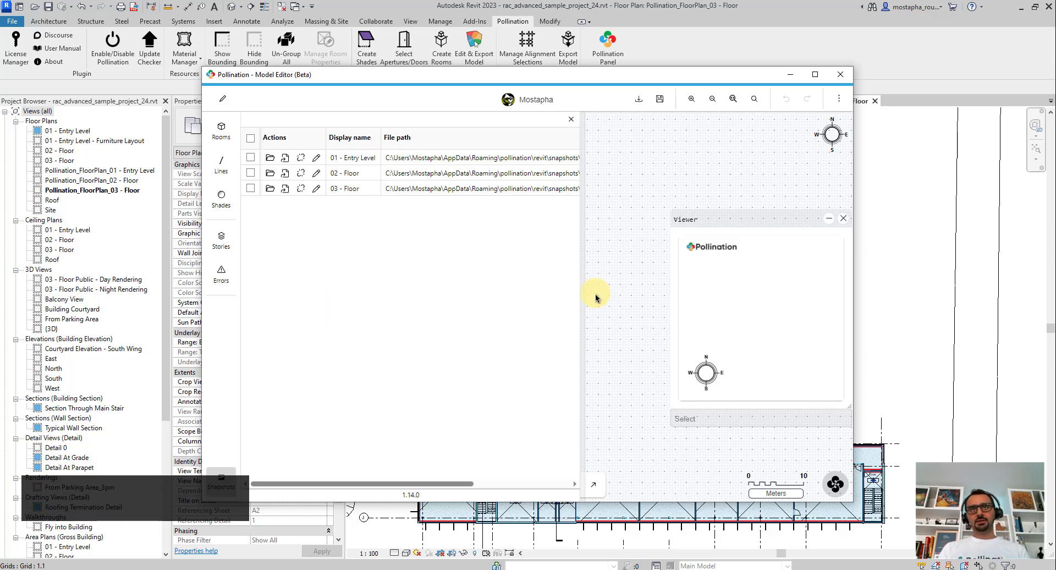
drag(582, 276, 516, 298)
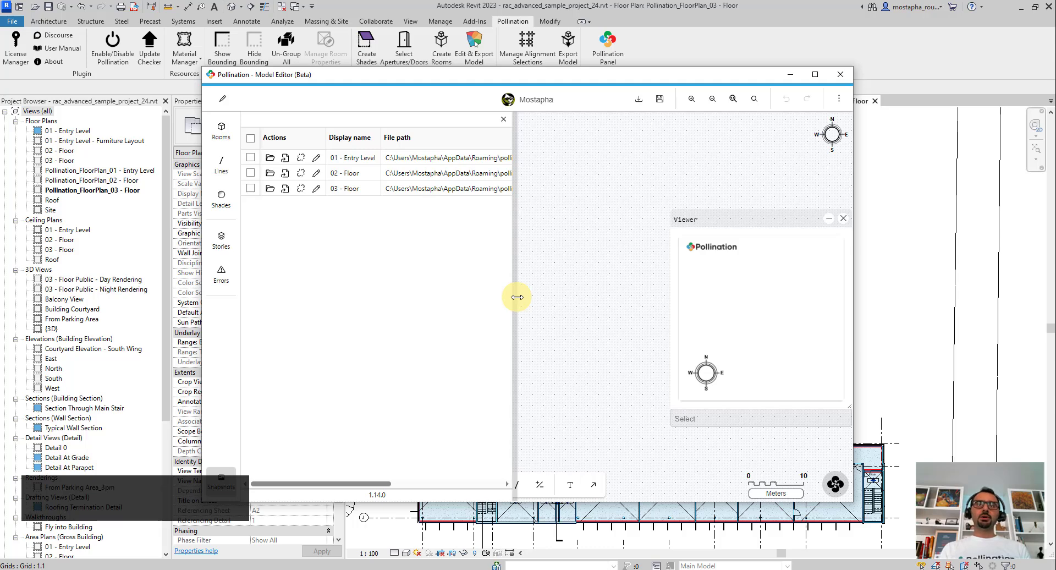
click(841, 75)
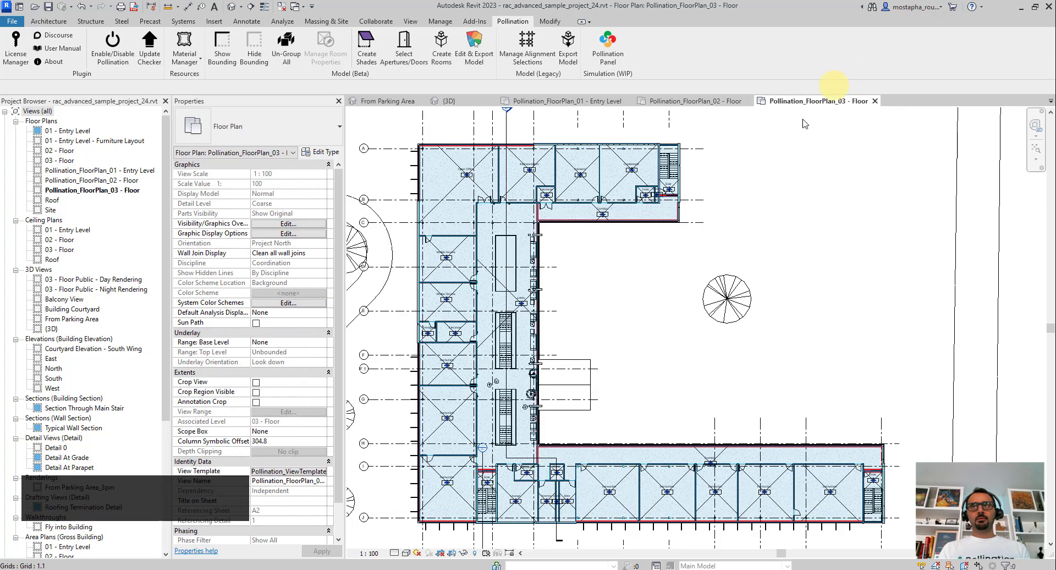
Step: Start Create Shades and select both Red Maple - 9 Meters plants as context shades
click(368, 56)
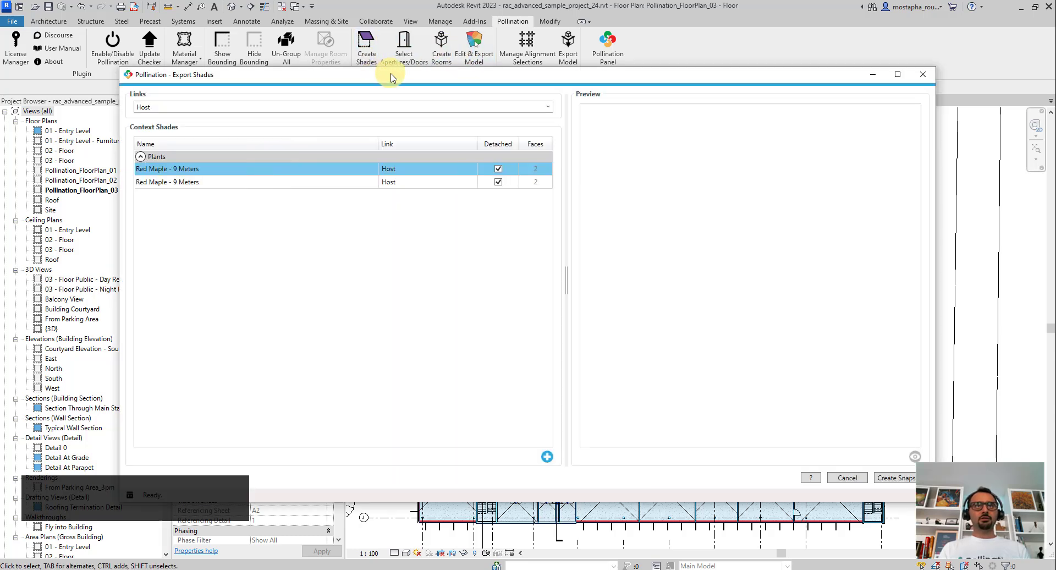
drag(391, 76, 348, 86)
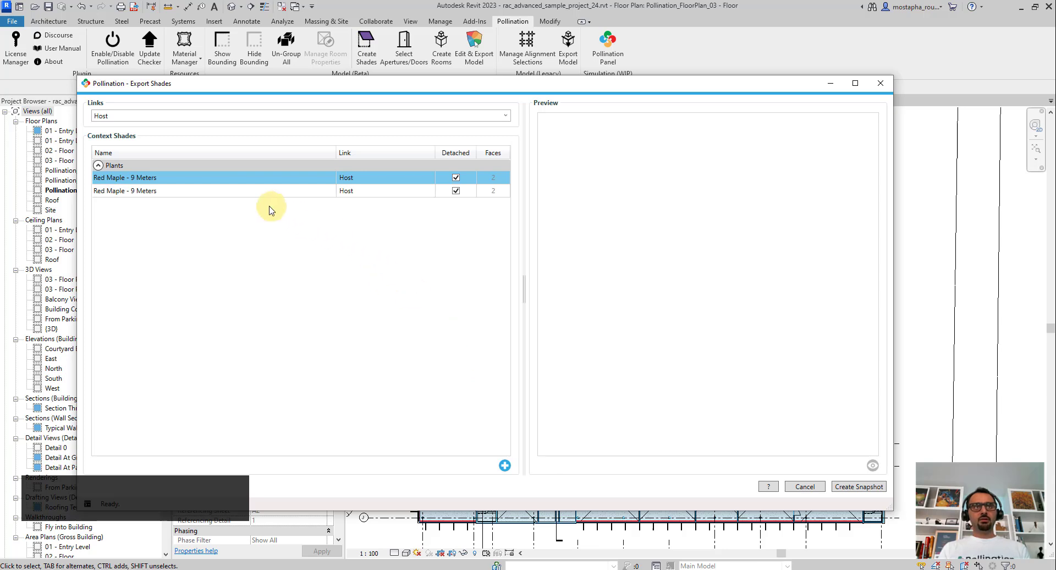
ctrl+click(251, 191)
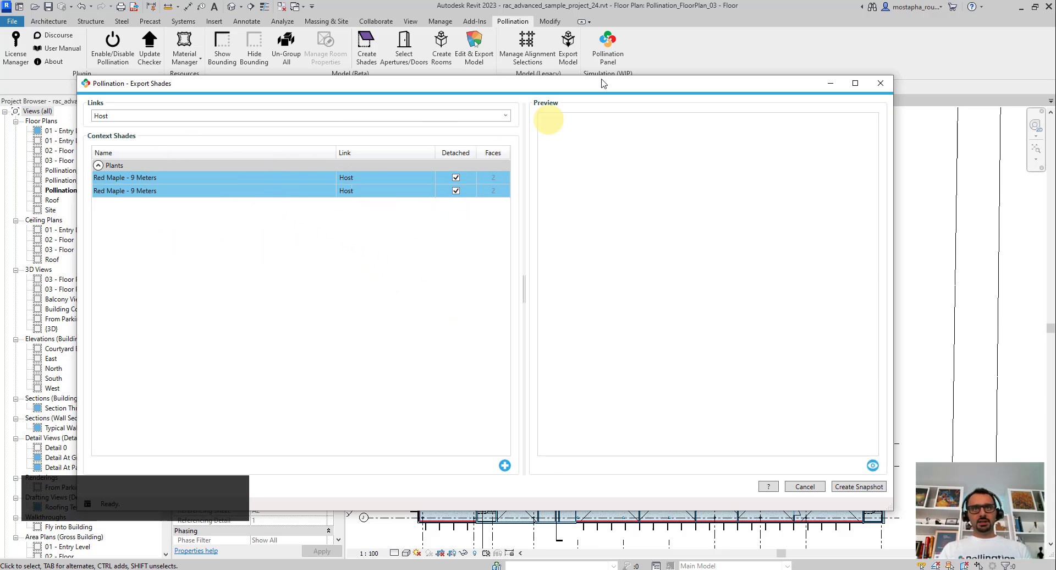
Step: Move the Export Shades window out of the way of the floor plan and switch to the {3D} view showing the surrounding trees
drag(578, 93, 574, 347)
scroll(676, 157, down, 3)
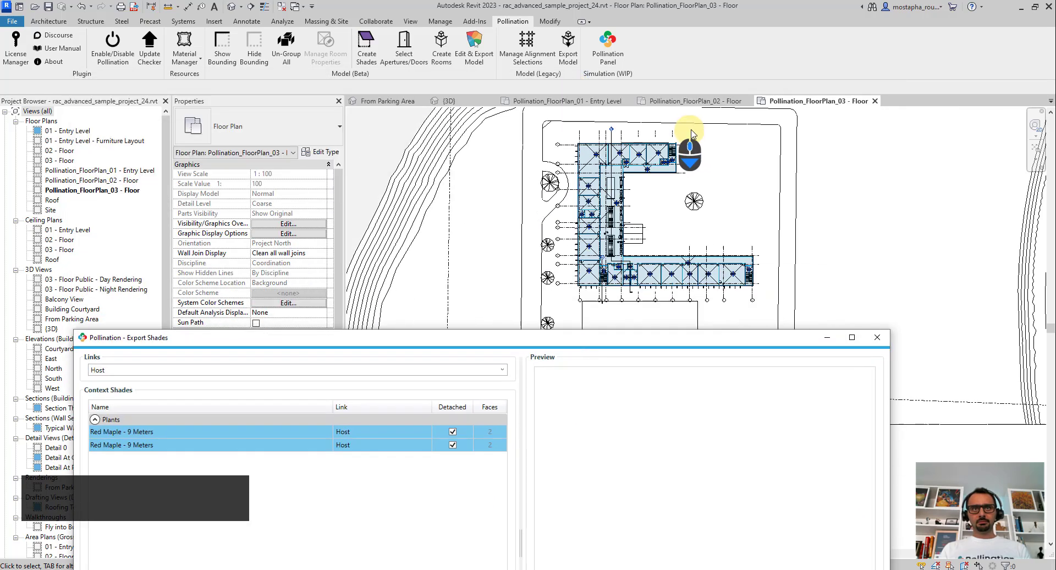
scroll(670, 160, up, 2)
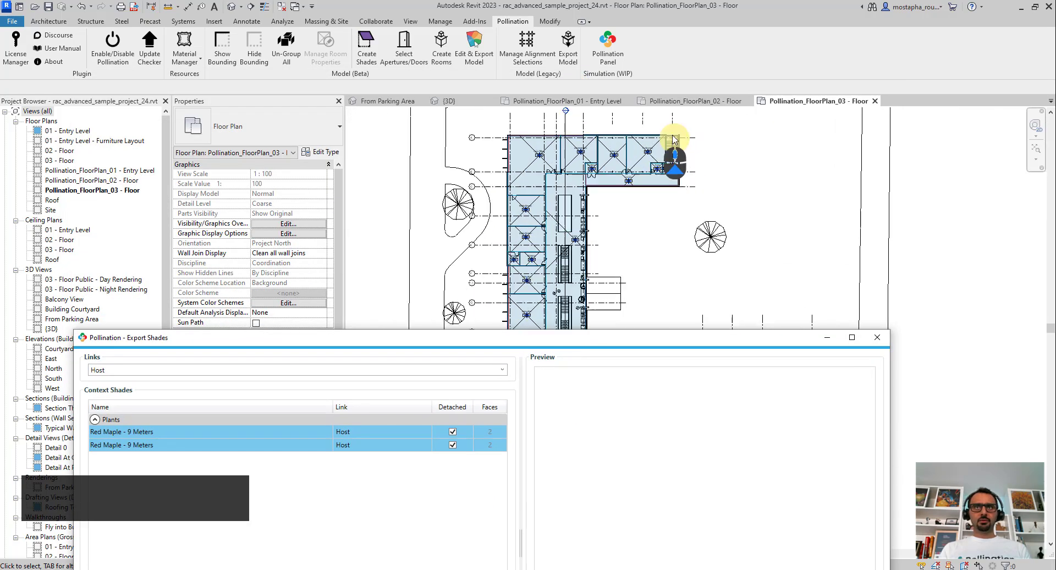
click(459, 103)
scroll(479, 312, down, 1)
scroll(587, 356, up, 2)
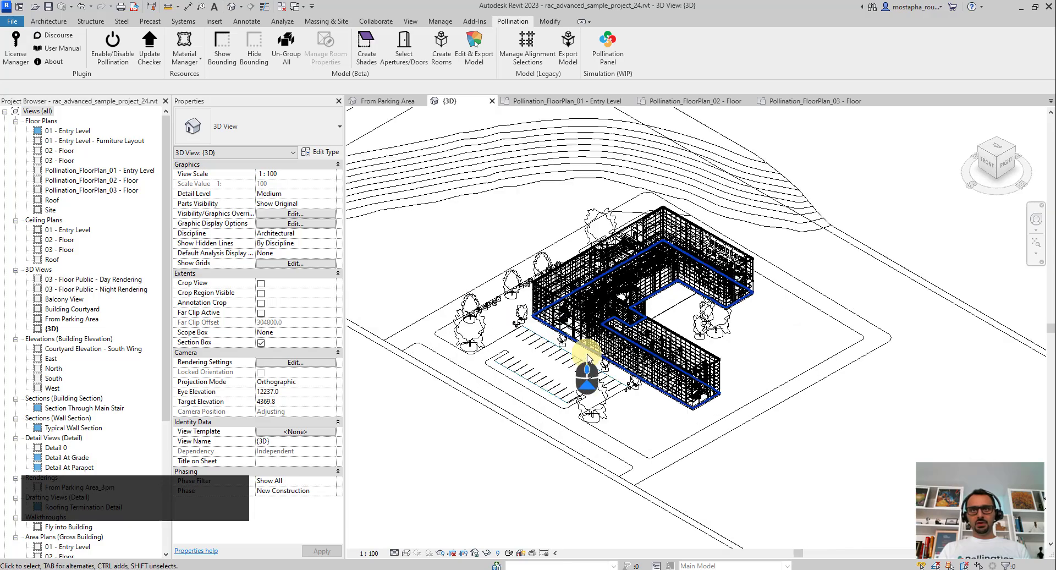
Step: Set the 3D view's visual style to Shaded and select all instances of the Metal Sunscreen floor on the facade
click(406, 553)
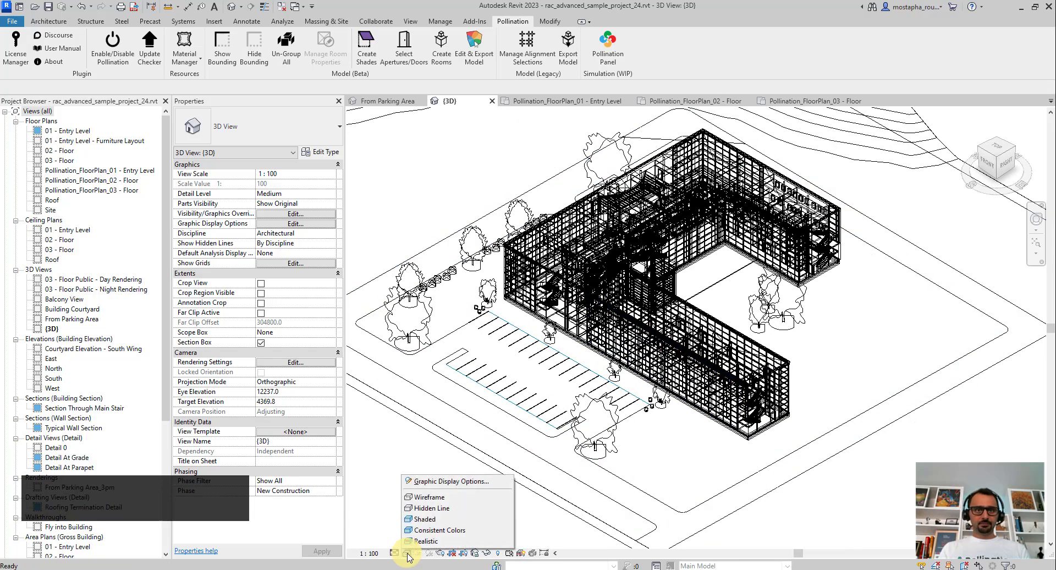
click(438, 520)
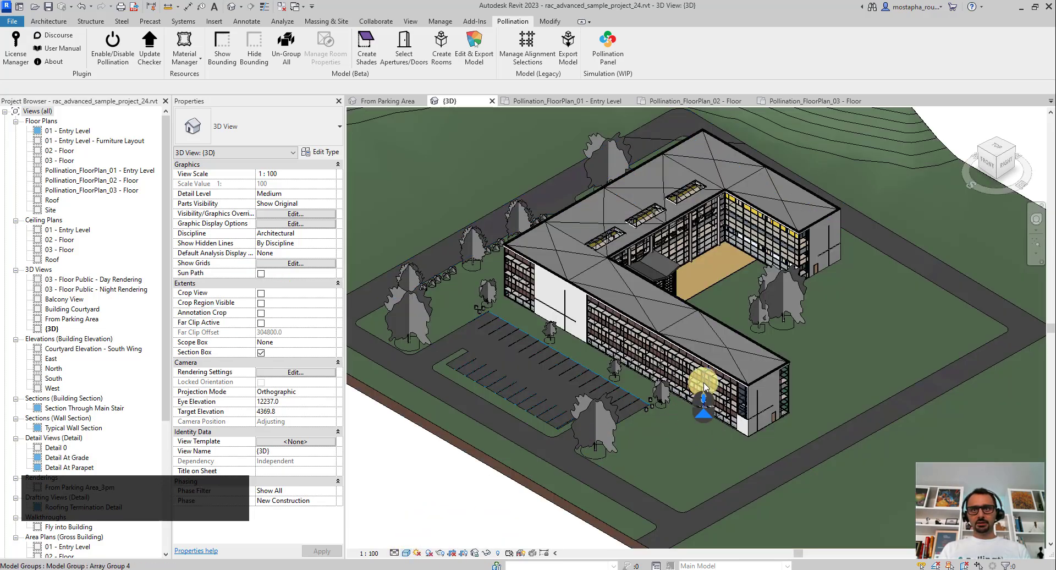
scroll(703, 372, up, 4)
scroll(703, 372, up, 3)
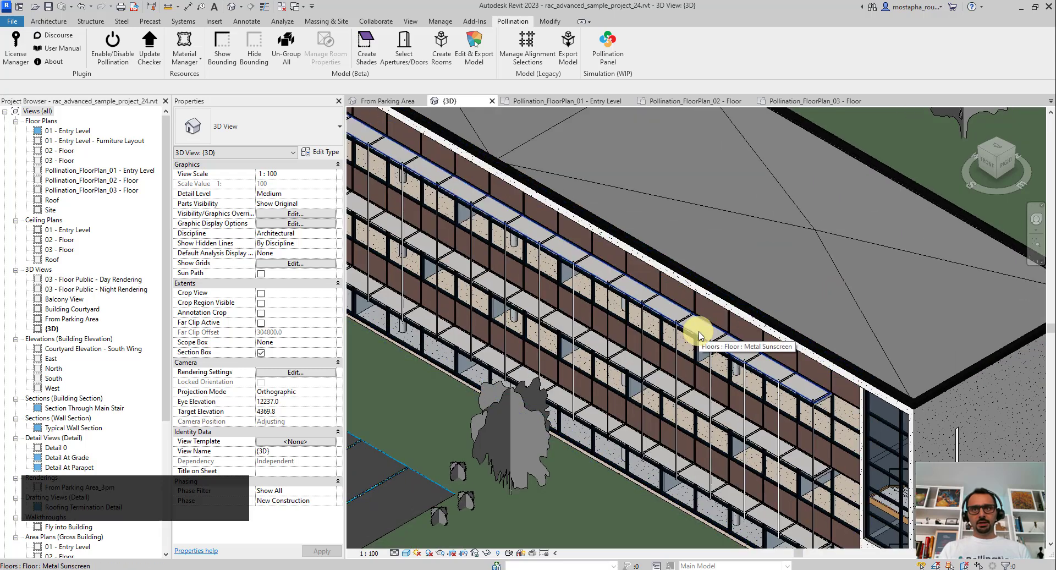
click(698, 335)
right_click(699, 333)
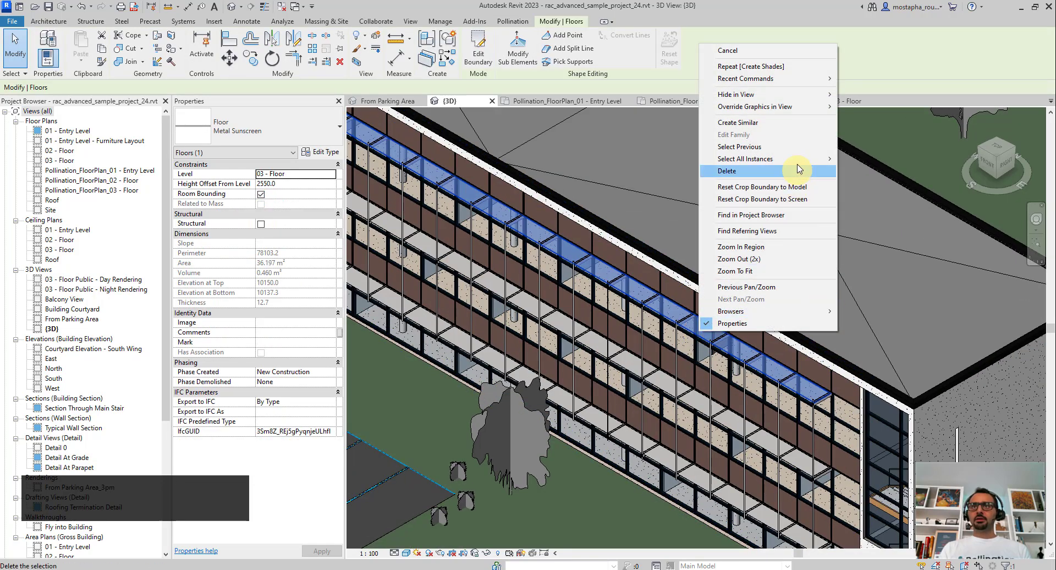
mouse_move(797, 160)
click(877, 159)
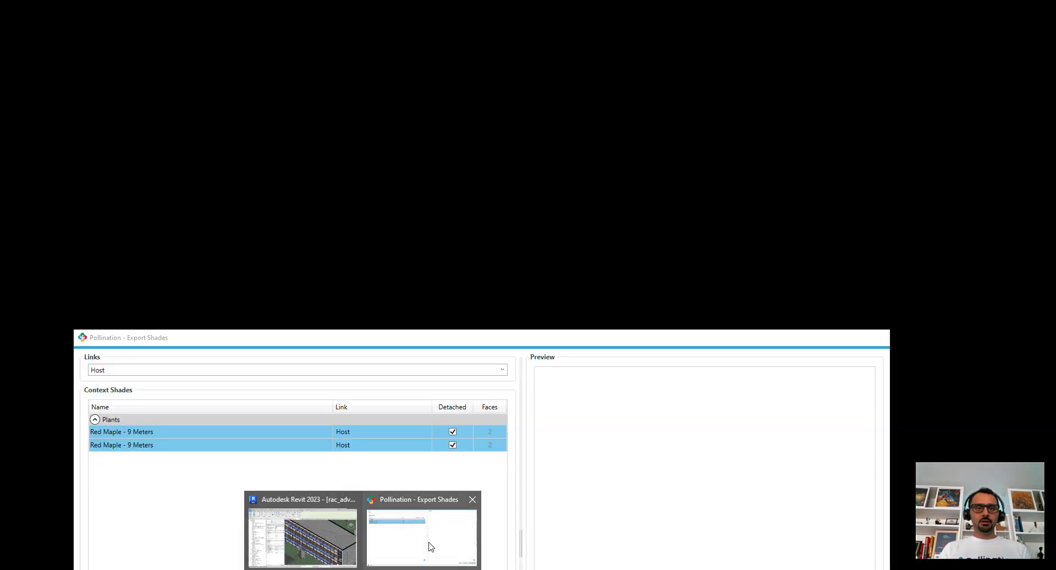
Step: Bring back the Export Shades window and add the selected Metal Sunscreen elements to the context shades
click(442, 520)
drag(498, 337, 521, 30)
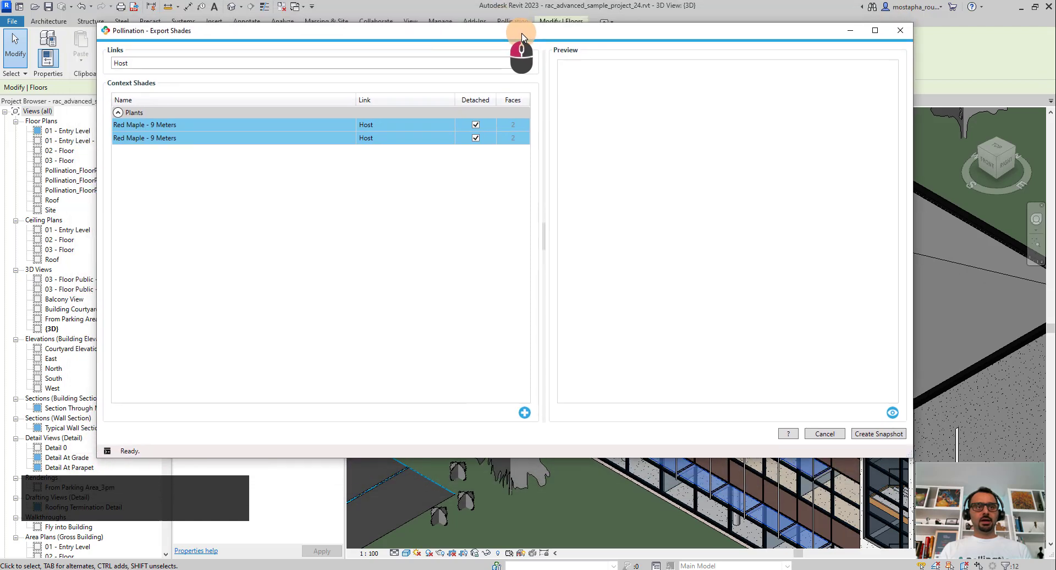
click(525, 412)
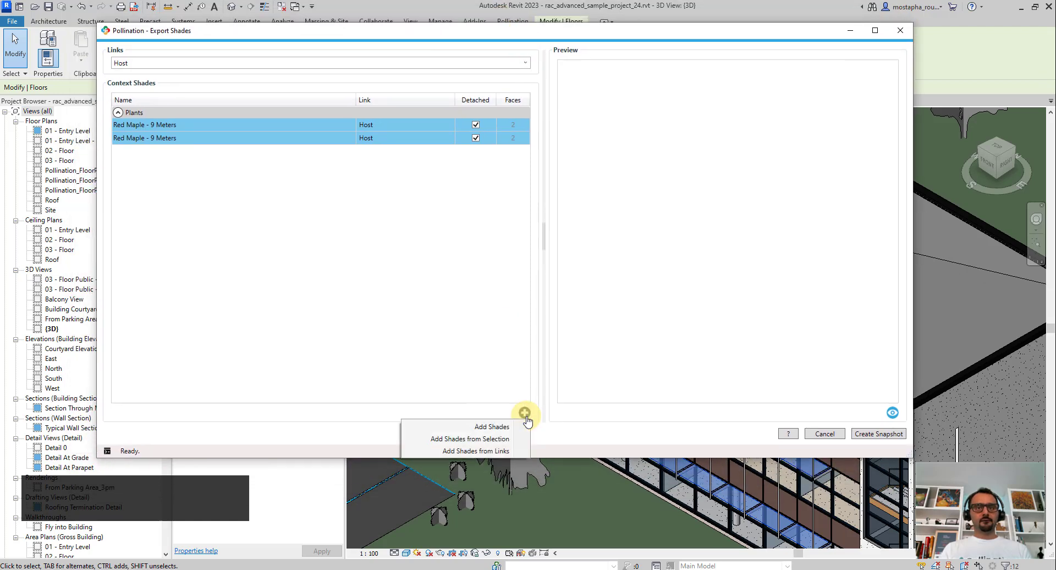
click(485, 440)
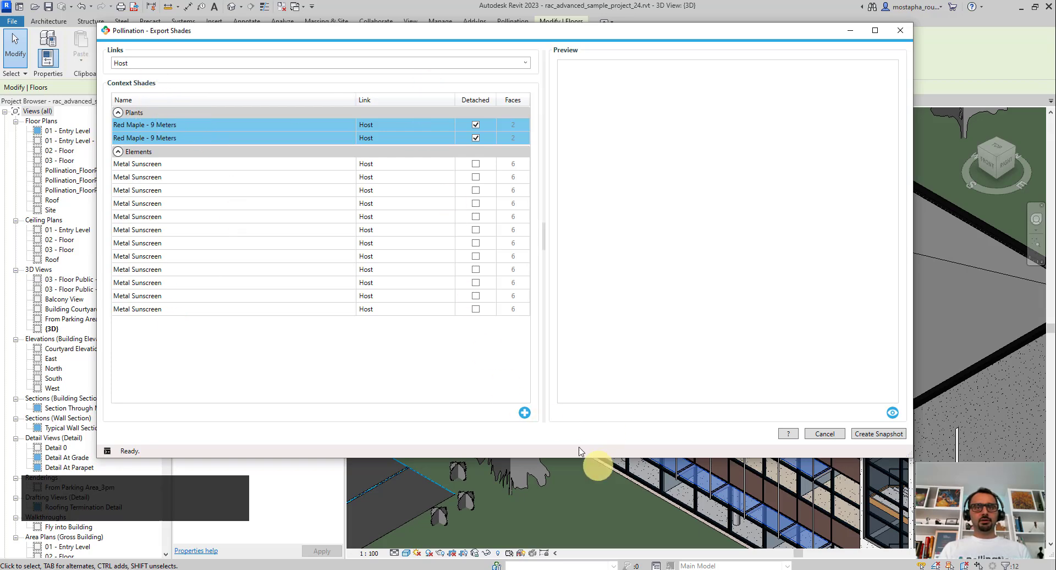
click(524, 414)
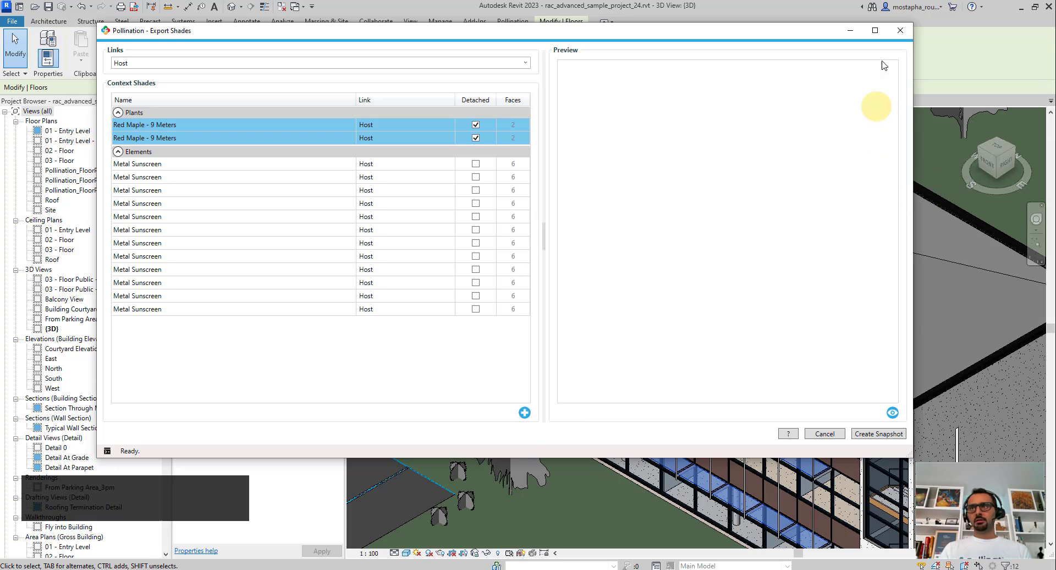
Step: Move the Export Shades window aside and select the large trees in the courtyard, around the parking lot and along the road beside the building
drag(809, 31, 756, 322)
scroll(686, 247, down, 3)
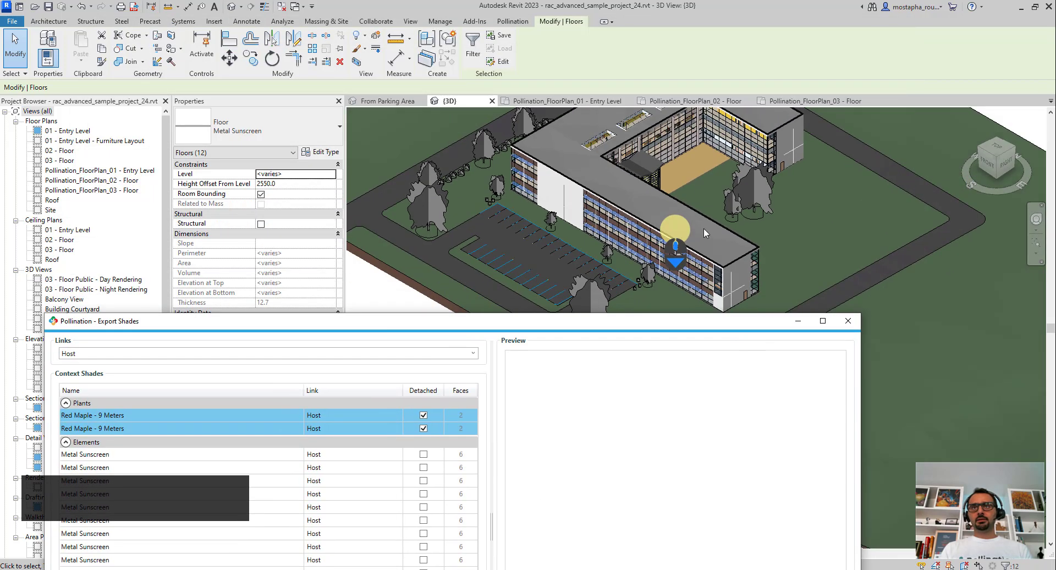
click(755, 189)
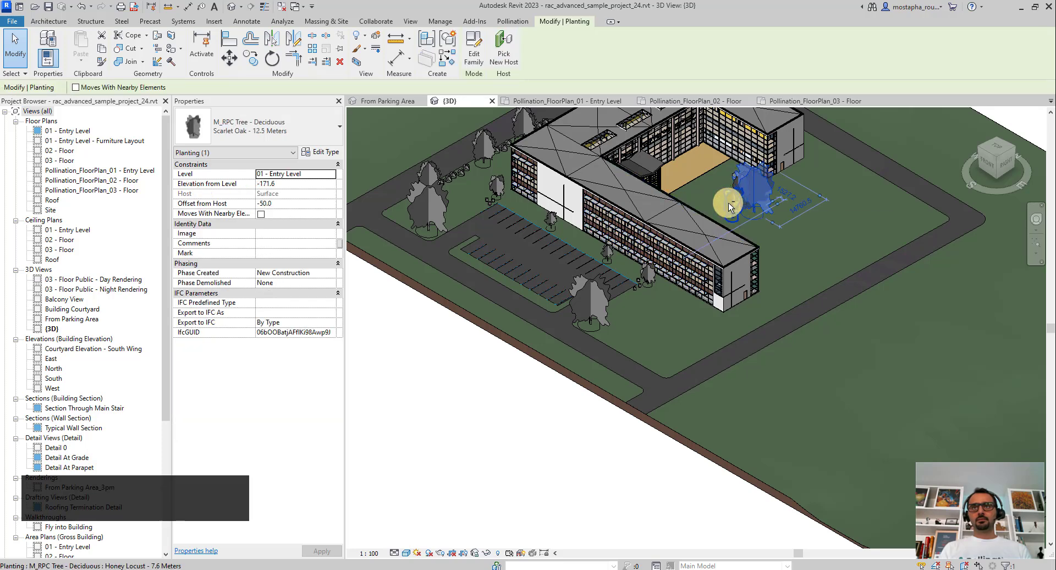
ctrl+click(434, 208)
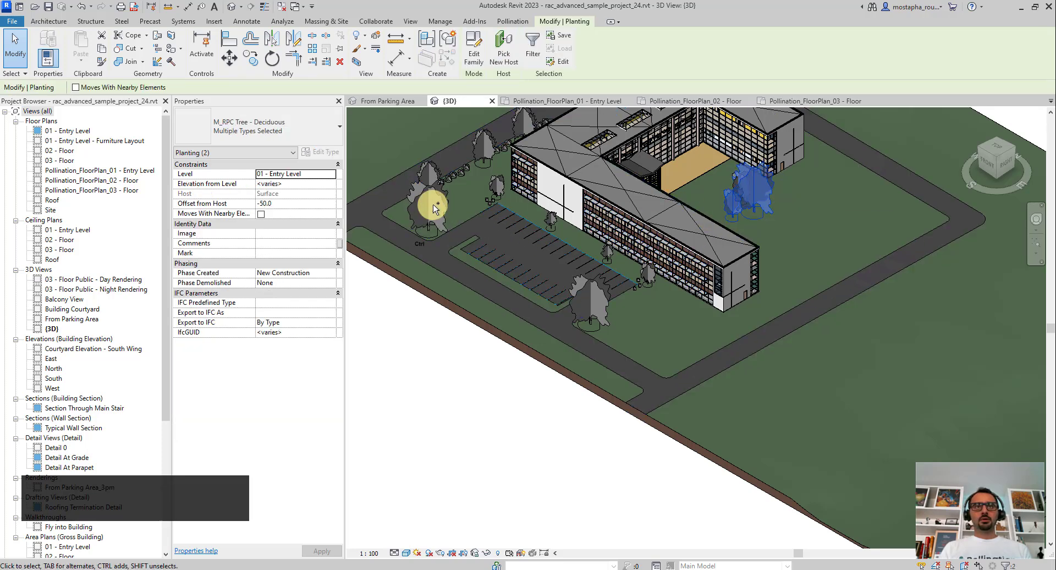
ctrl+click(432, 206)
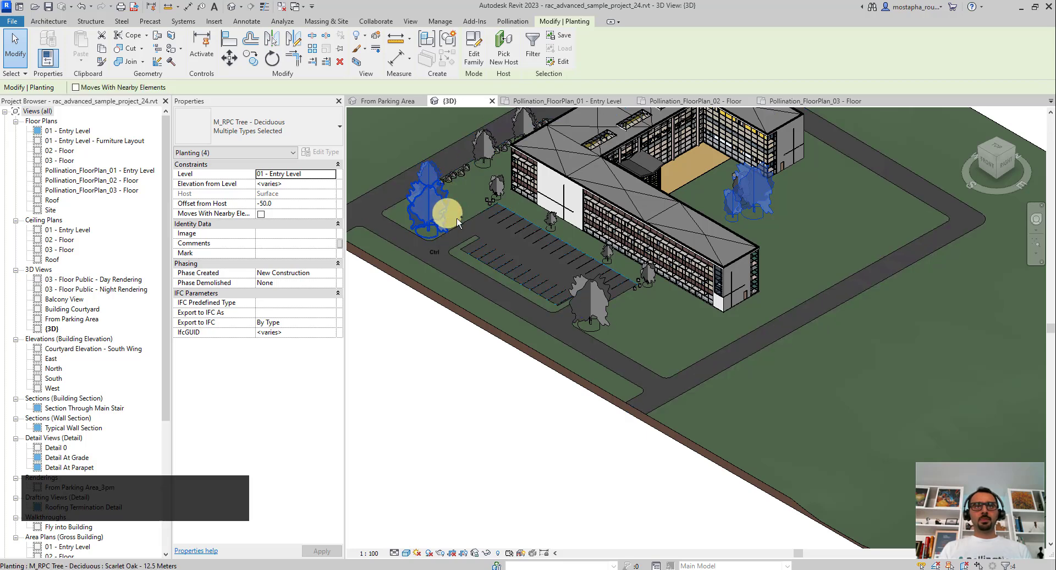
ctrl+click(610, 315)
scroll(585, 431, down, 5)
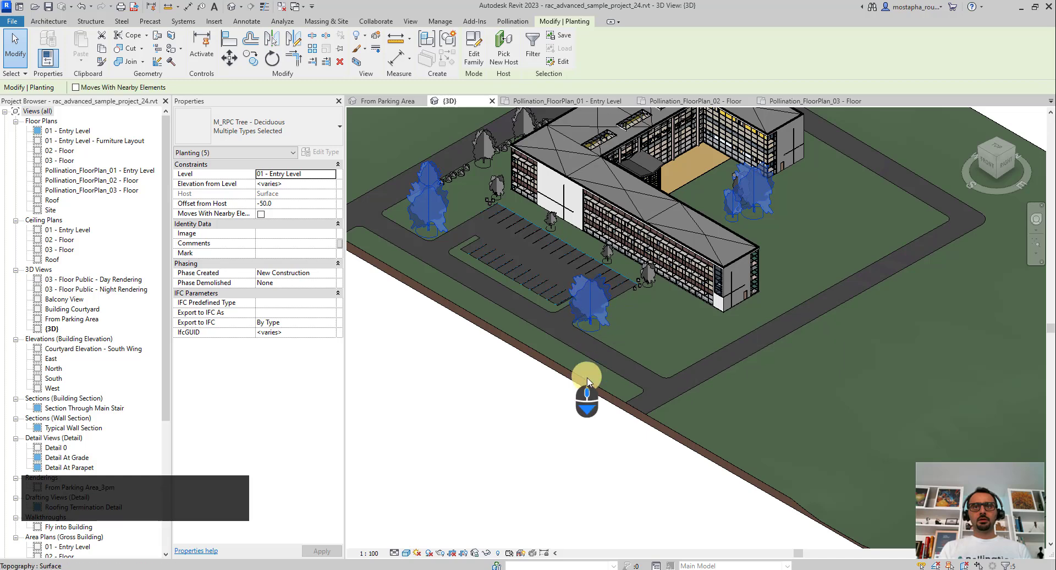
scroll(618, 236, up, 5)
ctrl+click(619, 242)
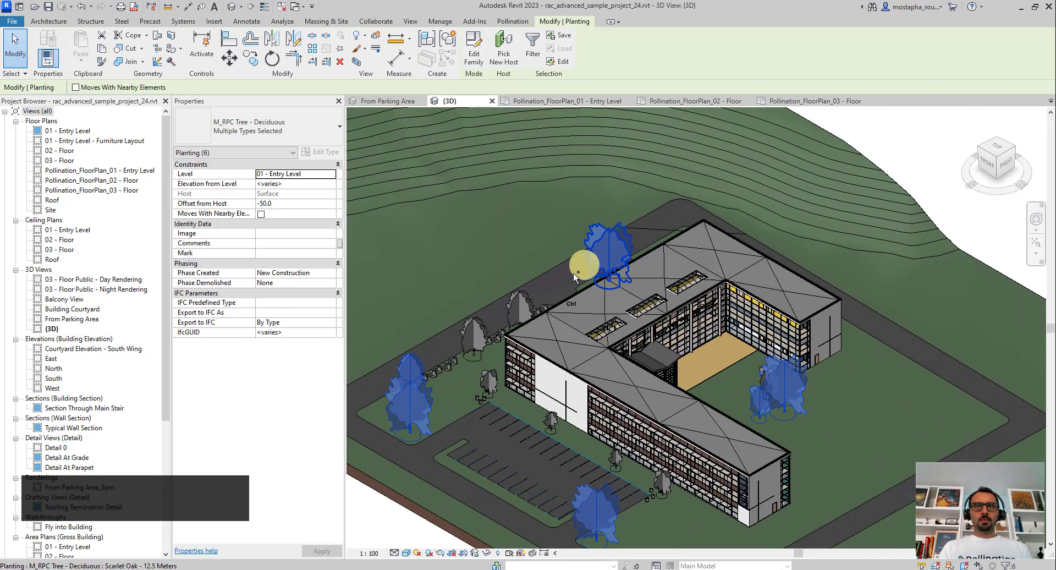
ctrl+click(525, 307)
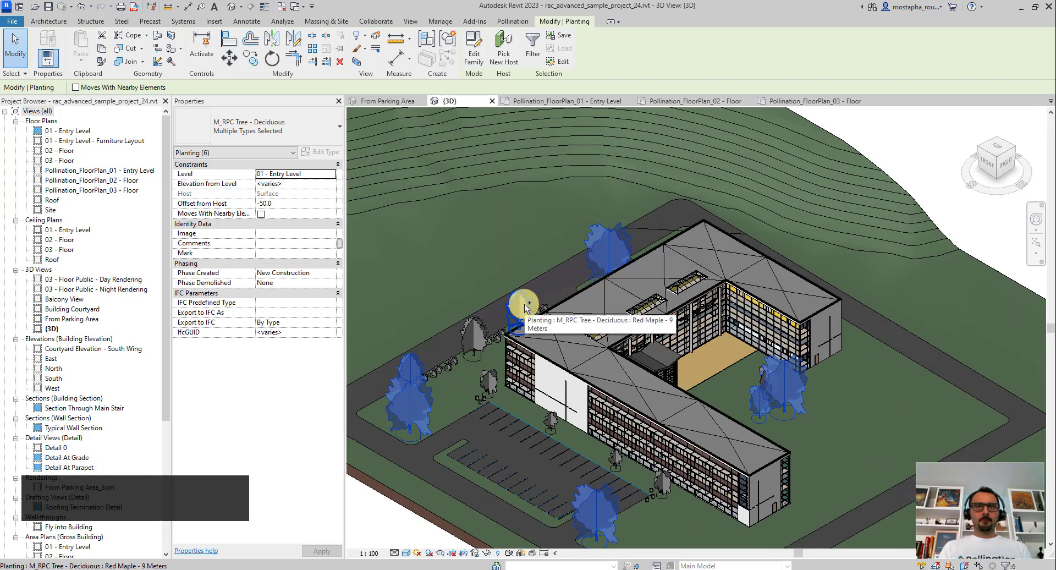
ctrl+click(483, 328)
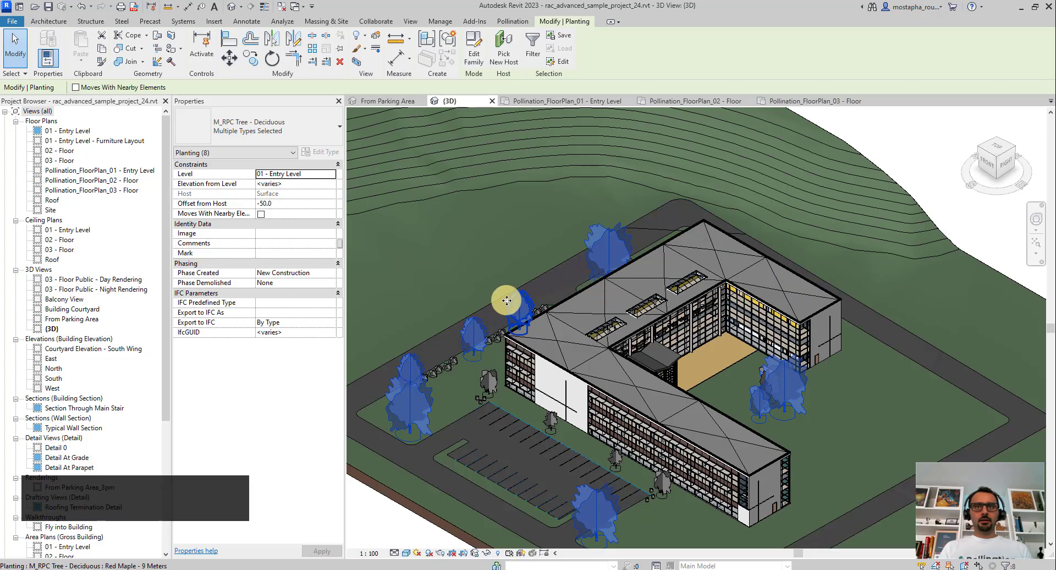
Step: Add the Generic - 75mm entrance canopy roof to the tree selection
shift+middle_drag(509, 305, 719, 330)
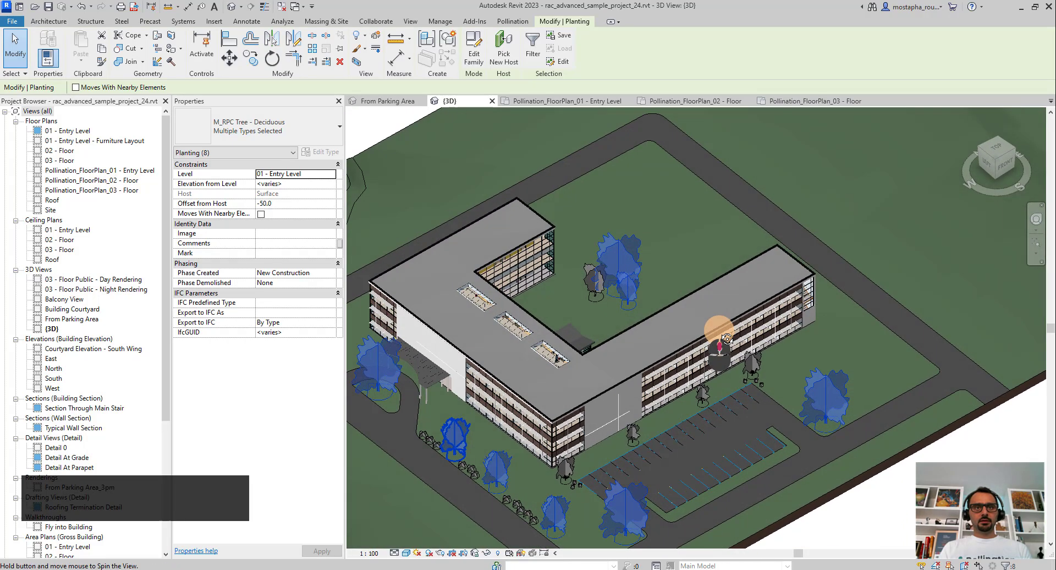
scroll(450, 380, up, 5)
scroll(450, 379, up, 3)
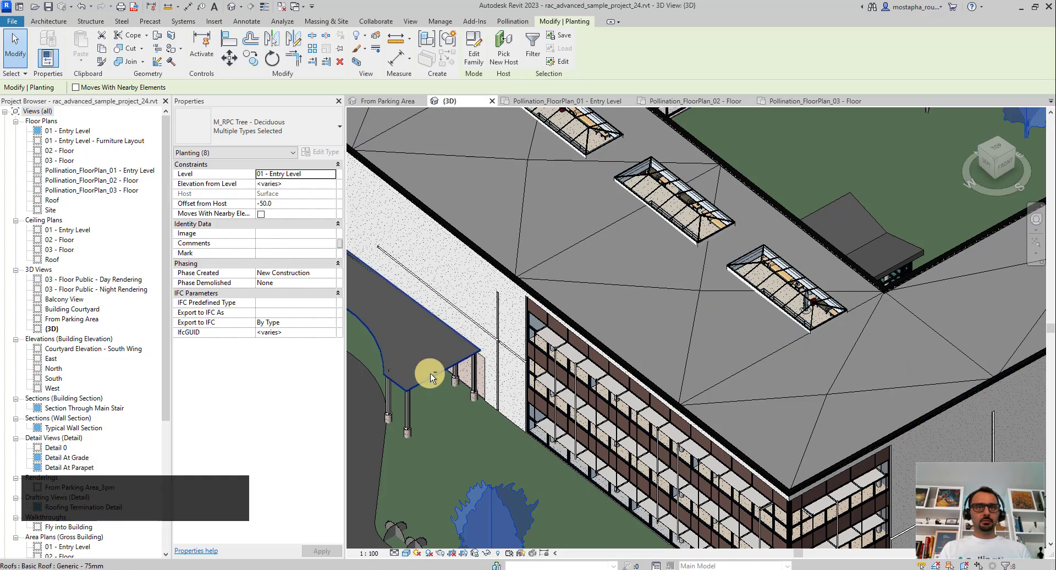
ctrl+click(431, 376)
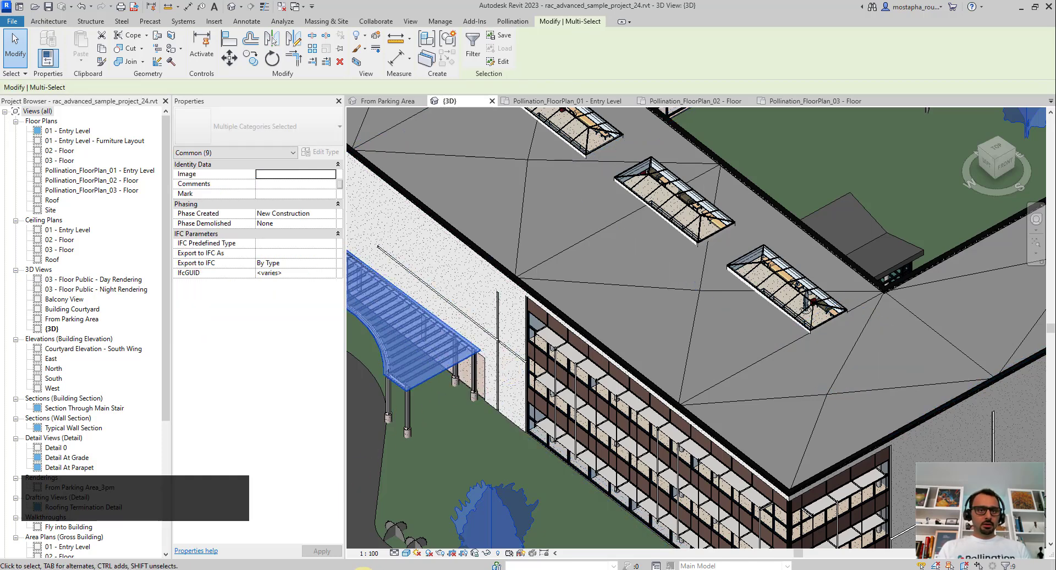
Step: Return to the Export Shades window and add the selected trees and canopy roof to the context shades
mouse_move(360, 568)
click(429, 539)
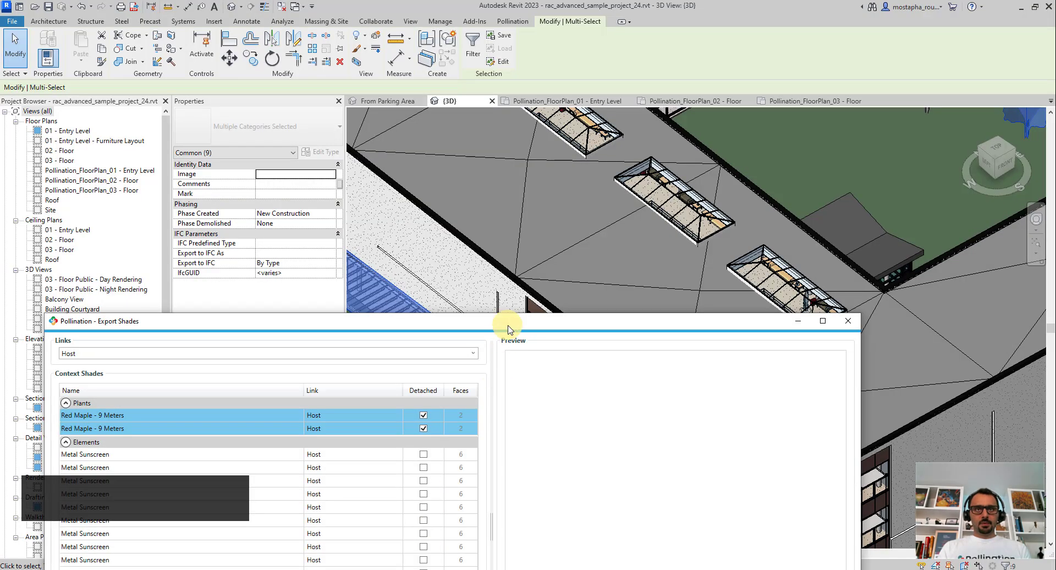
drag(509, 325, 581, 65)
click(543, 442)
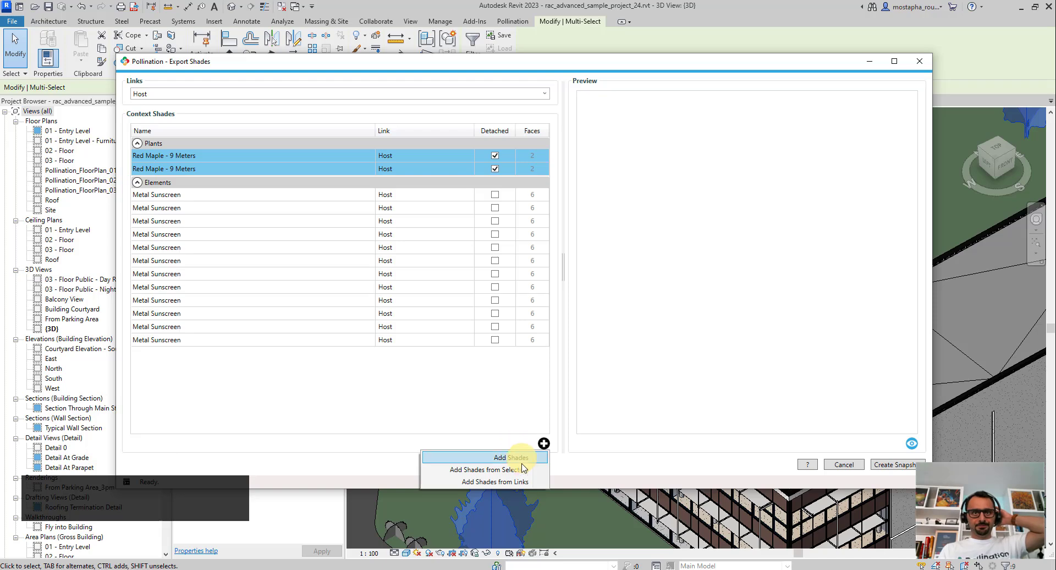
click(505, 470)
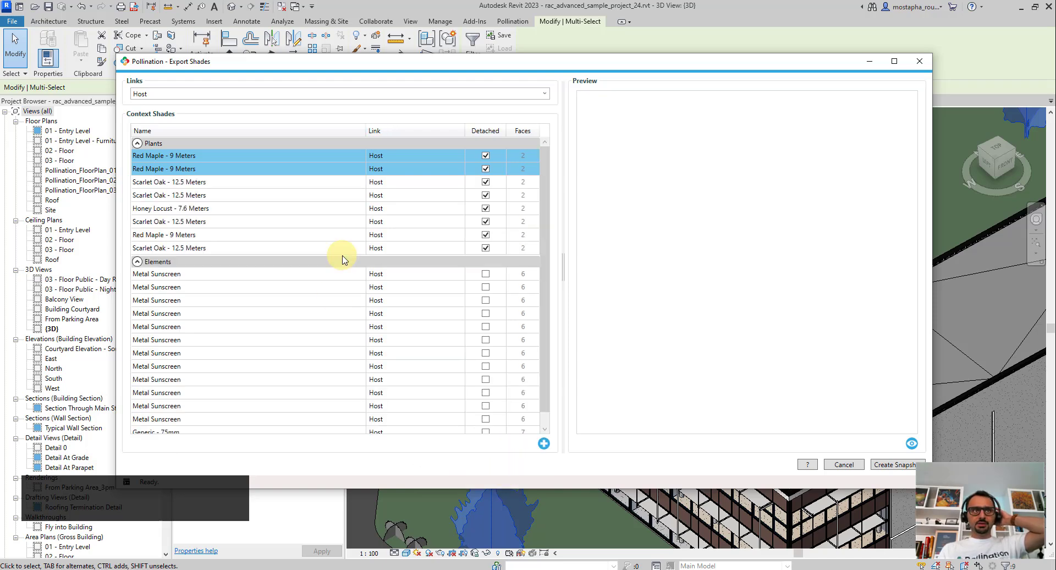
Step: Select every plant and element in the Context Shades list
scroll(341, 254, down, 1)
click(290, 316)
key(ctrl+a)
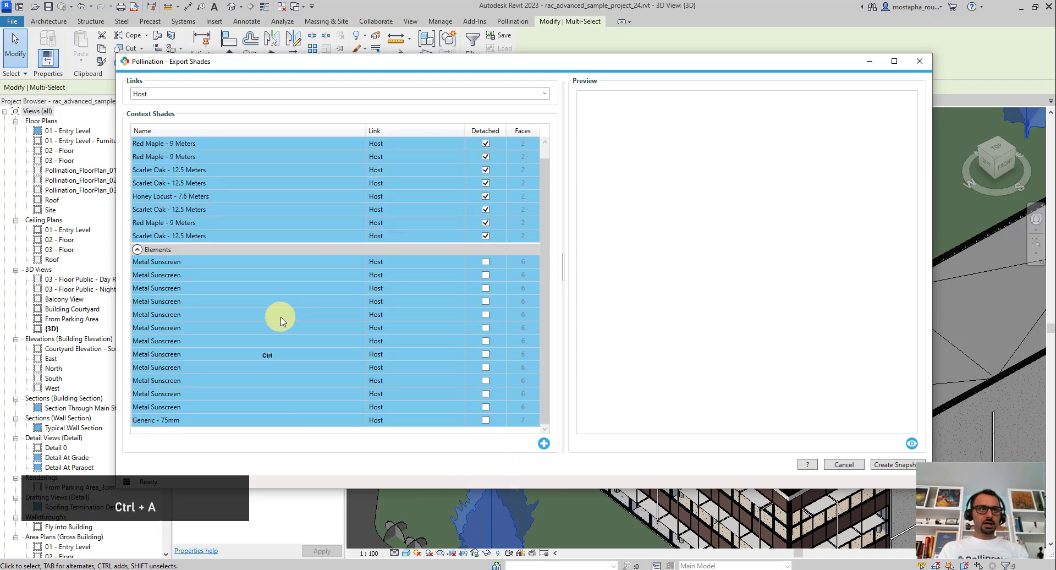
scroll(364, 328, up, 1)
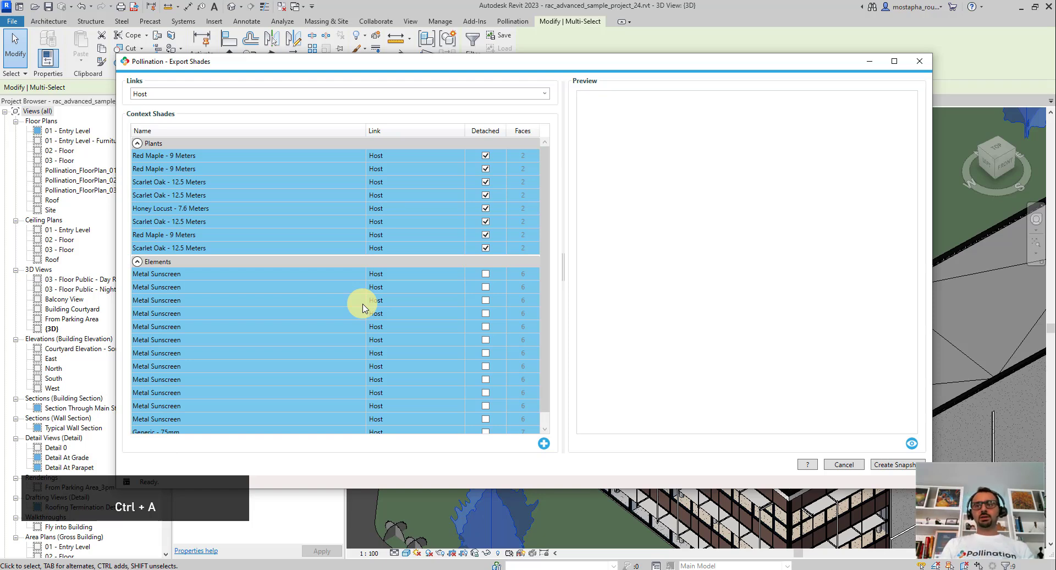
Step: Save the selected context shades as a snapshot named Shades, and clear the selection in the 3D view
click(912, 463)
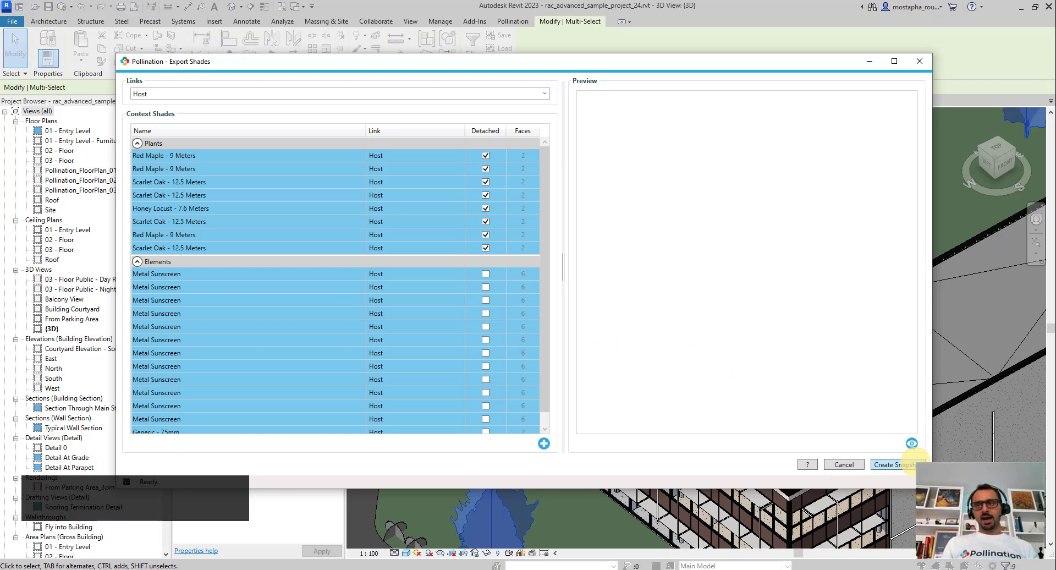
click(388, 228)
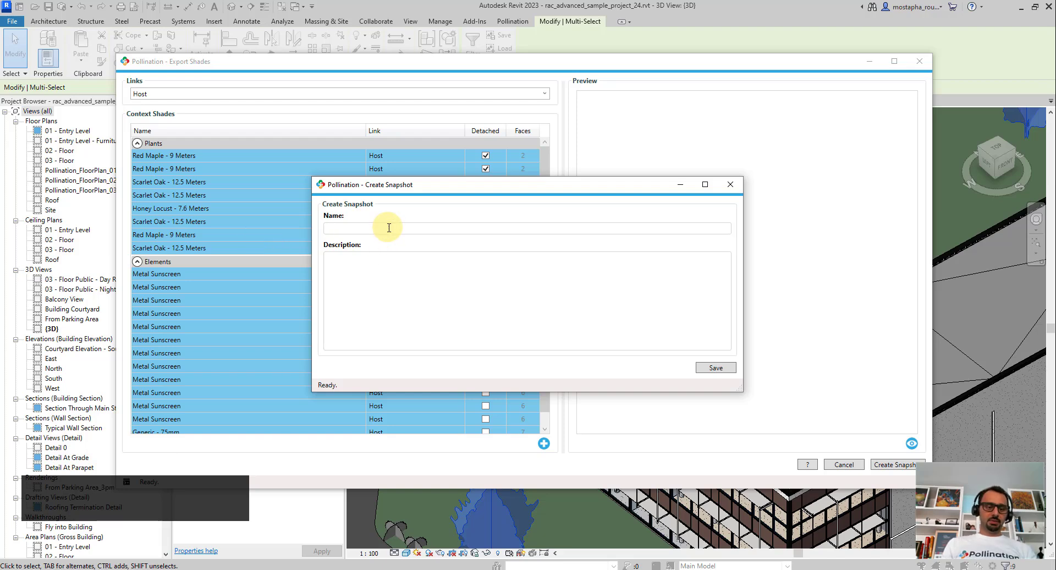
text(Shades)
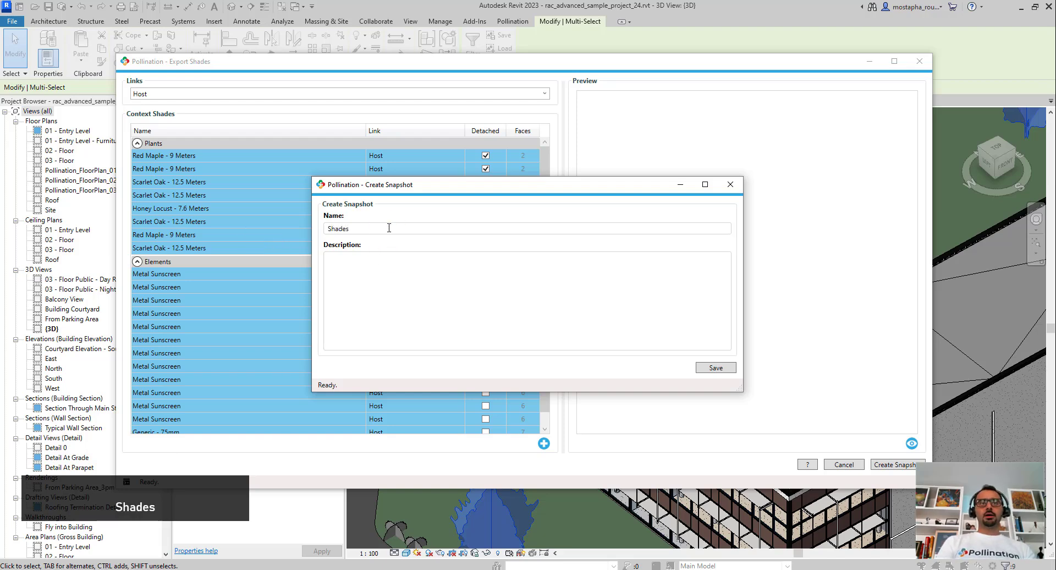
click(731, 368)
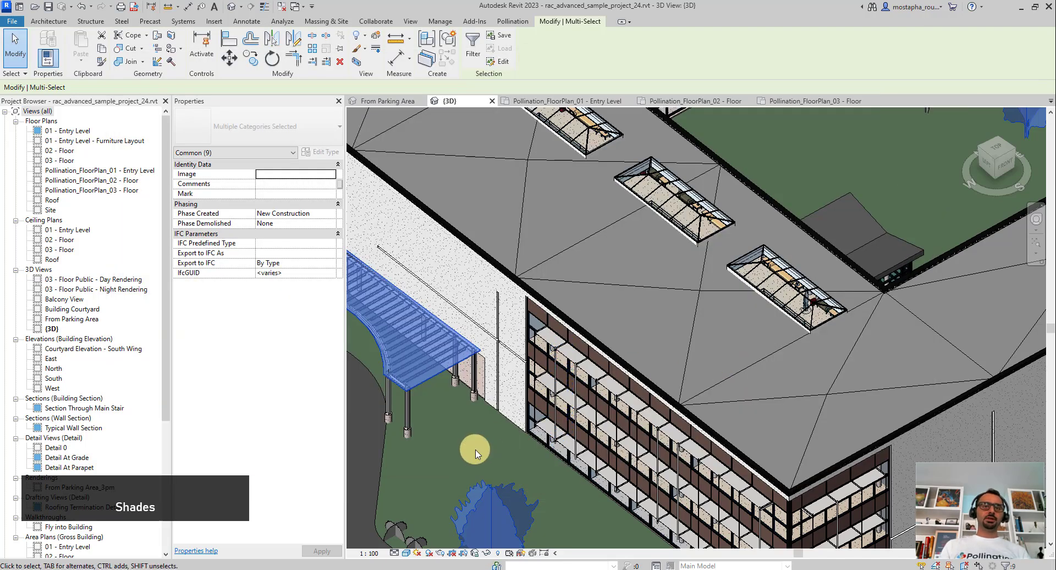
click(476, 453)
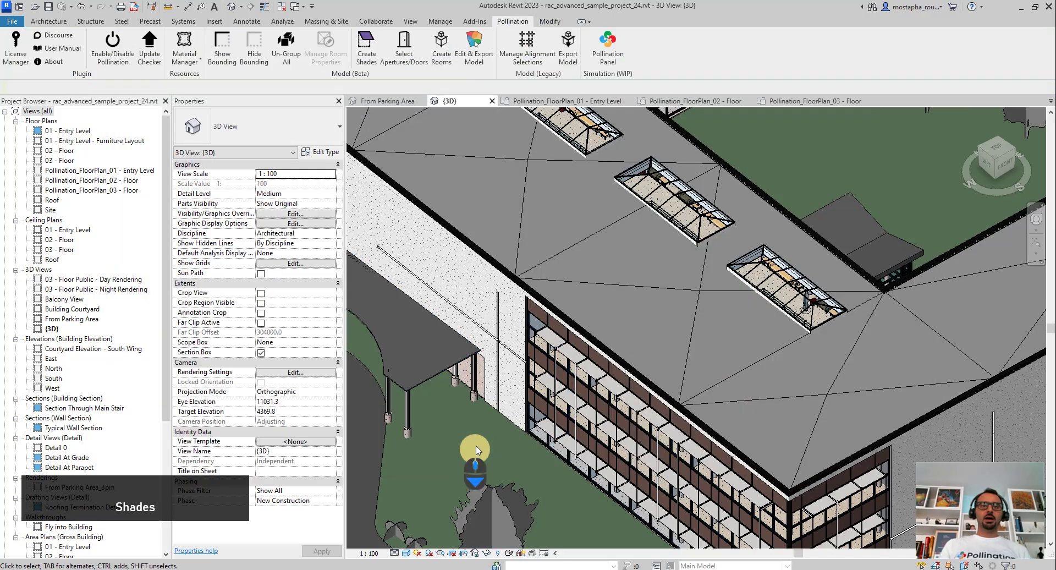
scroll(473, 451, down, 6)
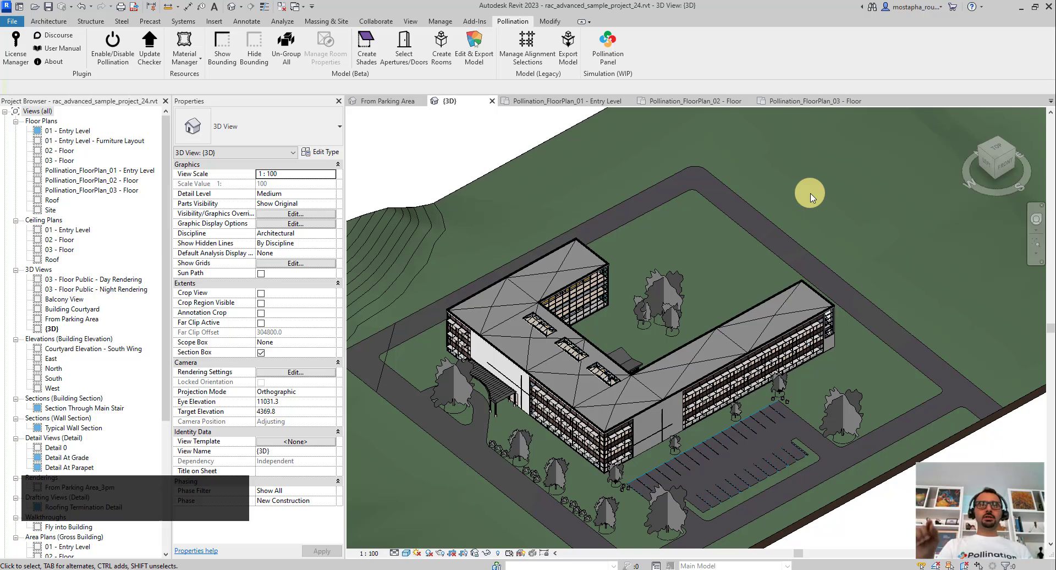
Step: Start Create Rooms and advance past the settings and levels to the room selection page for 03 - Floor
click(450, 60)
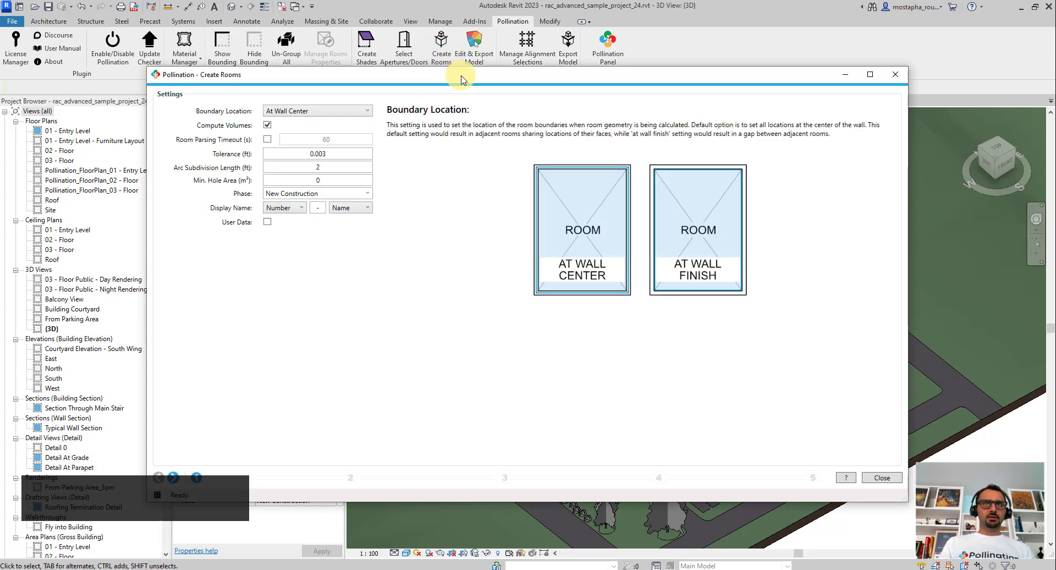
click(521, 44)
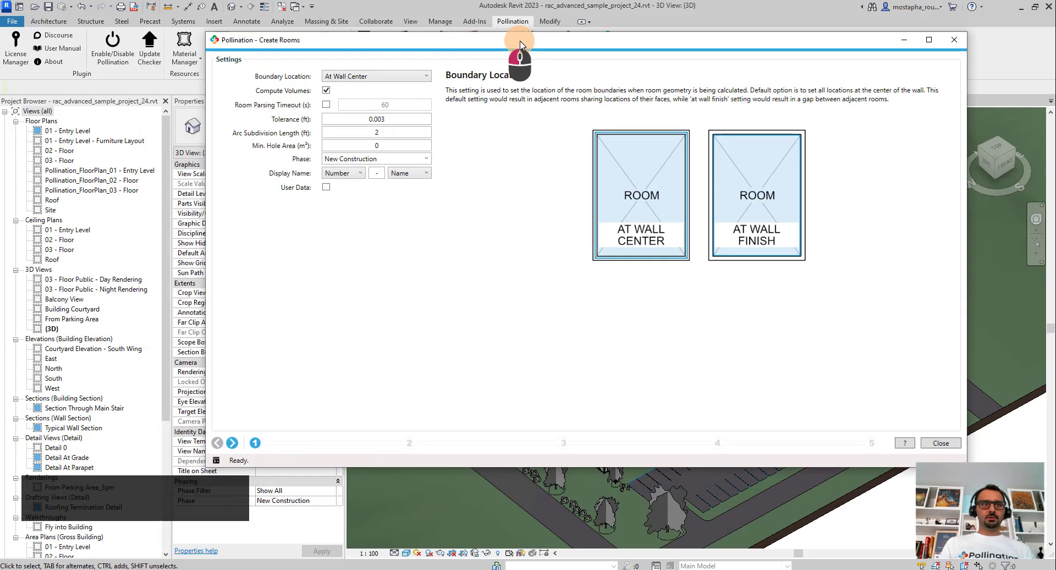
click(232, 443)
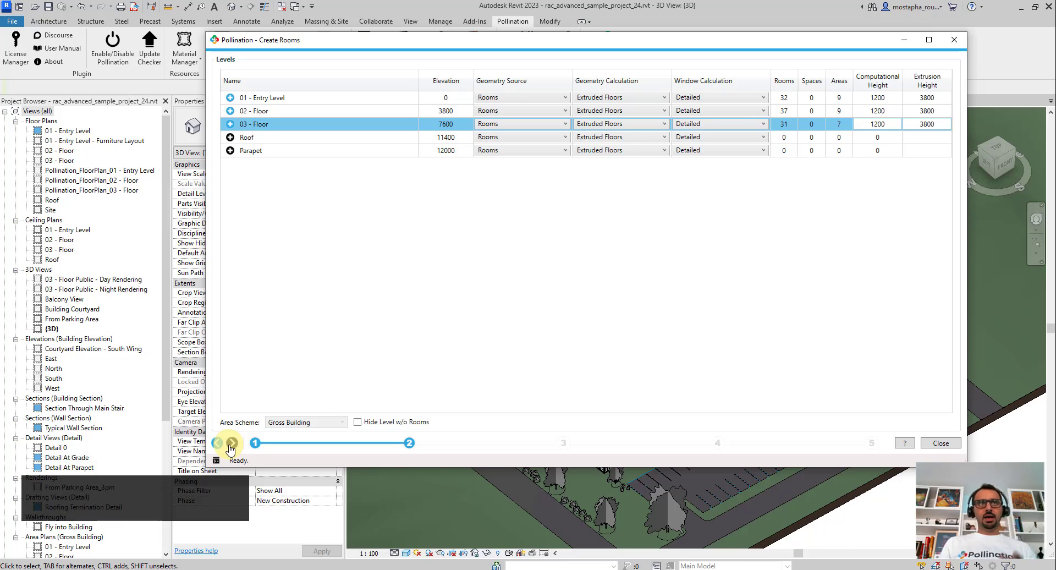
click(232, 444)
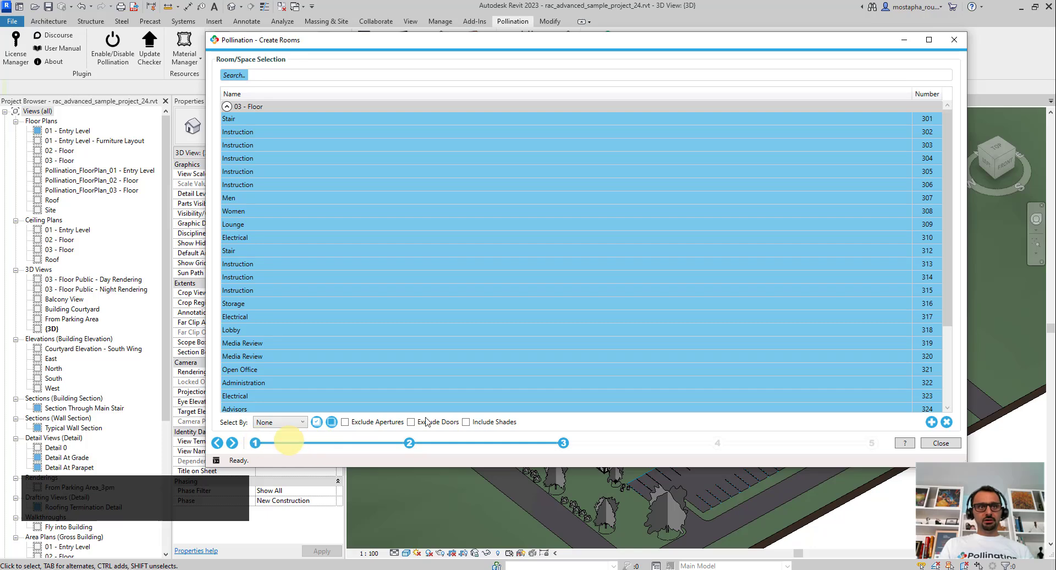
Step: Turn on Include Shades for the 03 - Floor rooms and generate a preview of all rooms from the properties page
click(466, 422)
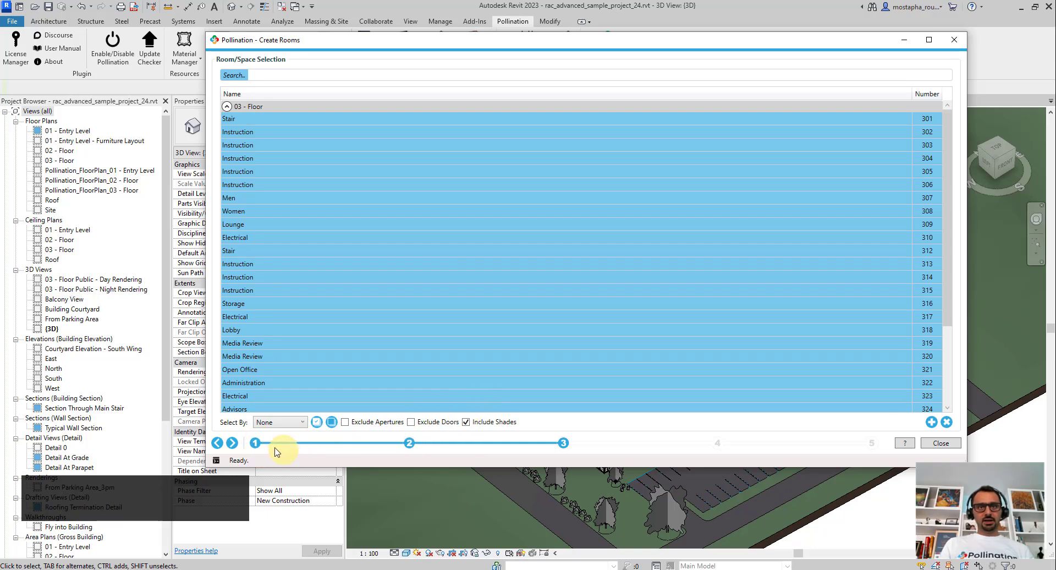
click(232, 443)
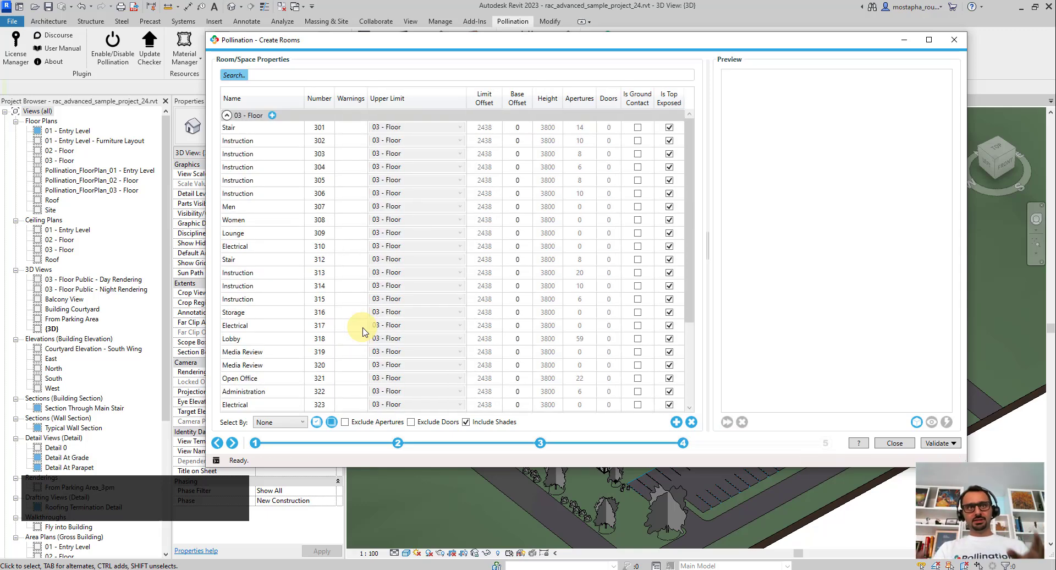
click(253, 291)
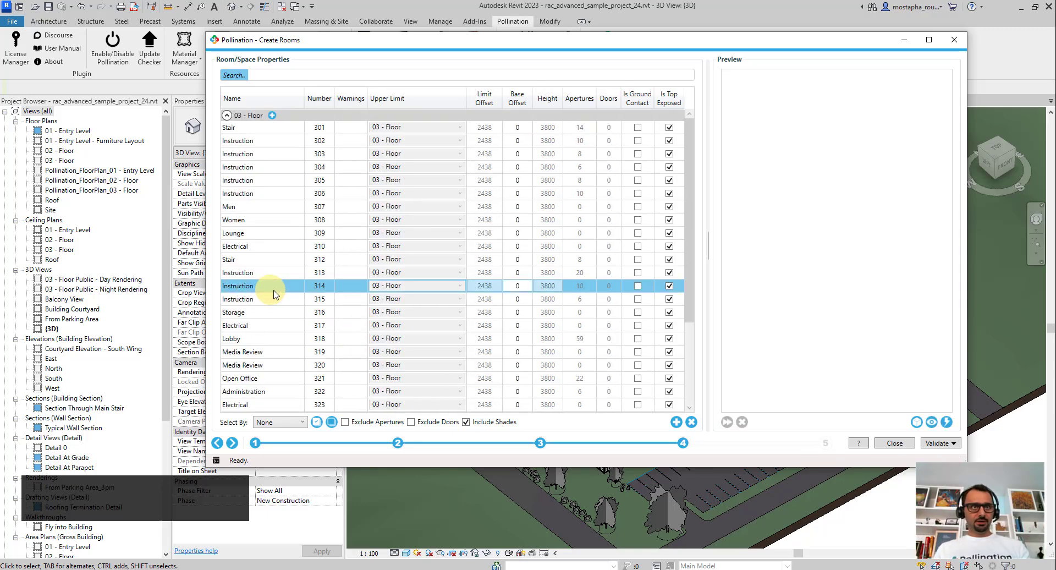
key(ctrl+a)
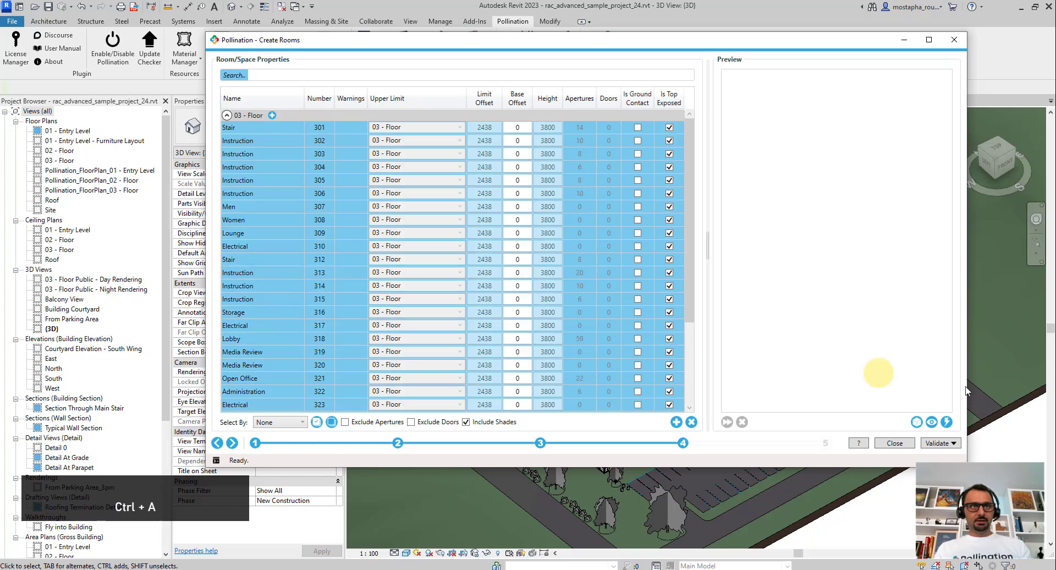
click(947, 431)
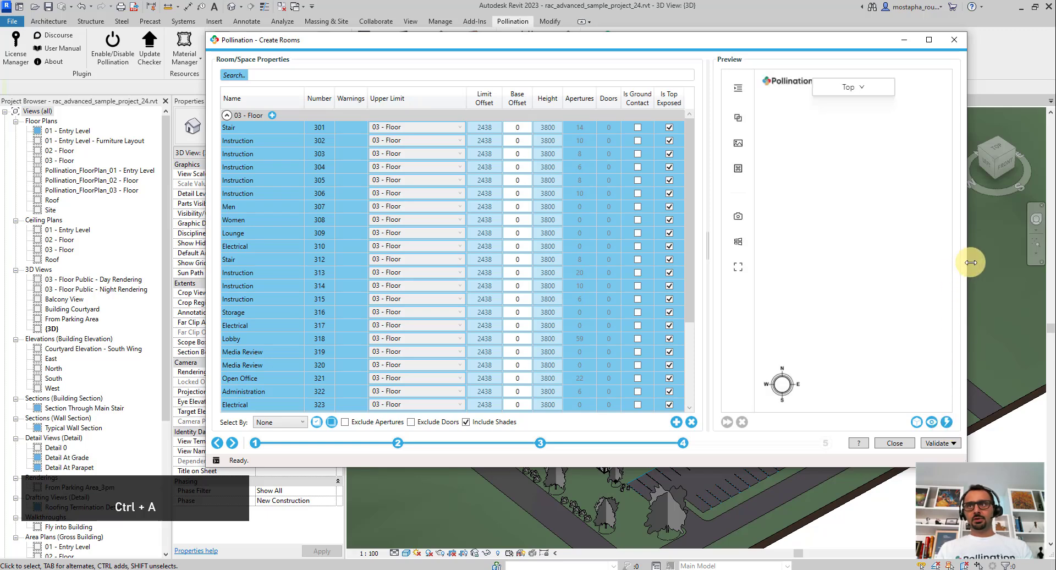
Step: Examine the rooms and shades in a widened preview, turn off Include Shades, and close Create Rooms
drag(971, 262, 1042, 262)
scroll(875, 286, down, 3)
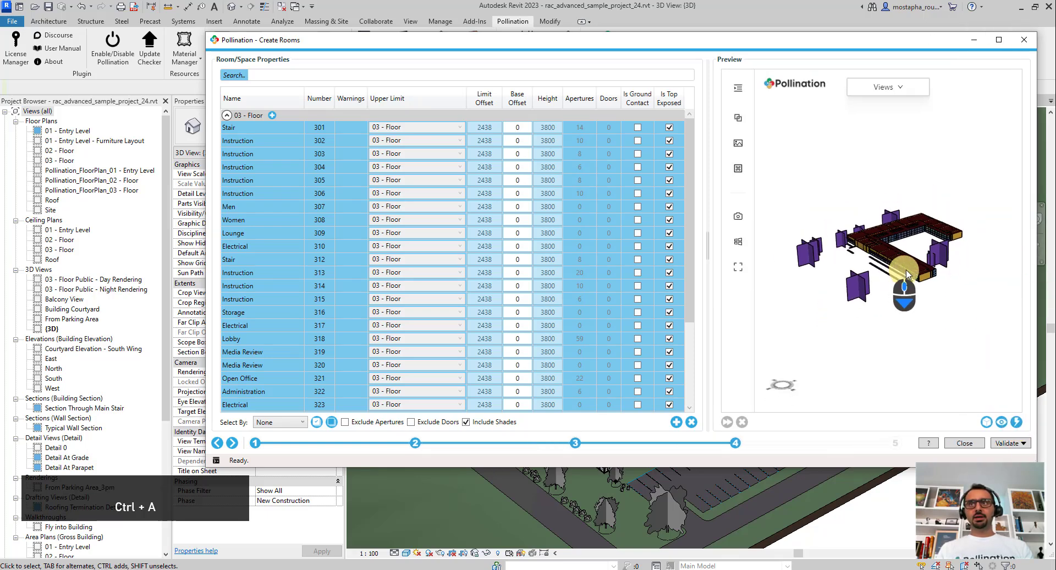
drag(873, 282, 961, 331)
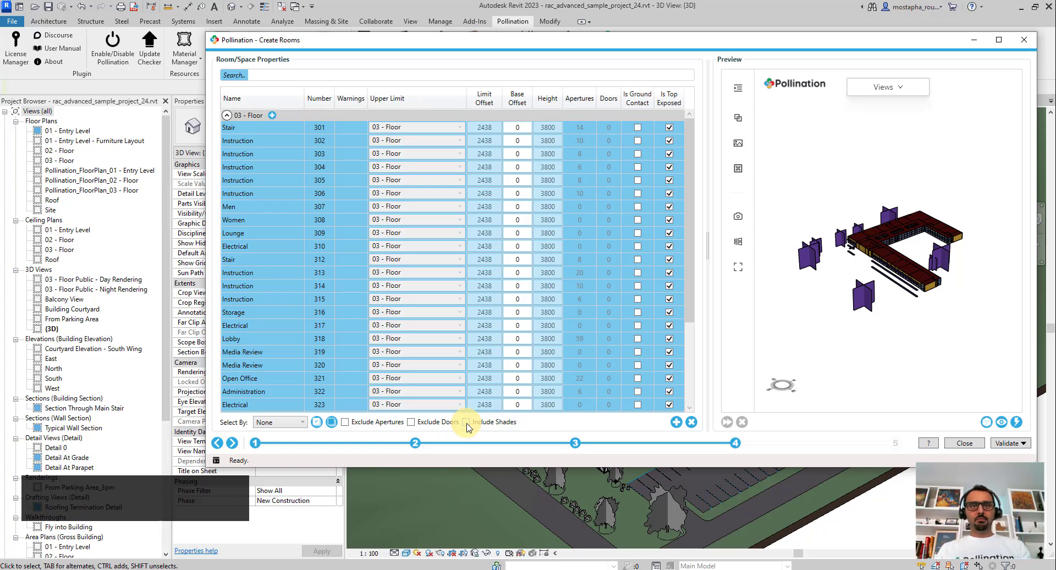
click(969, 445)
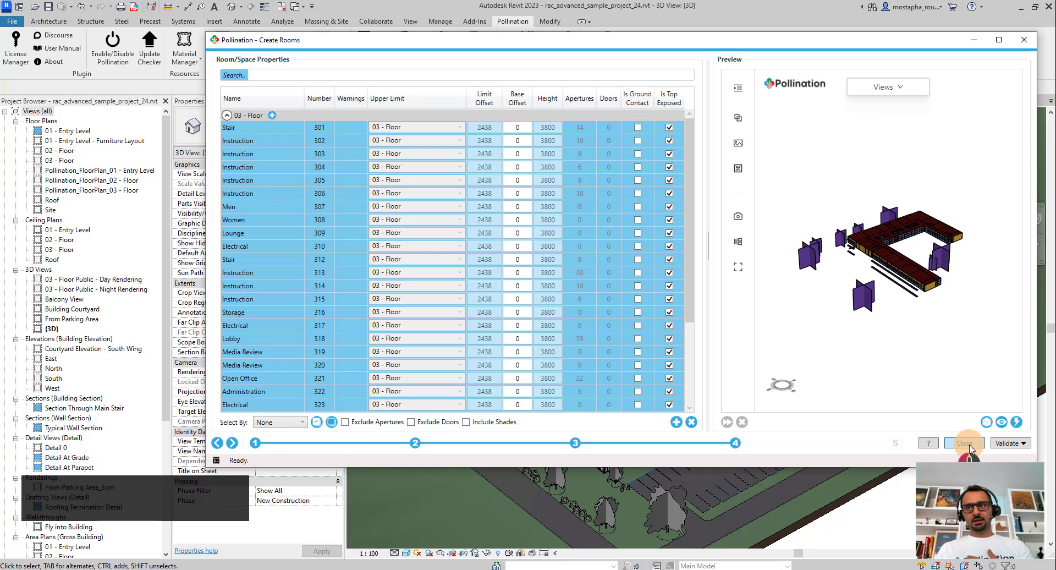